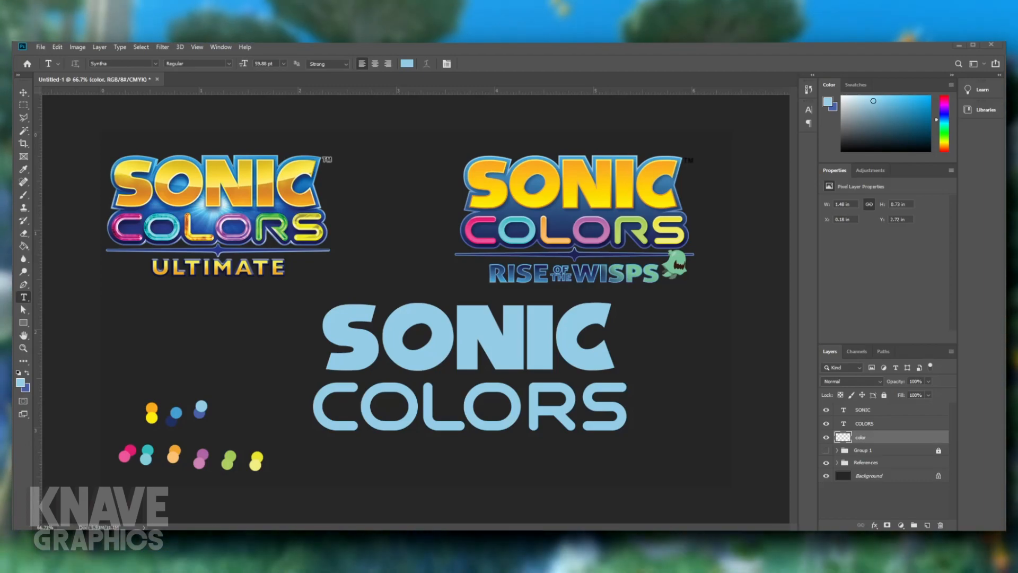
- Paste the Nintendo DS Sonic Colors box art as a new layer and scale it to about 2.61 by 2.35 in
{"action": "key", "text": "v"}
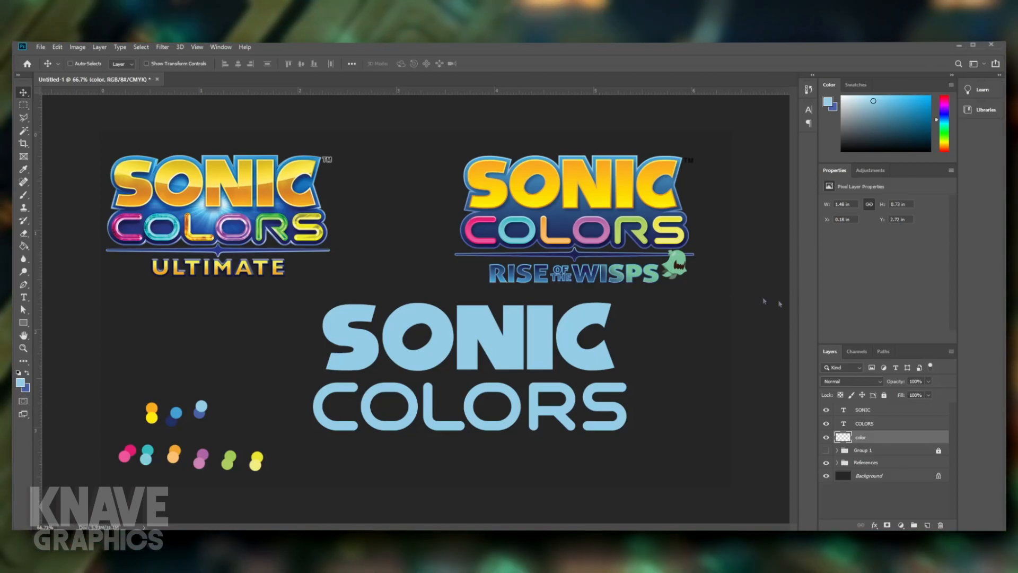
{"action": "key", "text": "ctrl+v"}
{"action": "left_click_drag", "start_coordinate": [445, 318], "coordinate": [391, 255]}
{"action": "key", "text": "ctrl+t"}
{"action": "left_click_drag", "start_coordinate": [429, 303], "coordinate": [557, 420]}
{"action": "left_click_drag", "start_coordinate": [503, 280], "coordinate": [504, 226]}
{"action": "key", "text": "Return"}
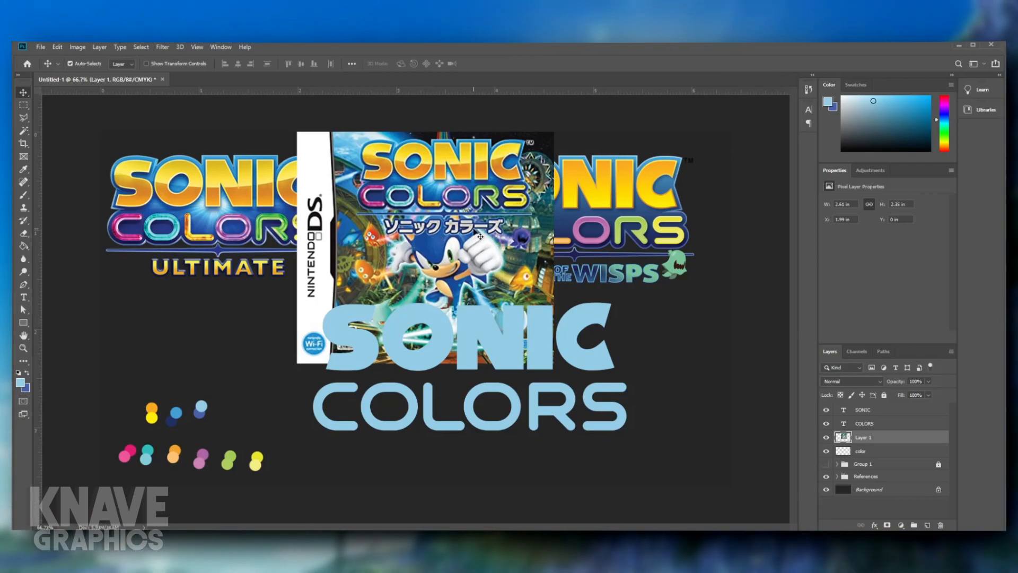
- Reposition the pasted box art around the reference logos, and delete it from the document
{"action": "left_click_drag", "start_coordinate": [477, 232], "coordinate": [273, 321]}
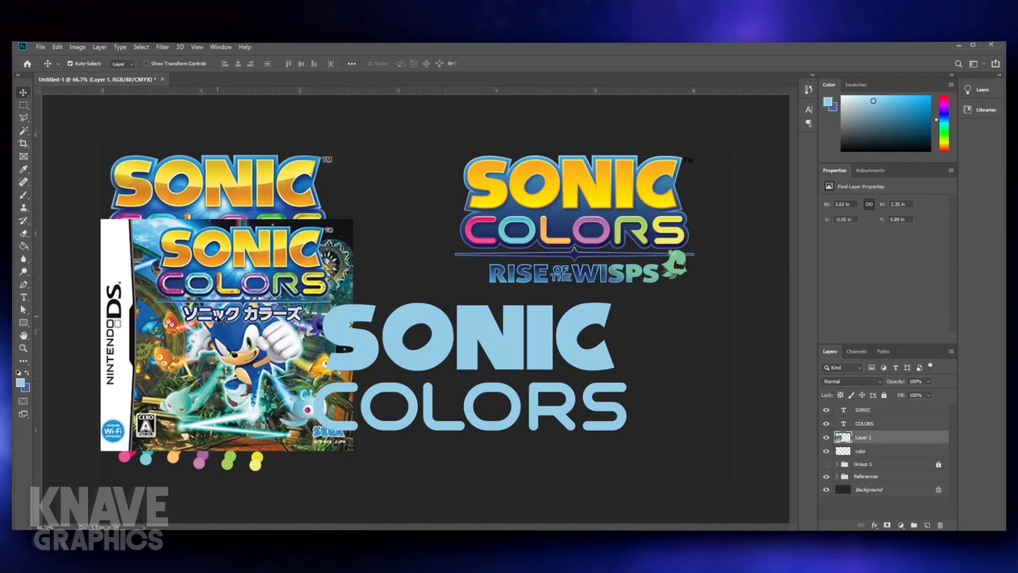
{"action": "left_click_drag", "start_coordinate": [219, 317], "coordinate": [233, 327]}
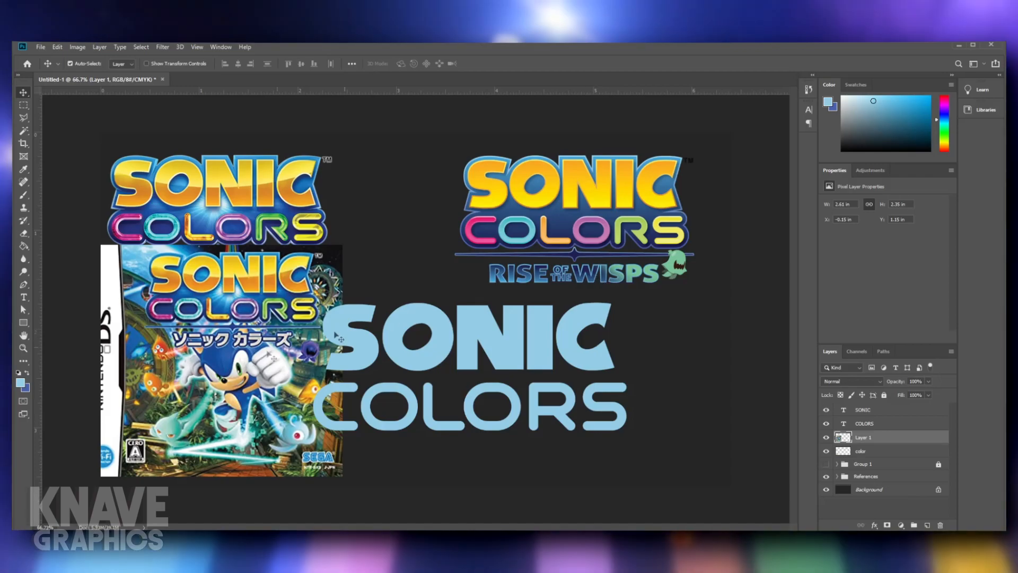
{"action": "left_click_drag", "start_coordinate": [199, 354], "coordinate": [295, 276]}
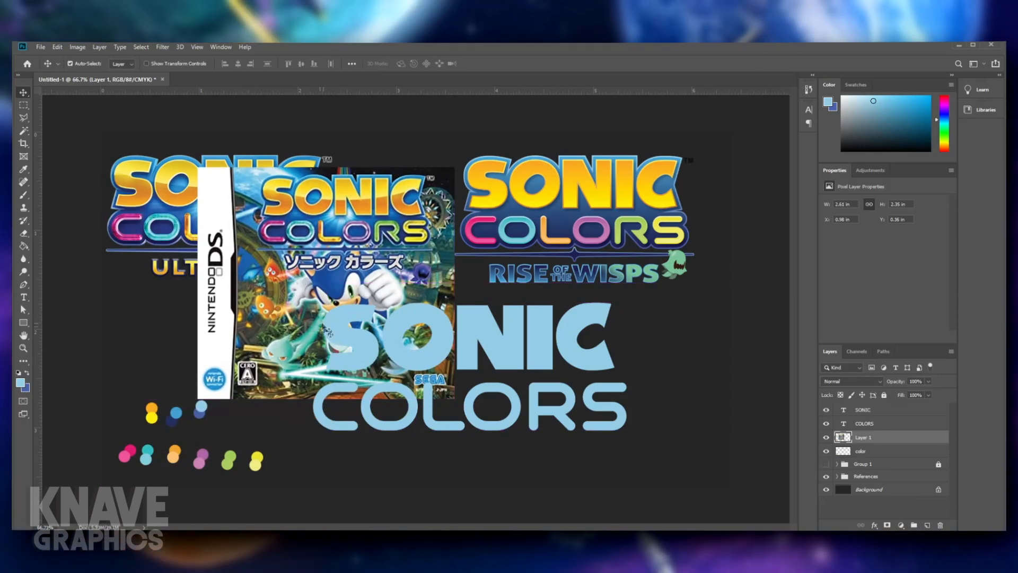
{"action": "left_click_drag", "start_coordinate": [376, 309], "coordinate": [412, 273]}
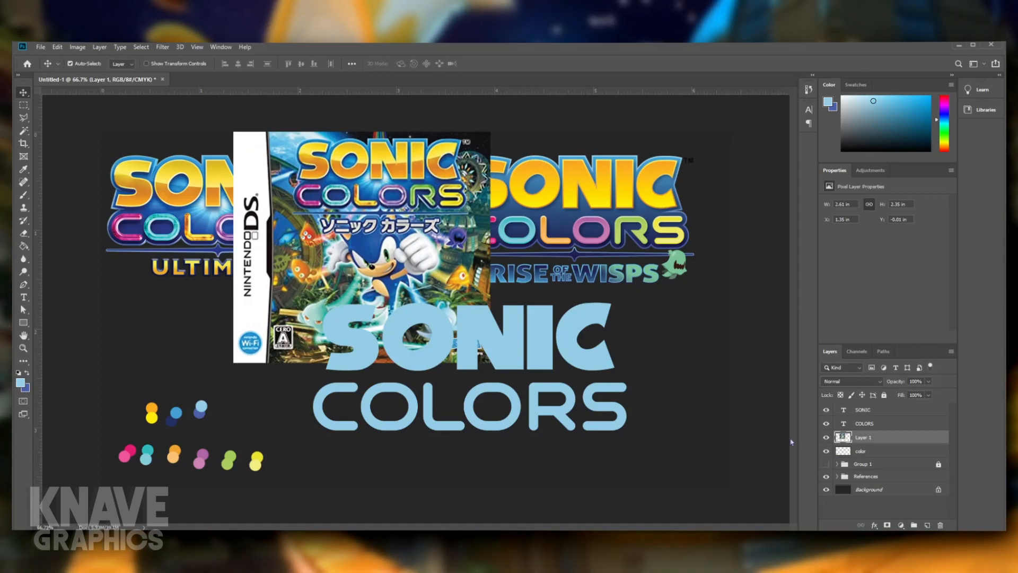
{"action": "key", "text": "Delete"}
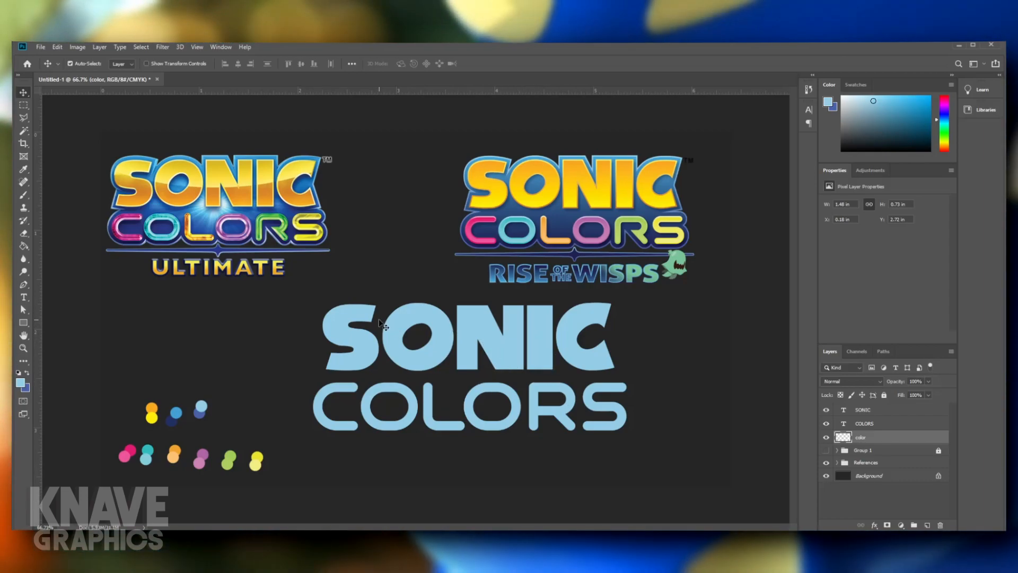
- Turn off the CMYK proof colors preview so the document displays in RGB
{"action": "key", "text": "ctrl"}
{"action": "key", "text": "ctrl+y"}
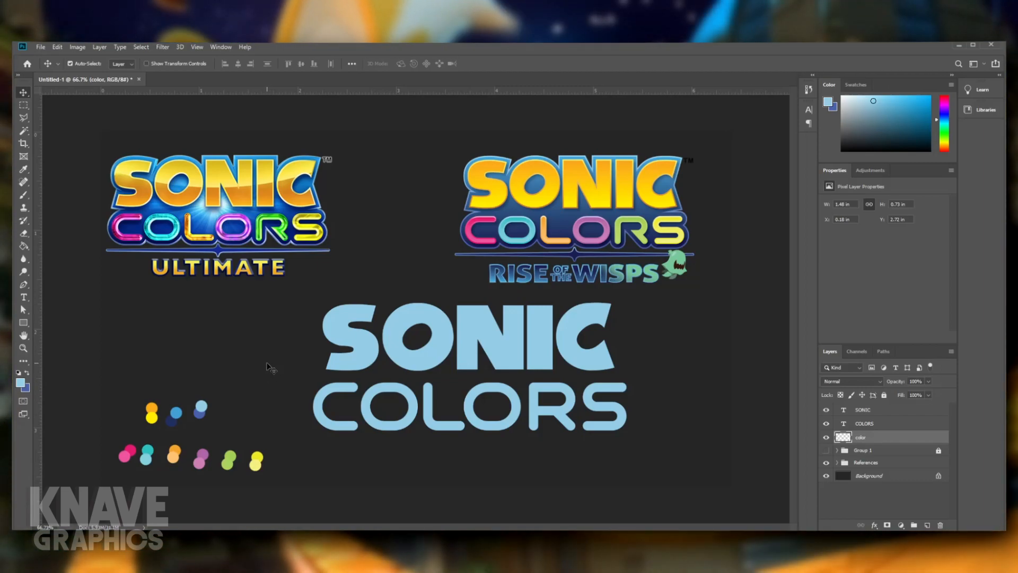
- Convert the SONIC text layer into an editable shape
{"action": "key", "text": "t"}
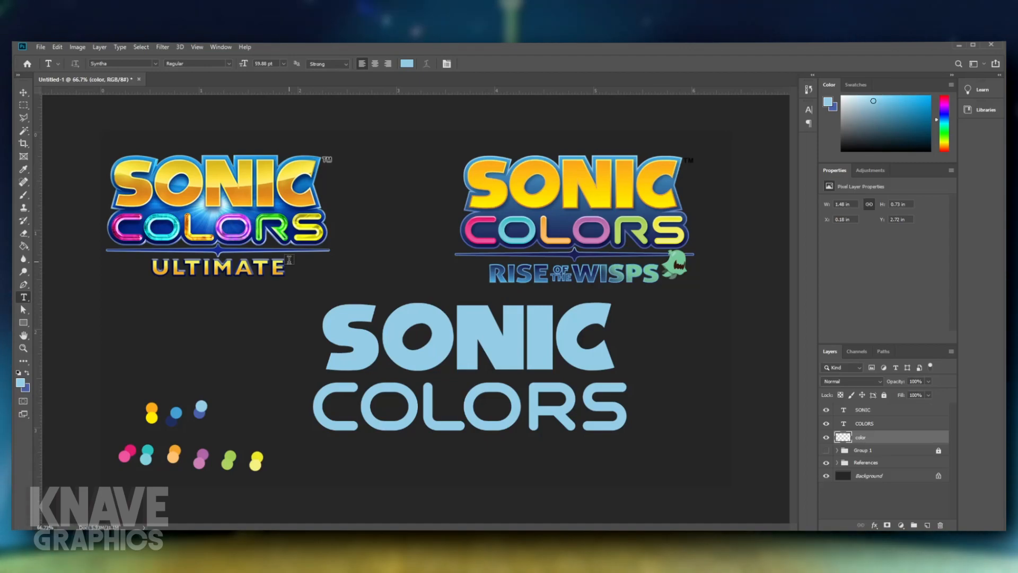
{"action": "left_click", "coordinate": [24, 310]}
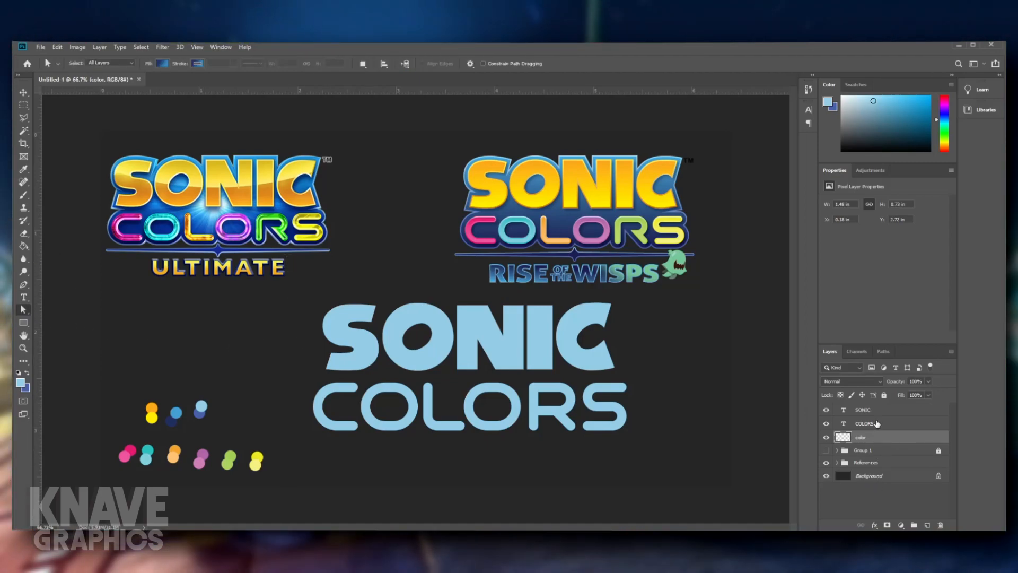
{"action": "left_click", "coordinate": [878, 418]}
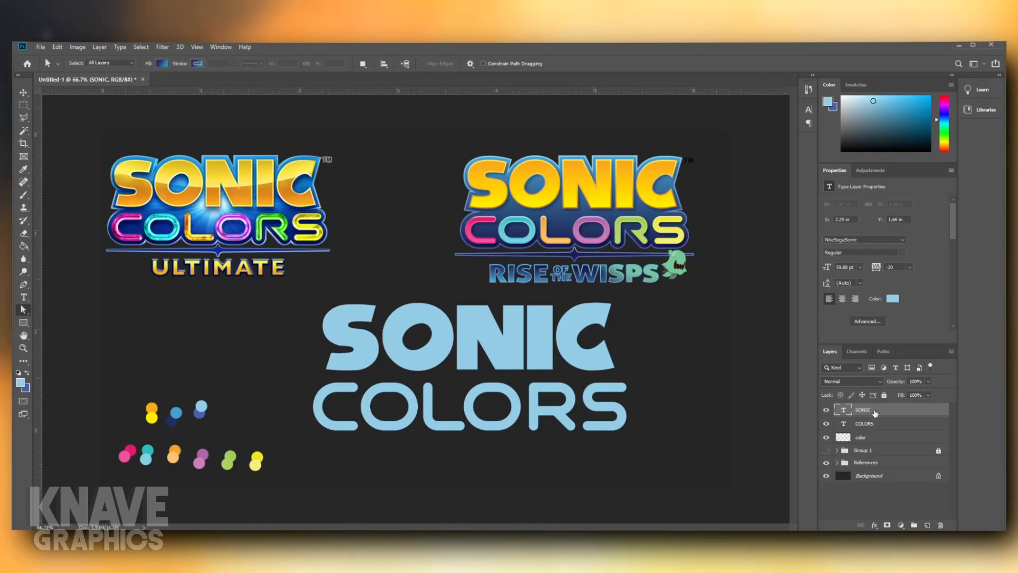
{"action": "left_click", "coordinate": [922, 279]}
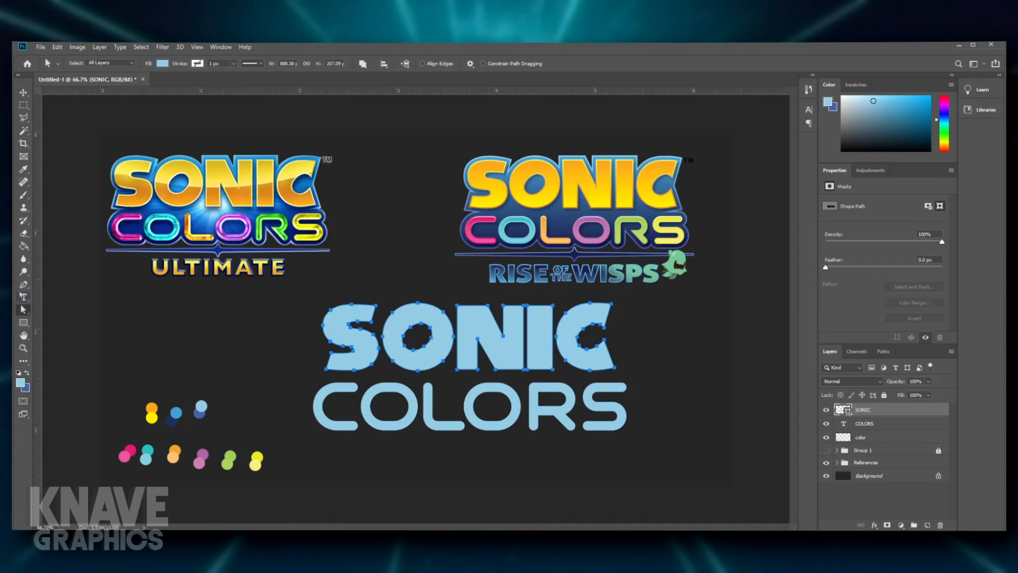
{"action": "key", "text": "p"}
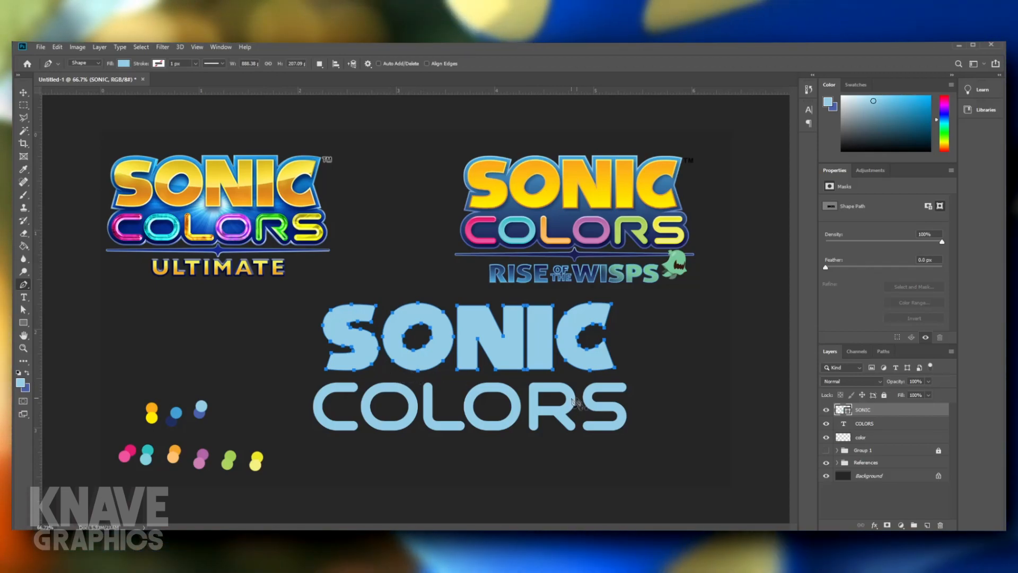
{"action": "key", "text": "ctrl+z"}
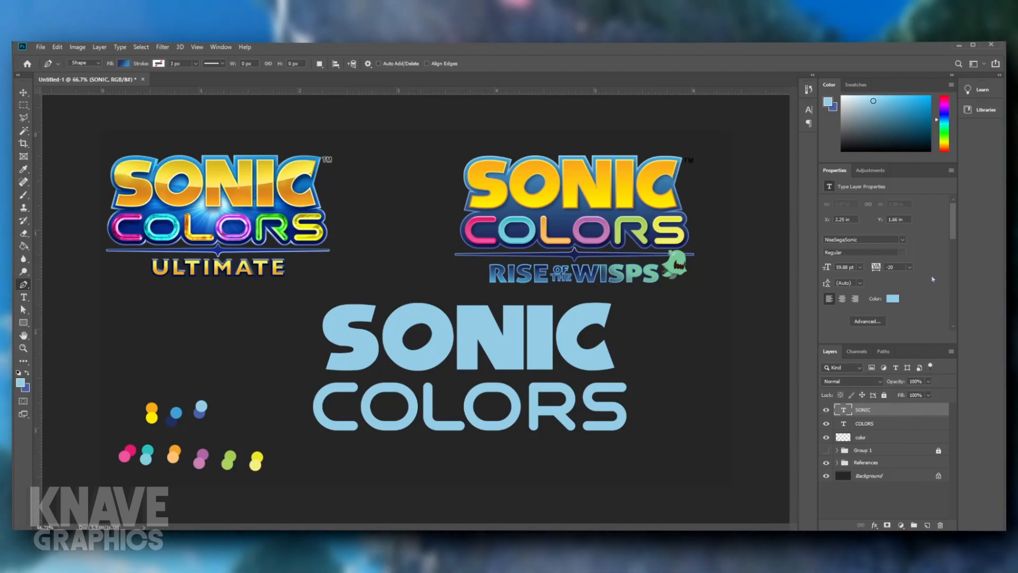
{"action": "left_click", "coordinate": [932, 279]}
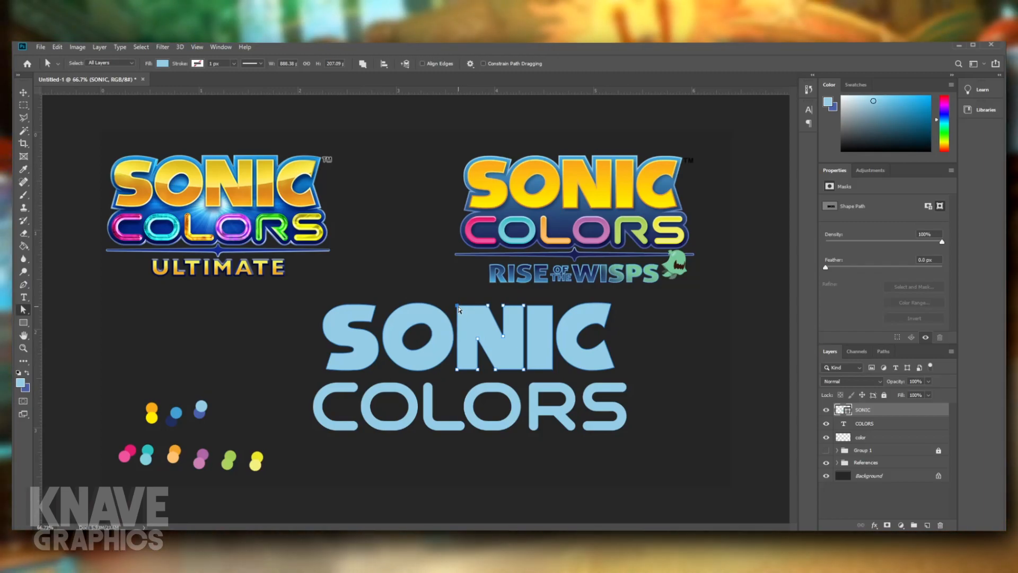
- Try moving an anchor point at the upper-left corner of the N in SONIC, and undo it
{"action": "left_click_drag", "start_coordinate": [459, 310], "coordinate": [563, 387]}
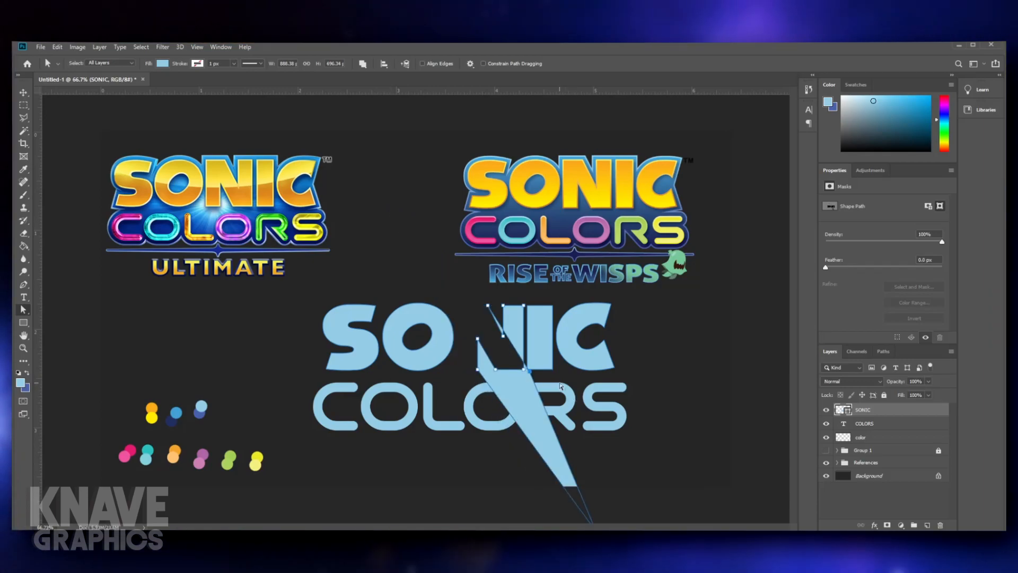
{"action": "key", "text": "ctrl+z"}
{"action": "key", "text": "ctrl+z"}
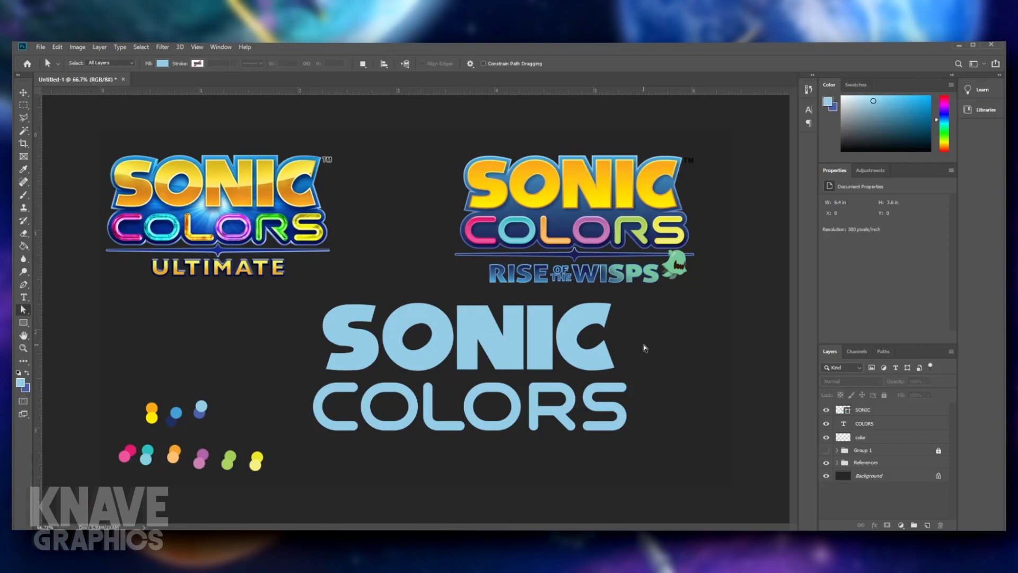
- Rotate the inner hole of the O in SONIC by about -6 degrees, using the Rise of the Wisps logo as reference
{"action": "scroll", "coordinate": [636, 344], "scroll_direction": "up", "scroll_amount": 2}
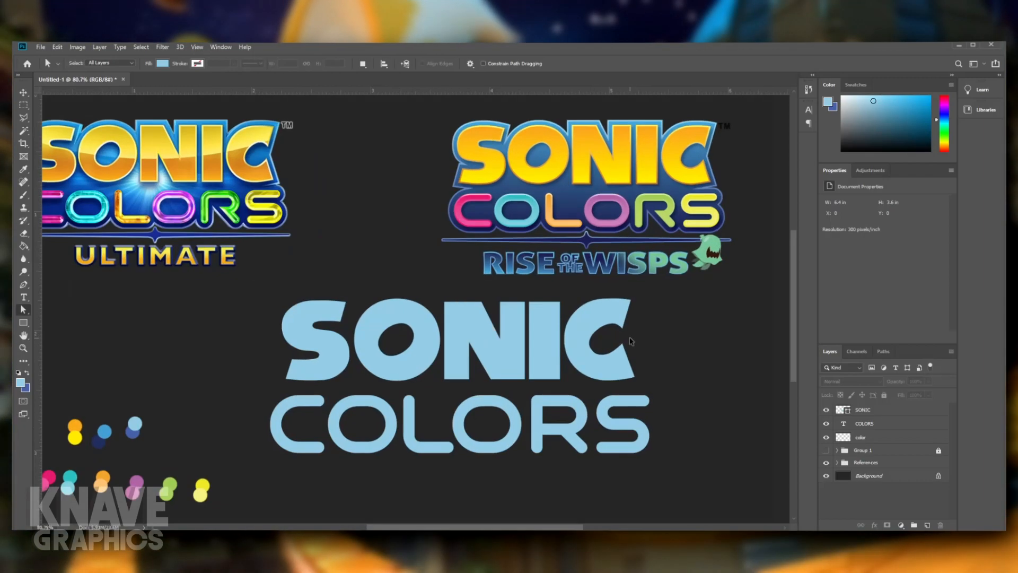
{"action": "scroll", "coordinate": [631, 341], "scroll_direction": "up", "scroll_amount": 7}
{"action": "left_click_drag", "start_coordinate": [648, 317], "coordinate": [507, 497]}
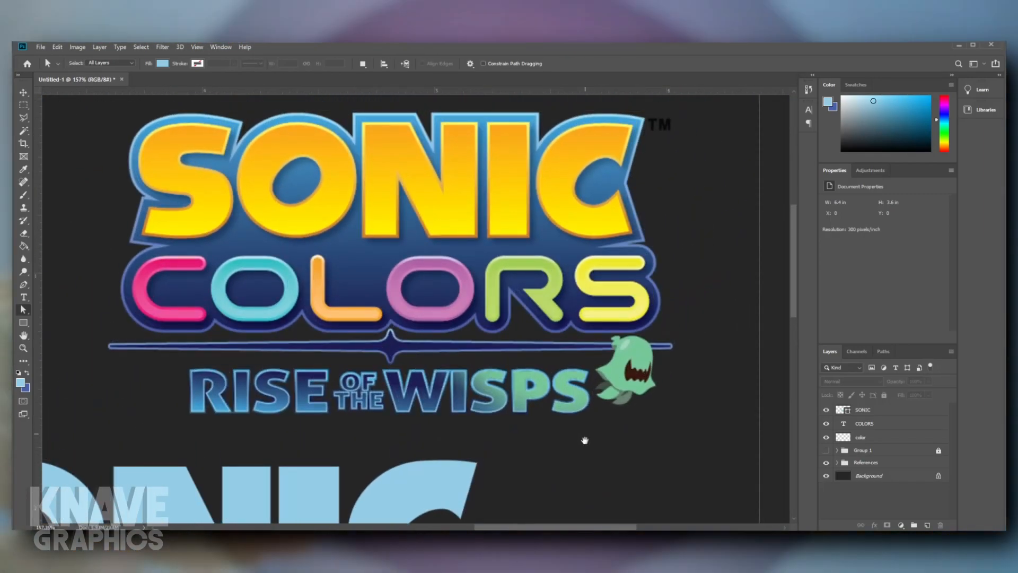
{"action": "left_click_drag", "start_coordinate": [206, 193], "coordinate": [384, 182]}
{"action": "left_click_drag", "start_coordinate": [477, 180], "coordinate": [422, 156]}
{"action": "left_click_drag", "start_coordinate": [347, 288], "coordinate": [510, 238]}
{"action": "left_click_drag", "start_coordinate": [231, 399], "coordinate": [353, 464]}
{"action": "left_click_drag", "start_coordinate": [235, 387], "coordinate": [283, 447]}
{"action": "key", "text": "ctrl+t"}
{"action": "left_click_drag", "start_coordinate": [344, 399], "coordinate": [341, 393]}
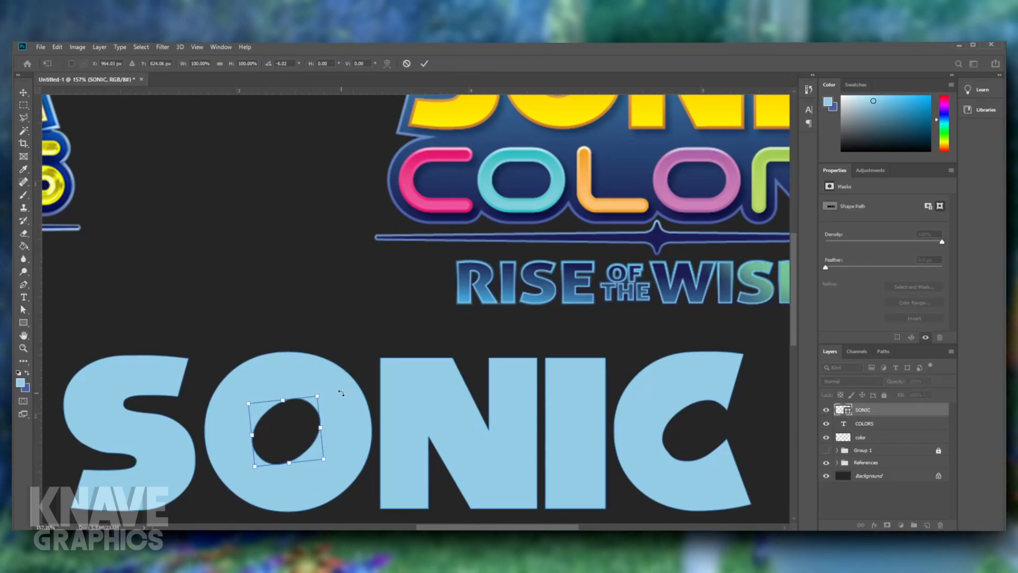
{"action": "key", "text": "Return"}
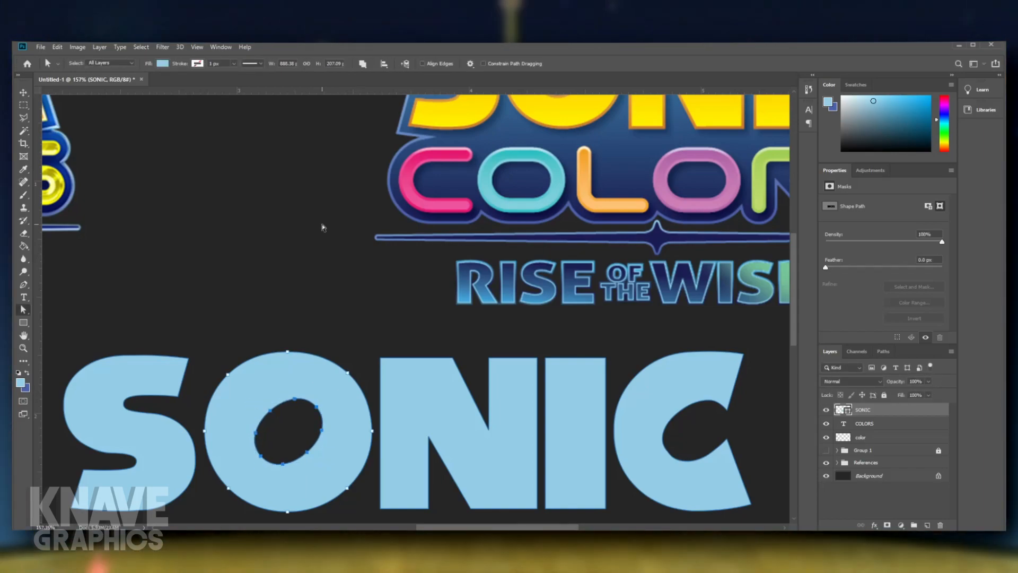
{"action": "left_click", "coordinate": [345, 223]}
- Compare the SONIC lettering and its rotated O hole with the Rise of the Wisps reference logo
{"action": "left_click_drag", "start_coordinate": [477, 234], "coordinate": [456, 355]}
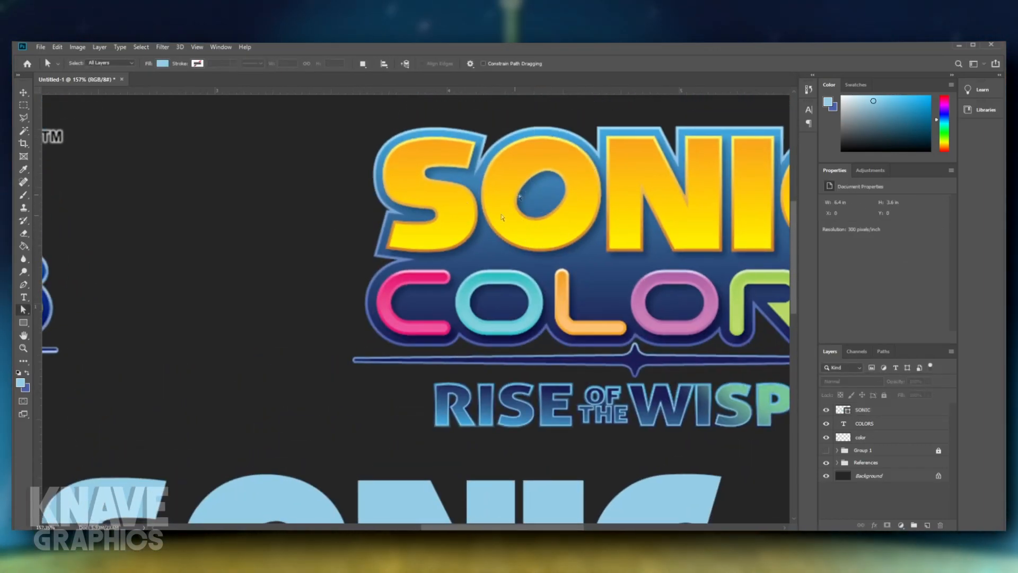
{"action": "left_click_drag", "start_coordinate": [346, 433], "coordinate": [419, 289]}
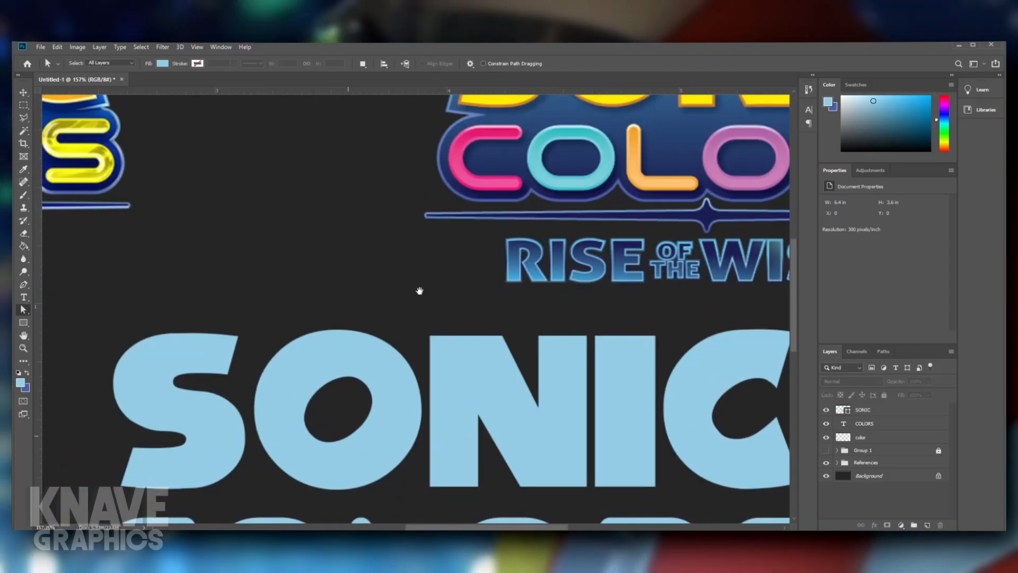
{"action": "left_click_drag", "start_coordinate": [503, 309], "coordinate": [114, 424]}
{"action": "left_click_drag", "start_coordinate": [349, 448], "coordinate": [442, 318]}
{"action": "left_click_drag", "start_coordinate": [292, 340], "coordinate": [441, 300]}
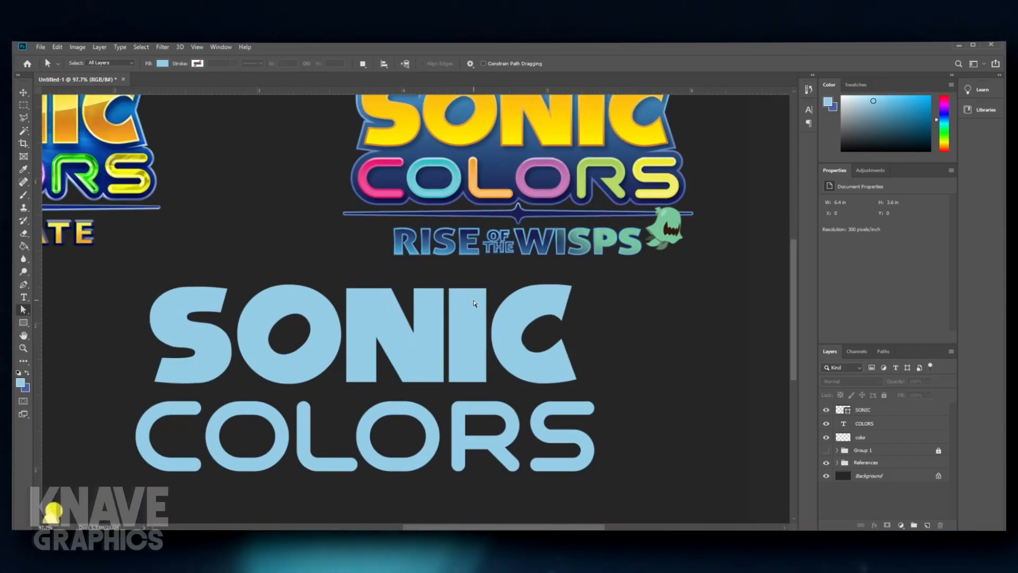
{"action": "scroll", "coordinate": [474, 303], "scroll_direction": "down", "scroll_amount": 2}
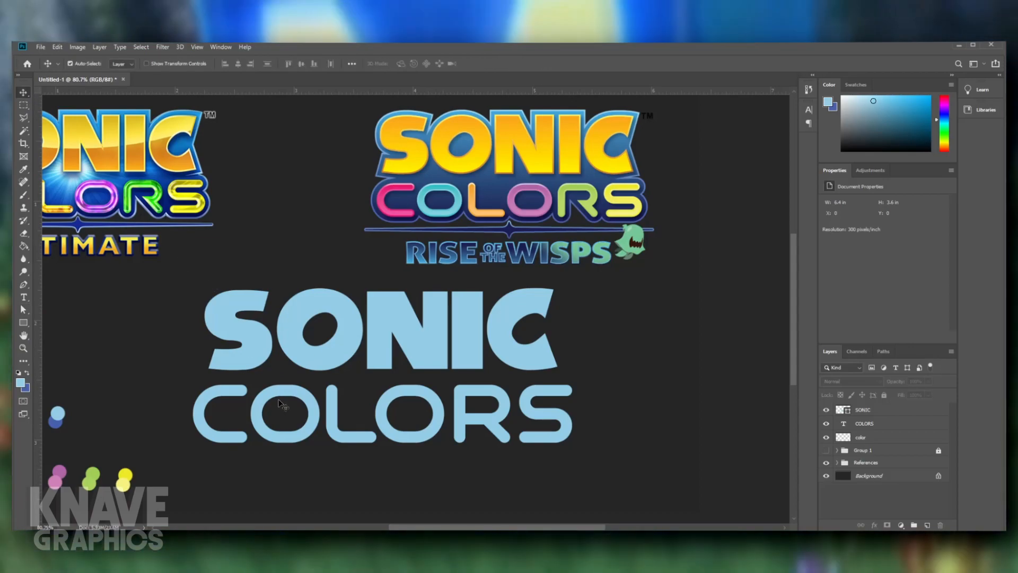
- Convert the COLORS text layer into an editable shape
{"action": "left_click", "coordinate": [279, 399]}
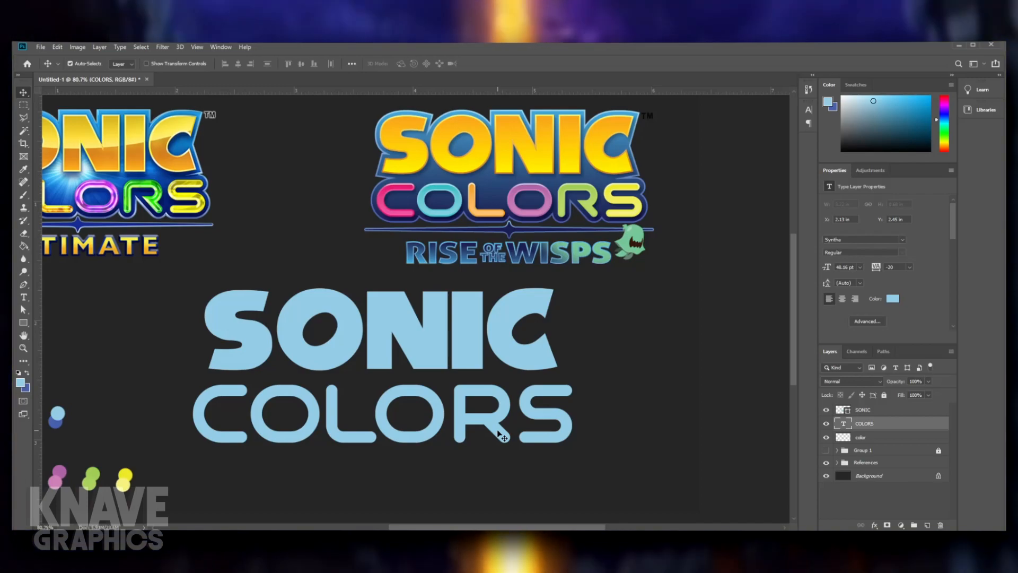
{"action": "scroll", "coordinate": [401, 413], "scroll_direction": "down", "scroll_amount": 2}
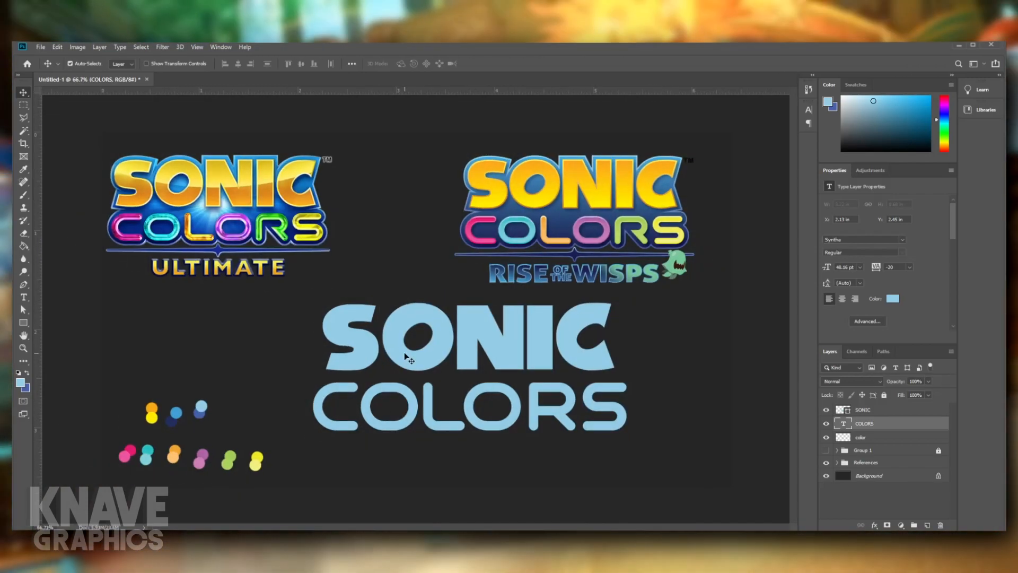
{"action": "left_click", "coordinate": [446, 331]}
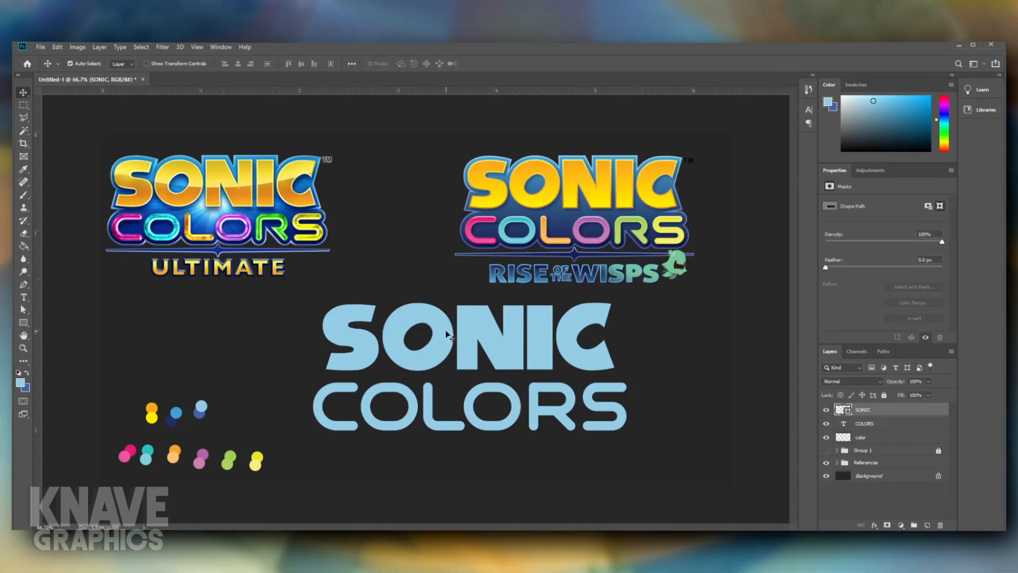
{"action": "left_click", "coordinate": [413, 410]}
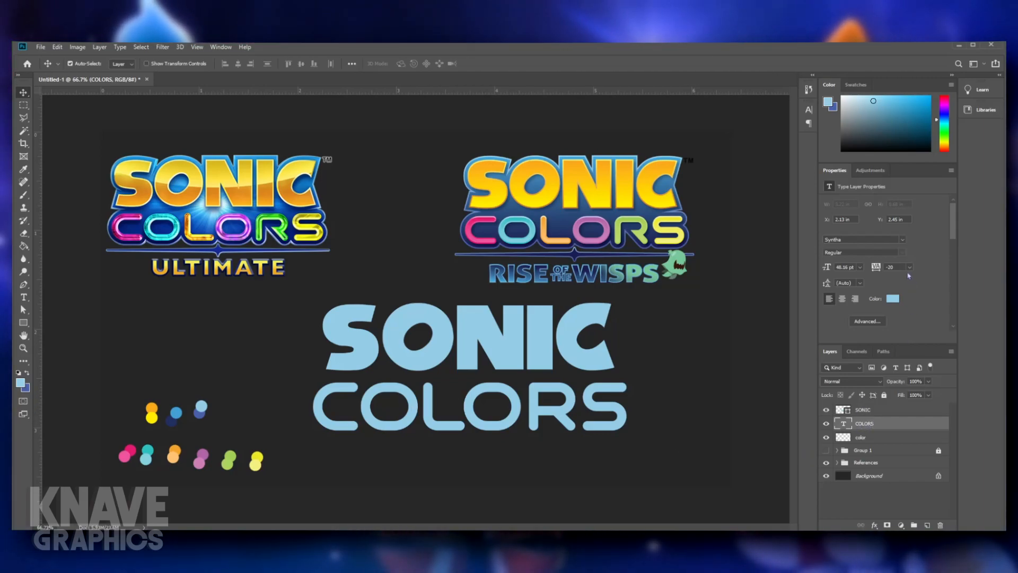
{"action": "left_click", "coordinate": [892, 297]}
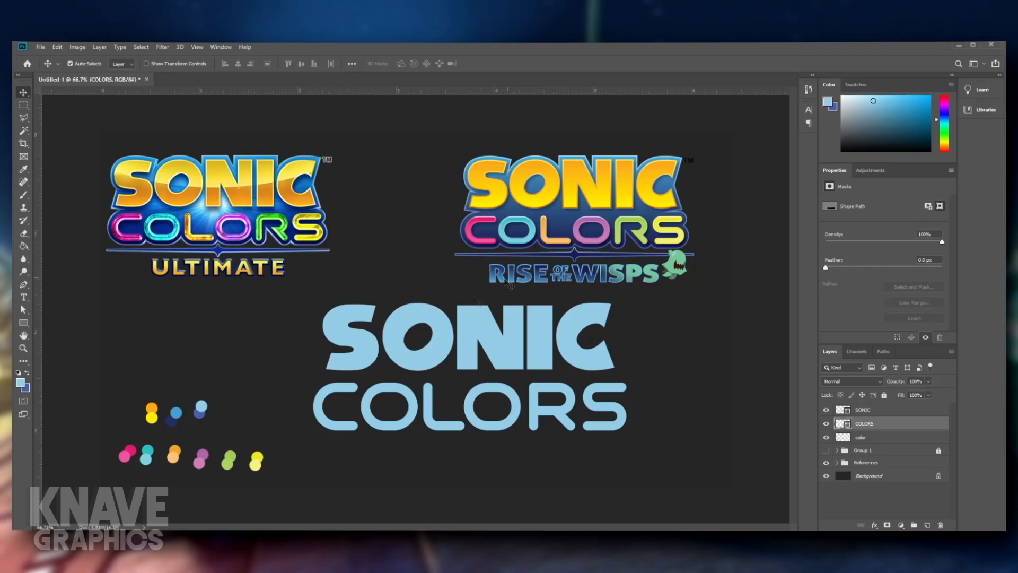
- Select only the letter C's path within the COLORS shape
{"action": "left_click", "coordinate": [23, 309]}
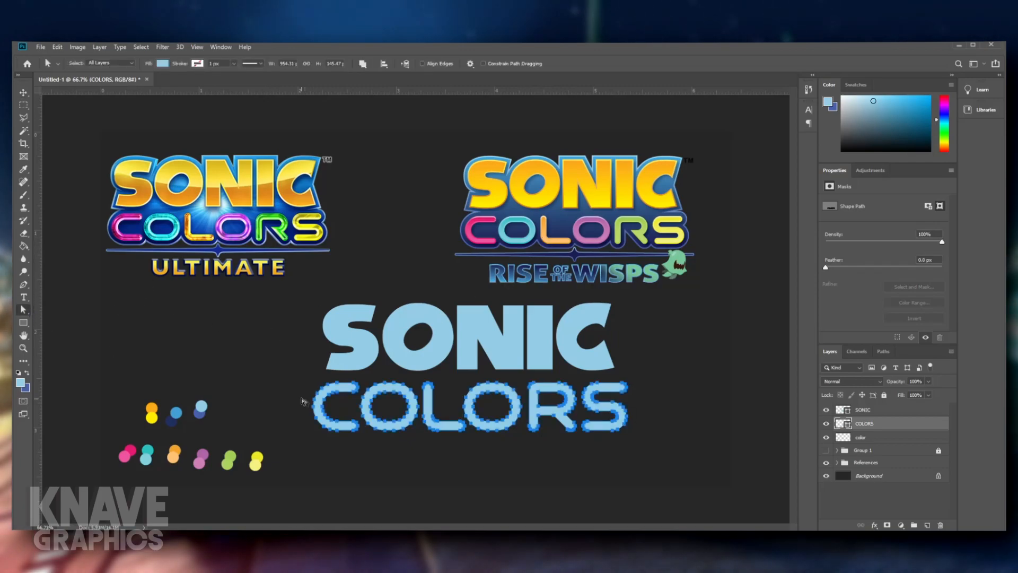
{"action": "left_click", "coordinate": [470, 482]}
{"action": "left_click", "coordinate": [348, 430]}
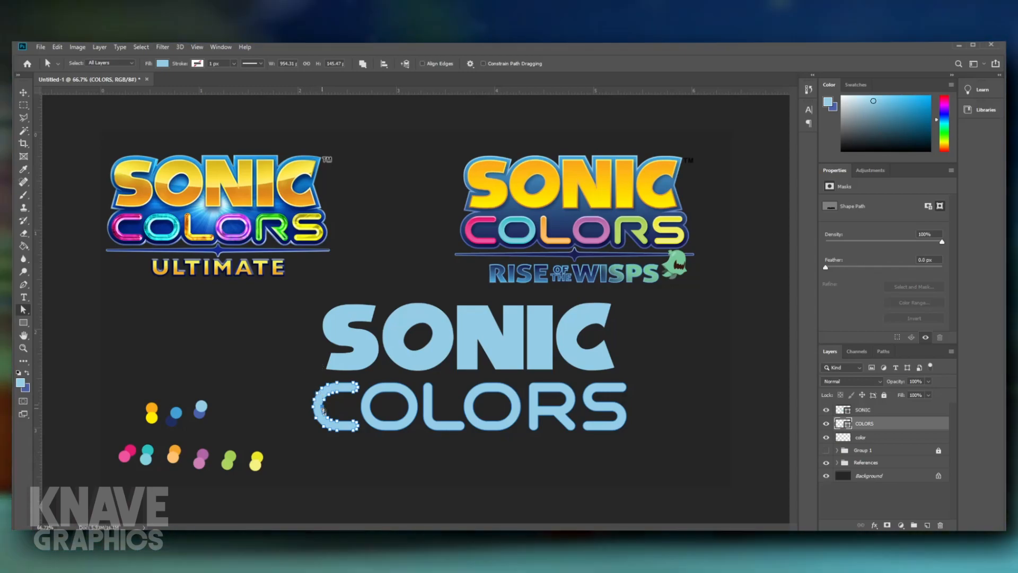
{"action": "mouse_move", "coordinate": [301, 380]}
{"action": "left_mouse_down"}
{"action": "mouse_move", "coordinate": [363, 438]}
{"action": "mouse_move", "coordinate": [312, 401]}
{"action": "mouse_move", "coordinate": [308, 383]}
{"action": "mouse_move", "coordinate": [306, 393]}
{"action": "left_mouse_up"}
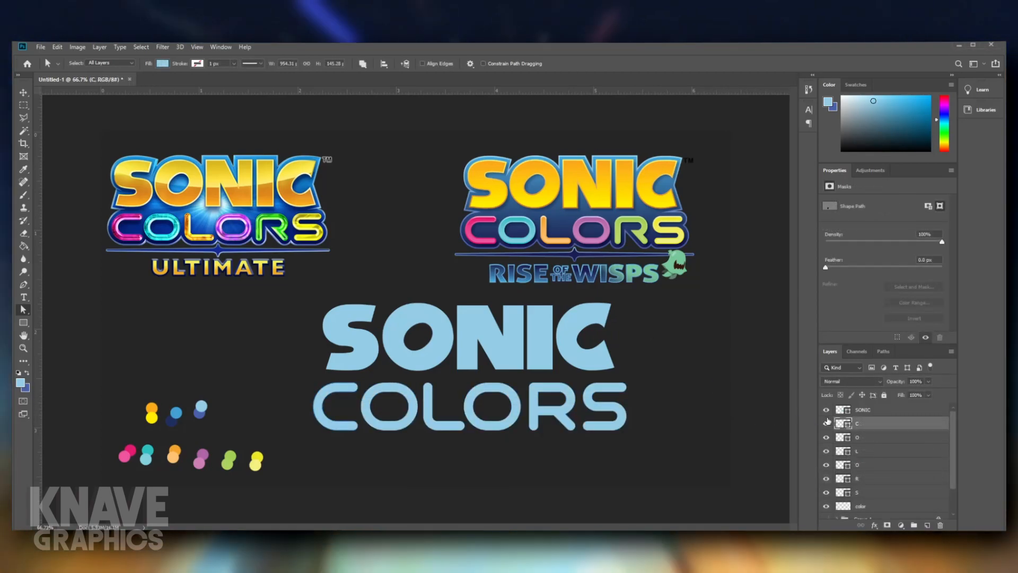
- Toggle the visibility of the C, O, L, O, R and S layers to check that each letter is separate
{"action": "left_click", "coordinate": [826, 423]}
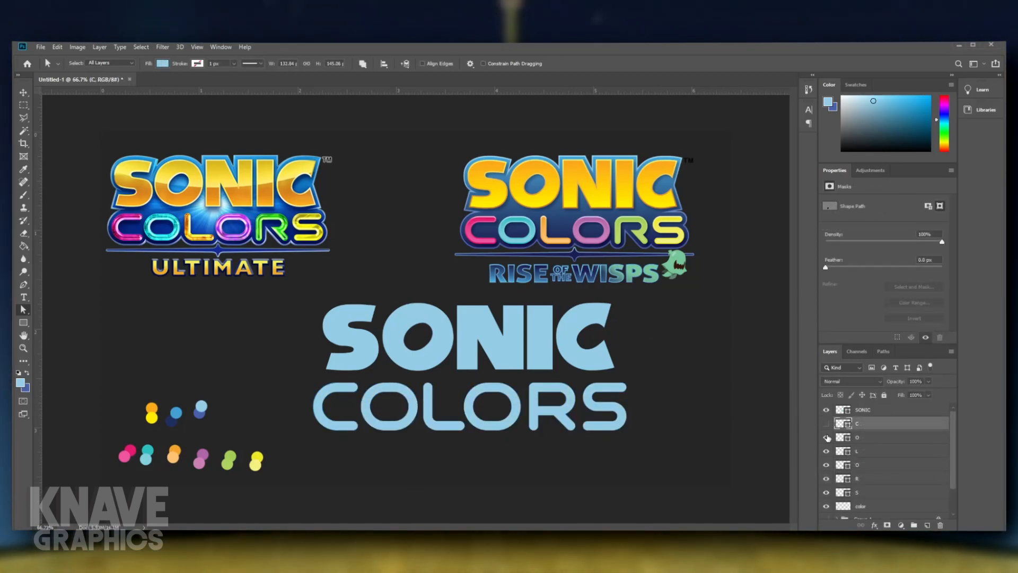
{"action": "left_click", "coordinate": [826, 451]}
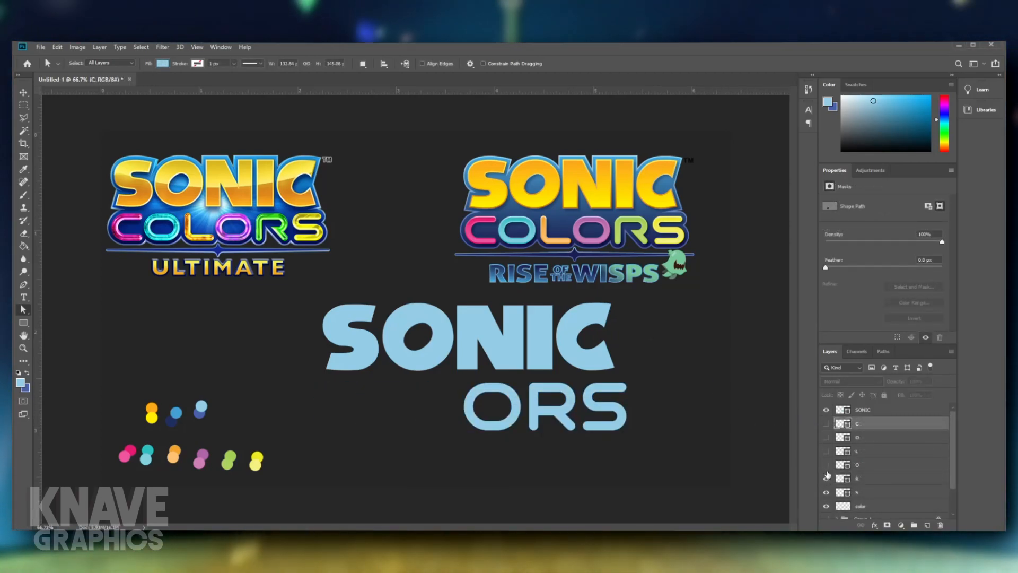
{"action": "left_click", "coordinate": [826, 465]}
{"action": "left_click", "coordinate": [826, 492]}
{"action": "left_click", "coordinate": [827, 492]}
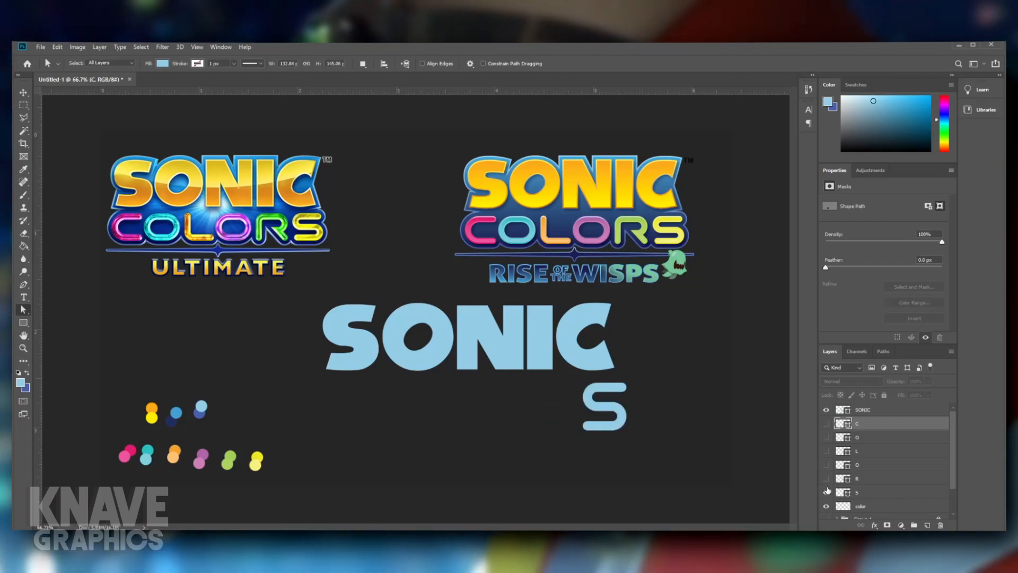
{"action": "left_click", "coordinate": [827, 479]}
{"action": "left_click", "coordinate": [827, 465]}
{"action": "left_click", "coordinate": [826, 451]}
{"action": "left_click", "coordinate": [826, 437]}
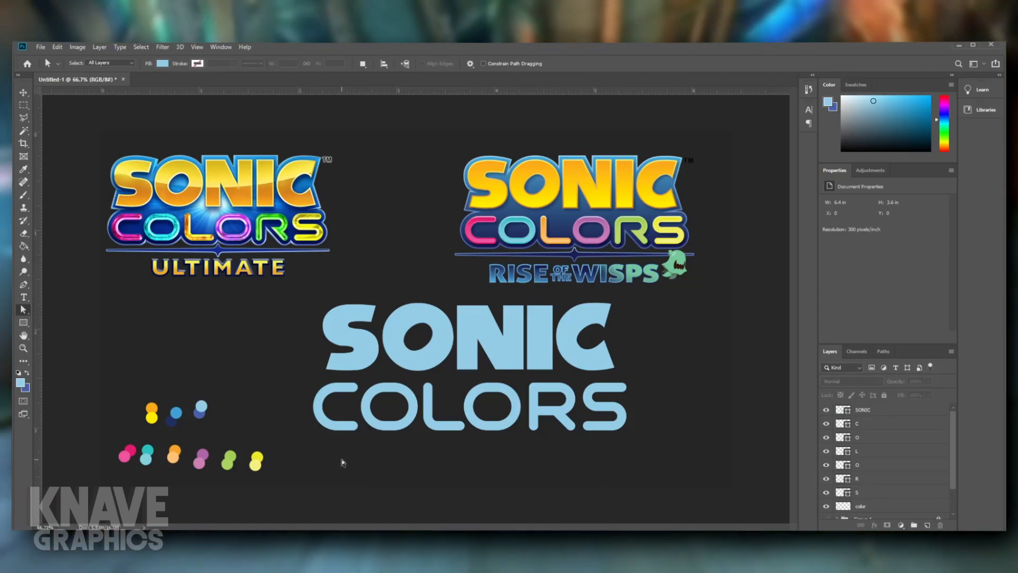
{"action": "left_click", "coordinate": [831, 413]}
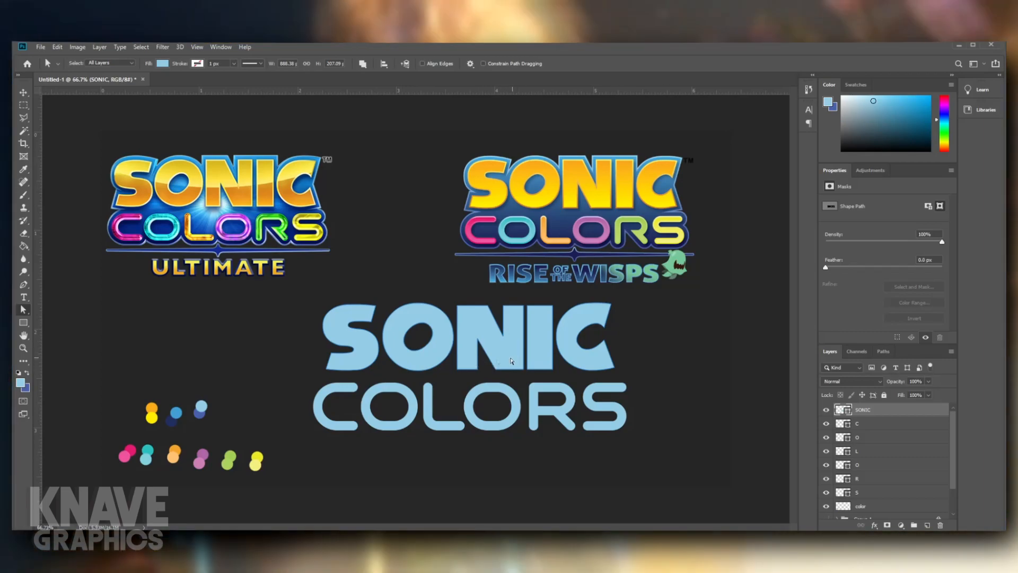
{"action": "left_click_drag", "start_coordinate": [268, 476], "coordinate": [97, 390]}
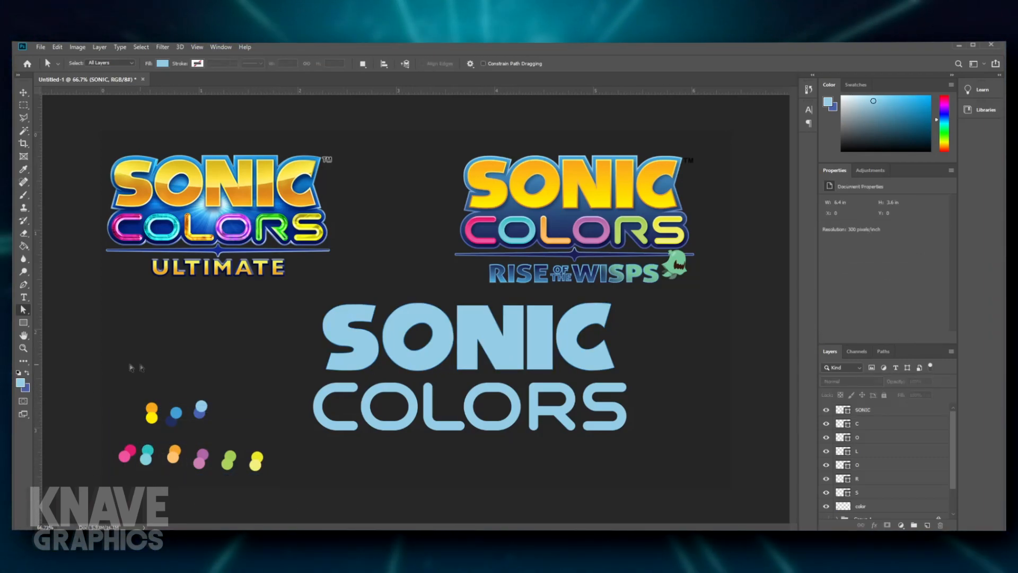
{"action": "left_click_drag", "start_coordinate": [236, 478], "coordinate": [104, 380]}
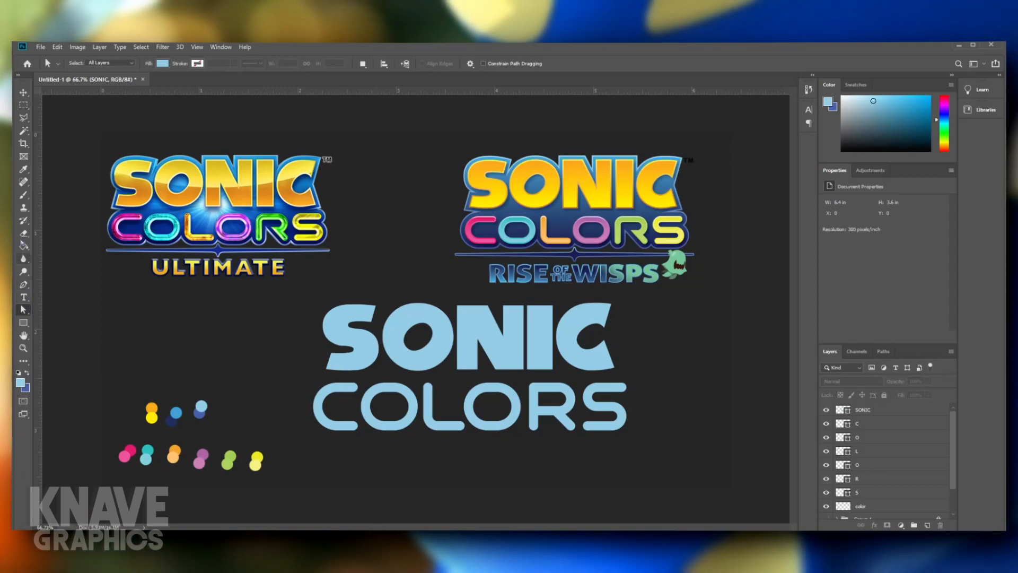
{"action": "key", "text": "i"}
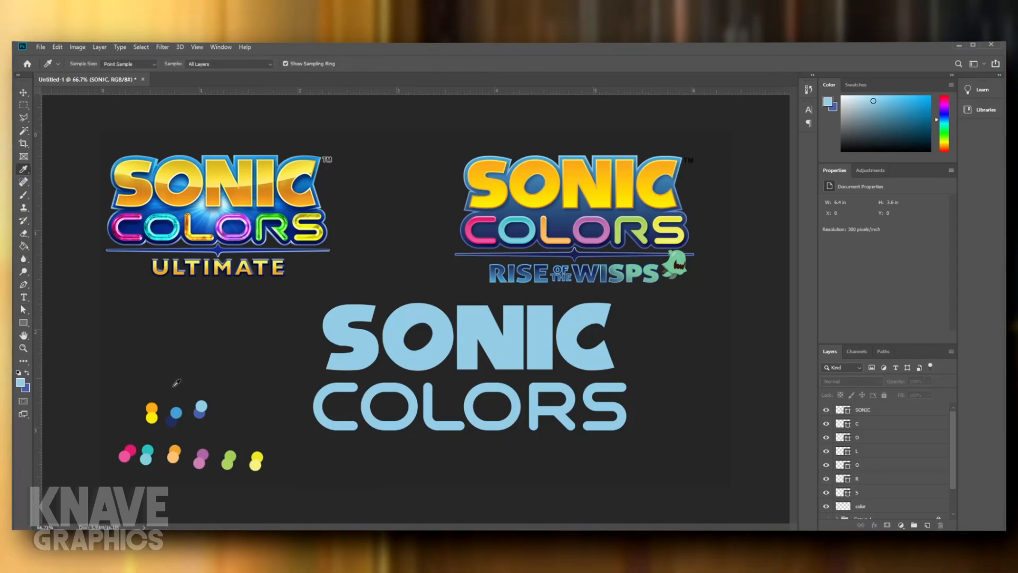
- Fill the SONIC shape with a gradient from orange at the top to yellow at the bottom, sampled from the palette dots
{"action": "left_click", "coordinate": [341, 321], "text": "ctrl"}
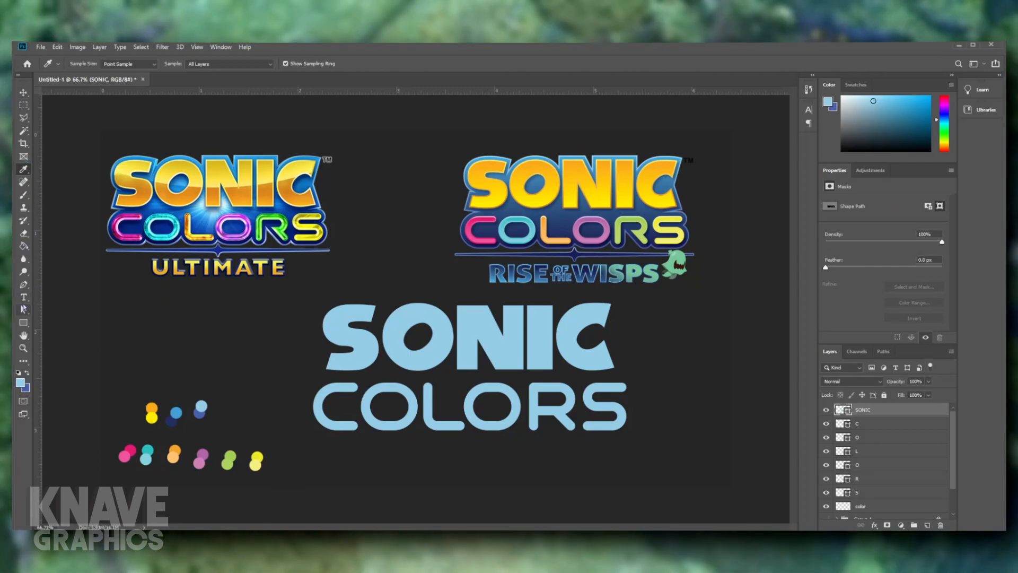
{"action": "left_click", "coordinate": [23, 310]}
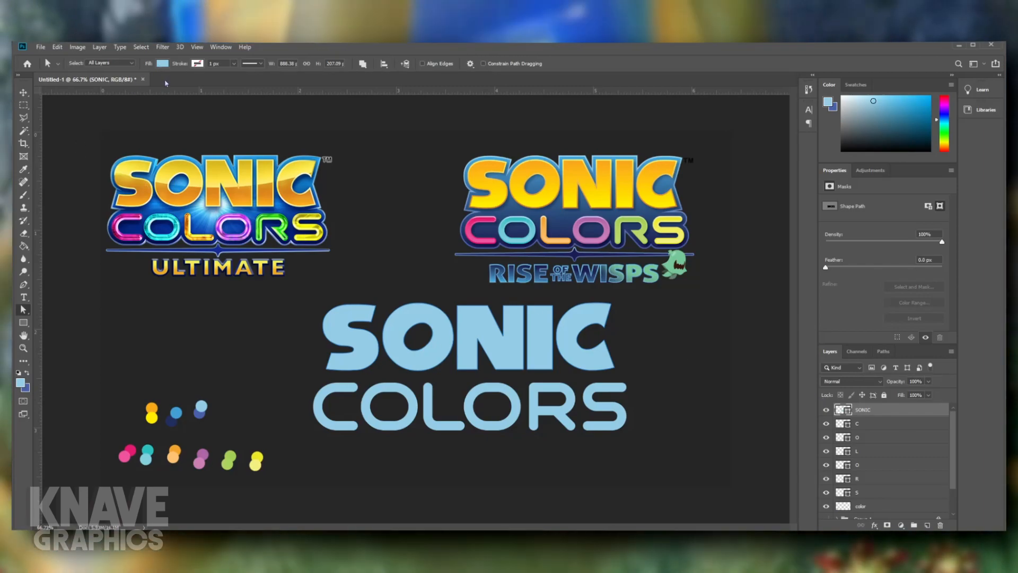
{"action": "left_click", "coordinate": [161, 63]}
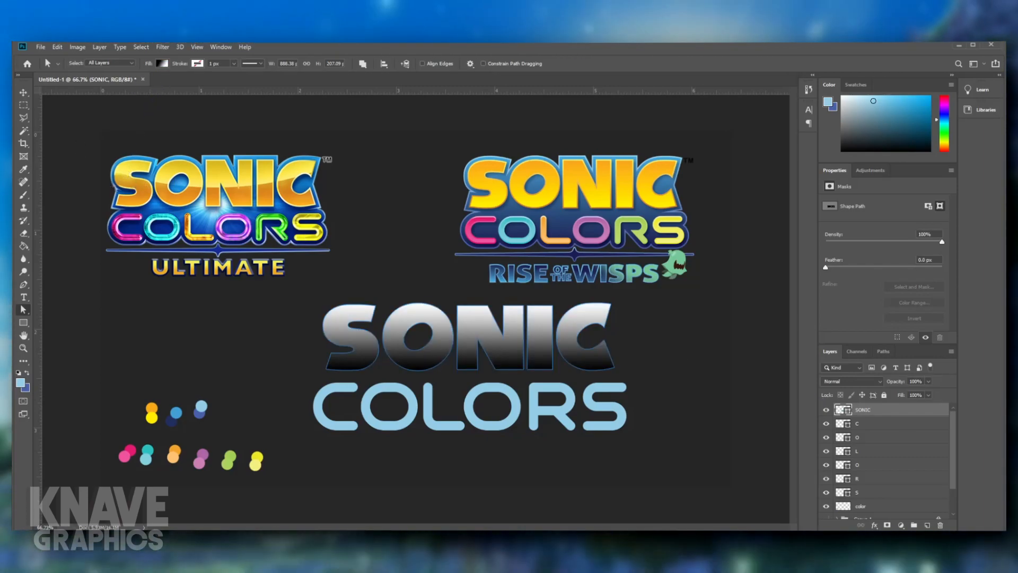
{"action": "key", "text": "i"}
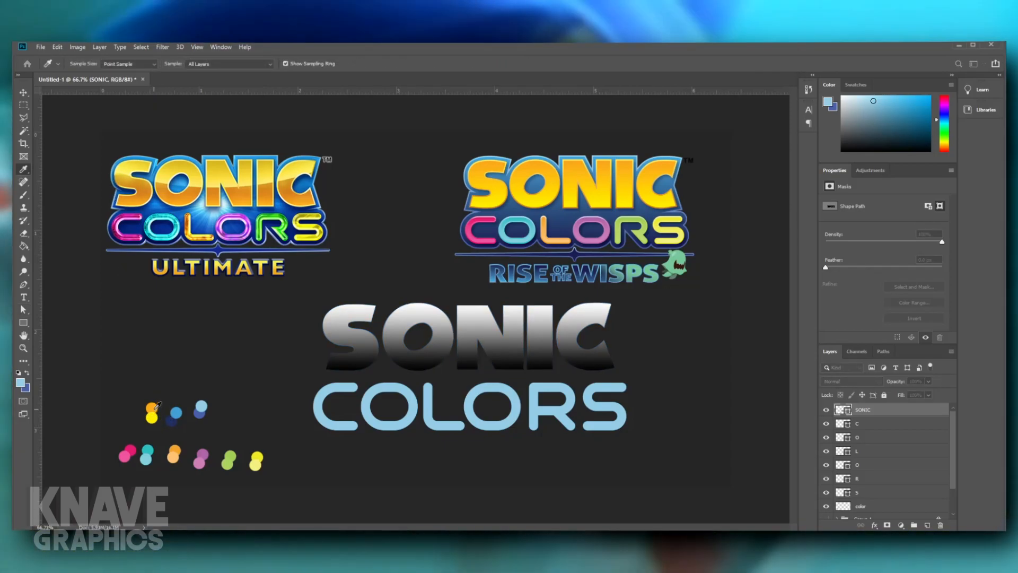
{"action": "left_click", "coordinate": [157, 405]}
{"action": "left_click", "coordinate": [151, 418]}
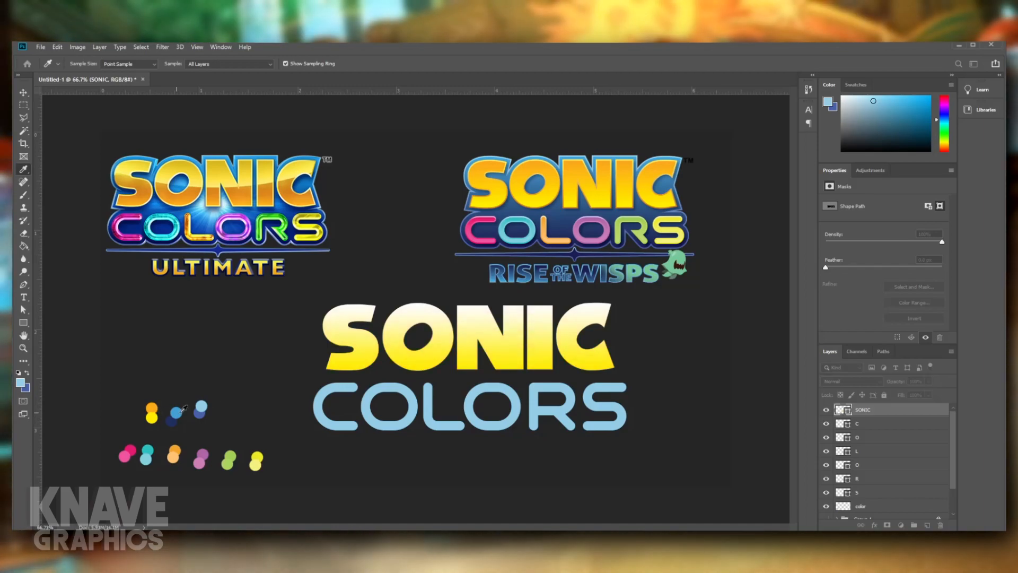
{"action": "key", "text": "a"}
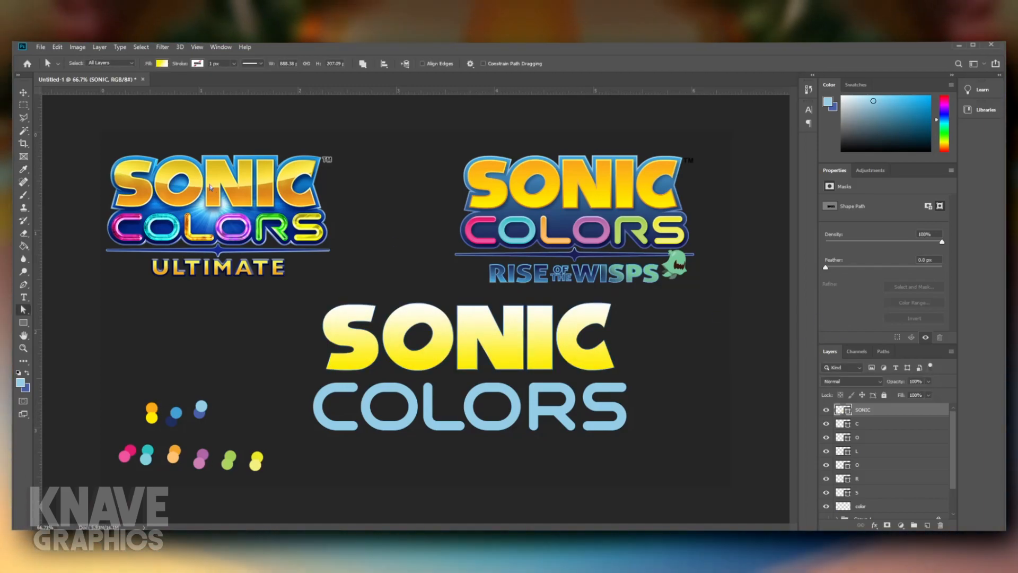
{"action": "key", "text": "i"}
{"action": "left_click", "coordinate": [152, 406]}
{"action": "key", "text": "a"}
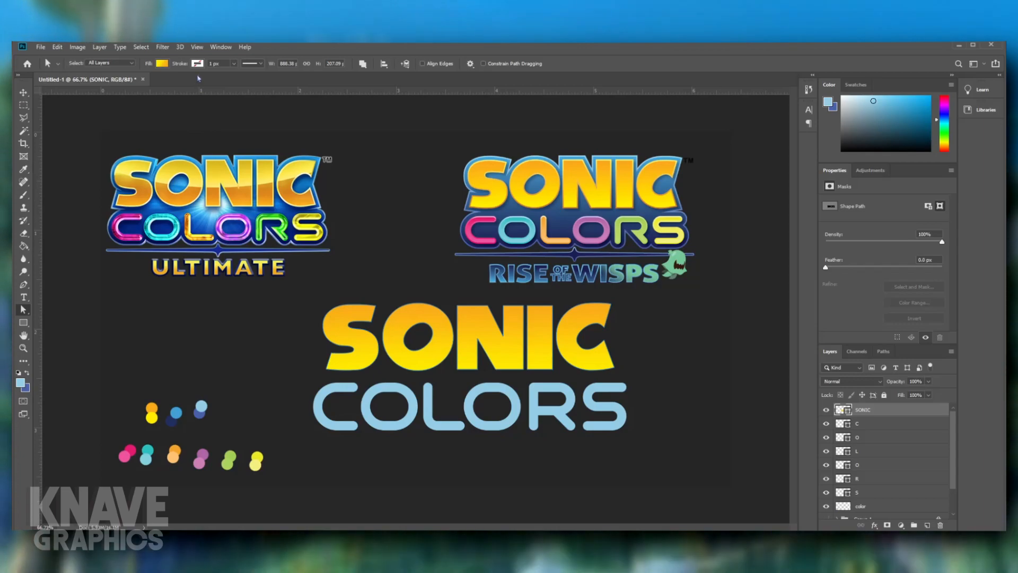
- Add a black 6 px stroke to the SONIC shape
{"action": "left_click_drag", "start_coordinate": [212, 64], "coordinate": [198, 64]}
{"action": "type", "text": "4"}
{"action": "key", "text": "Return"}
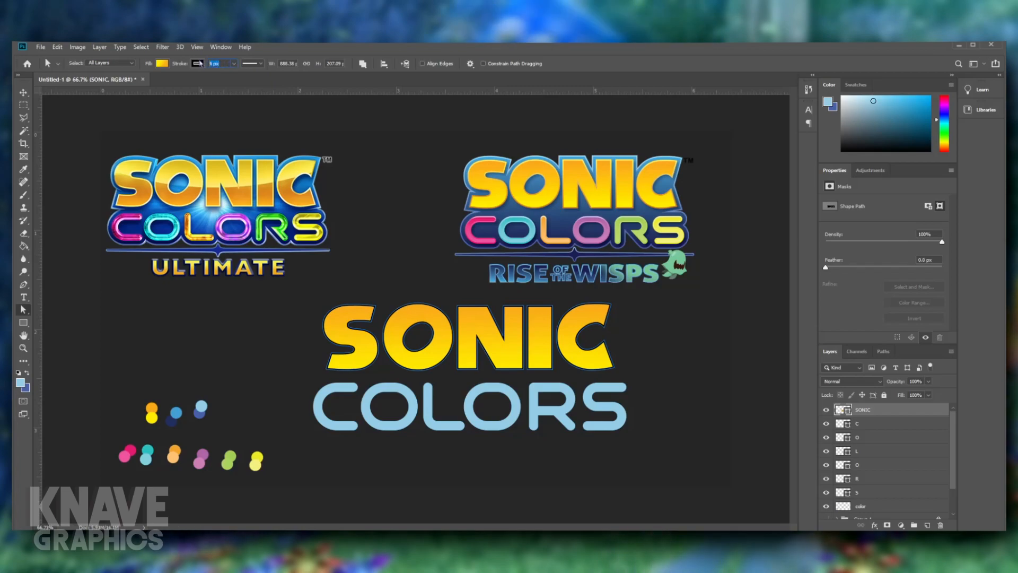
{"action": "type", "text": "6"}
{"action": "key", "text": "Return"}
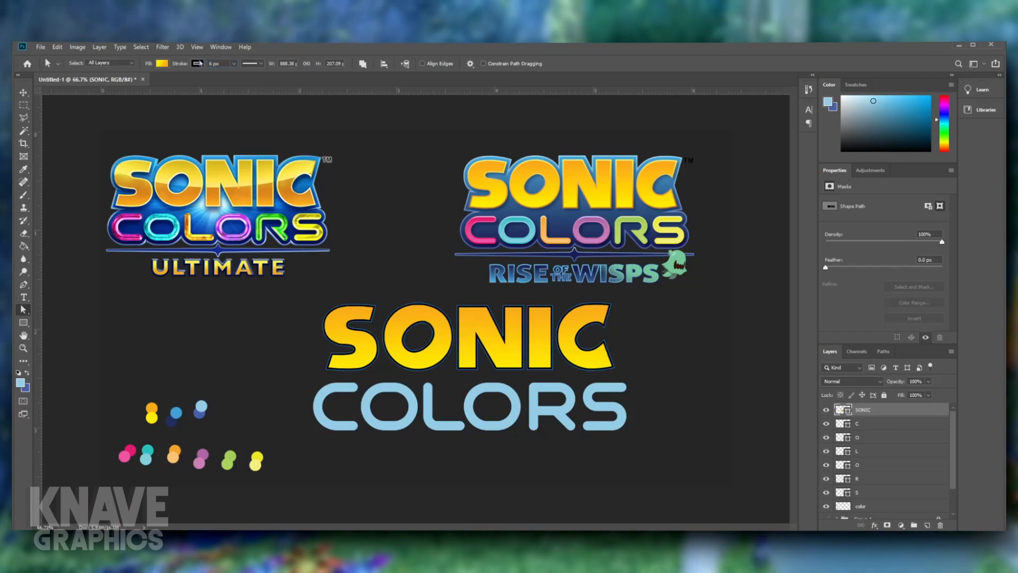
{"action": "left_click", "coordinate": [303, 195]}
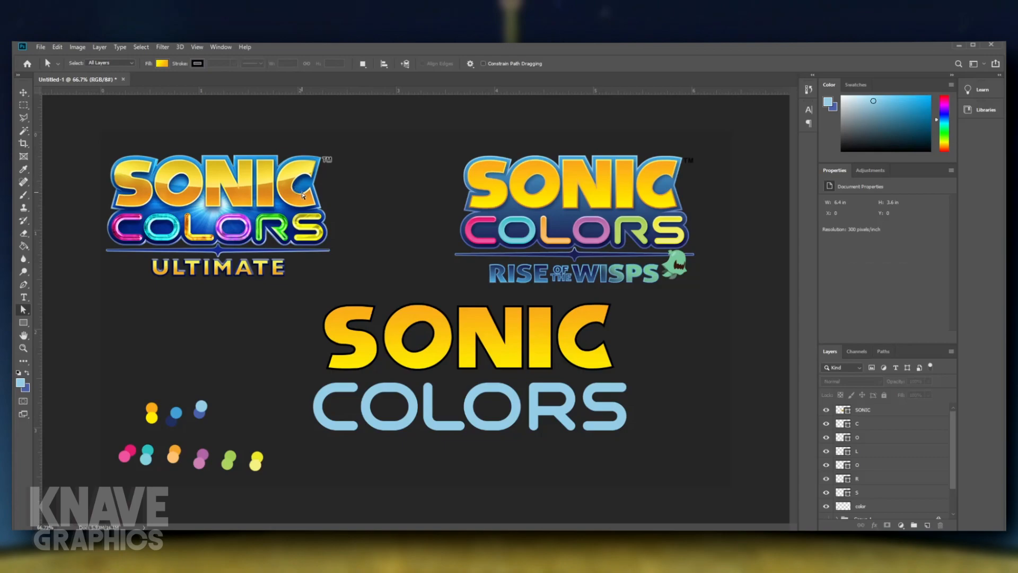
- Change the SONIC stroke to a gradient from yellow at the top to orange at the bottom, sampled from the palette dots
{"action": "left_click", "coordinate": [876, 411]}
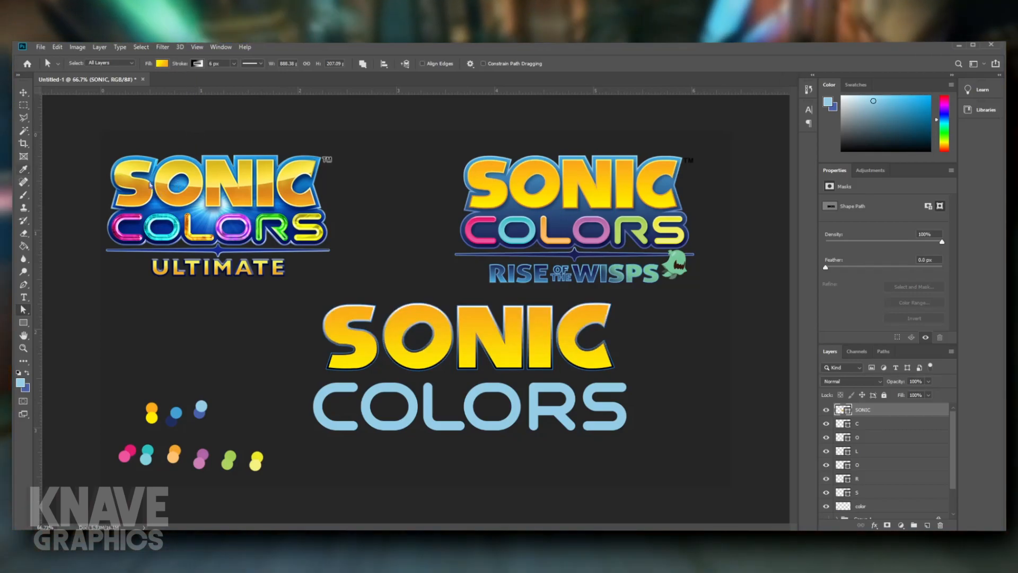
{"action": "key", "text": "i"}
{"action": "left_click", "coordinate": [151, 418]}
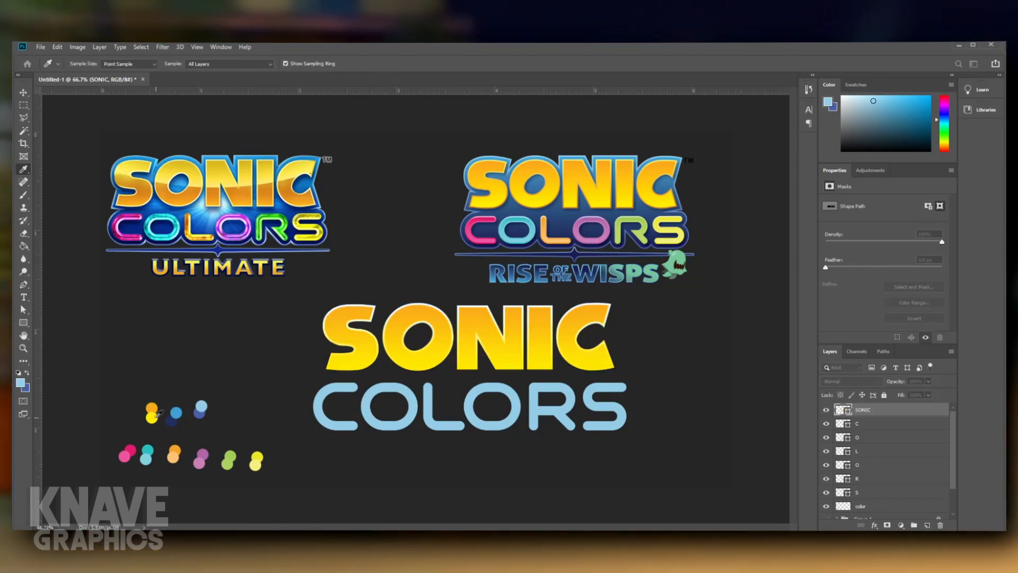
{"action": "key", "text": "a"}
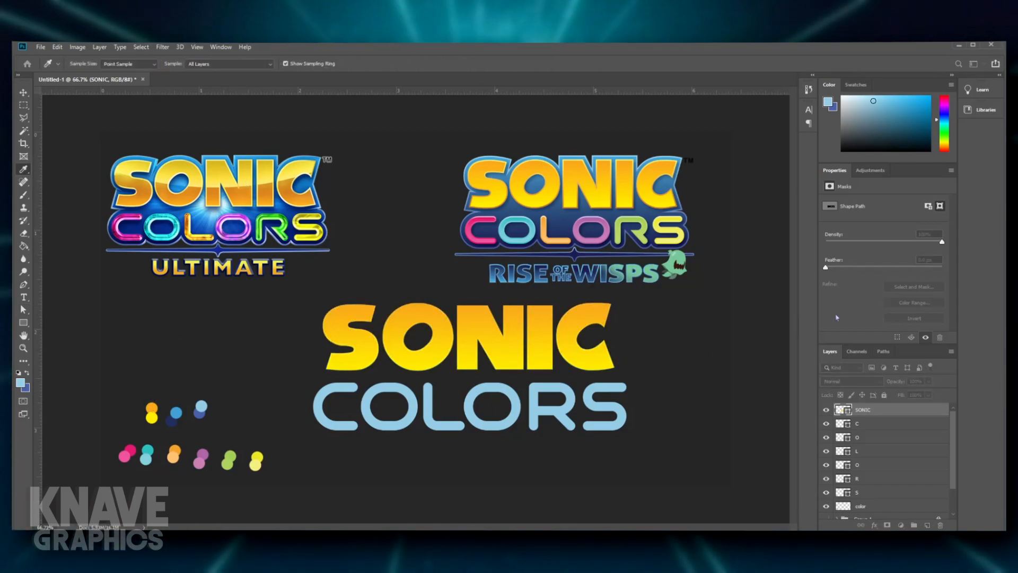
{"action": "key", "text": "a"}
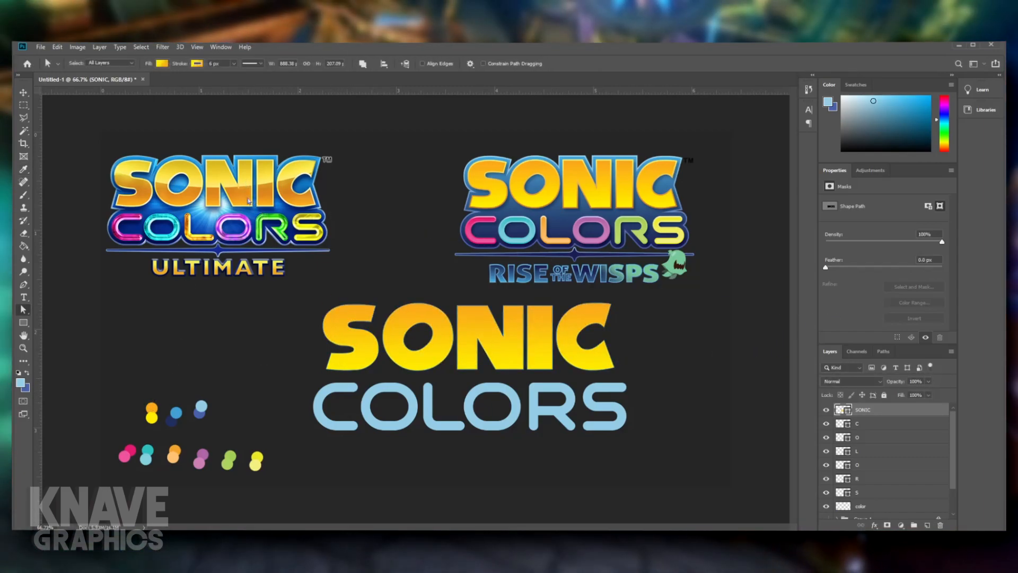
{"action": "left_click", "coordinate": [676, 330]}
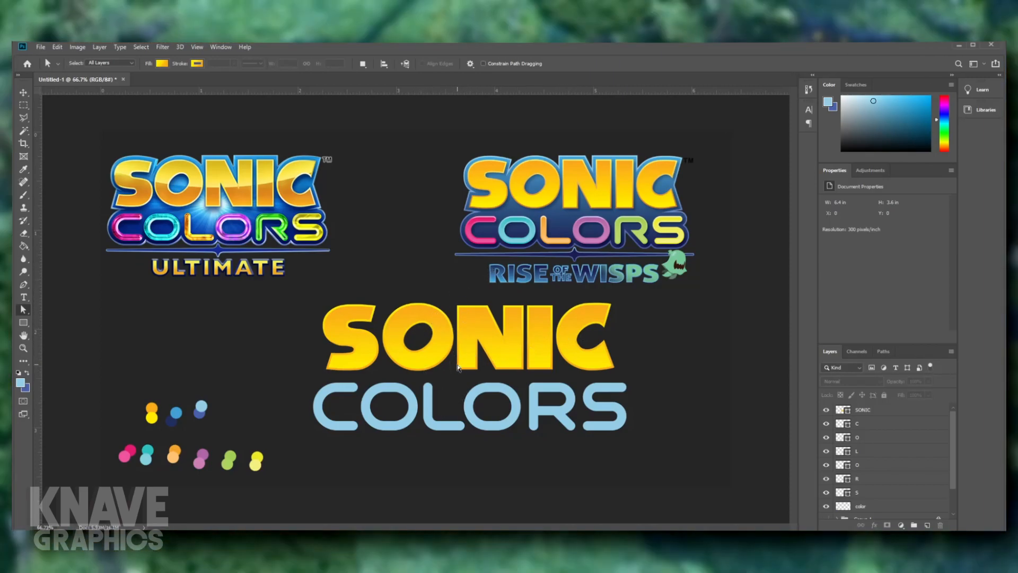
- Move the S of SONIC slightly closer to the O
{"action": "left_click", "coordinate": [372, 353]}
{"action": "left_click", "coordinate": [668, 342]}
{"action": "left_click", "coordinate": [364, 347]}
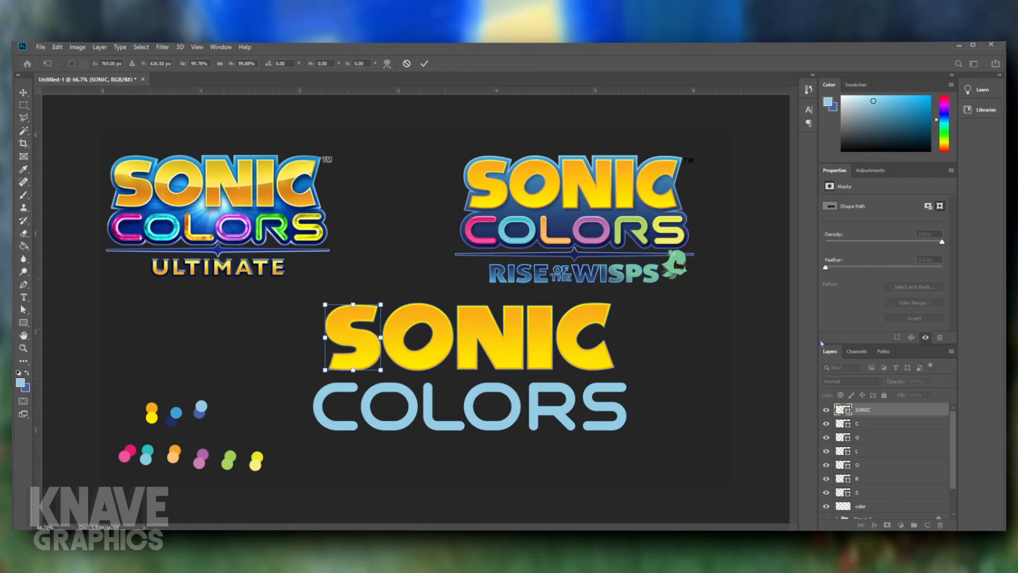
{"action": "key", "text": "Return"}
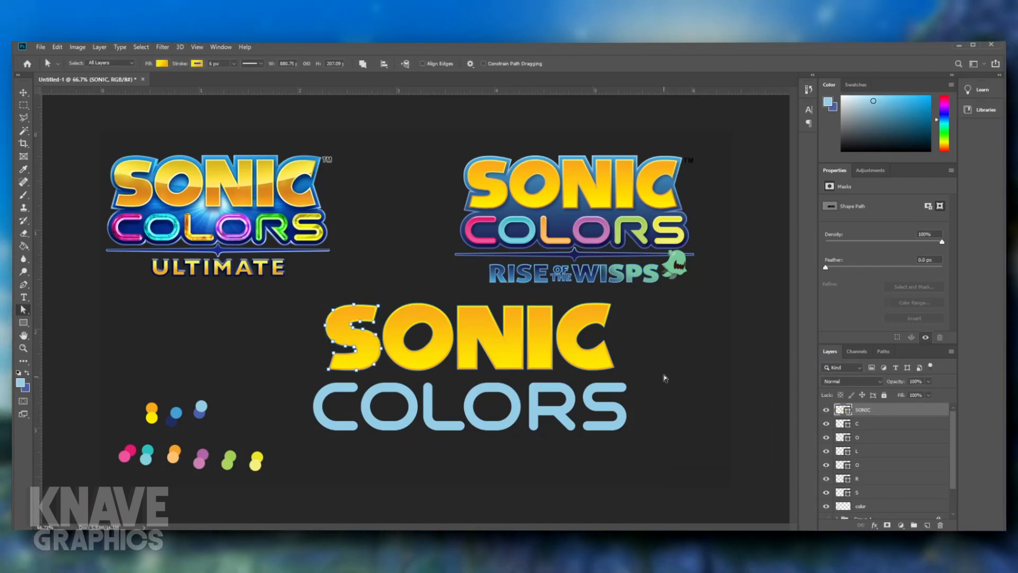
{"action": "left_click", "coordinate": [665, 378]}
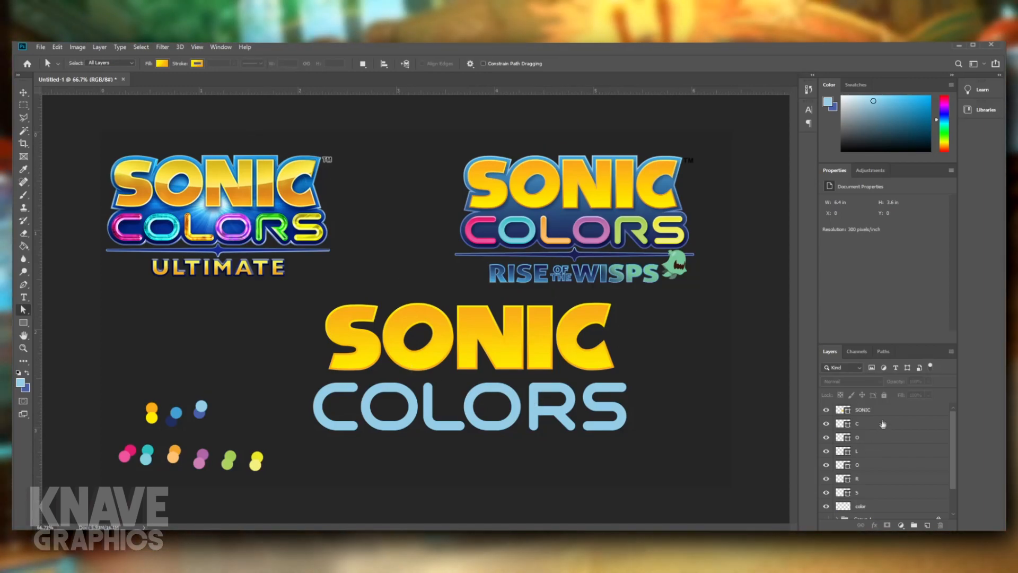
{"action": "left_click", "coordinate": [890, 405]}
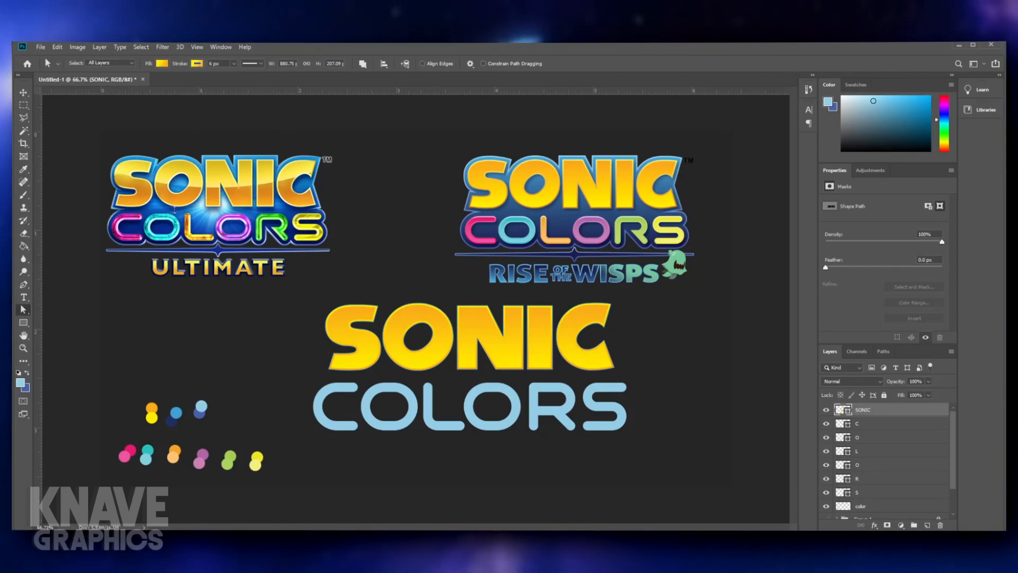
{"action": "left_click", "coordinate": [696, 352]}
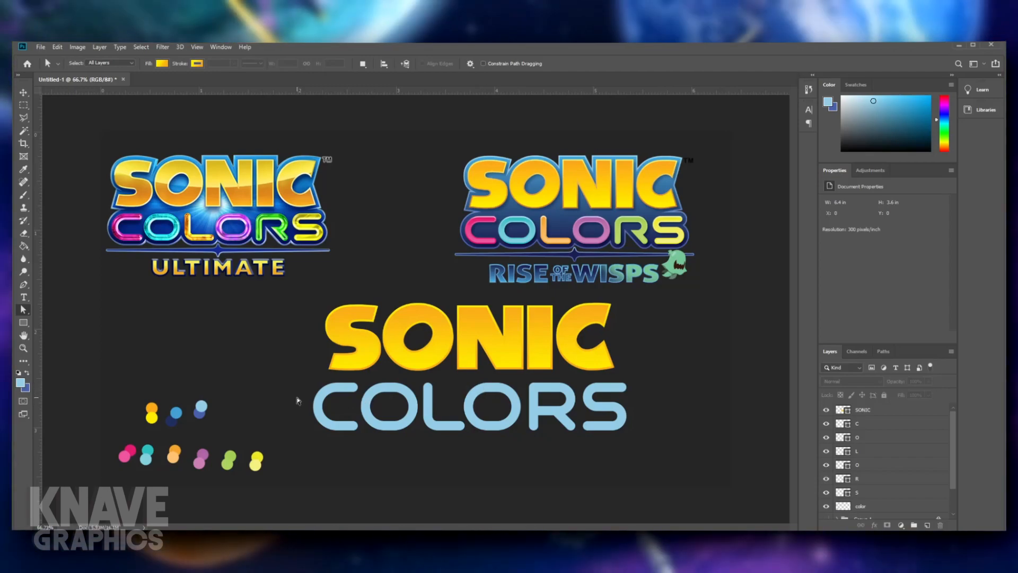
- Fill the C of COLORS with a gradient from deep pink at the top to lighter pink, sampled from the pink palette dots
{"action": "left_click", "coordinate": [327, 394]}
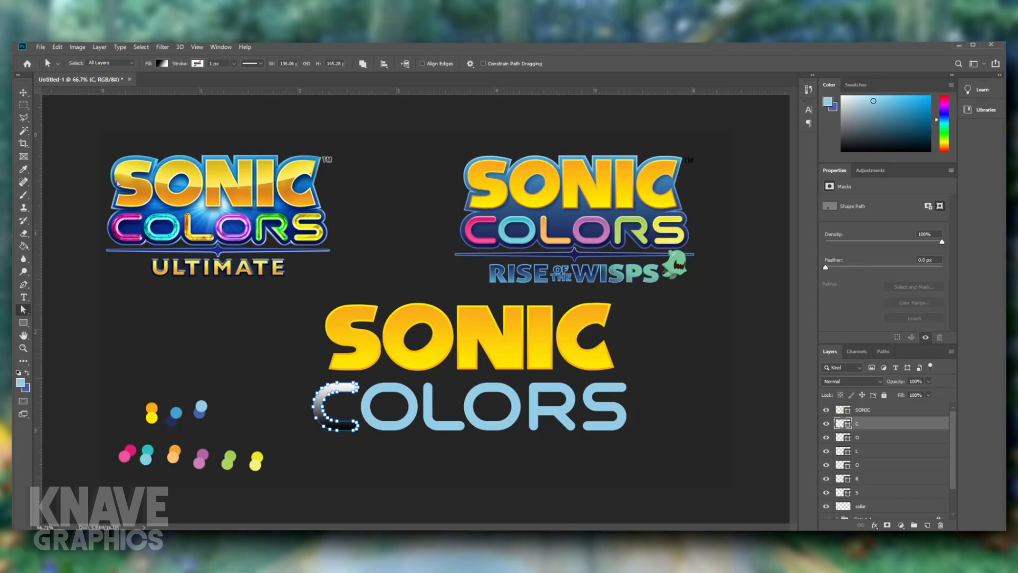
{"action": "key", "text": "i"}
{"action": "left_click", "coordinate": [126, 450]}
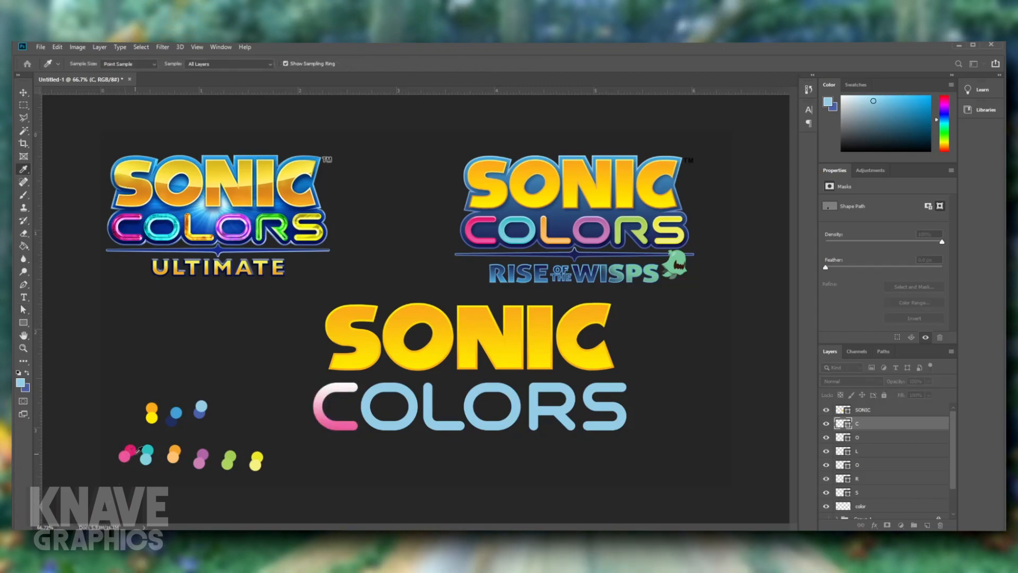
{"action": "key", "text": "a"}
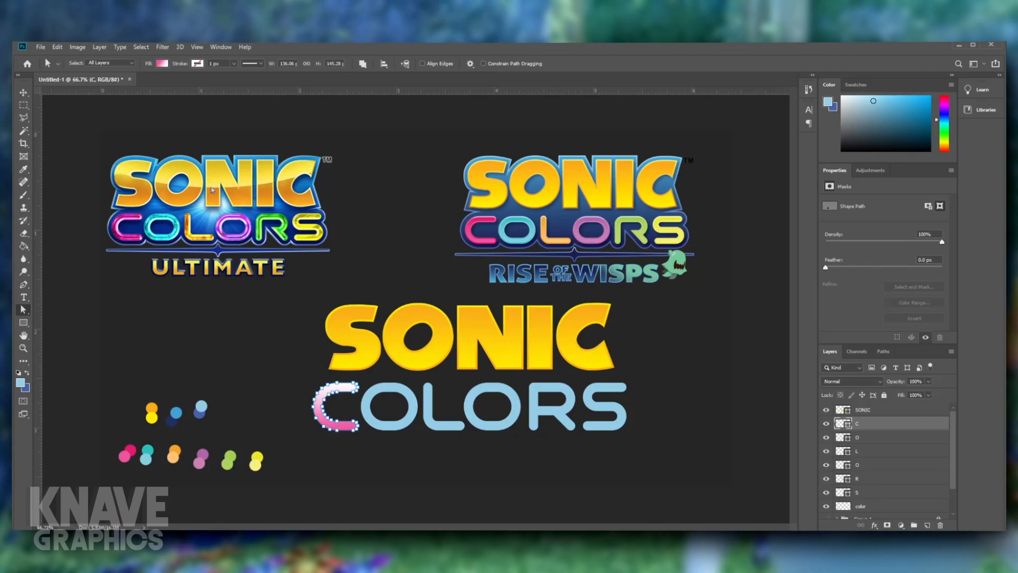
{"action": "key", "text": "i"}
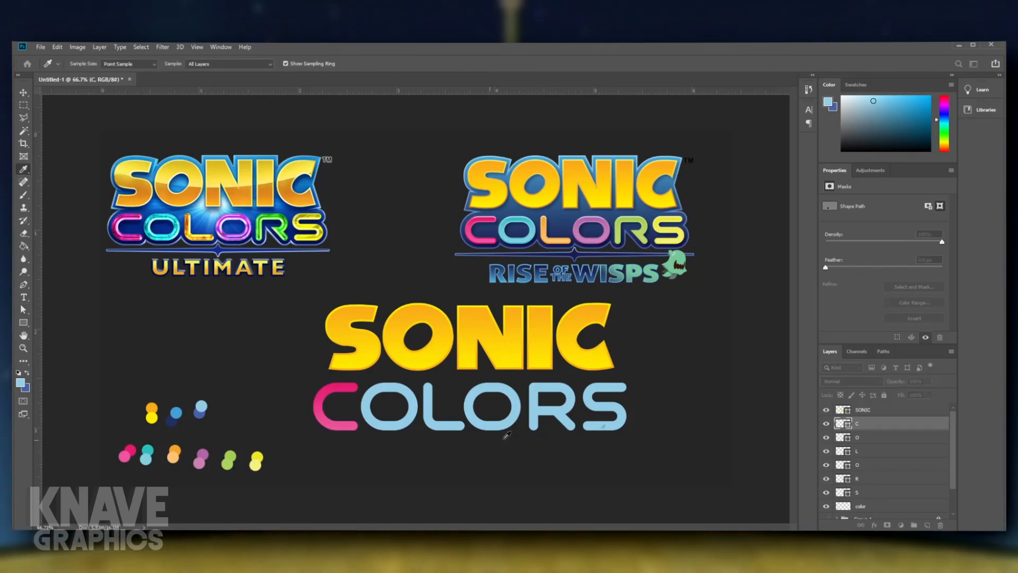
- Give the C of COLORS a 4 px gradient stroke in pink shades sampled from the pink palette dots
{"action": "key", "text": "a"}
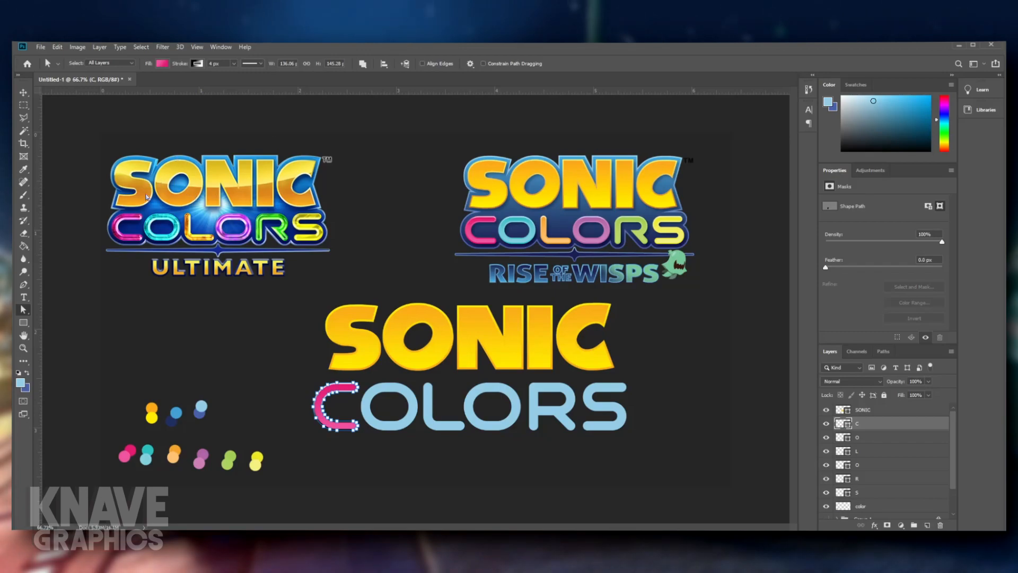
{"action": "key", "text": "i"}
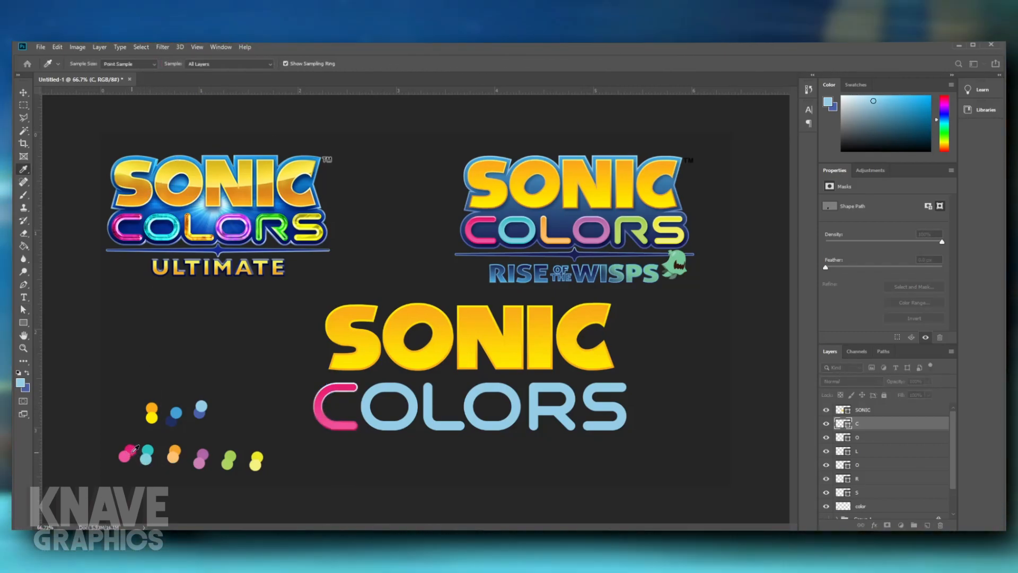
{"action": "key", "text": "a"}
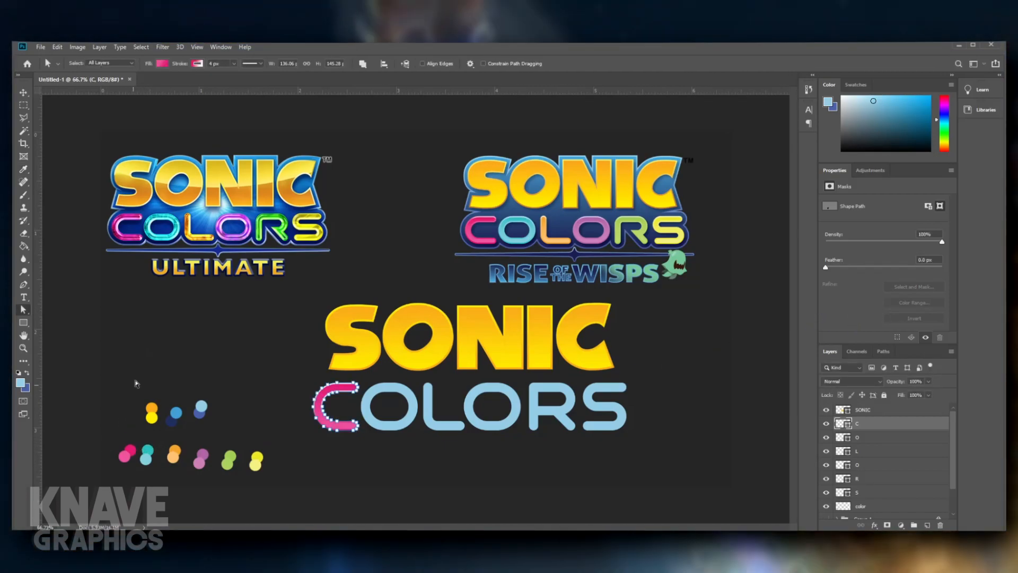
{"action": "key", "text": "i"}
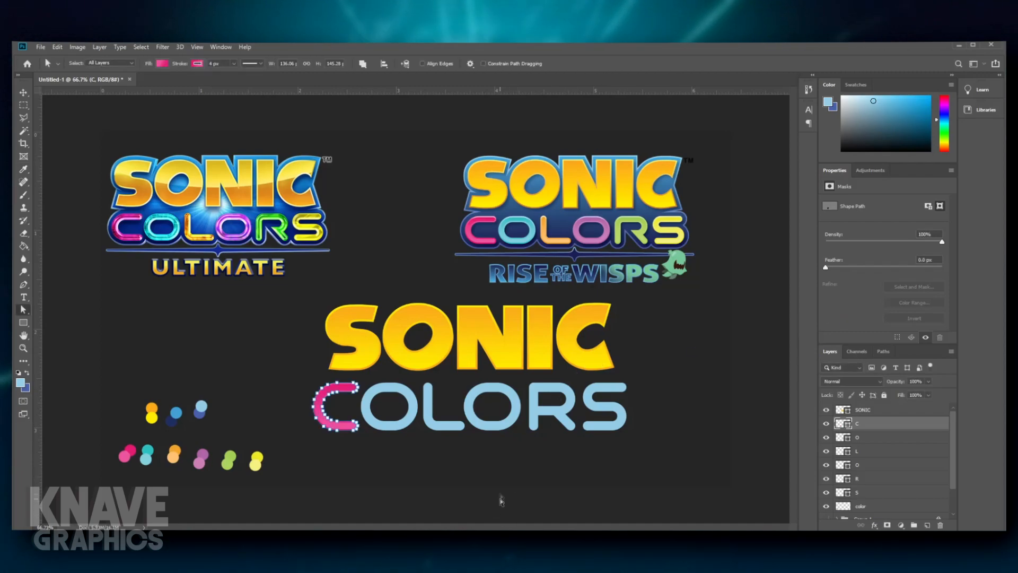
{"action": "left_click", "coordinate": [425, 452]}
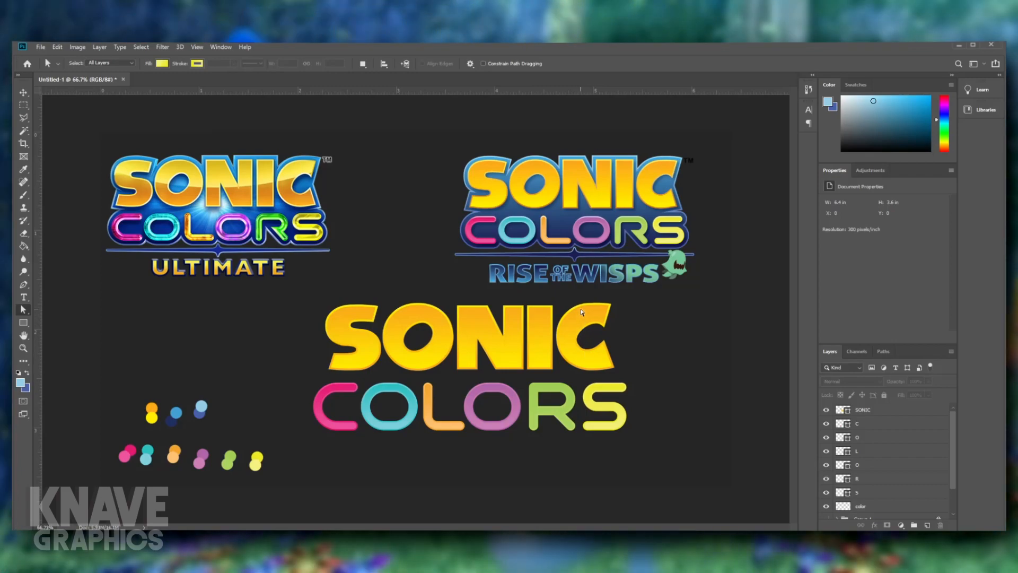
- Narrow the I of SONIC to about 90% of its width, keeping its edge beside the N in place
{"action": "left_click", "coordinate": [550, 333]}
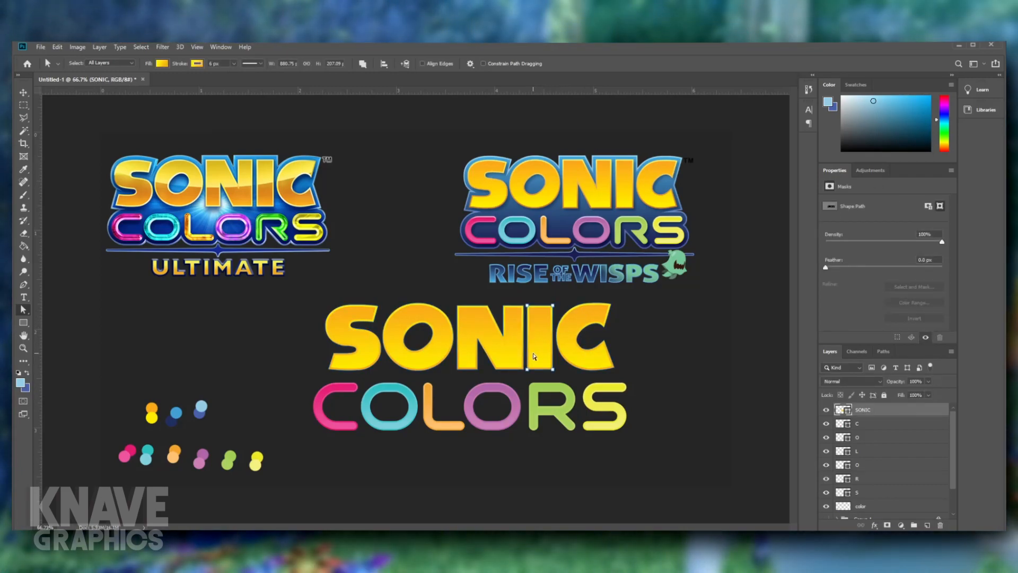
{"action": "key", "text": "ctrl+t"}
{"action": "scroll", "coordinate": [550, 333], "scroll_direction": "up", "scroll_amount": 2}
{"action": "scroll", "coordinate": [547, 334], "scroll_direction": "up", "scroll_amount": 1}
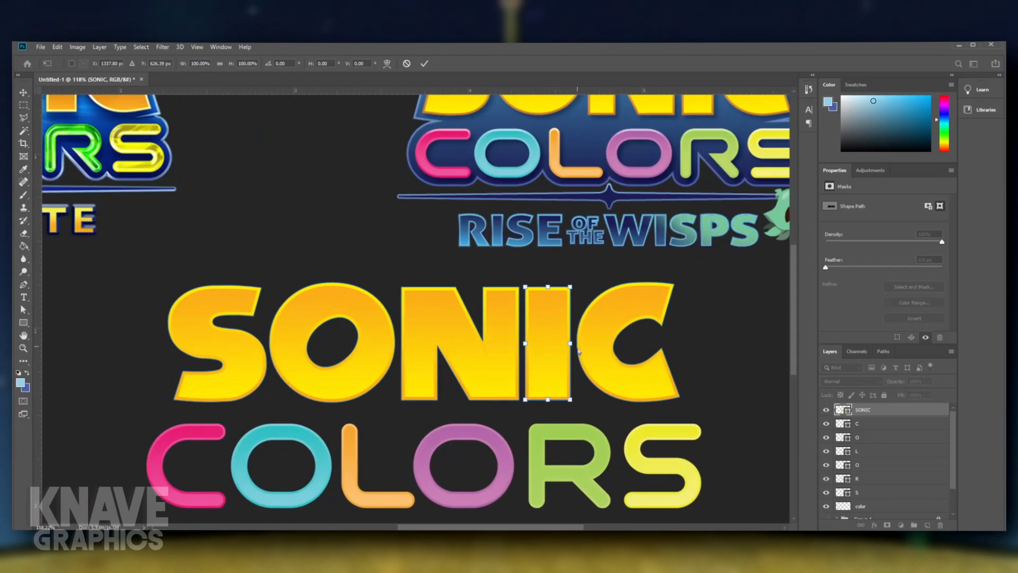
{"action": "left_click_drag", "start_coordinate": [573, 344], "coordinate": [569, 344]}
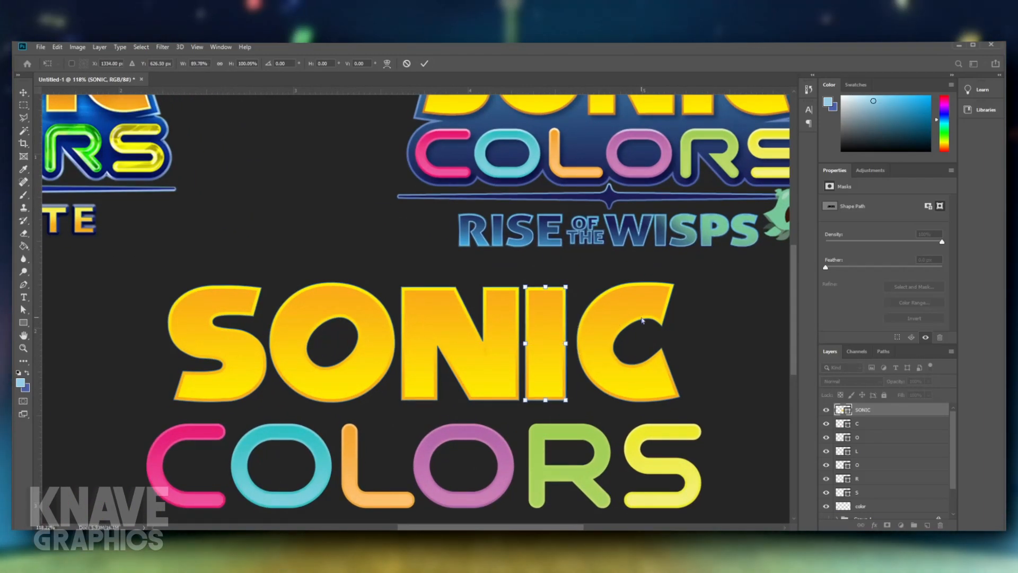
- Nudge the C of SONIC slightly closer to the I
{"action": "left_click", "coordinate": [603, 341]}
{"action": "key", "text": "ctrl+t"}
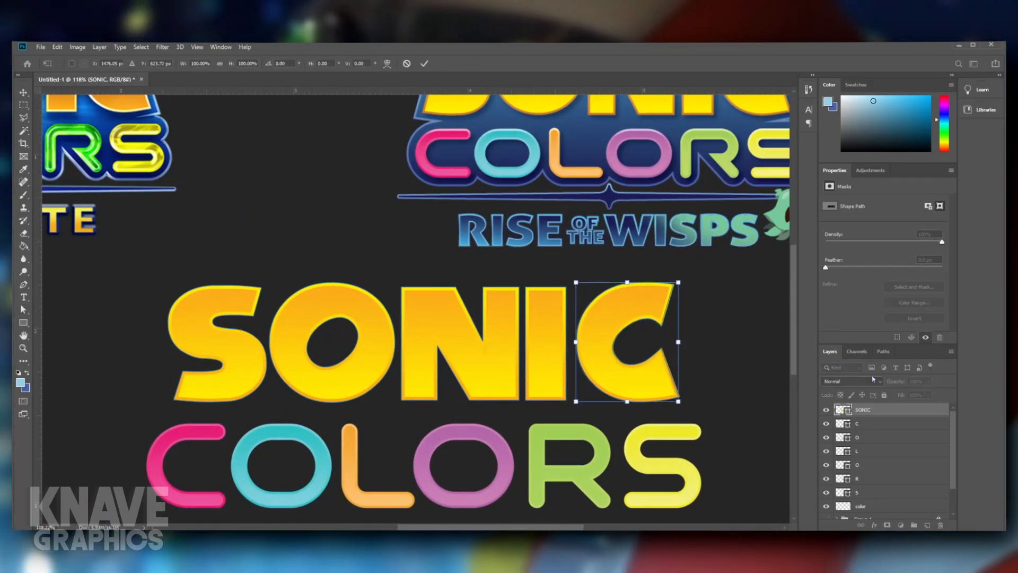
{"action": "key", "text": "Left"}
{"action": "key", "text": "Left"}
{"action": "key", "text": "Left"}
{"action": "key", "text": "Left"}
{"action": "key", "text": "Return"}
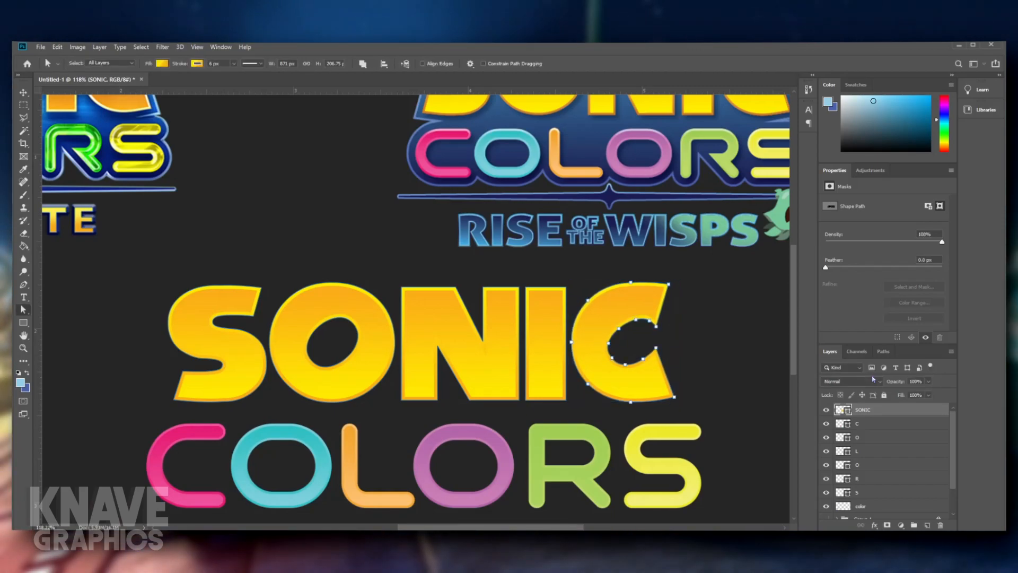
{"action": "left_click", "coordinate": [709, 372]}
- Reshape the inner curve of the C in SONIC by adjusting its anchor points and handles
{"action": "scroll", "coordinate": [641, 369], "scroll_direction": "up", "scroll_amount": 3}
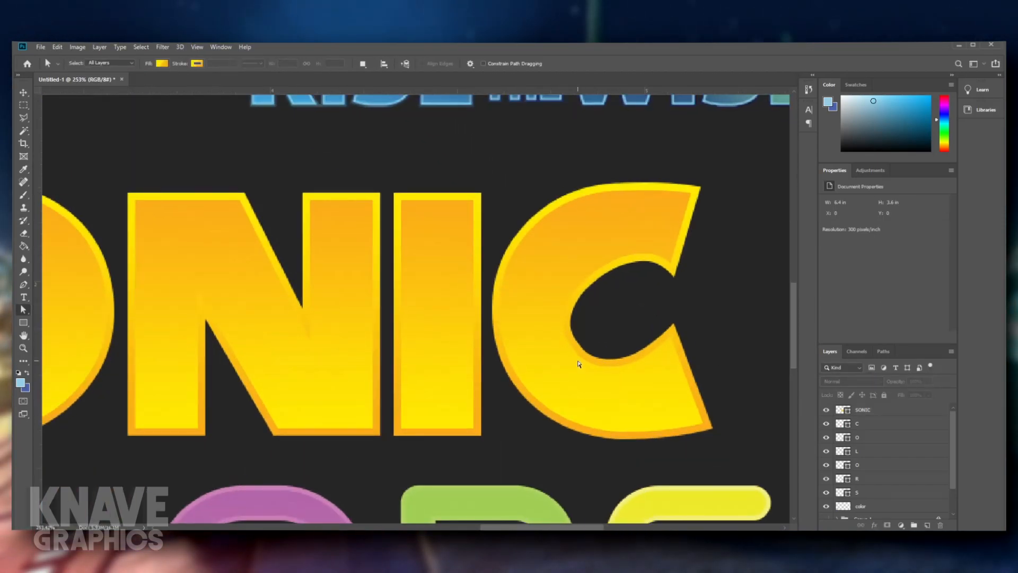
{"action": "left_click", "coordinate": [587, 357]}
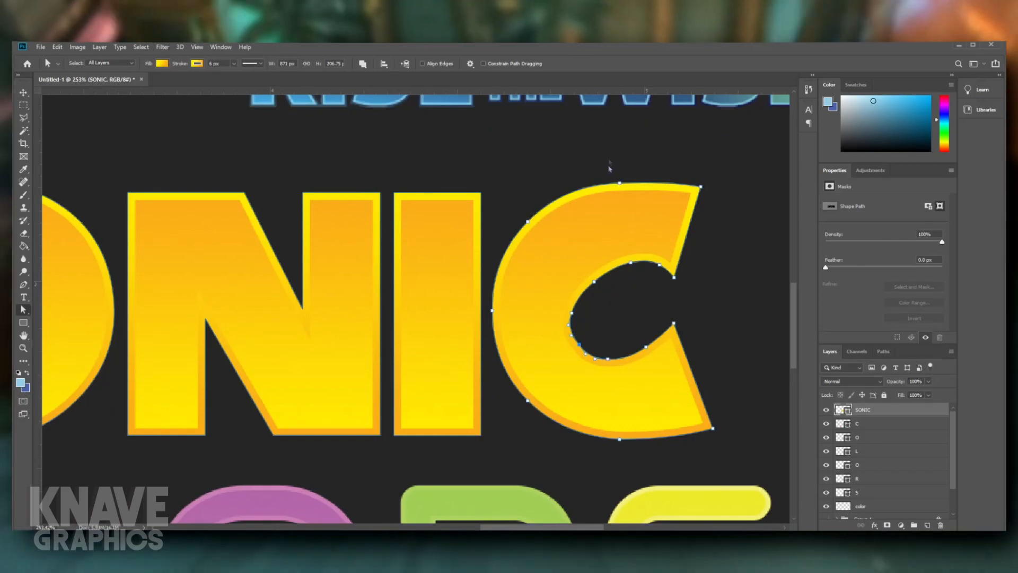
{"action": "left_click", "coordinate": [698, 352]}
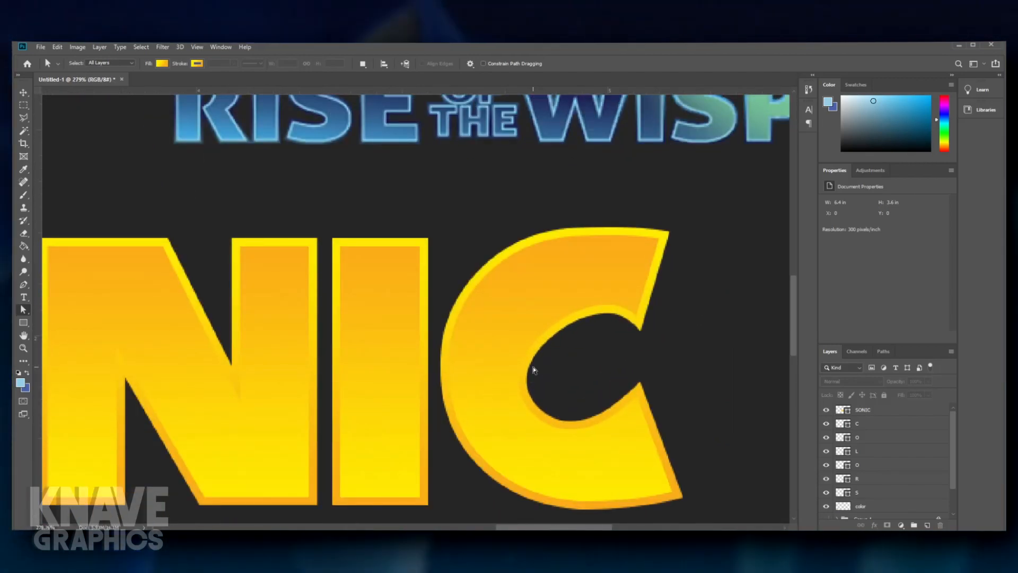
{"action": "left_click", "coordinate": [533, 367]}
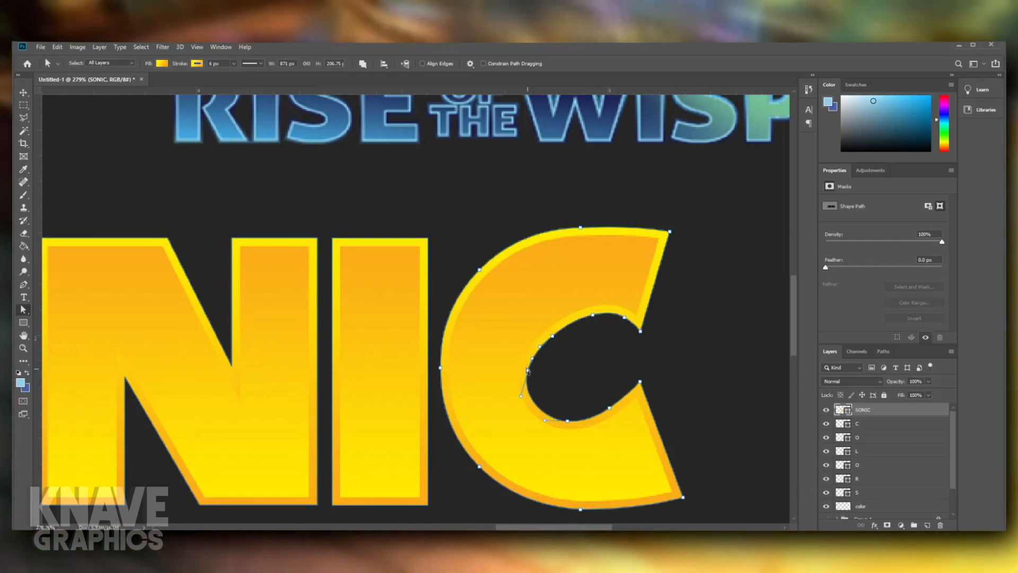
{"action": "left_click", "coordinate": [530, 367]}
{"action": "left_click", "coordinate": [726, 376]}
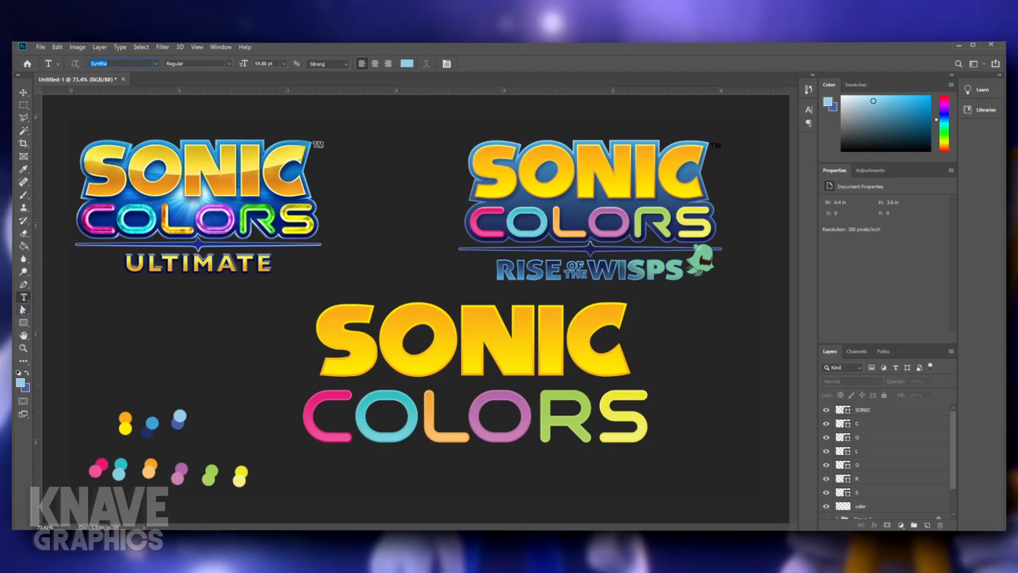
{"action": "left_click", "coordinate": [23, 309]}
{"action": "left_click", "coordinate": [347, 439]}
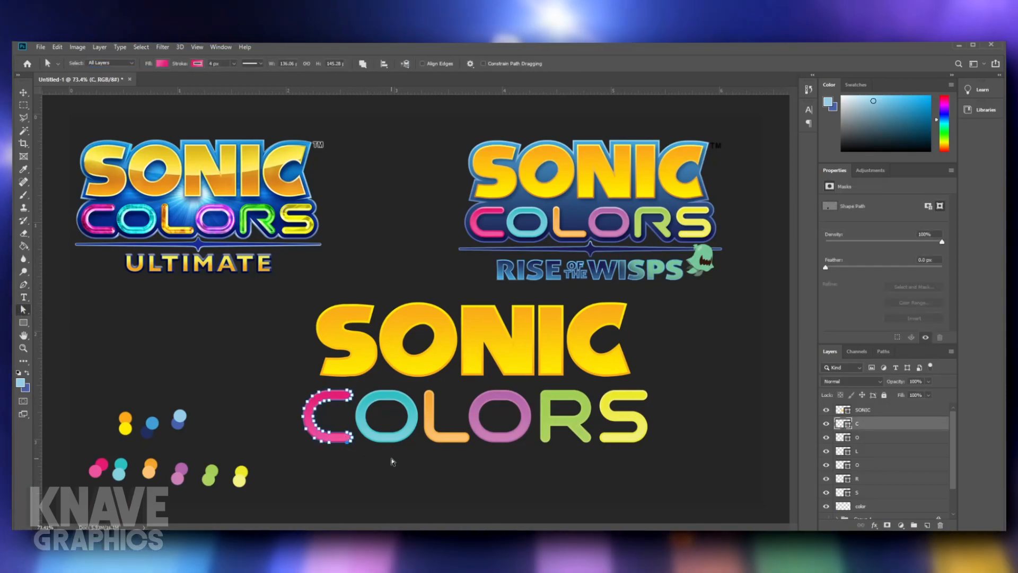
{"action": "left_click", "coordinate": [320, 422]}
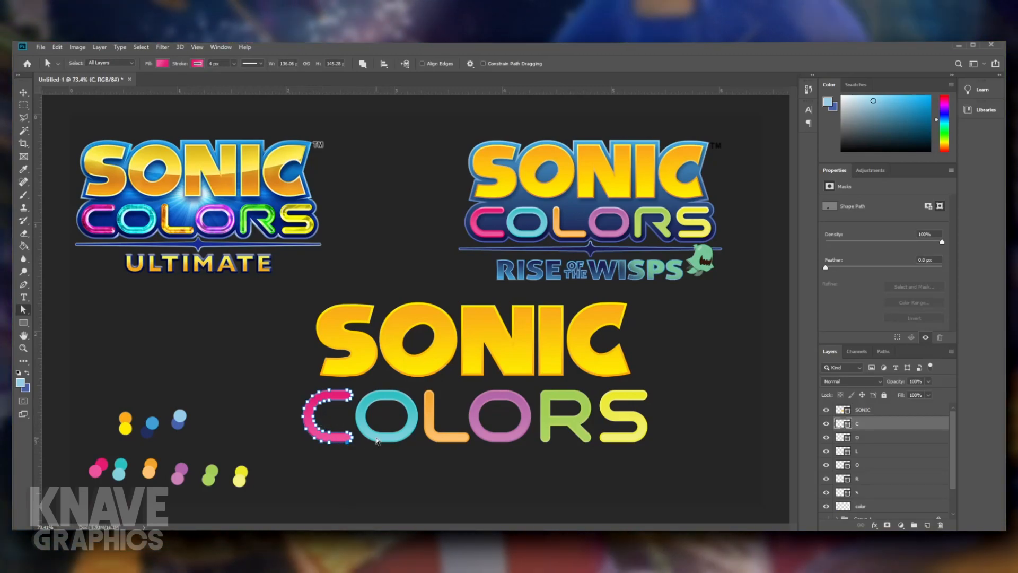
{"action": "left_click", "coordinate": [471, 434]}
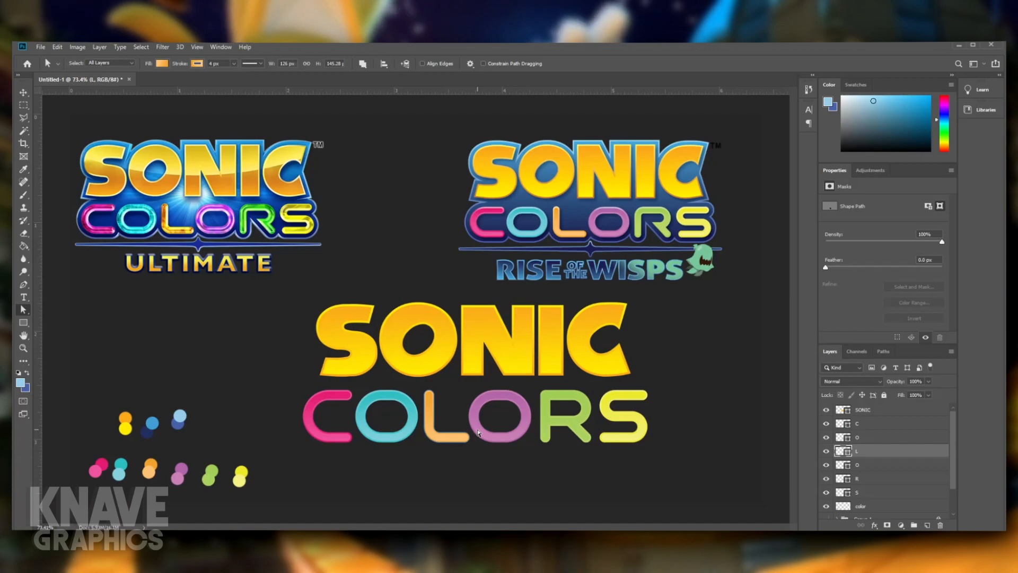
{"action": "left_click", "coordinate": [422, 348]}
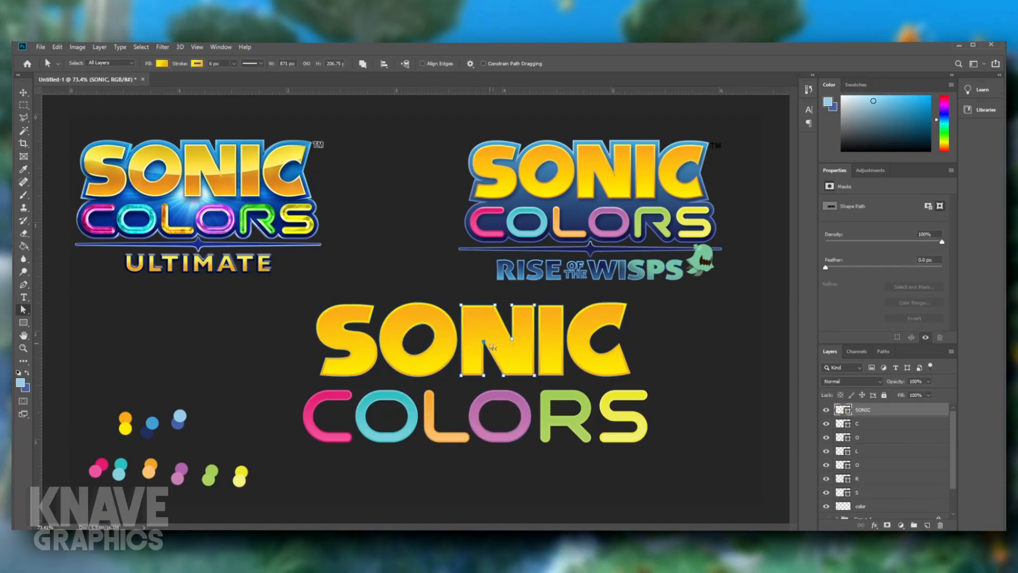
{"action": "left_click", "coordinate": [552, 351]}
{"action": "left_click", "coordinate": [611, 350]}
{"action": "left_click", "coordinate": [687, 347]}
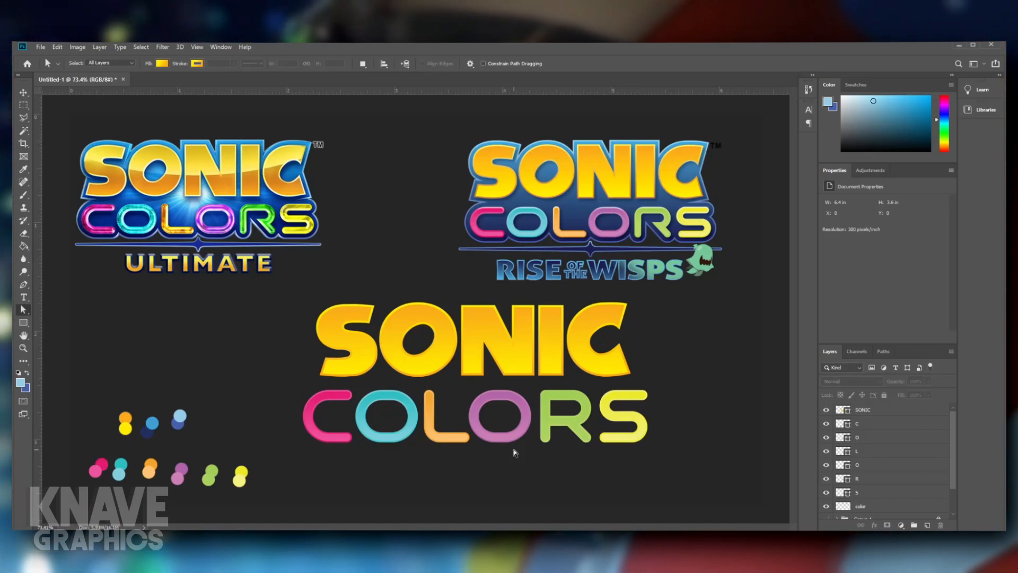
- Refine the upper-left part of the inner curve of SONIC's C through its anchor points
{"action": "left_click", "coordinate": [592, 357]}
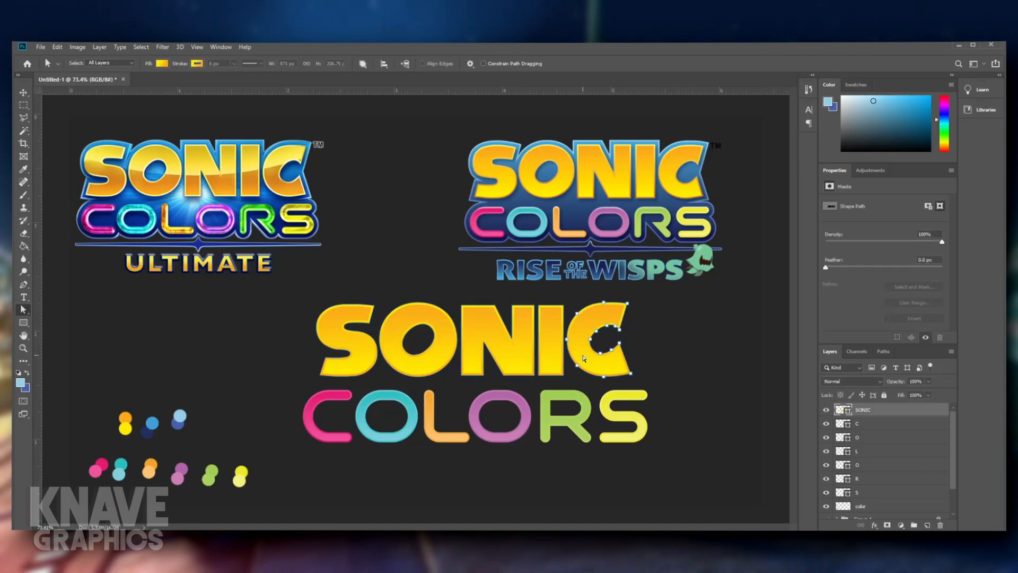
{"action": "scroll", "coordinate": [592, 357], "scroll_direction": "up", "scroll_amount": 5}
{"action": "scroll", "coordinate": [566, 351], "scroll_direction": "up", "scroll_amount": 1}
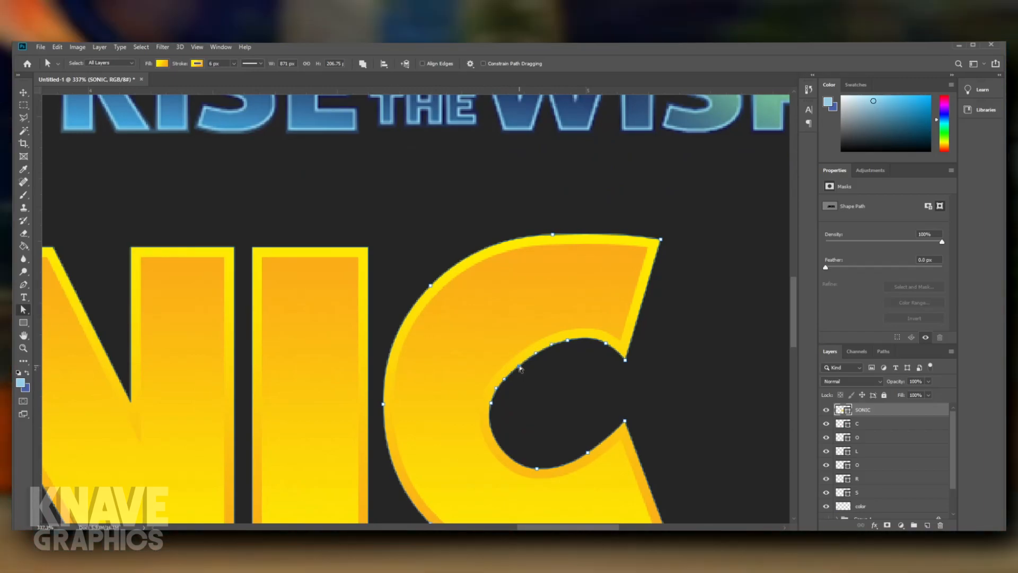
{"action": "left_click", "coordinate": [687, 403]}
{"action": "scroll", "coordinate": [687, 403], "scroll_direction": "down", "scroll_amount": 5}
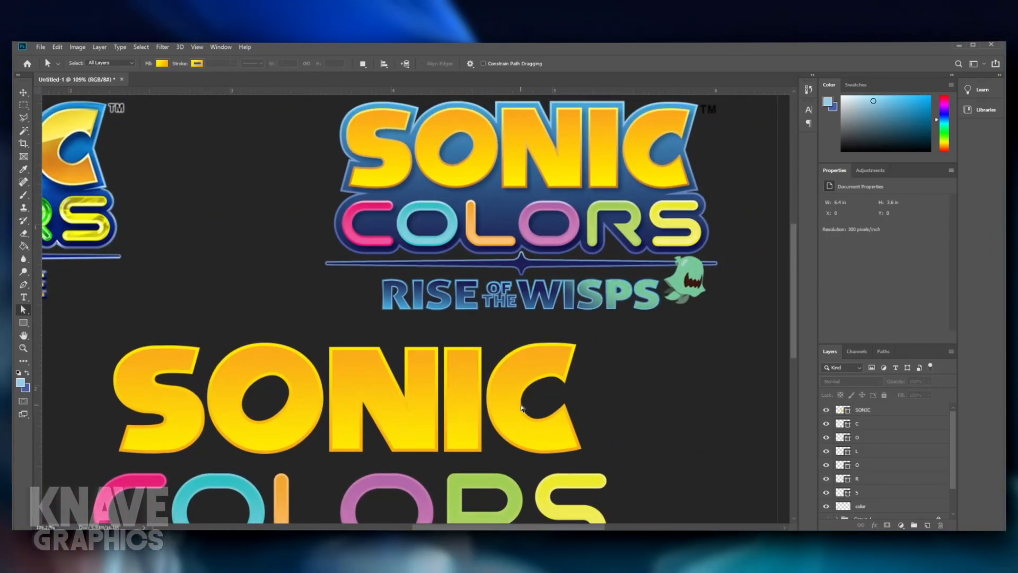
- Round out the left side of the opening in SONIC's C by shifting its anchor point slightly
{"action": "left_click", "coordinate": [521, 408]}
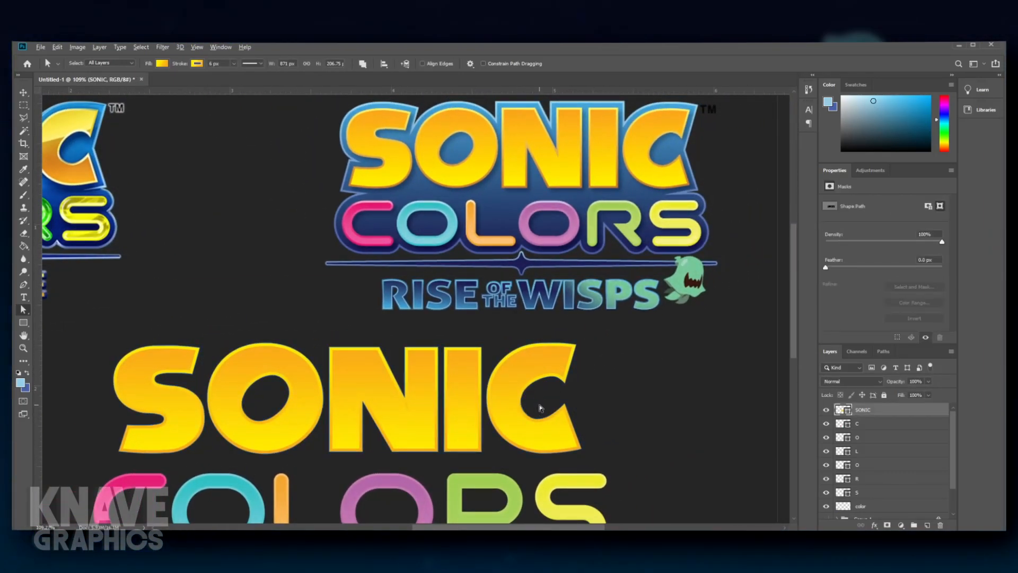
{"action": "scroll", "coordinate": [517, 409], "scroll_direction": "up", "scroll_amount": 4}
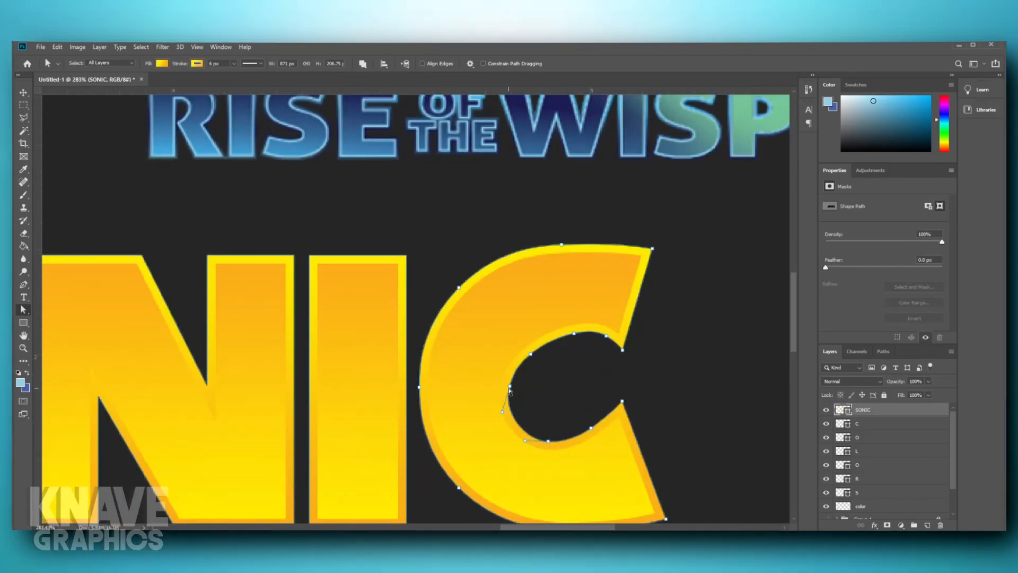
{"action": "left_click_drag", "start_coordinate": [509, 396], "coordinate": [512, 391]}
{"action": "left_click", "coordinate": [539, 388]}
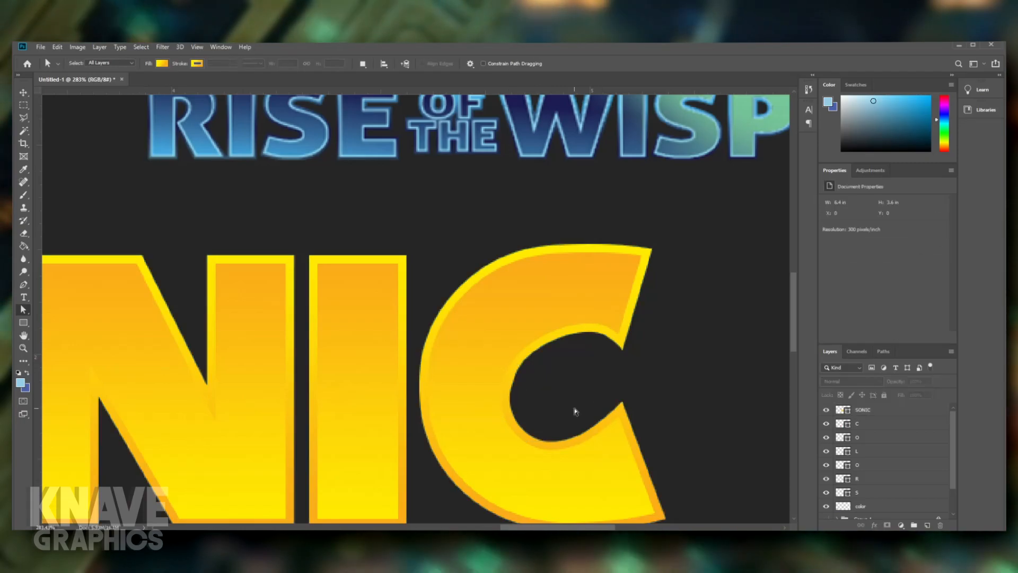
{"action": "scroll", "coordinate": [562, 406], "scroll_direction": "down", "scroll_amount": 3}
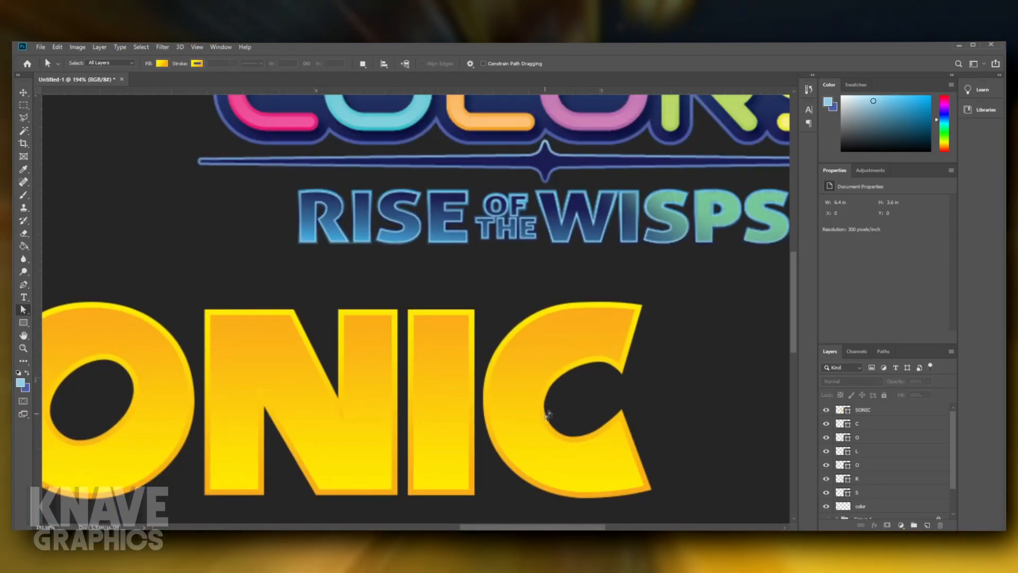
- Adjust the anchor points at the inner tip of the upper arm of SONIC's C
{"action": "scroll", "coordinate": [556, 401], "scroll_direction": "down", "scroll_amount": 5}
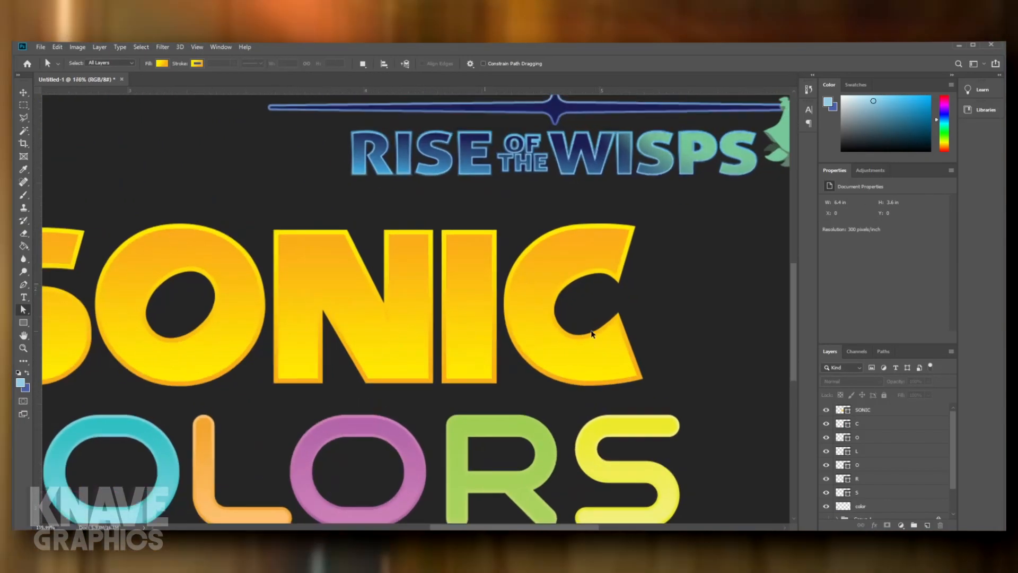
{"action": "scroll", "coordinate": [594, 329], "scroll_direction": "up", "scroll_amount": 5}
{"action": "left_click", "coordinate": [633, 265]}
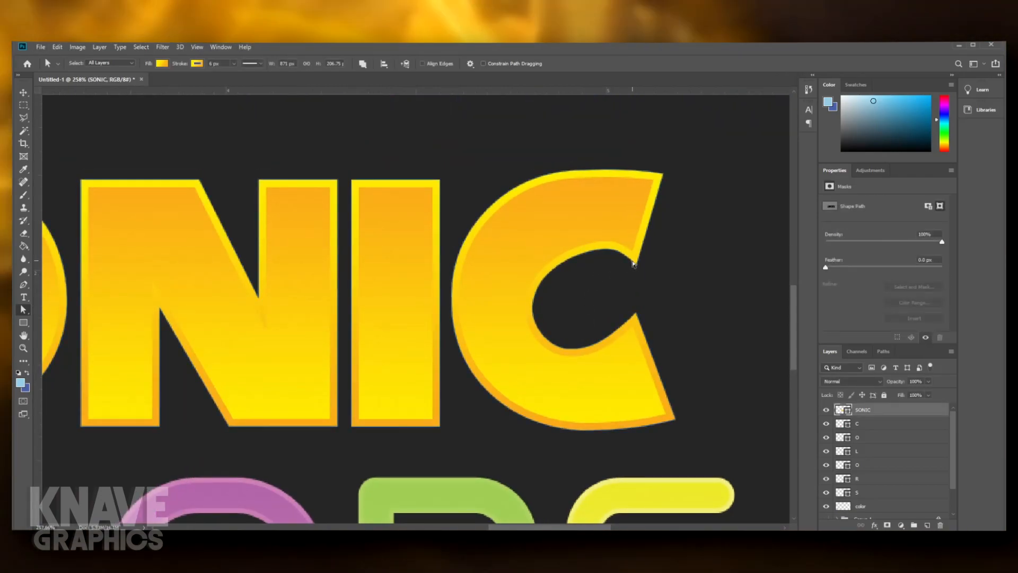
{"action": "scroll", "coordinate": [637, 266], "scroll_direction": "up", "scroll_amount": 4}
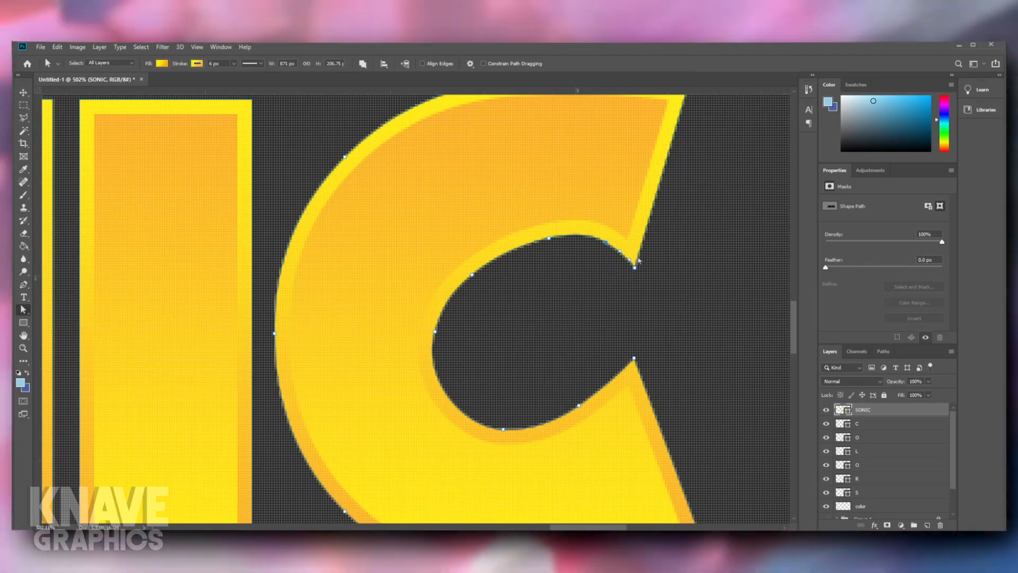
{"action": "left_click", "coordinate": [639, 257]}
{"action": "scroll", "coordinate": [632, 281], "scroll_direction": "down", "scroll_amount": 6}
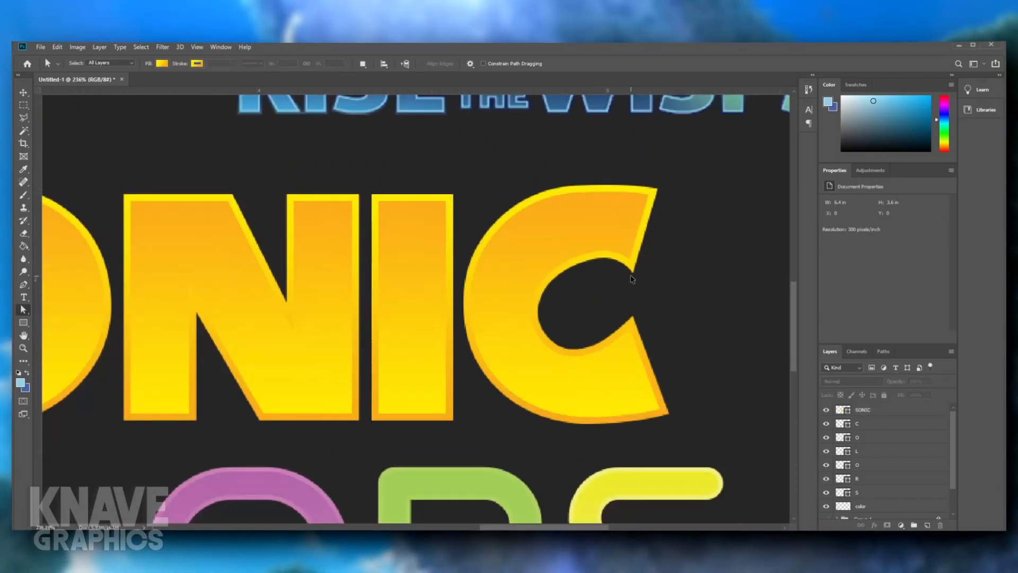
{"action": "scroll", "coordinate": [633, 280], "scroll_direction": "down", "scroll_amount": 3}
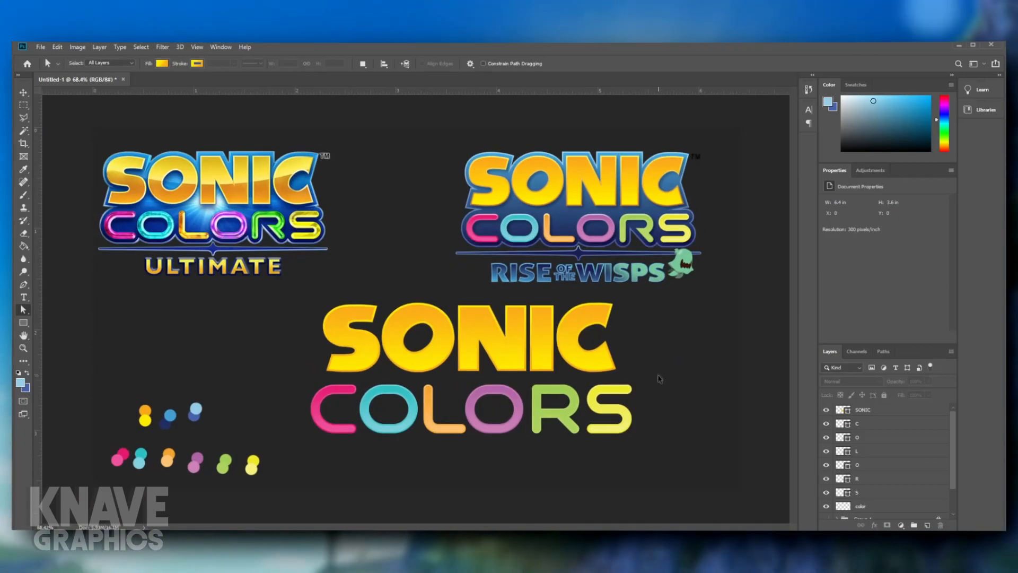
- Shift the end points of the lower arm of SONIC's C slightly outward and down
{"action": "scroll", "coordinate": [627, 347], "scroll_direction": "up", "scroll_amount": 5}
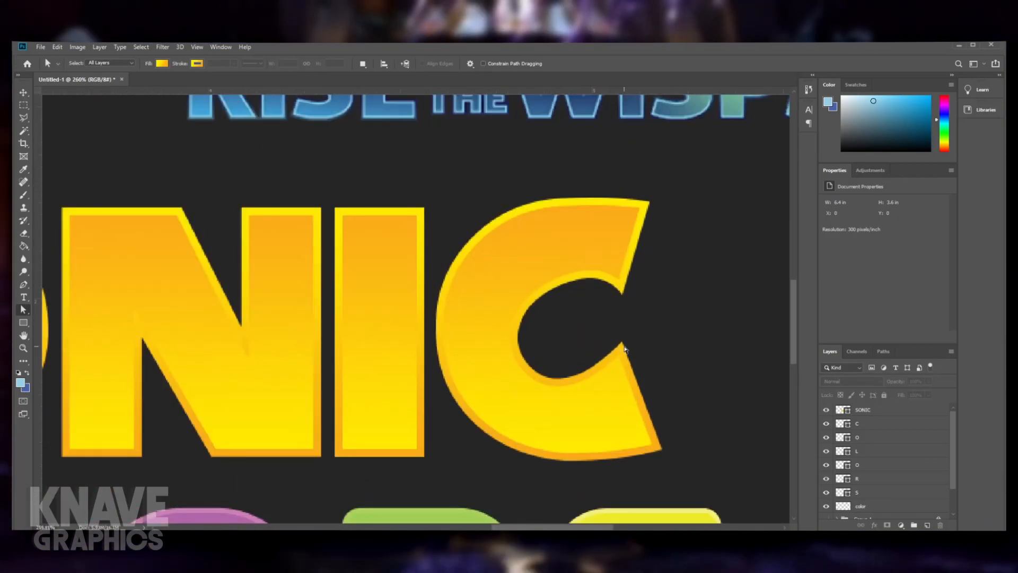
{"action": "left_click", "coordinate": [625, 350]}
{"action": "left_click_drag", "start_coordinate": [691, 462], "coordinate": [574, 330]}
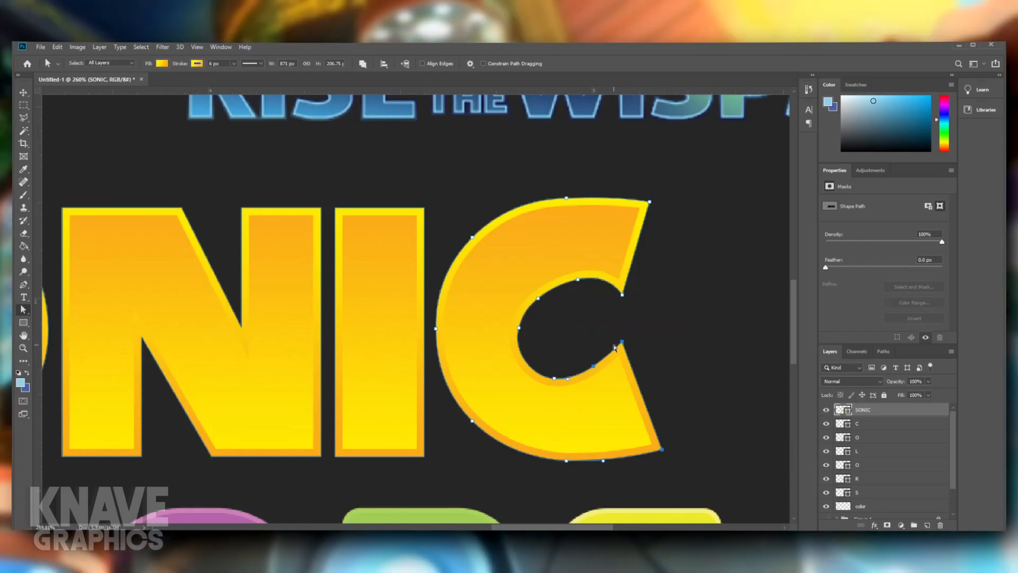
{"action": "key", "text": "ctrl+t"}
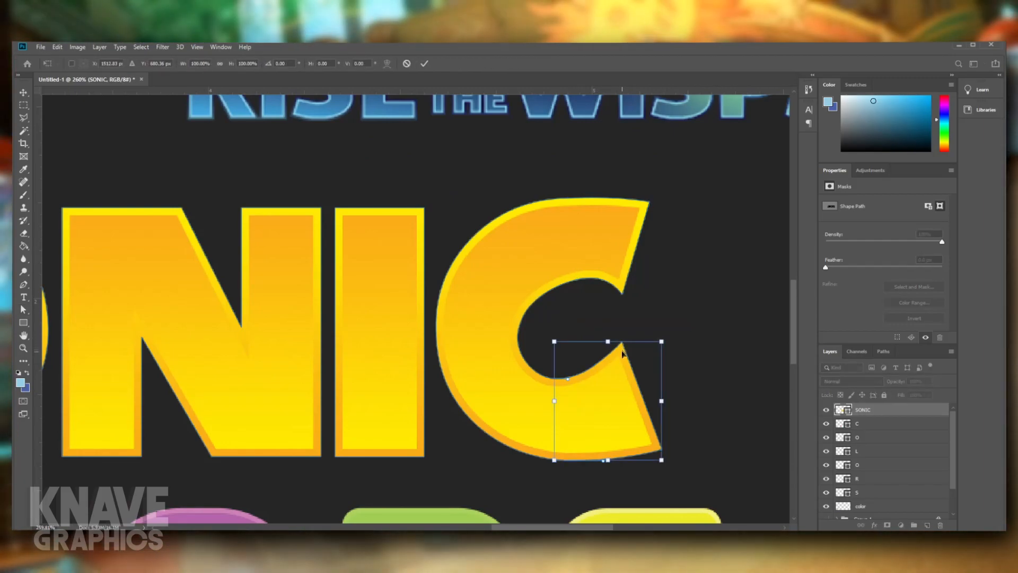
{"action": "left_click_drag", "start_coordinate": [623, 350], "coordinate": [638, 357]}
{"action": "key", "text": "Return"}
{"action": "left_click", "coordinate": [650, 377]}
{"action": "left_click", "coordinate": [643, 382]}
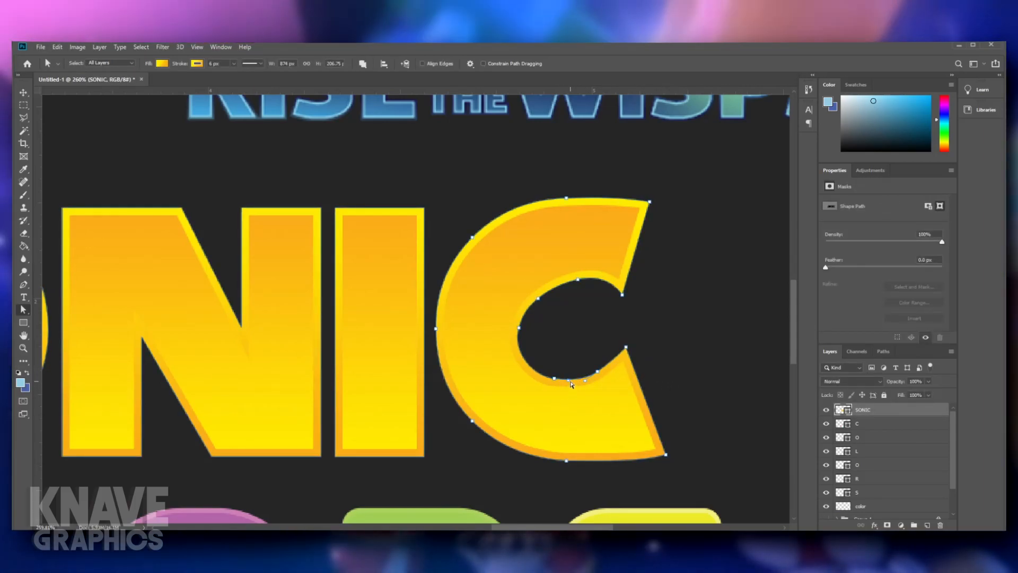
- Finish the inner curve of SONIC's C at its bottom anchor point and deselect the path
{"action": "left_click", "coordinate": [571, 381]}
{"action": "left_click", "coordinate": [745, 347]}
{"action": "scroll", "coordinate": [693, 368], "scroll_direction": "down", "scroll_amount": 8}
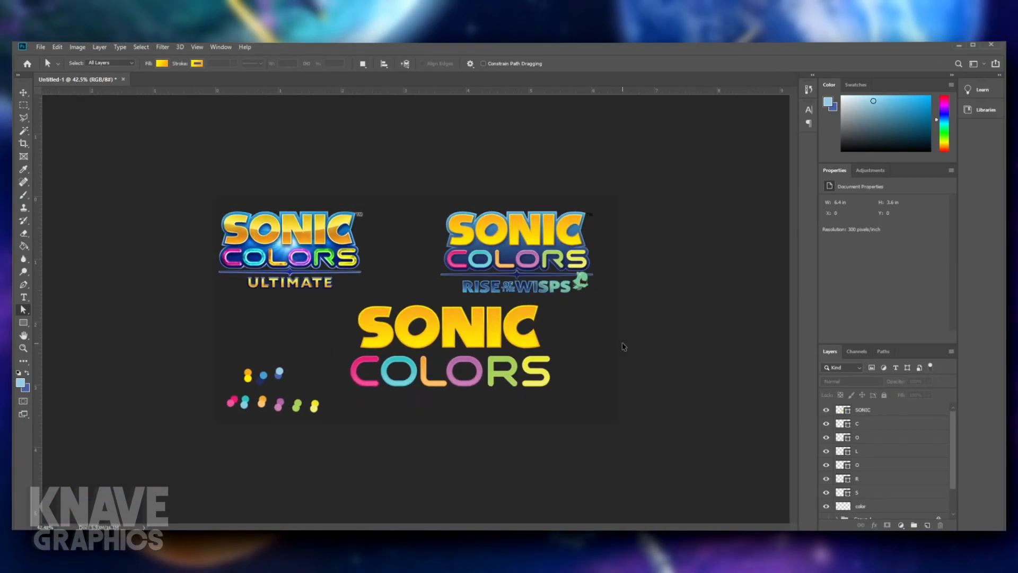
{"action": "scroll", "coordinate": [622, 344], "scroll_direction": "up", "scroll_amount": 7}
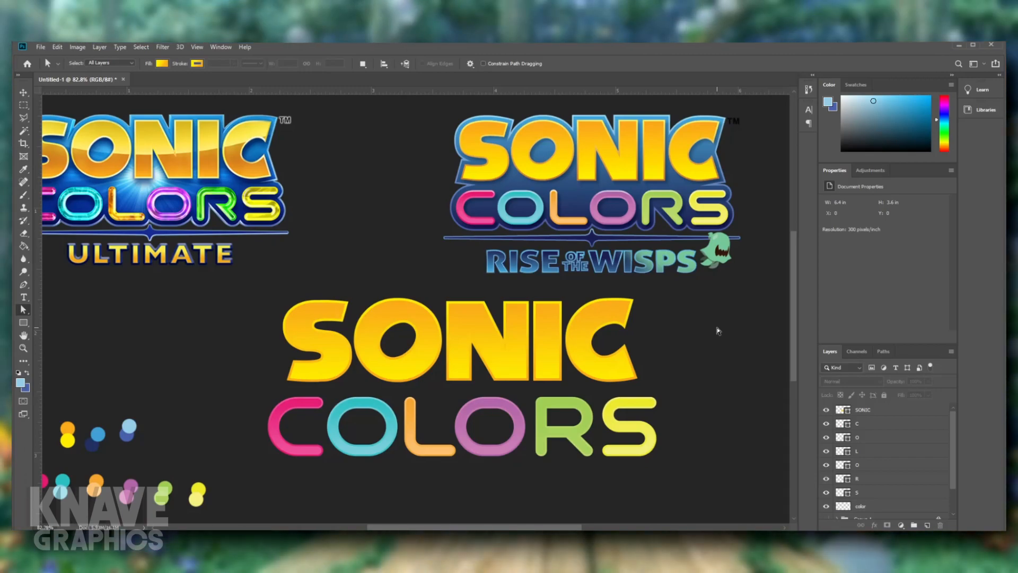
{"action": "scroll", "coordinate": [689, 318], "scroll_direction": "down", "scroll_amount": 3}
{"action": "scroll", "coordinate": [669, 311], "scroll_direction": "up", "scroll_amount": 3}
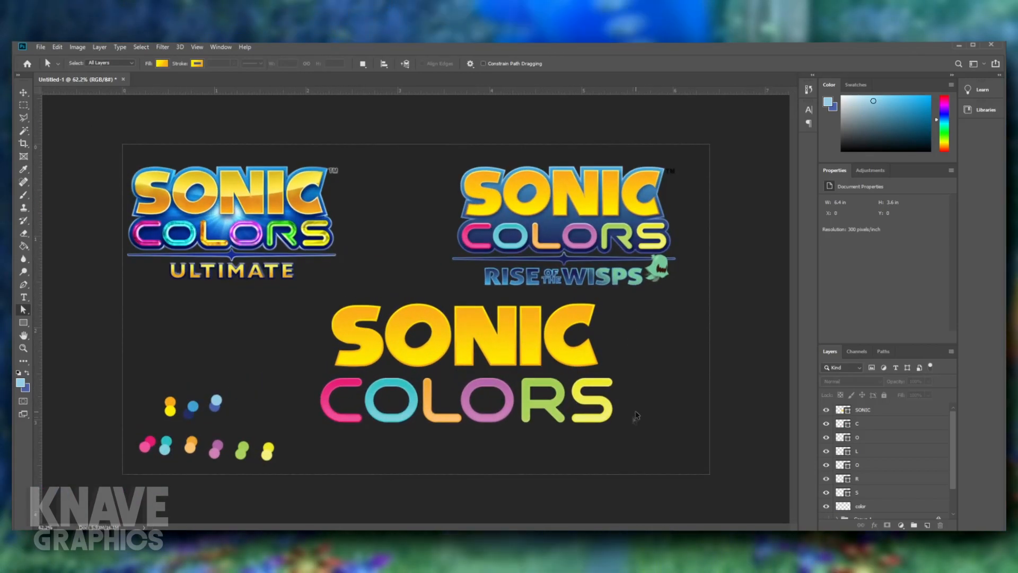
- Group the six letter layers C, O, L, O, R and S and name the group Colors
{"action": "left_click", "coordinate": [870, 423]}
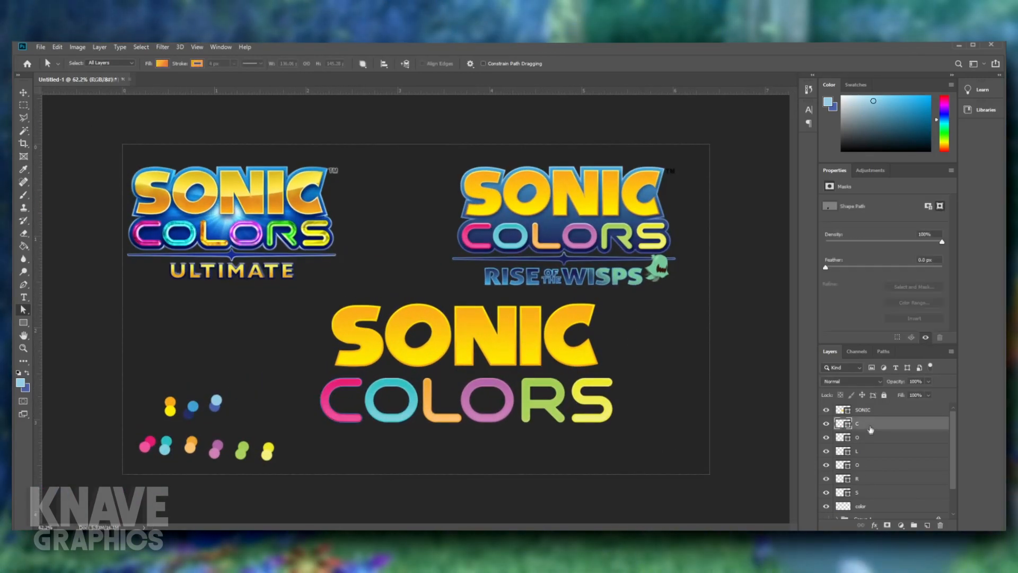
{"action": "left_click", "coordinate": [880, 492], "text": "shift"}
{"action": "left_click", "coordinate": [914, 525]}
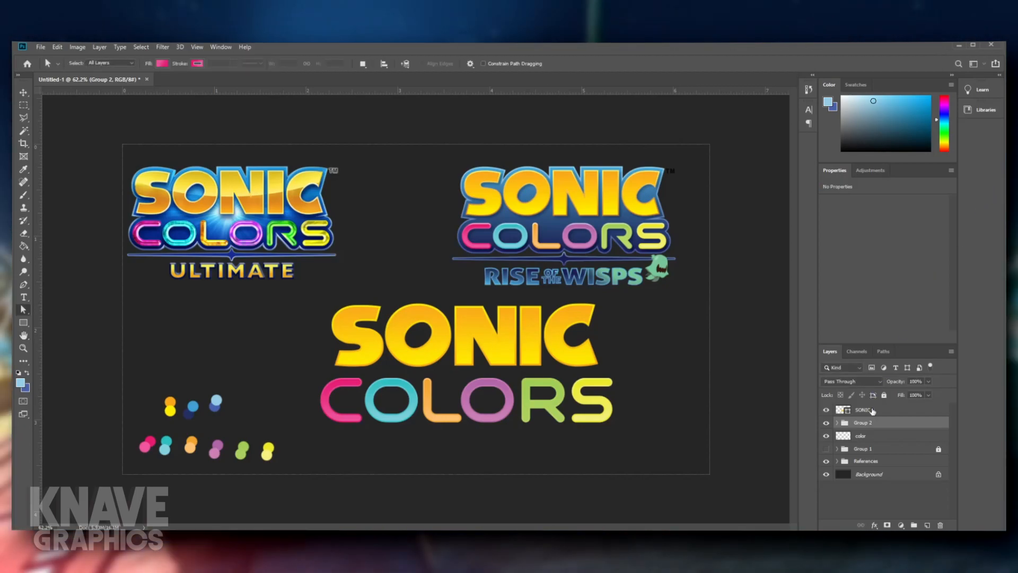
{"action": "double_click", "coordinate": [863, 423]}
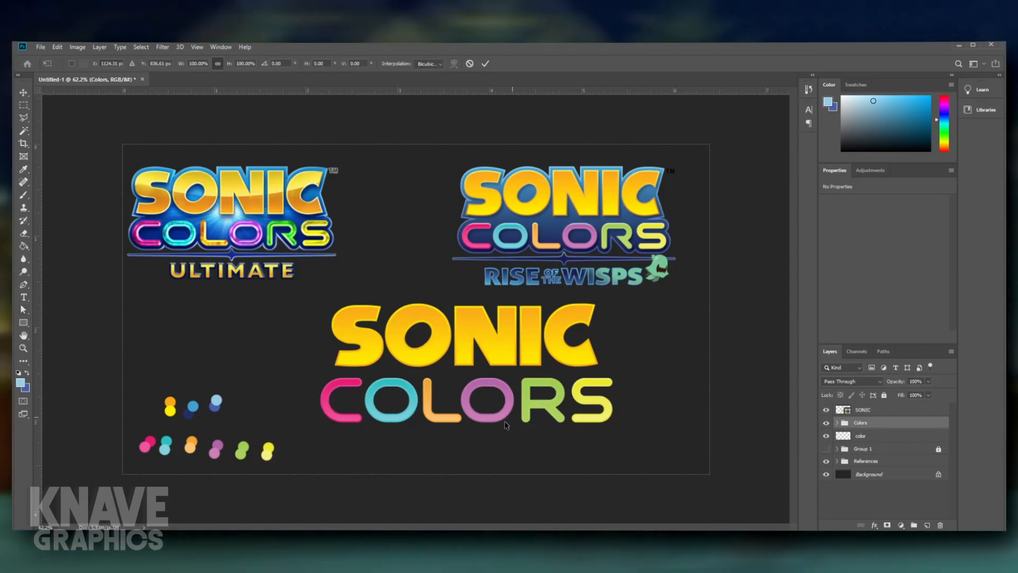
- Scale the Colors group down to 96.14% and nudge it up closer to SONIC
{"action": "key", "text": "ctrl+t"}
{"action": "left_click_drag", "start_coordinate": [320, 400], "coordinate": [330, 399]}
{"action": "left_click_drag", "start_coordinate": [497, 396], "coordinate": [490, 396]}
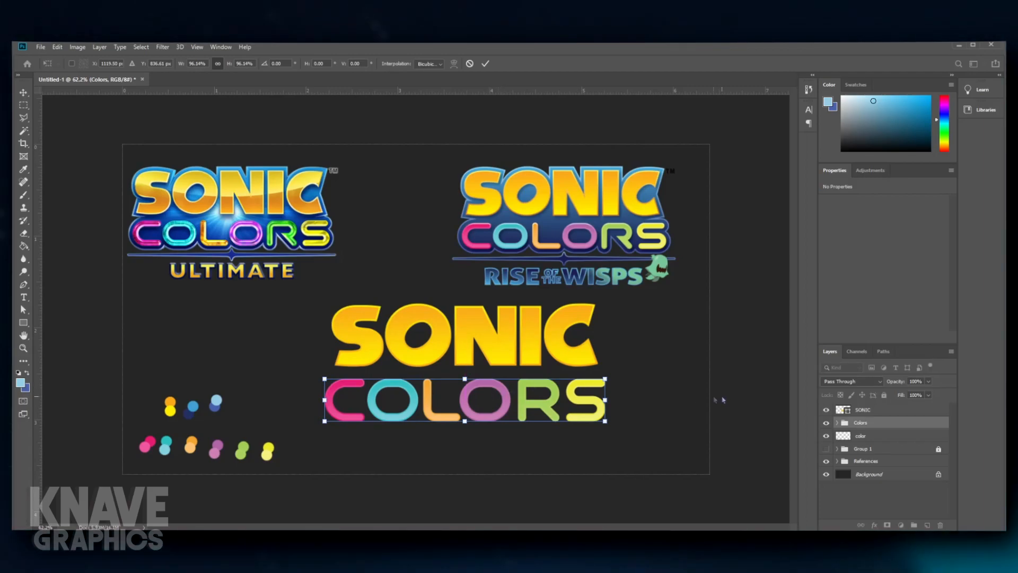
{"action": "key", "text": "Up"}
{"action": "key", "text": "Up"}
{"action": "key", "text": "Up"}
{"action": "key", "text": "Up"}
{"action": "key", "text": "Up"}
{"action": "key", "text": "Up"}
{"action": "key", "text": "Up"}
{"action": "key", "text": "Up"}
{"action": "key", "text": "Up"}
{"action": "key", "text": "Up"}
{"action": "key", "text": "Up"}
{"action": "key", "text": "Up"}
{"action": "key", "text": "Up"}
{"action": "key", "text": "Up"}
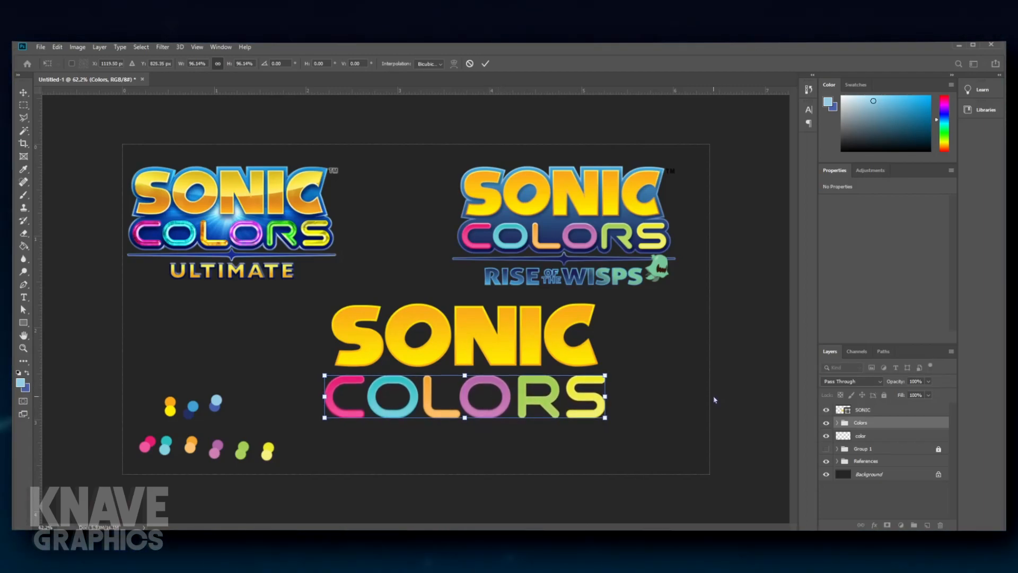
{"action": "key", "text": "Return"}
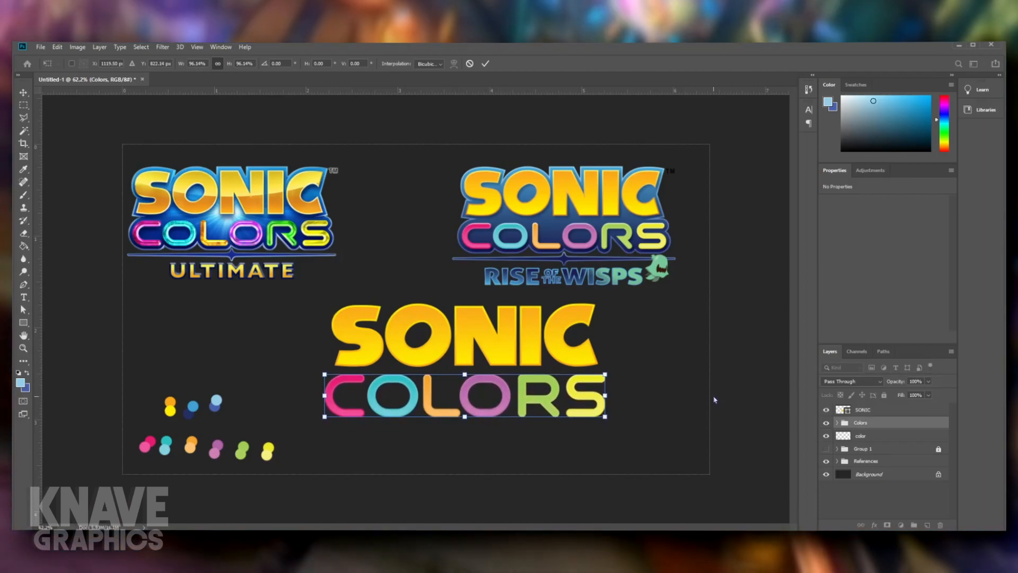
{"action": "left_click", "coordinate": [707, 399]}
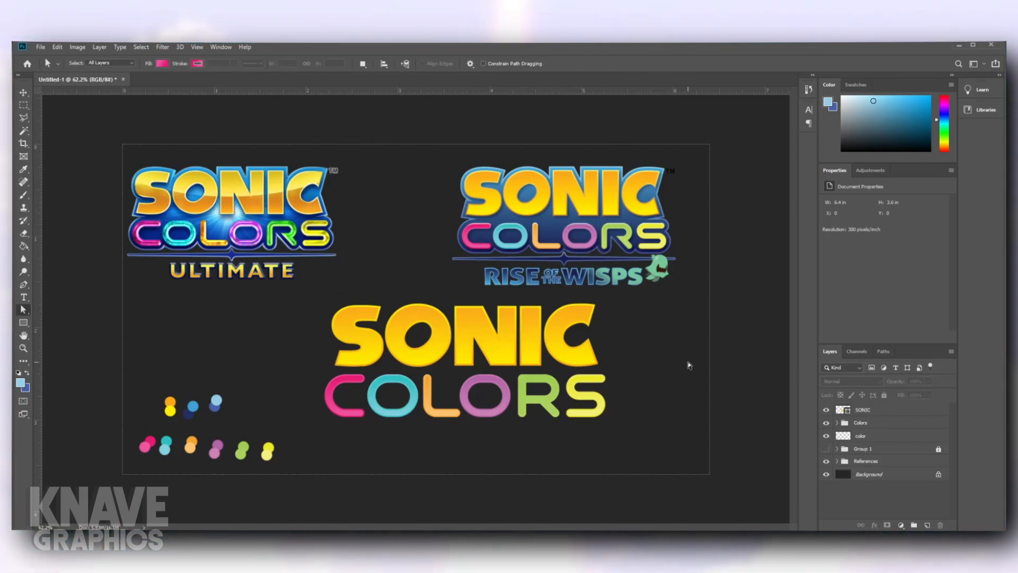
- Narrow the N of SONIC by pulling its right edge inward
{"action": "left_click", "coordinate": [510, 364]}
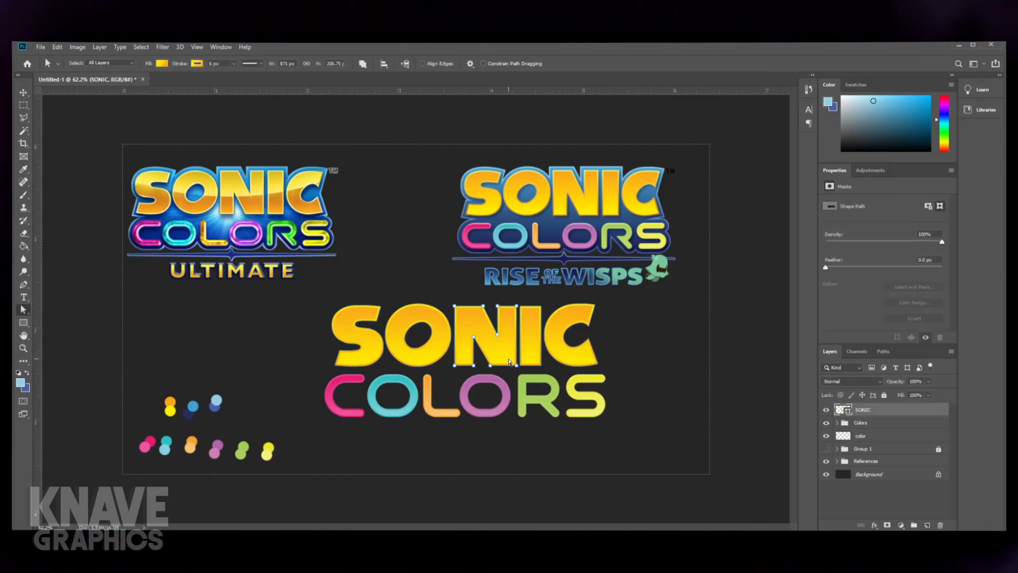
{"action": "scroll", "coordinate": [513, 361], "scroll_direction": "up", "scroll_amount": 5}
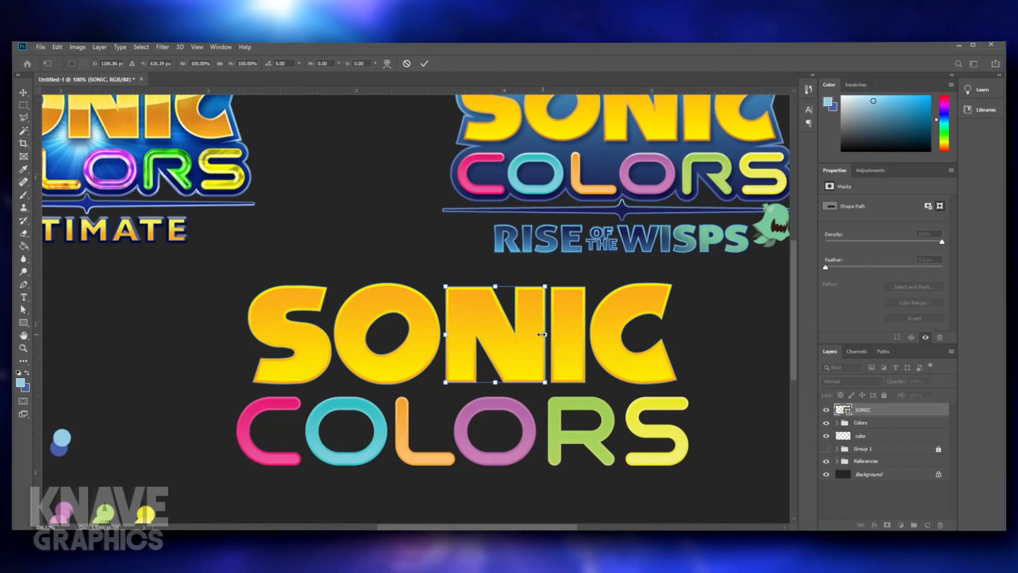
{"action": "left_click_drag", "start_coordinate": [534, 338], "coordinate": [535, 337]}
{"action": "key", "text": "Return"}
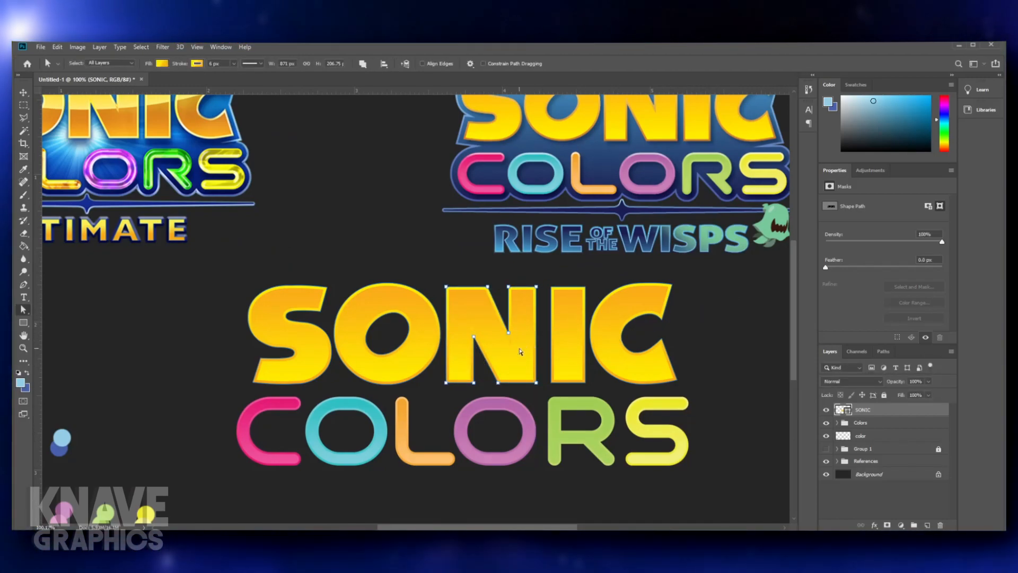
{"action": "left_click", "coordinate": [715, 346]}
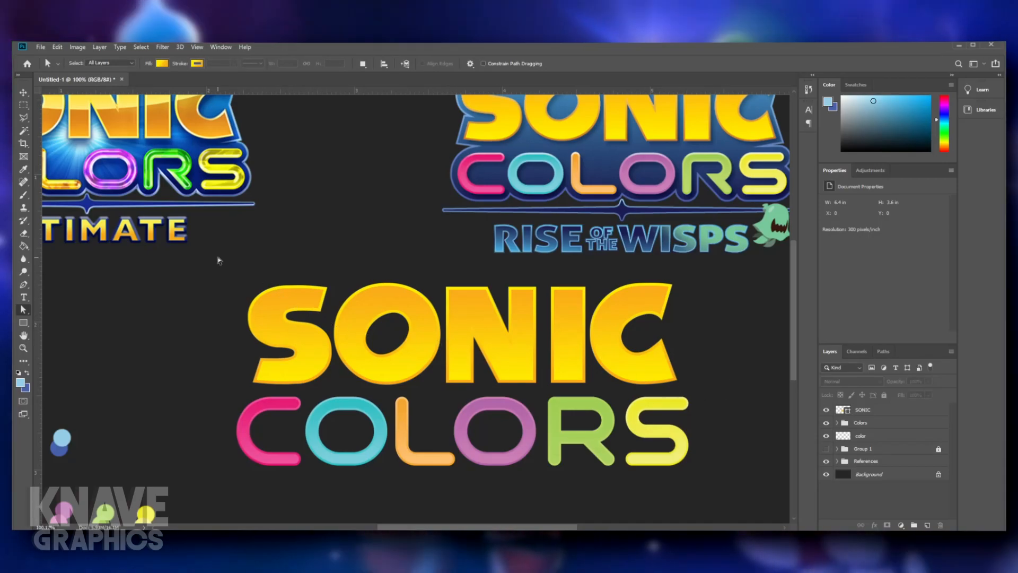
{"action": "scroll", "coordinate": [623, 324], "scroll_direction": "down", "scroll_amount": 4}
{"action": "scroll", "coordinate": [551, 339], "scroll_direction": "up", "scroll_amount": 5}
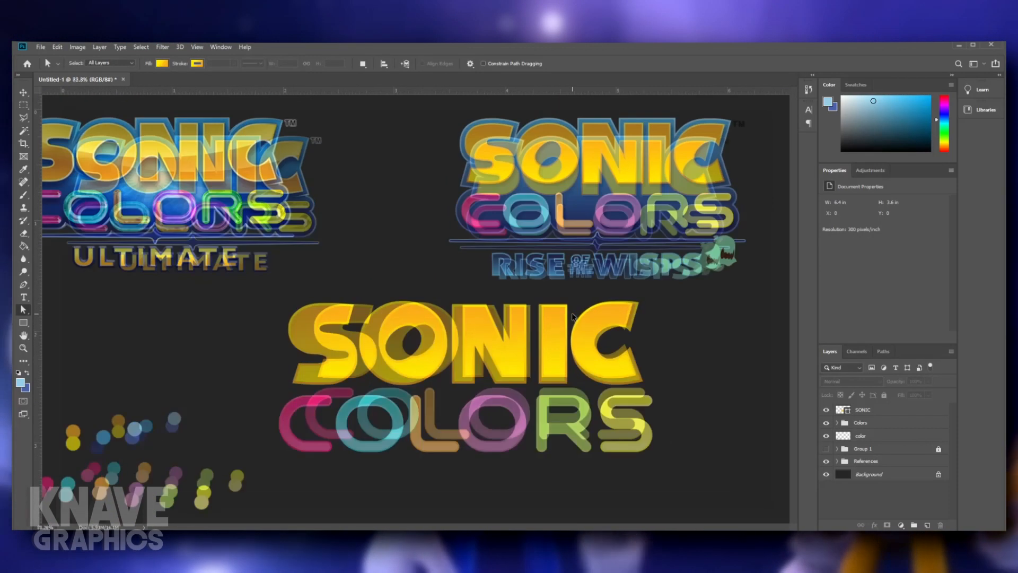
- Try to even out the spacing around SONIC's N by moving the letter slightly toward the I
{"action": "left_click", "coordinate": [500, 364]}
{"action": "key", "text": "ctrl+t"}
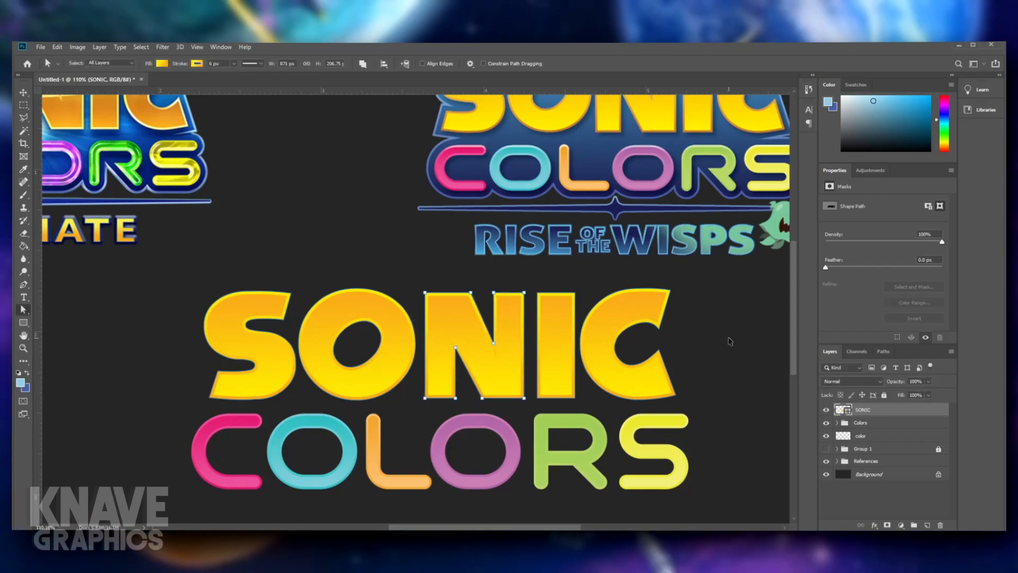
{"action": "left_click", "coordinate": [730, 341]}
{"action": "scroll", "coordinate": [730, 342], "scroll_direction": "down", "scroll_amount": 3}
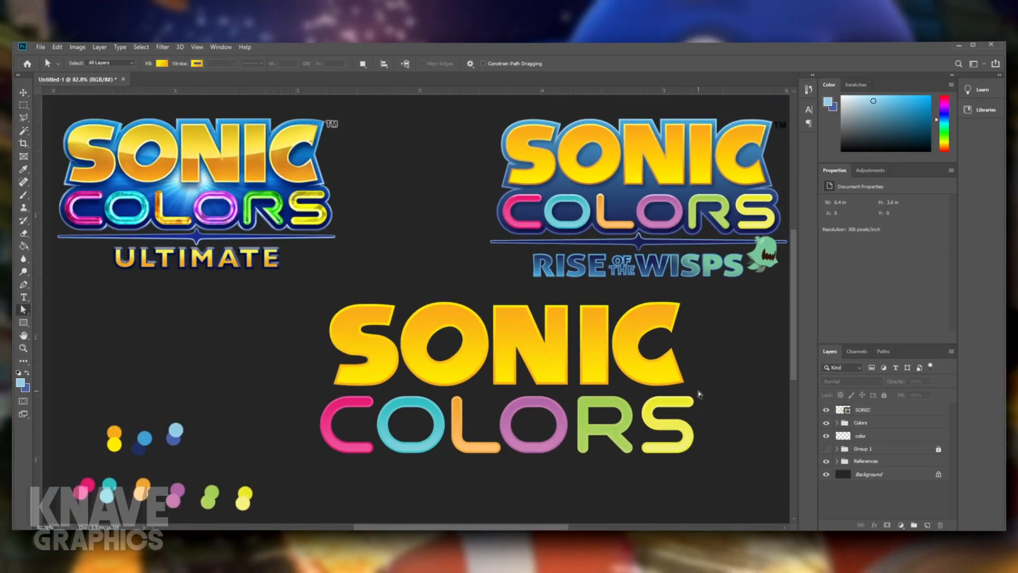
{"action": "scroll", "coordinate": [696, 387], "scroll_direction": "down", "scroll_amount": 2}
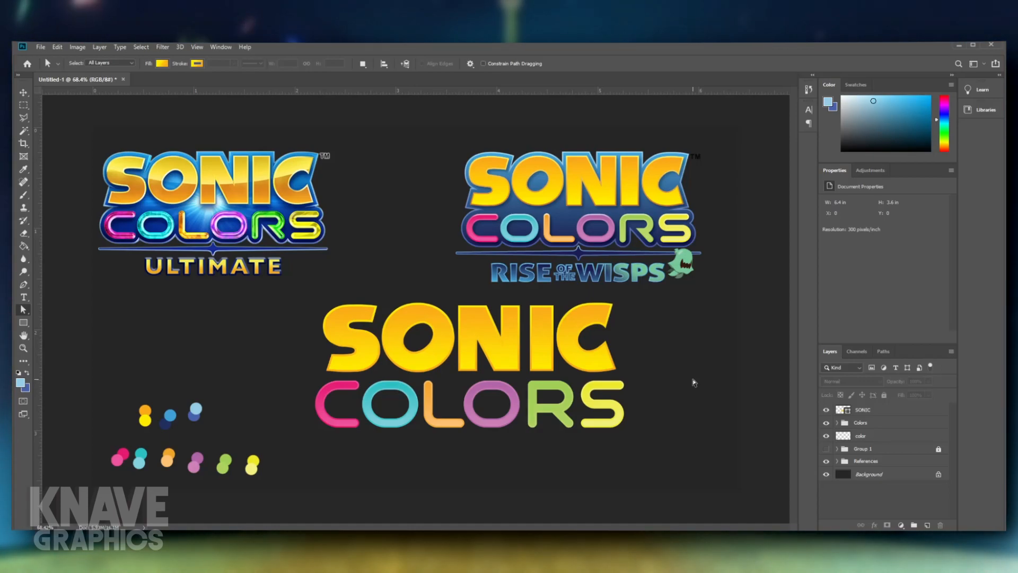
- Widen the N of SONIC slightly by extending its right edge toward the I
{"action": "left_click", "coordinate": [506, 345]}
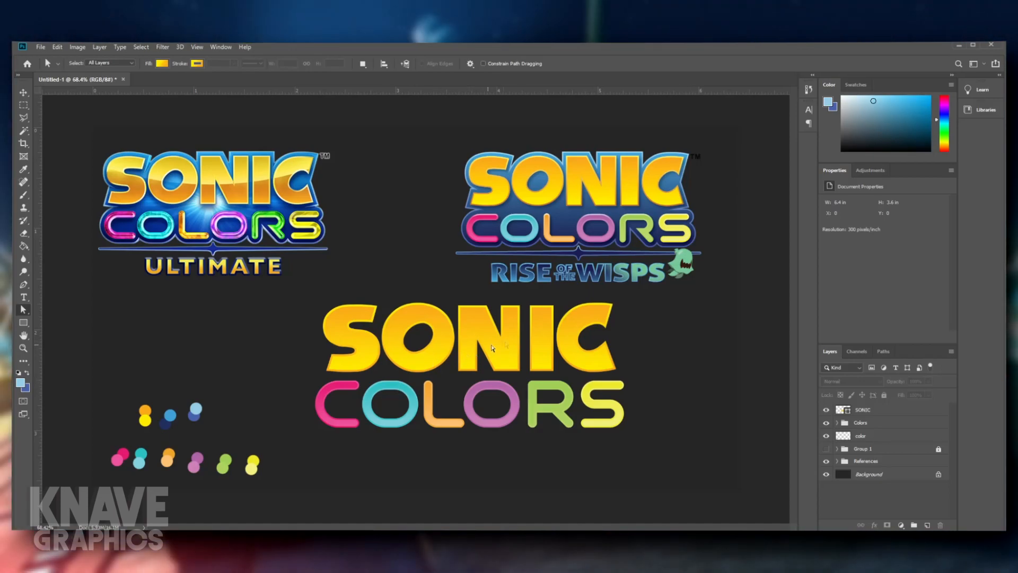
{"action": "key", "text": "ctrl+t"}
{"action": "scroll", "coordinate": [519, 350], "scroll_direction": "up", "scroll_amount": 3}
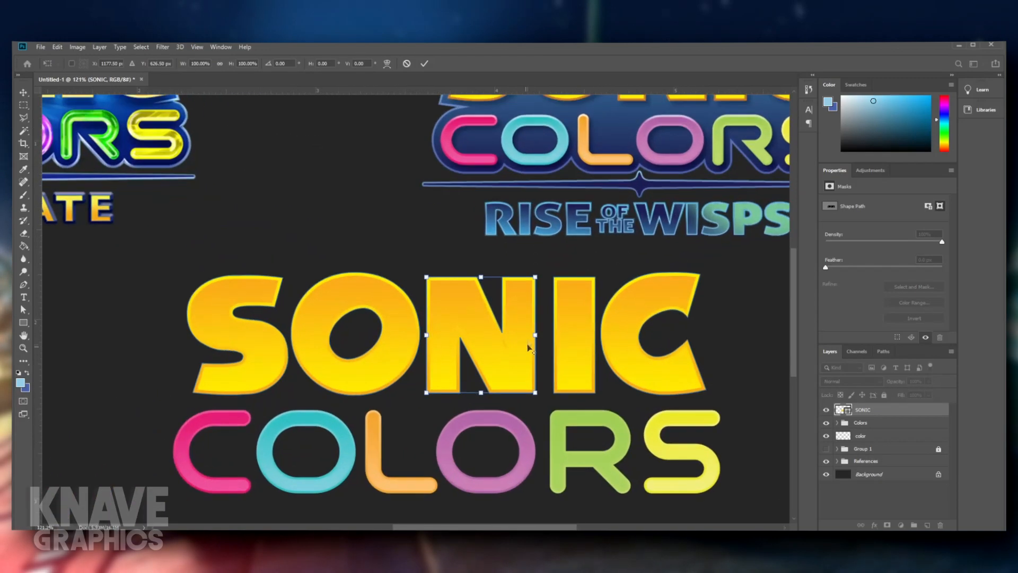
{"action": "left_click_drag", "start_coordinate": [536, 335], "coordinate": [540, 334]}
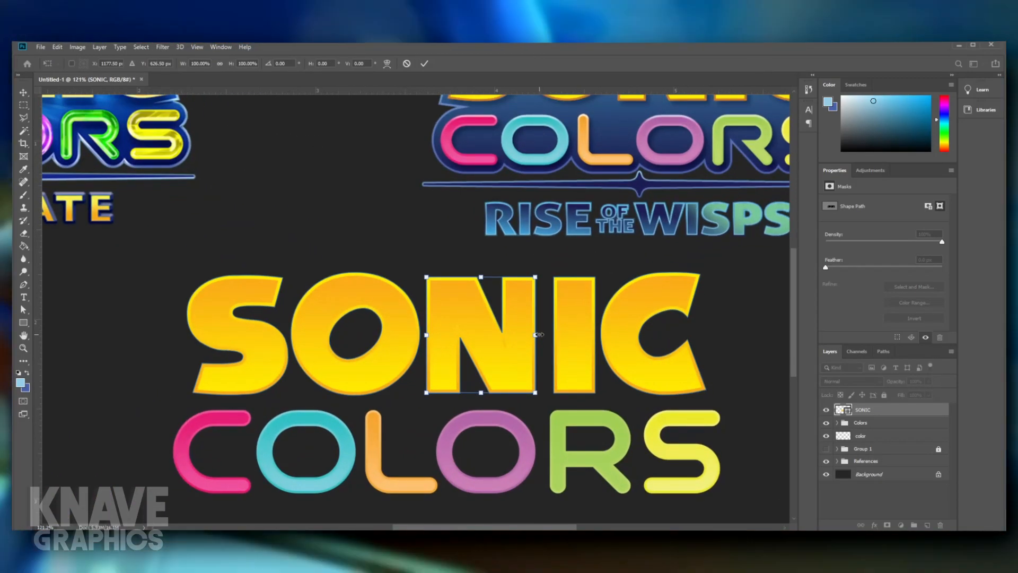
{"action": "key", "text": "Return"}
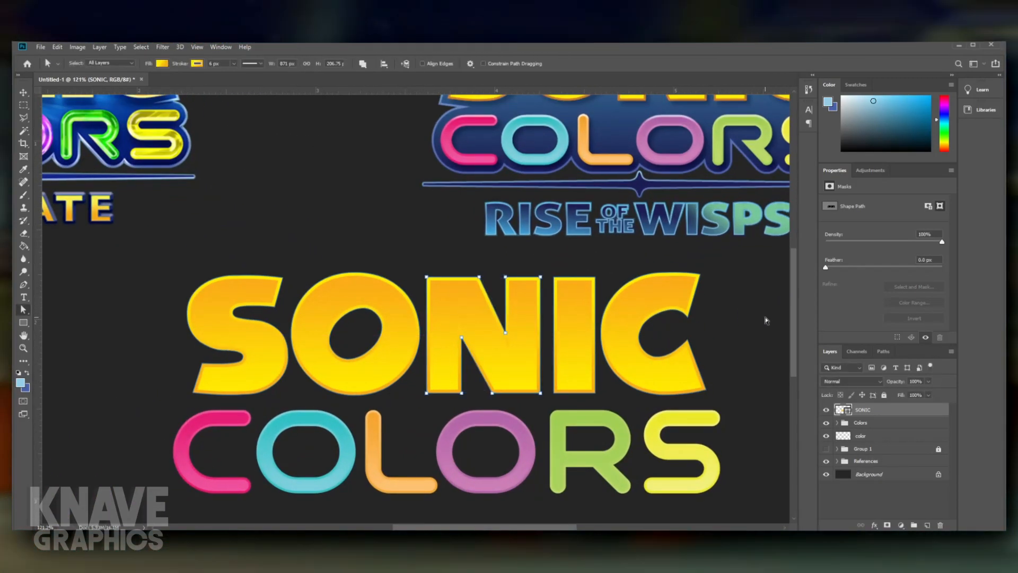
{"action": "left_click", "coordinate": [765, 322]}
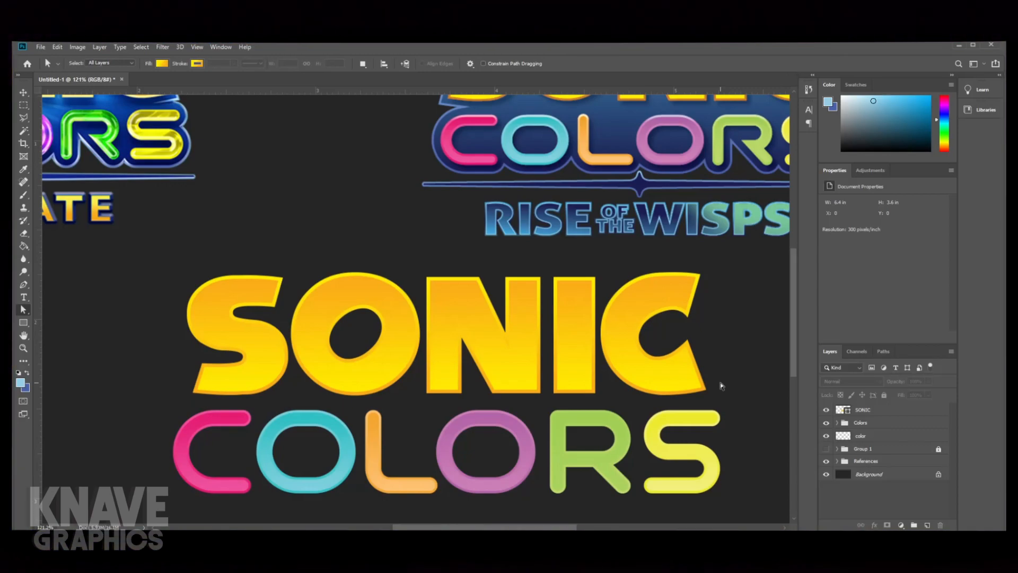
- Try to reshape the R of COLORS by deleting anchor points at its inner left corners, and undo the deletion
{"action": "left_click_drag", "start_coordinate": [706, 262], "coordinate": [480, 381]}
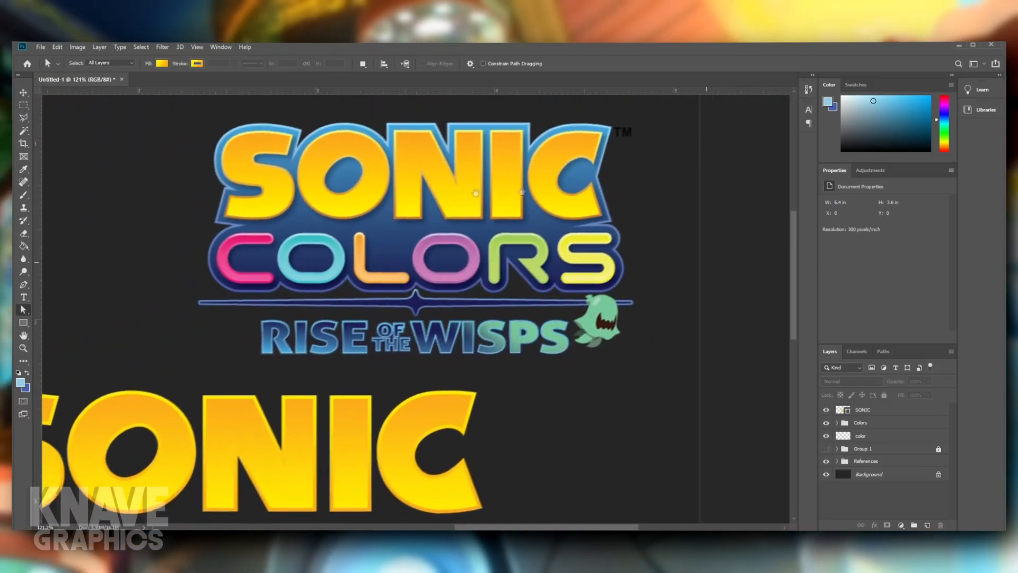
{"action": "left_click_drag", "start_coordinate": [476, 194], "coordinate": [482, 193]}
{"action": "left_click_drag", "start_coordinate": [431, 287], "coordinate": [542, 146]}
{"action": "left_click_drag", "start_coordinate": [457, 481], "coordinate": [368, 475]}
{"action": "left_click_drag", "start_coordinate": [536, 322], "coordinate": [521, 388]}
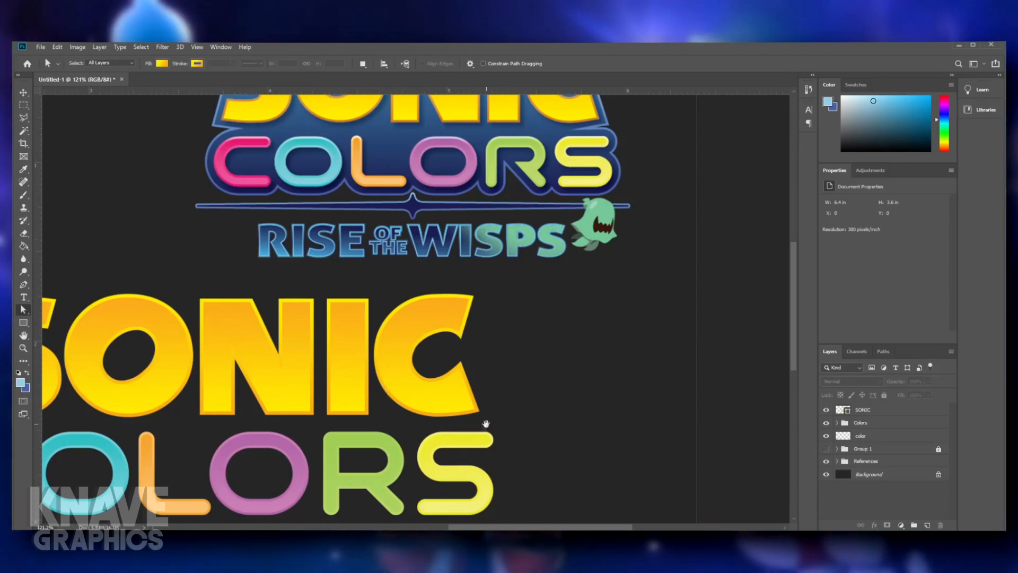
{"action": "left_click_drag", "start_coordinate": [484, 428], "coordinate": [509, 352]}
{"action": "left_click", "coordinate": [416, 415]}
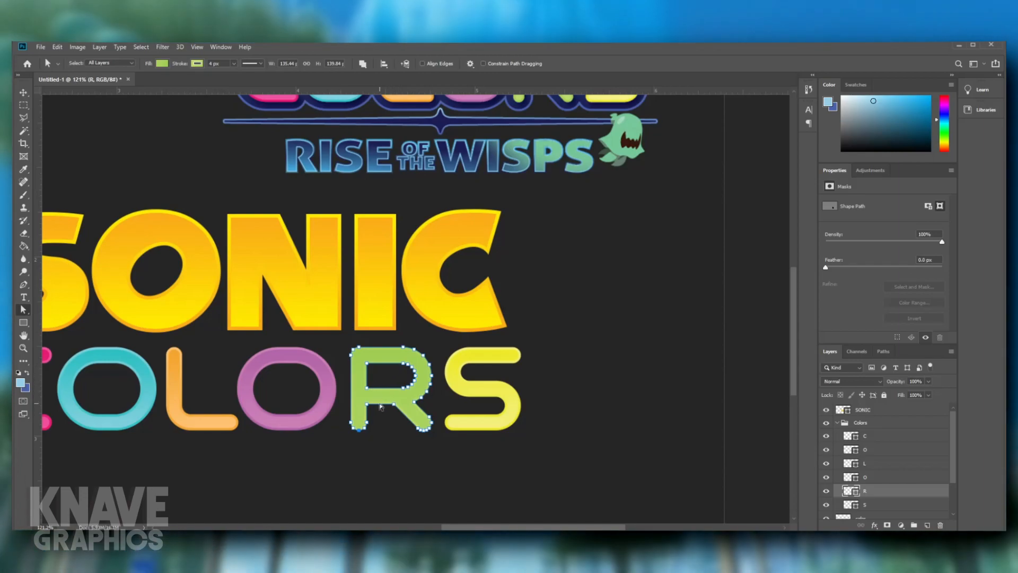
{"action": "left_click_drag", "start_coordinate": [398, 419], "coordinate": [368, 386]}
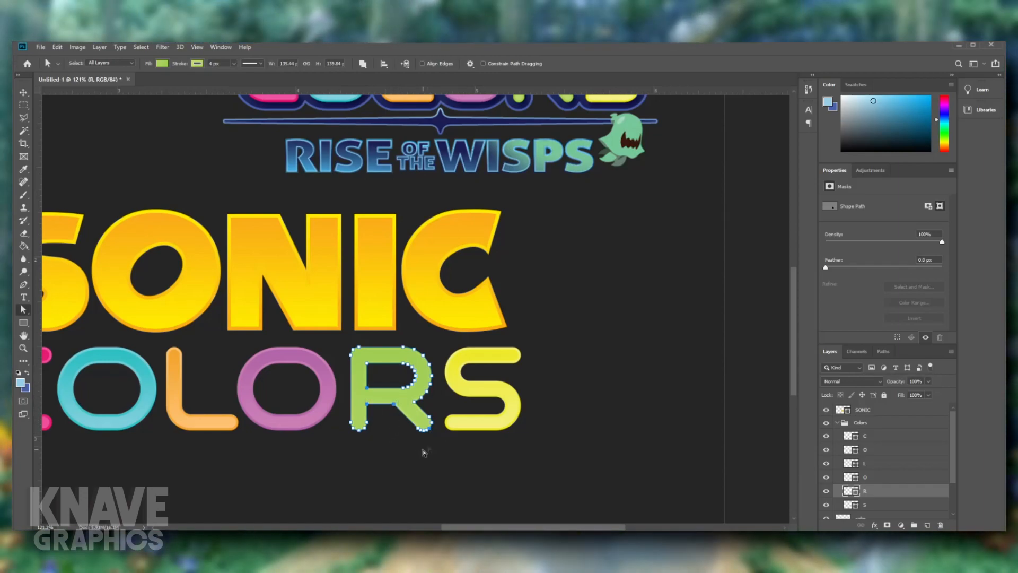
{"action": "key", "text": "Delete"}
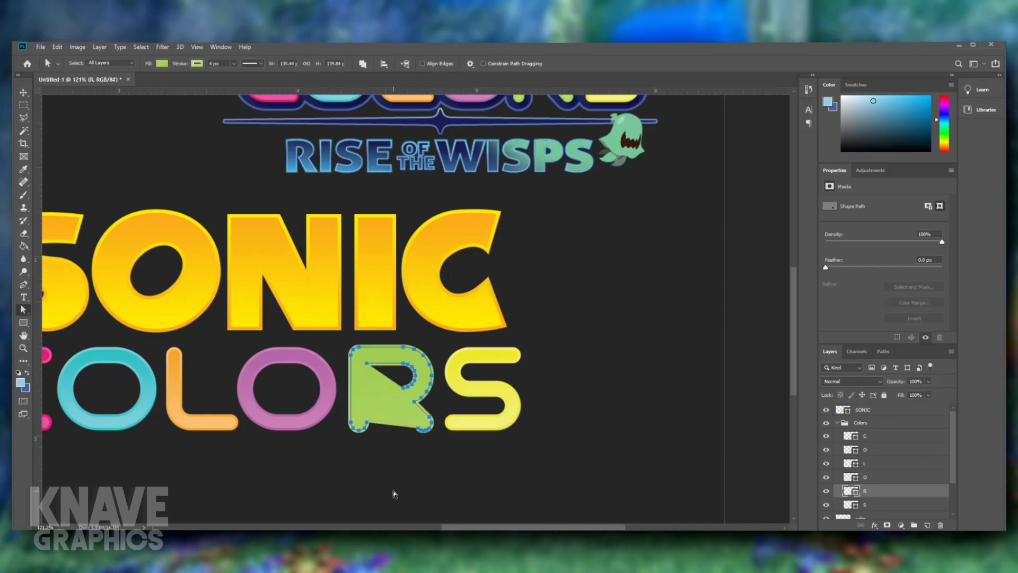
{"action": "key", "text": "ctrl+z"}
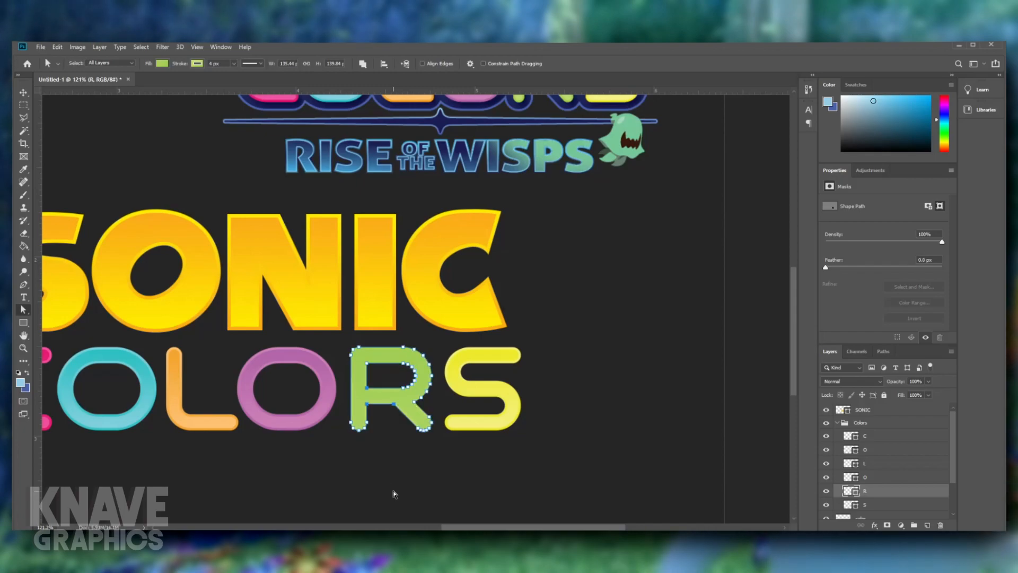
{"action": "left_click", "coordinate": [393, 495]}
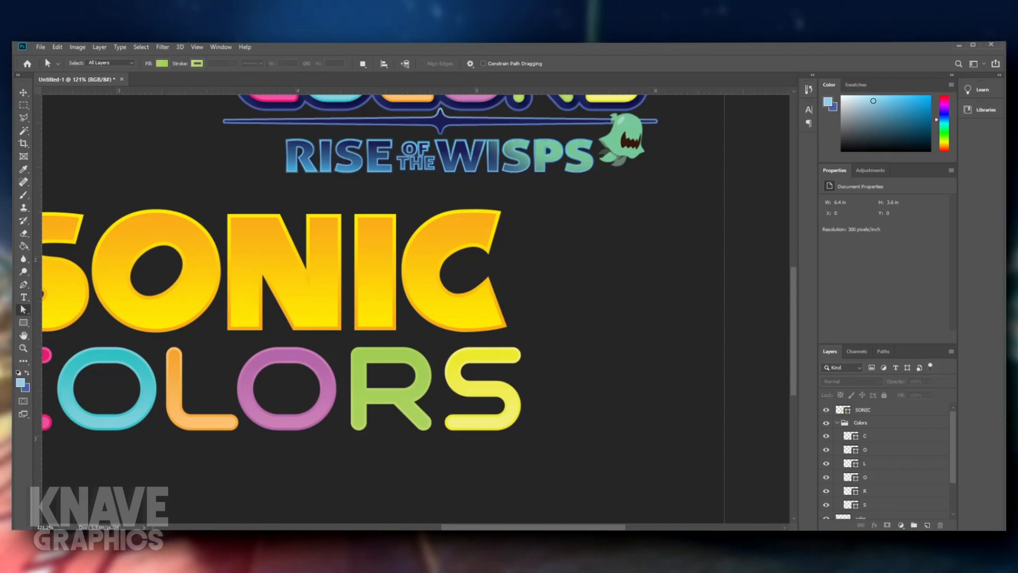
- Select the R of COLORS with the Pen tool, try switching its path operation to subtract, and undo the inverted fill
{"action": "left_click", "coordinate": [24, 284]}
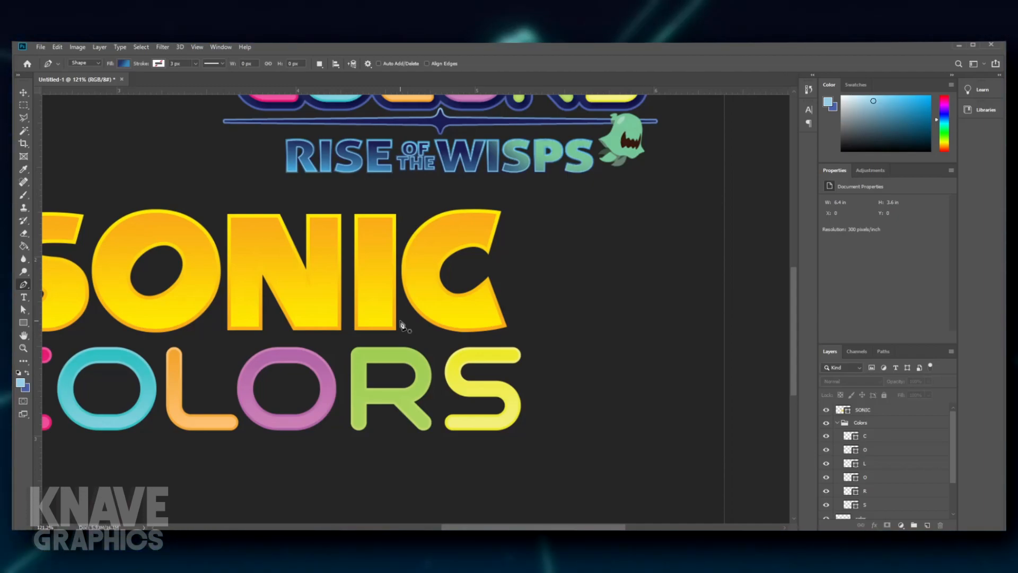
{"action": "scroll", "coordinate": [581, 312], "scroll_direction": "up", "scroll_amount": 3}
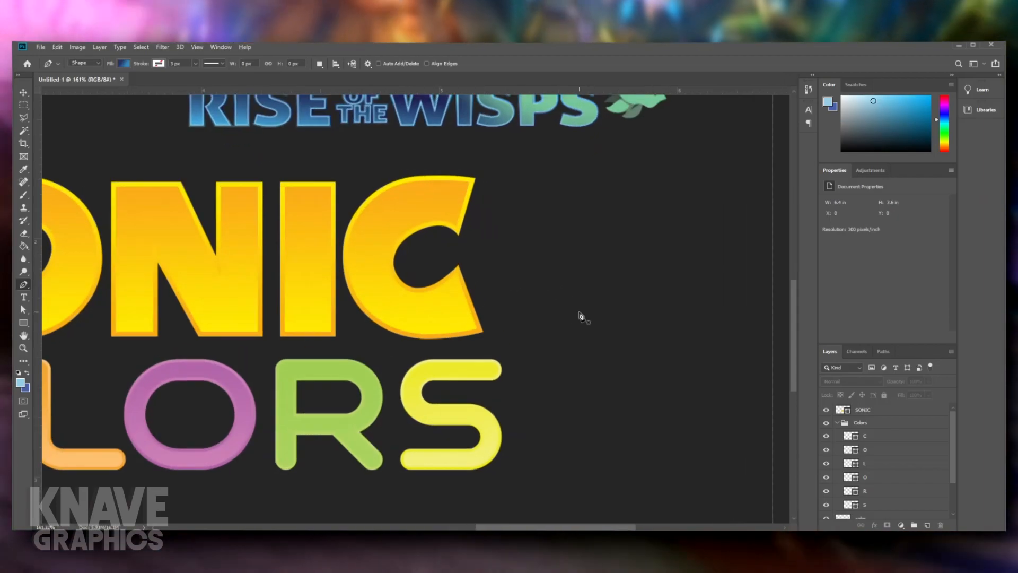
{"action": "scroll", "coordinate": [577, 308], "scroll_direction": "down", "scroll_amount": 2}
{"action": "left_click_drag", "start_coordinate": [568, 260], "coordinate": [591, 341]}
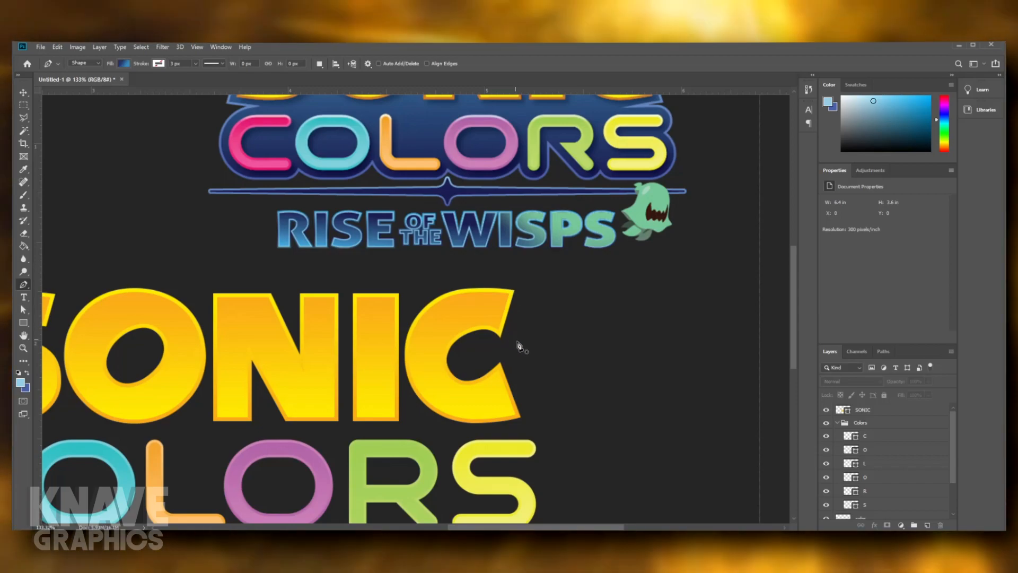
{"action": "left_click_drag", "start_coordinate": [566, 402], "coordinate": [609, 288]}
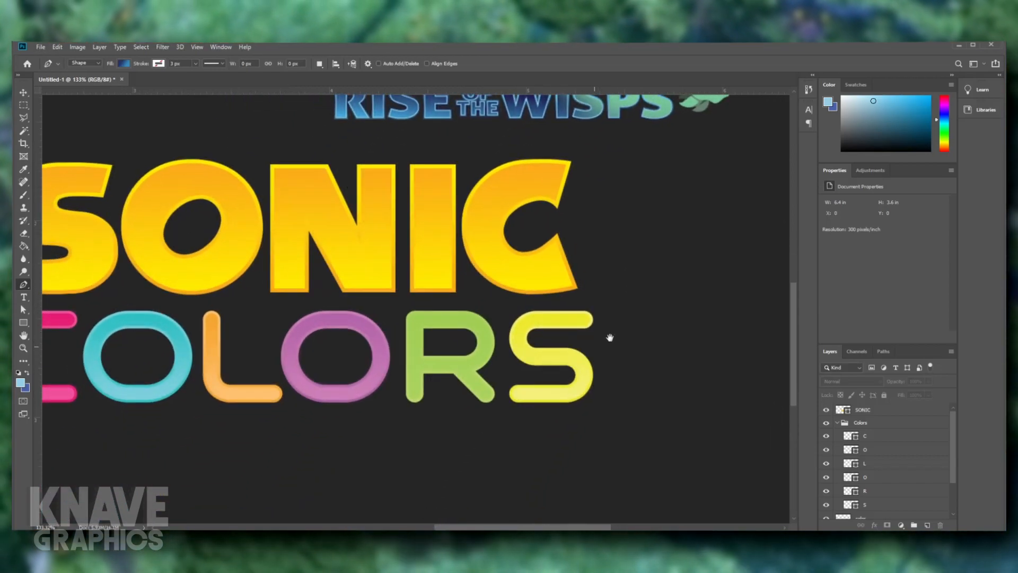
{"action": "left_click", "coordinate": [466, 325], "text": "ctrl"}
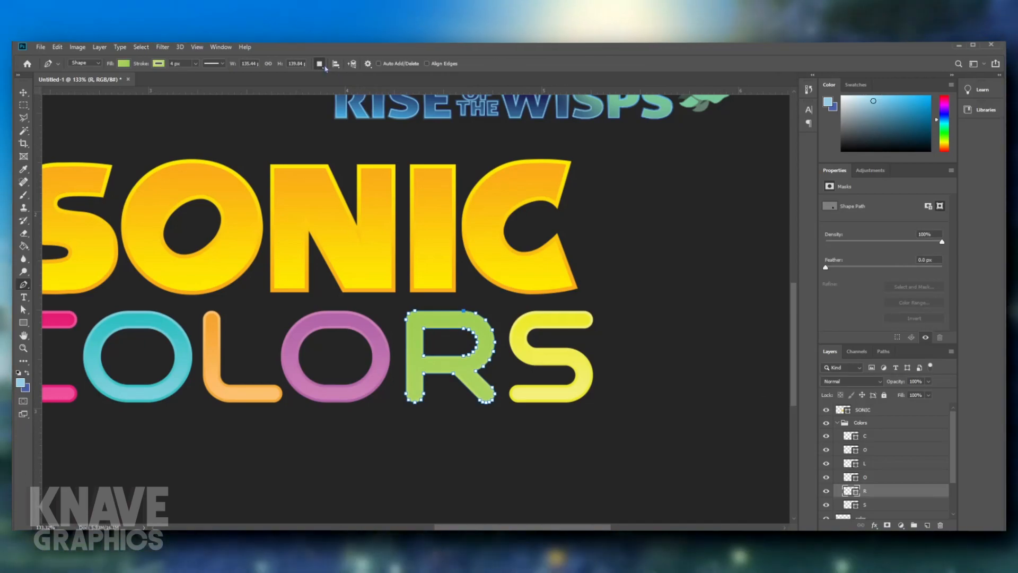
{"action": "left_click", "coordinate": [337, 98]}
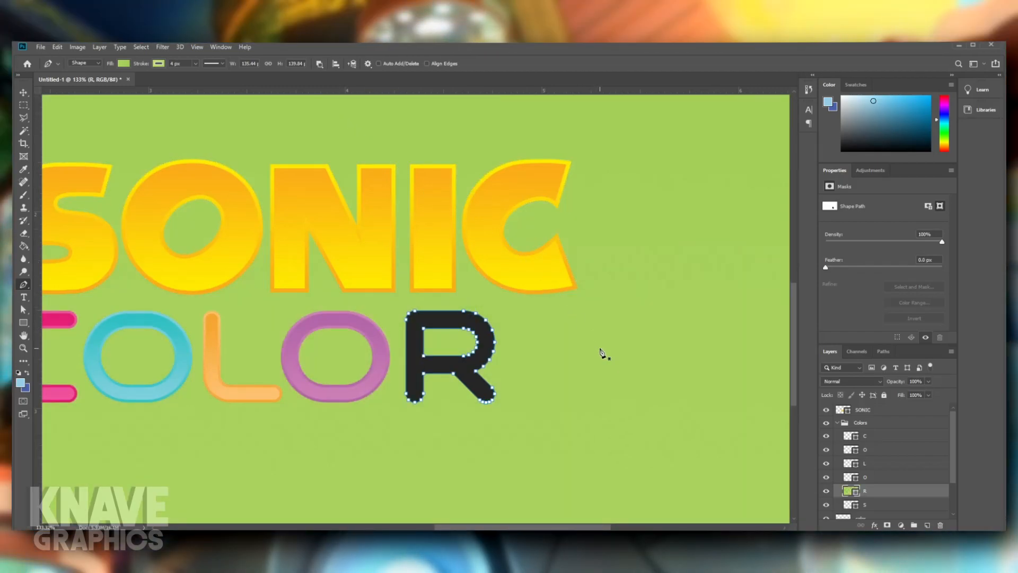
{"action": "key", "text": "ctrl+z"}
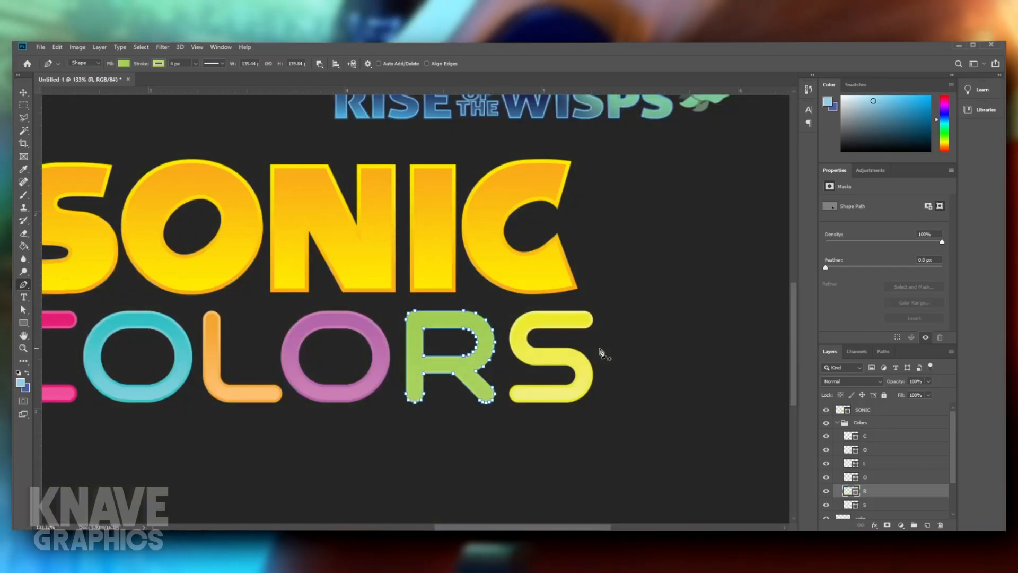
- Start a Pen cutout on the R of COLORS along the stem's inner edge, from the counter's lower corner to below the crossbar
{"action": "scroll", "coordinate": [419, 355], "scroll_direction": "up", "scroll_amount": 3}
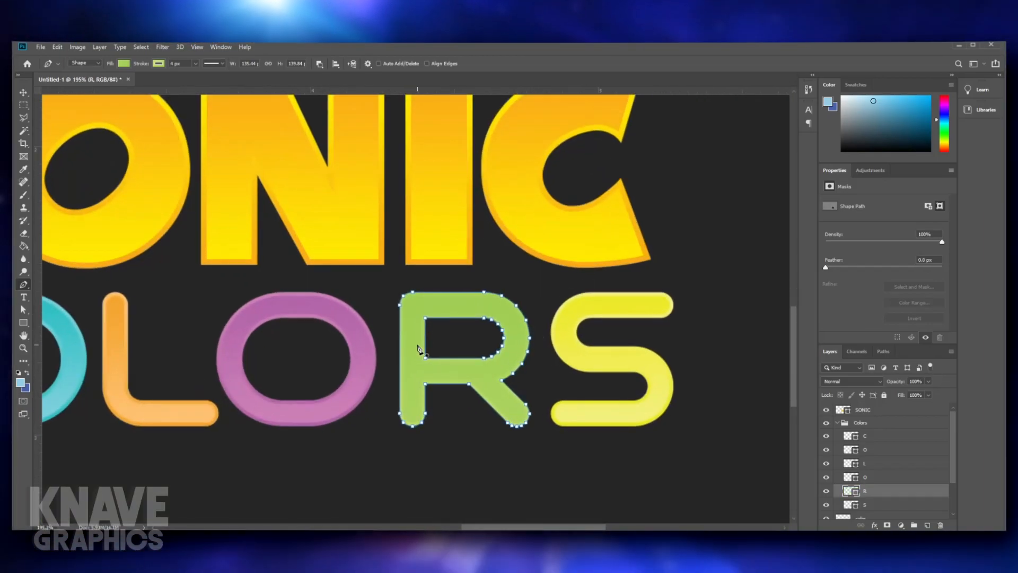
{"action": "scroll", "coordinate": [418, 349], "scroll_direction": "up", "scroll_amount": 6}
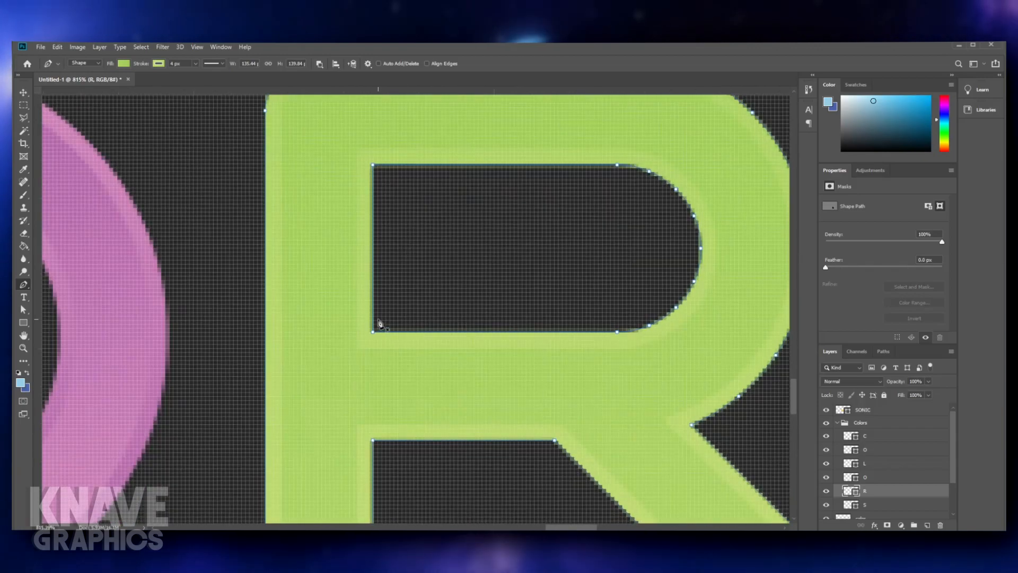
{"action": "left_click", "coordinate": [378, 328]}
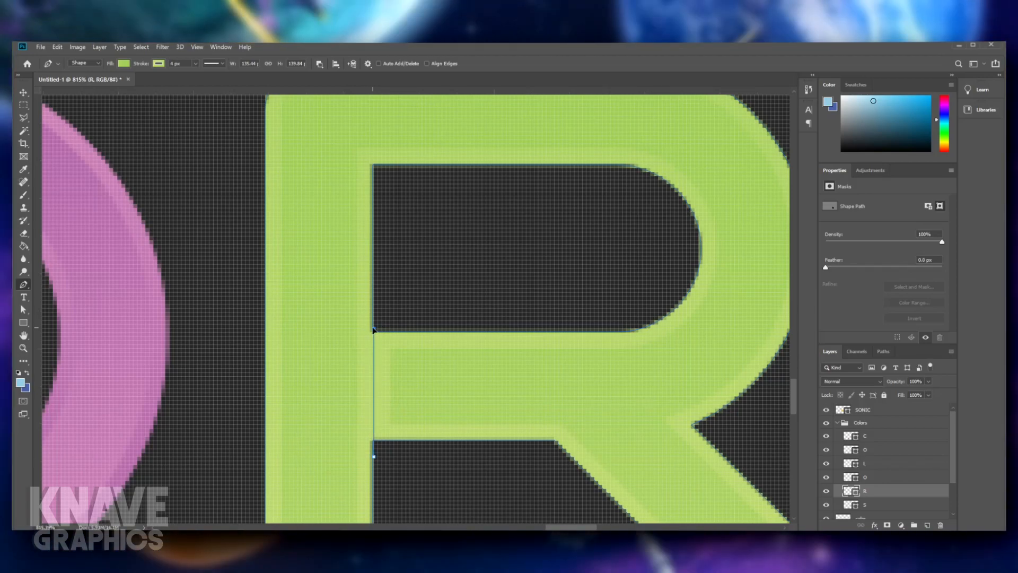
{"action": "scroll", "coordinate": [389, 366], "scroll_direction": "up", "scroll_amount": 8}
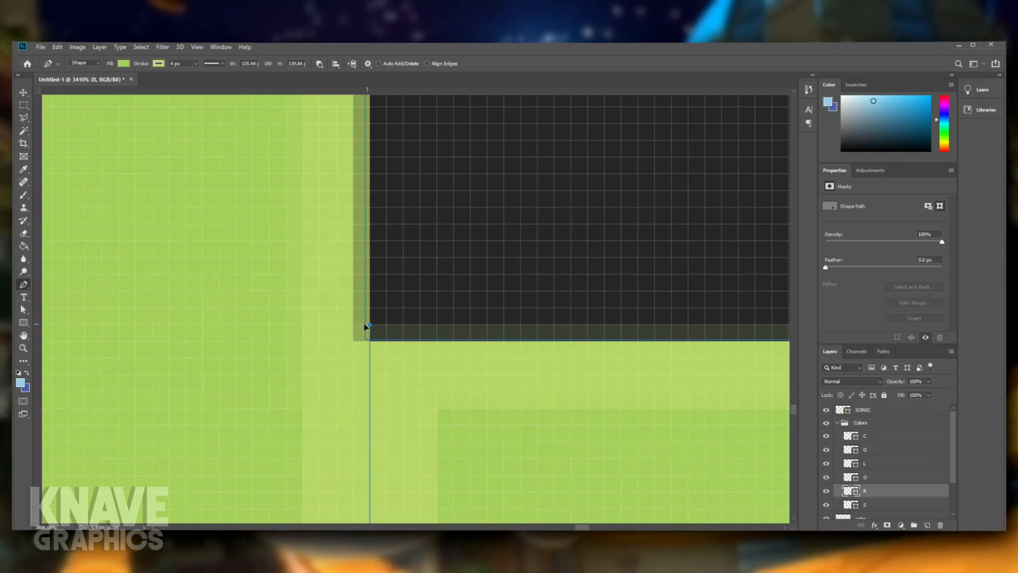
{"action": "left_click_drag", "start_coordinate": [359, 327], "coordinate": [358, 330]}
{"action": "left_click_drag", "start_coordinate": [410, 493], "coordinate": [438, 337]}
{"action": "left_click_drag", "start_coordinate": [405, 395], "coordinate": [391, 394]}
{"action": "scroll", "coordinate": [398, 391], "scroll_direction": "down", "scroll_amount": 6}
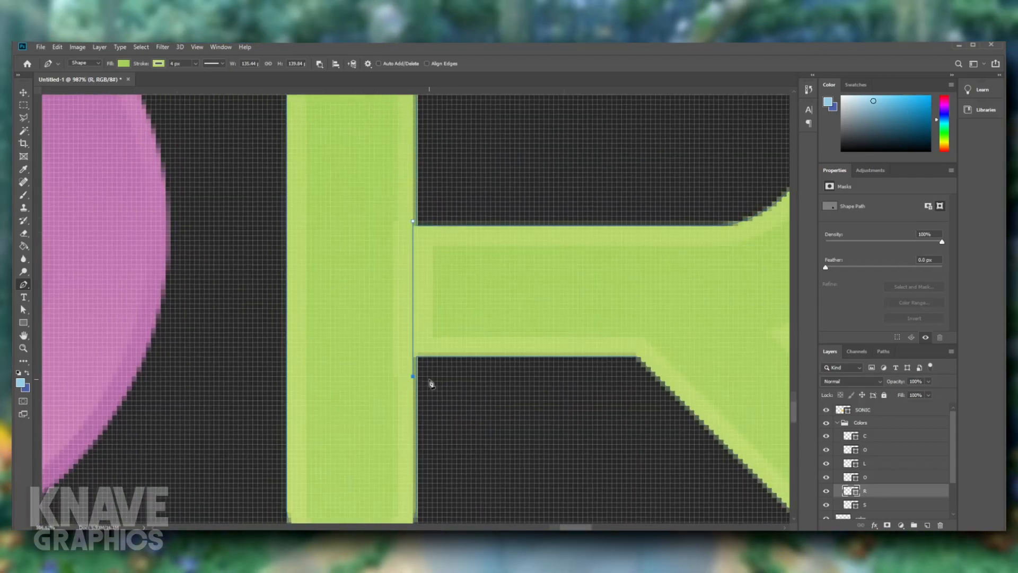
- Continue the cutout to the R's diagonal leg and close it, separating the crossbar from the stem with a slanted edge
{"action": "left_click_drag", "start_coordinate": [597, 376], "coordinate": [635, 379]}
{"action": "left_click", "coordinate": [611, 381], "text": "ctrl"}
{"action": "left_click", "coordinate": [419, 370], "text": "ctrl"}
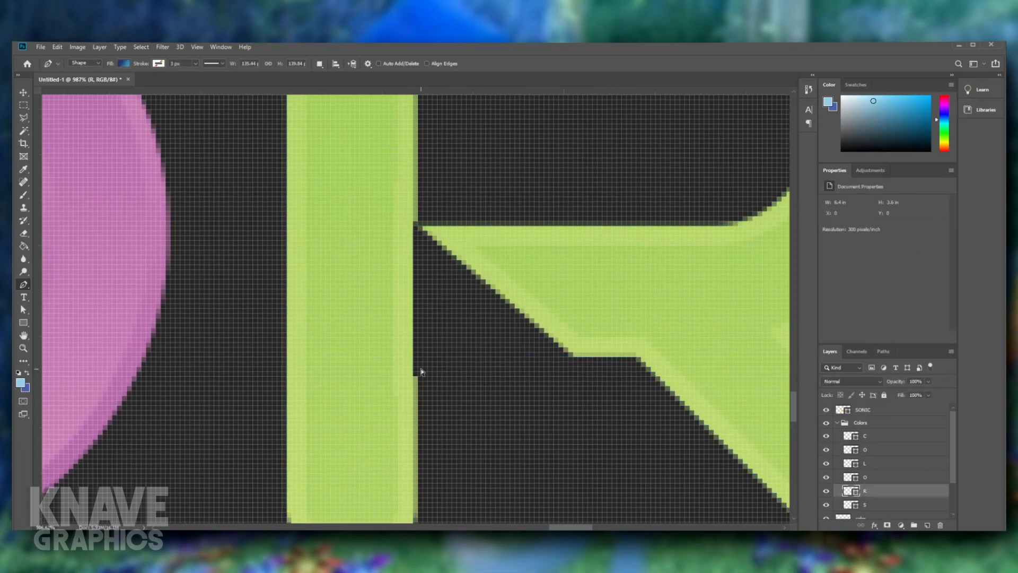
{"action": "left_click", "coordinate": [424, 377], "text": "ctrl"}
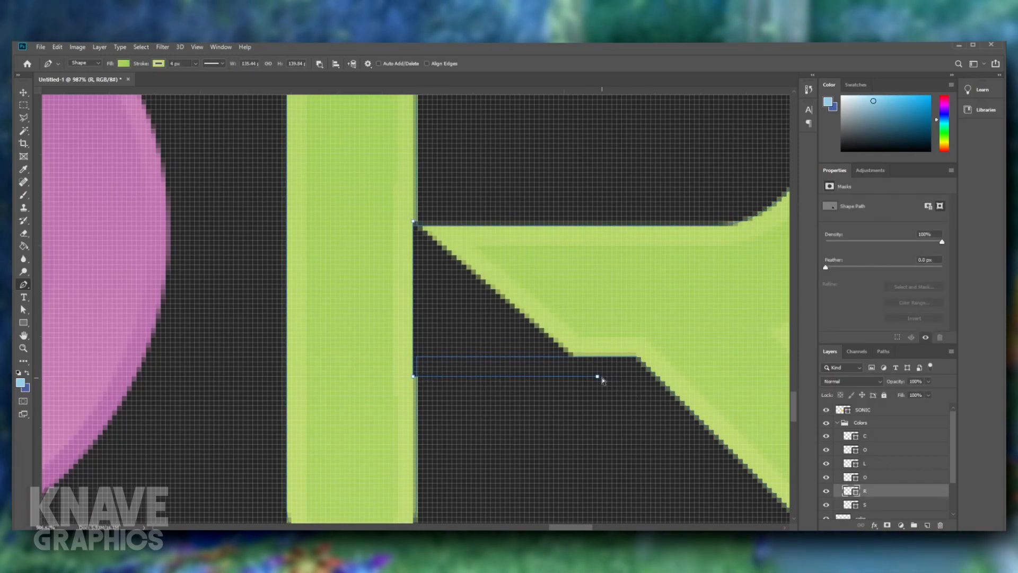
{"action": "left_click_drag", "start_coordinate": [597, 377], "coordinate": [655, 379]}
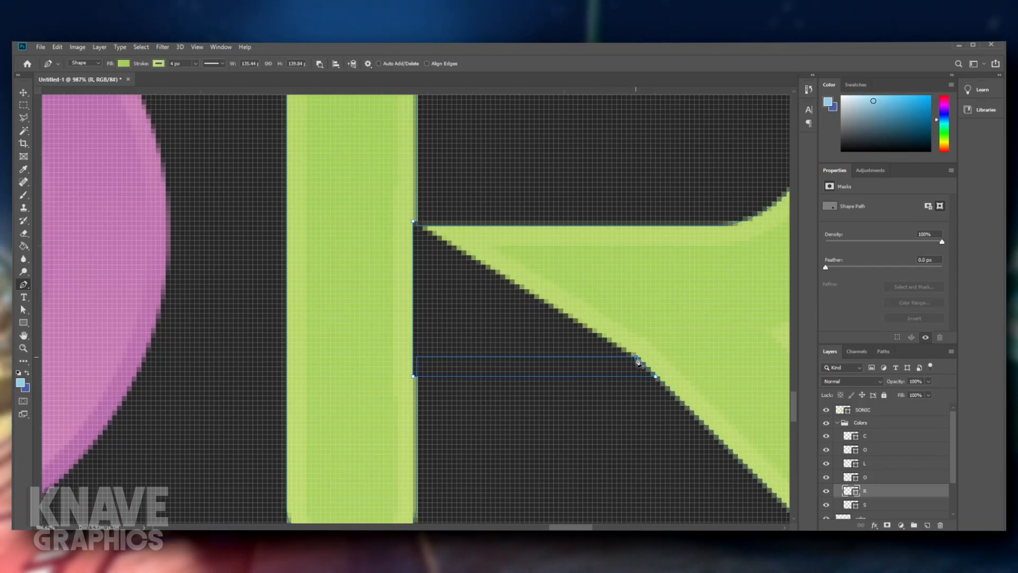
{"action": "left_click_drag", "start_coordinate": [517, 239], "coordinate": [505, 226]}
{"action": "left_click_drag", "start_coordinate": [659, 226], "coordinate": [410, 209]}
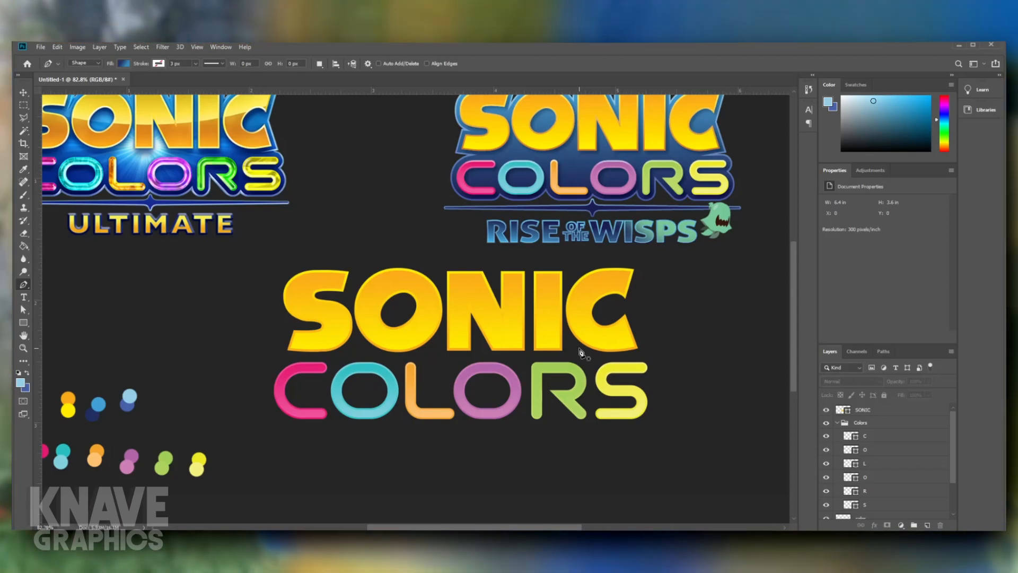
- Widen the R of COLORS slightly by extending its outer edge toward the S
{"action": "scroll", "coordinate": [579, 352], "scroll_direction": "up", "scroll_amount": 10}
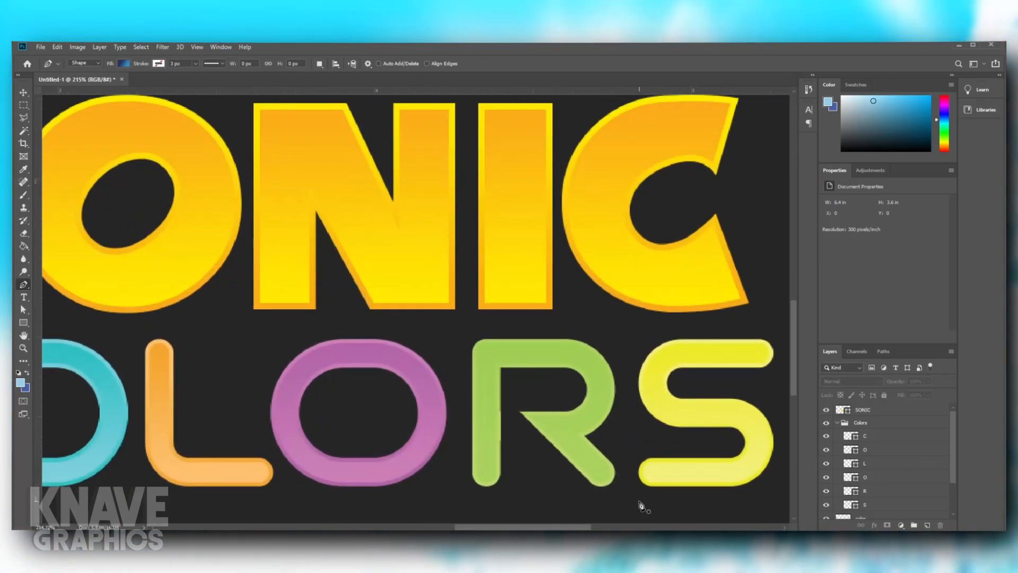
{"action": "left_click_drag", "start_coordinate": [468, 314], "coordinate": [468, 314]}
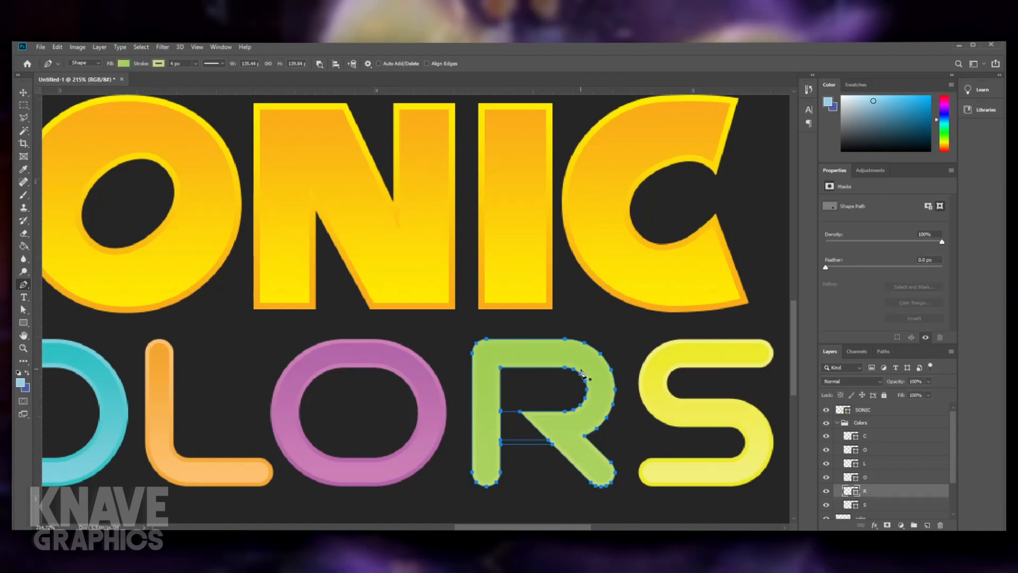
{"action": "key", "text": "ctrl+t"}
{"action": "left_click_drag", "start_coordinate": [615, 413], "coordinate": [623, 412]}
{"action": "key", "text": "ctrl+z"}
{"action": "key", "text": "Return"}
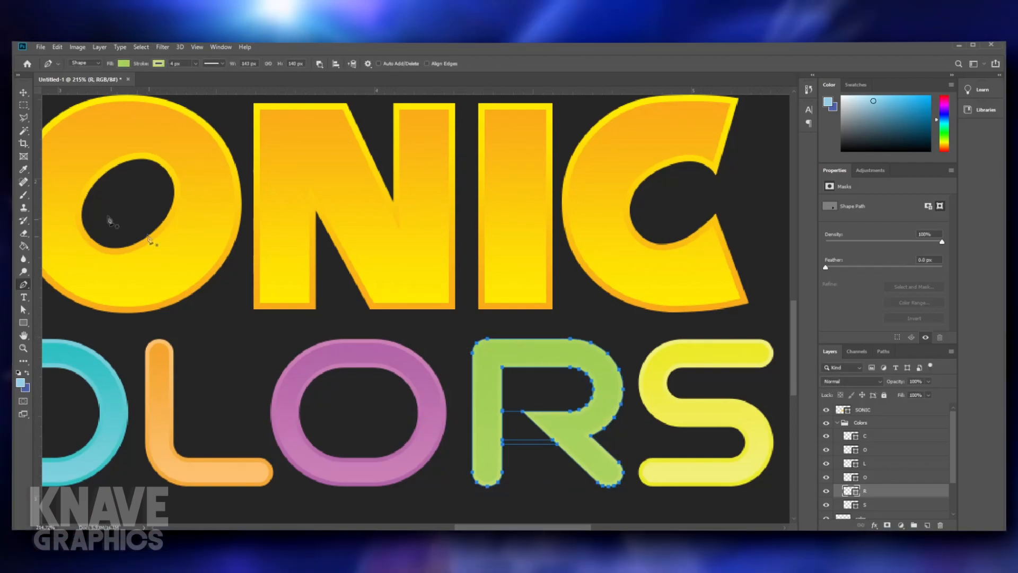
{"action": "left_click", "coordinate": [543, 359]}
- Compare the recreated SONIC COLORS lettering with the two reference logos at different magnifications
{"action": "scroll", "coordinate": [543, 359], "scroll_direction": "down", "scroll_amount": 7}
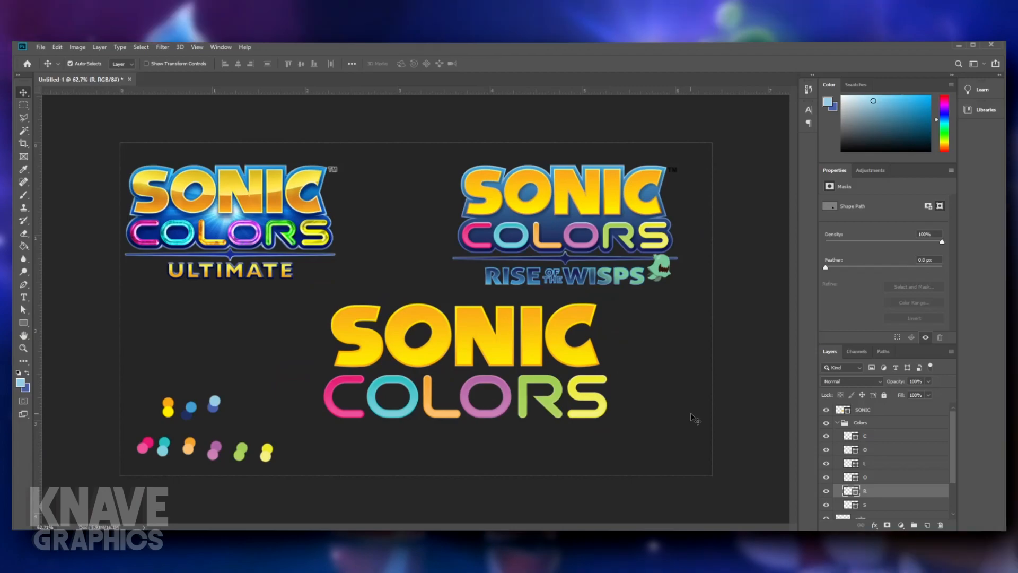
{"action": "scroll", "coordinate": [503, 387], "scroll_direction": "up", "scroll_amount": 5}
{"action": "scroll", "coordinate": [614, 398], "scroll_direction": "down", "scroll_amount": 6}
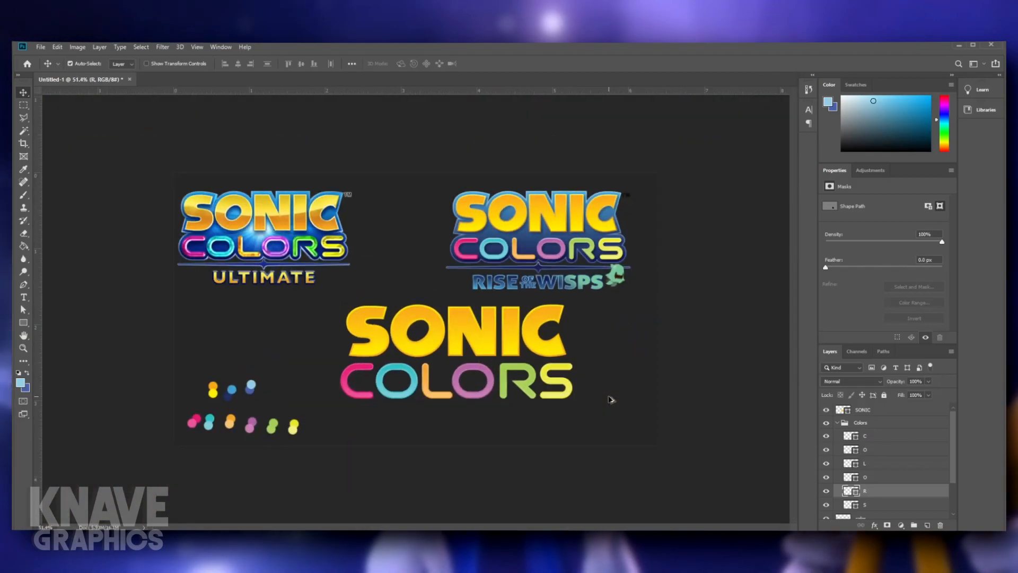
{"action": "scroll", "coordinate": [610, 399], "scroll_direction": "up", "scroll_amount": 1}
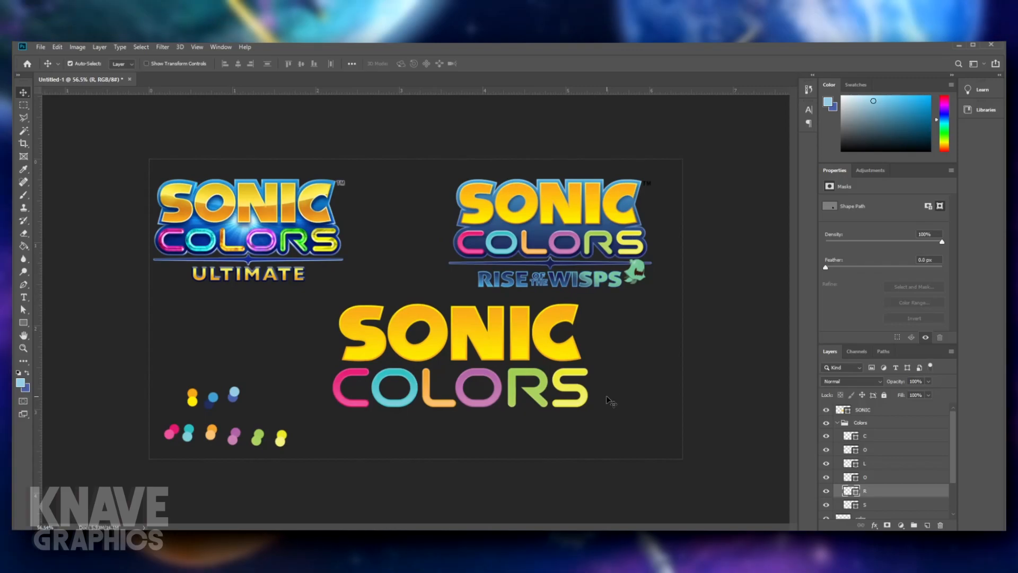
{"action": "scroll", "coordinate": [610, 402], "scroll_direction": "up", "scroll_amount": 5}
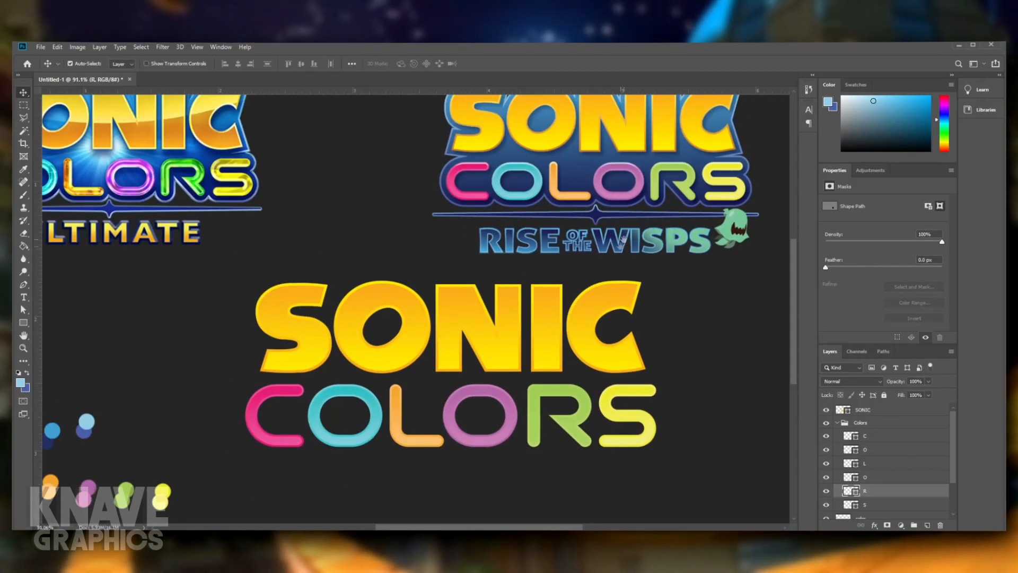
{"action": "left_click_drag", "start_coordinate": [618, 249], "coordinate": [574, 260]}
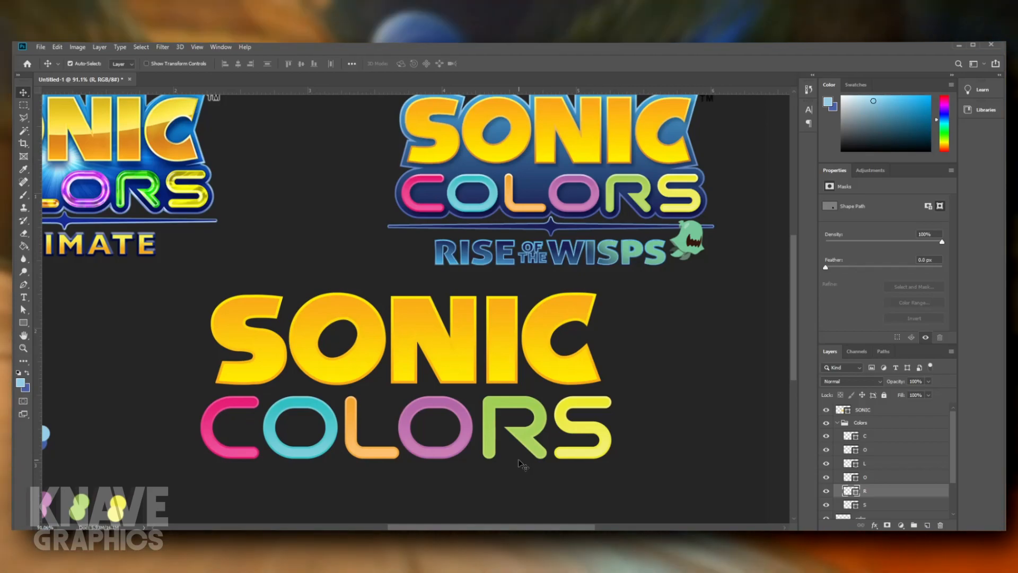
{"action": "key", "text": "ctrl+0"}
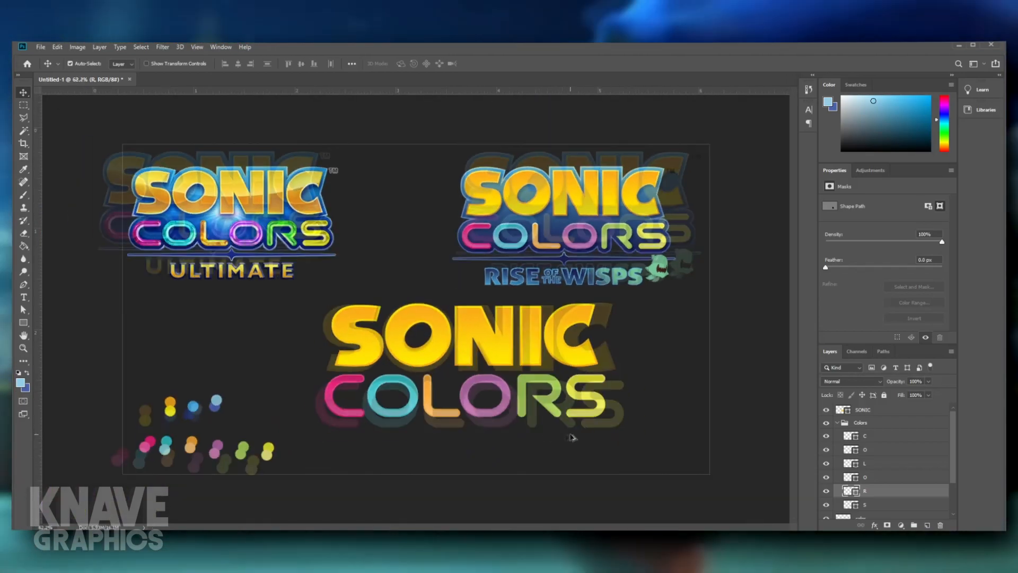
- Collapse the Colors group and nudge the whole COLORS word slightly down and to the right beneath SONIC
{"action": "left_click", "coordinate": [844, 423]}
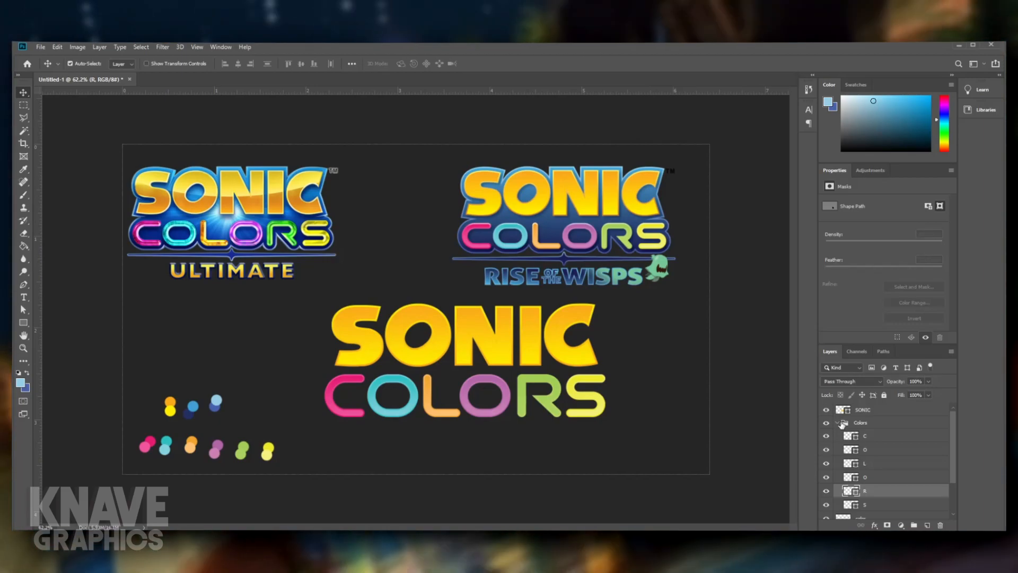
{"action": "left_click", "coordinate": [838, 422]}
{"action": "scroll", "coordinate": [480, 384], "scroll_direction": "up", "scroll_amount": 4}
{"action": "scroll", "coordinate": [503, 461], "scroll_direction": "down", "scroll_amount": 1}
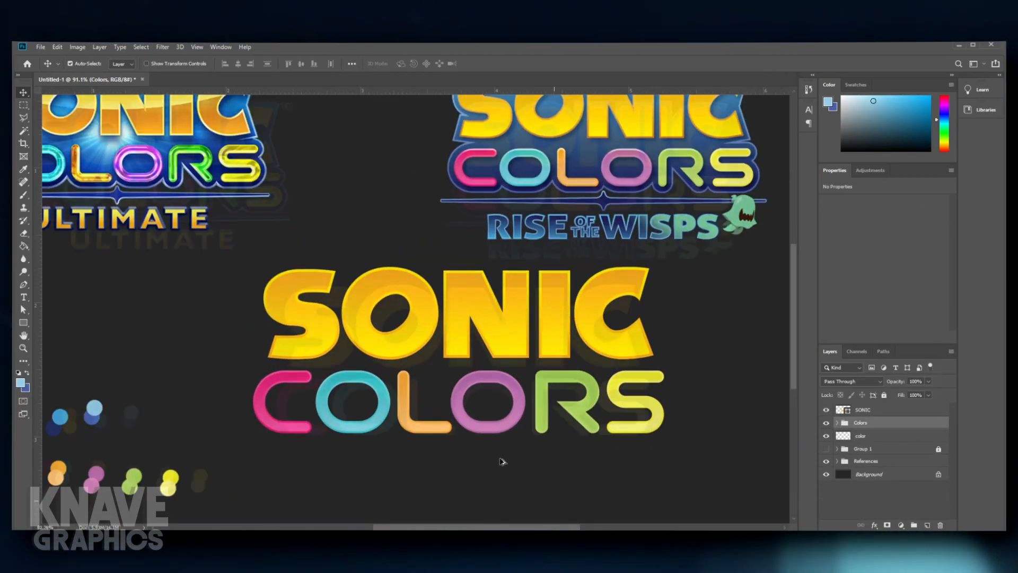
{"action": "key", "text": "Up"}
{"action": "key", "text": "Up"}
{"action": "key", "text": "Up"}
{"action": "key", "text": "Up"}
{"action": "key", "text": "Up"}
{"action": "key", "text": "Up"}
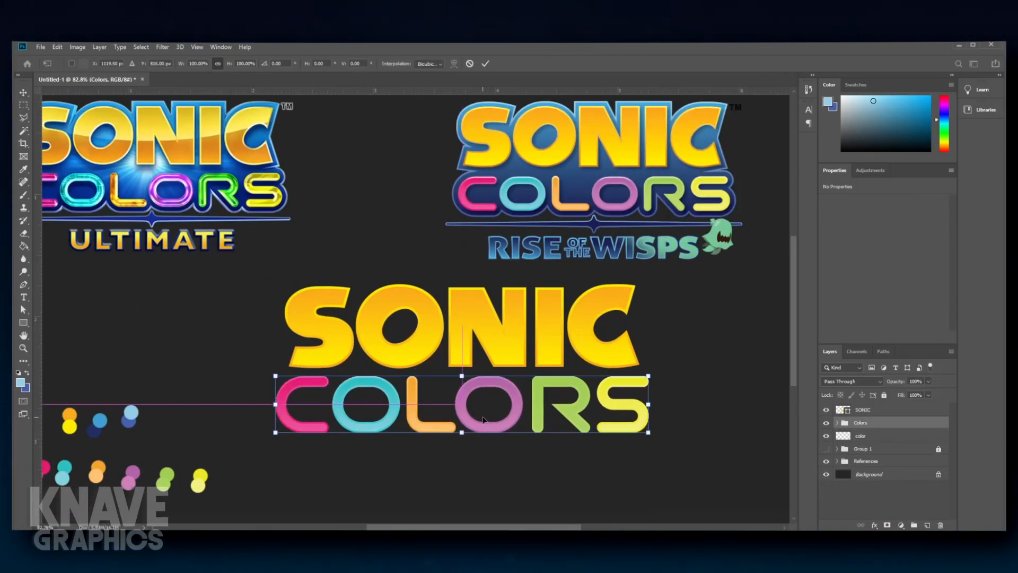
{"action": "key", "text": "Down"}
{"action": "key", "text": "Down"}
{"action": "key", "text": "Down"}
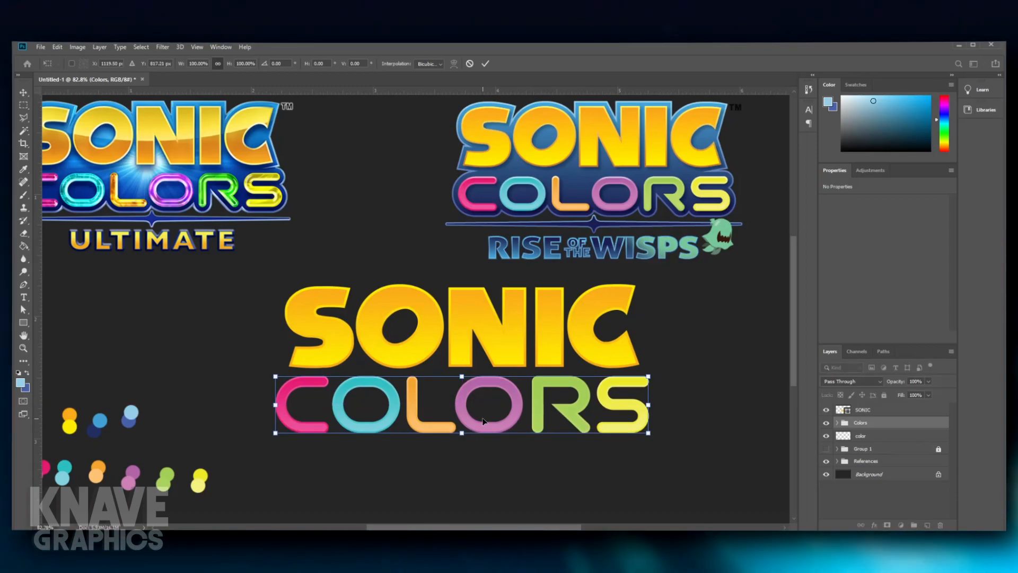
{"action": "key", "text": "Right"}
{"action": "key", "text": "Right"}
{"action": "key", "text": "Right"}
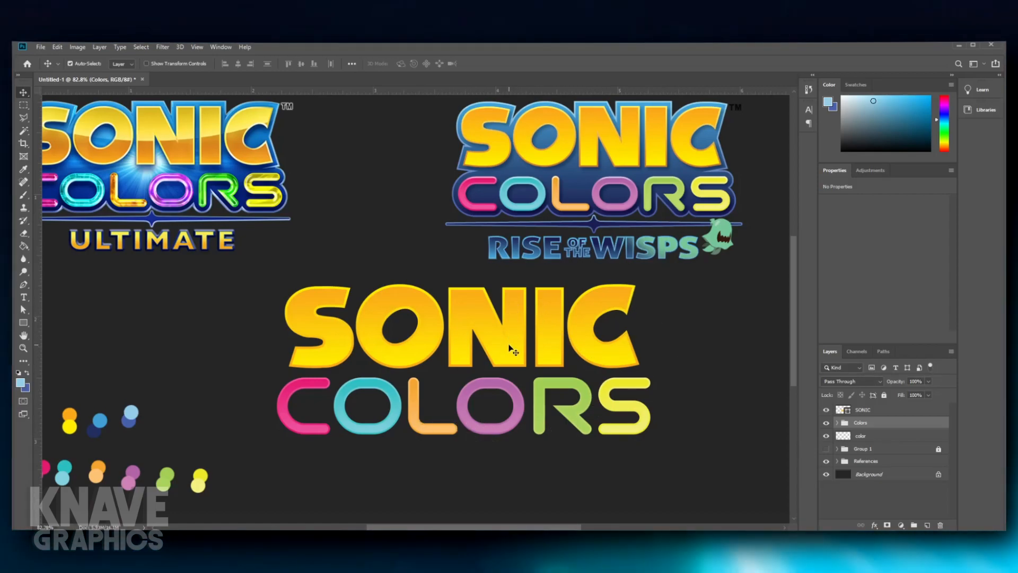
- Tighten the spacing of SONIC by moving the I and the C slightly toward the N
{"action": "left_click", "coordinate": [539, 339]}
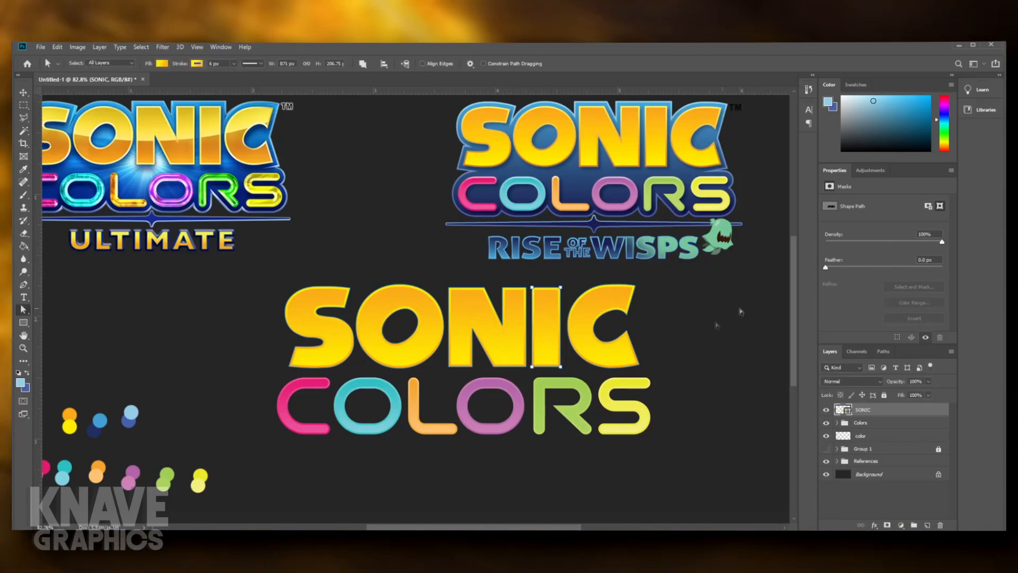
{"action": "key", "text": "ctrl+t"}
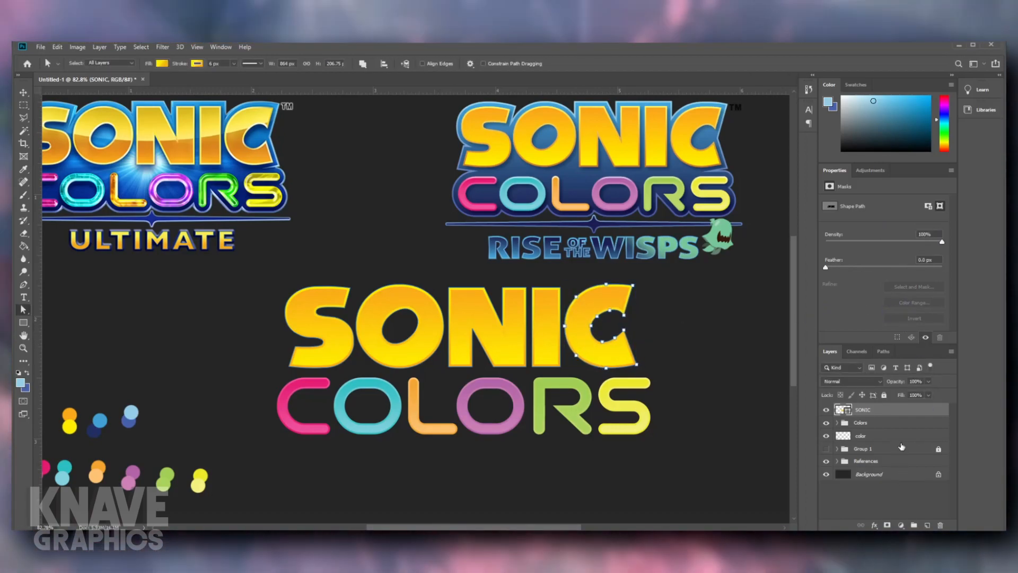
{"action": "key", "text": "ctrl+t"}
{"action": "left_click", "coordinate": [697, 316]}
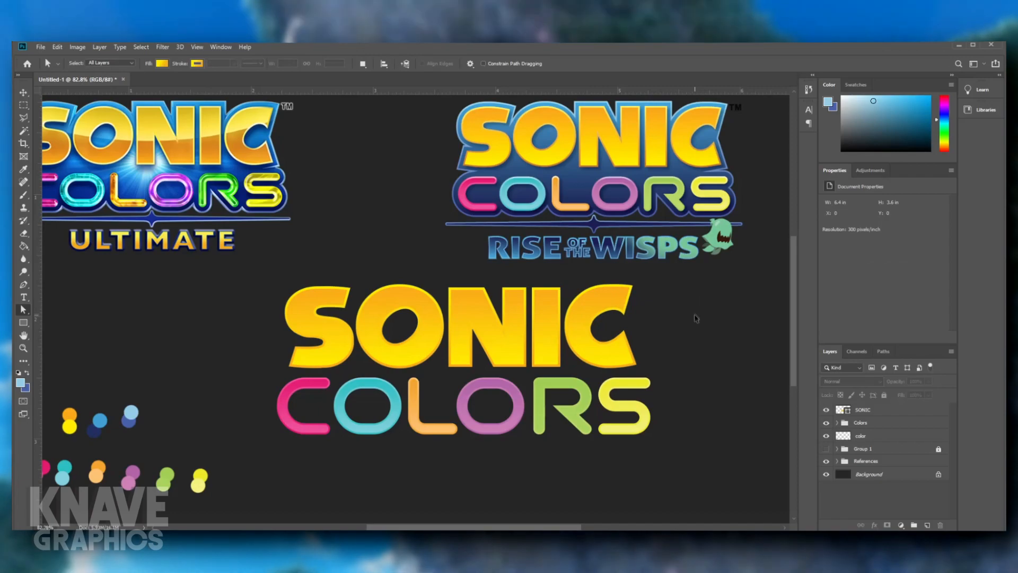
- Shift the whole SONIC word slightly to the right and up so it sits centered above COLORS
{"action": "left_click", "coordinate": [862, 410]}
{"action": "key", "text": "ctrl+t"}
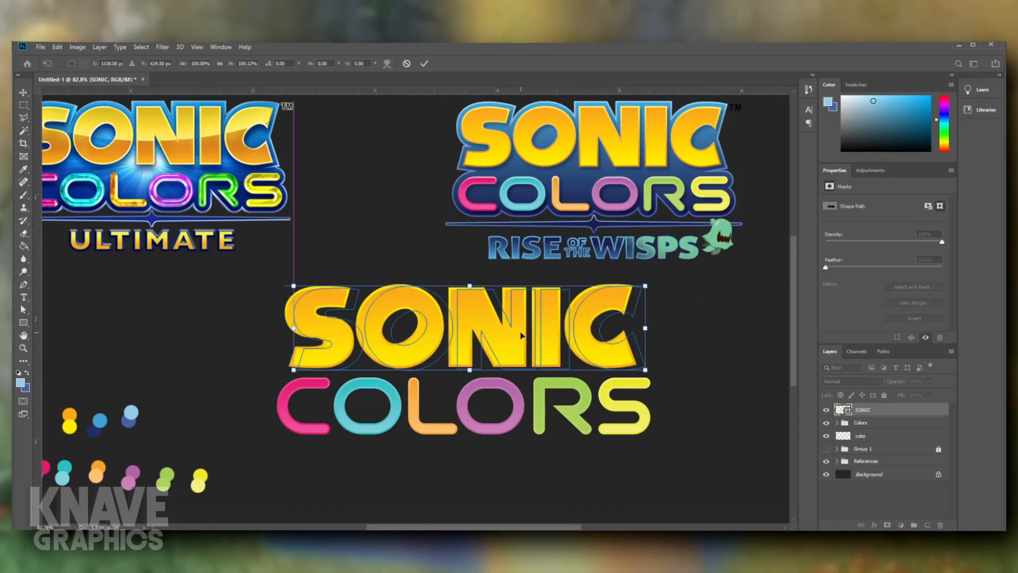
{"action": "left_click_drag", "start_coordinate": [512, 333], "coordinate": [515, 333]}
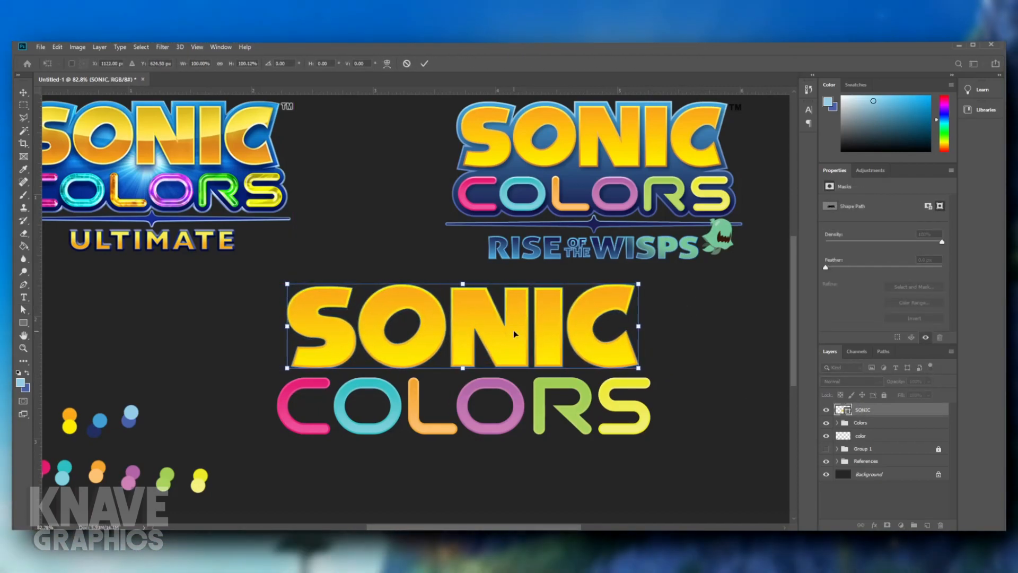
{"action": "key", "text": "Return"}
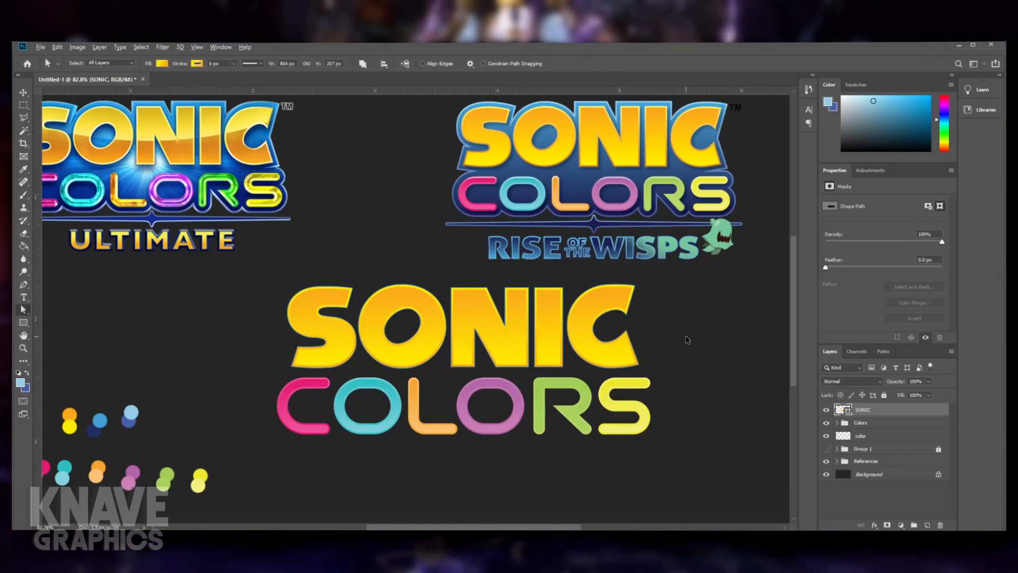
- Check the alignment of SONIC over COLORS against both reference logos at several magnifications
{"action": "scroll", "coordinate": [686, 339], "scroll_direction": "down", "scroll_amount": 17}
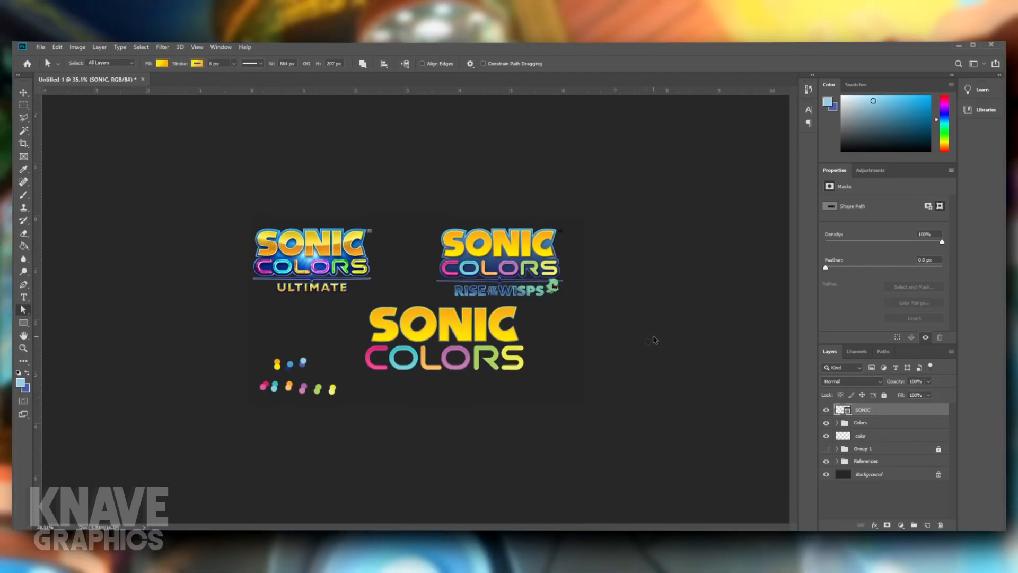
{"action": "scroll", "coordinate": [546, 364], "scroll_direction": "up", "scroll_amount": 6}
{"action": "left_click", "coordinate": [586, 369]}
{"action": "scroll", "coordinate": [587, 369], "scroll_direction": "down", "scroll_amount": 8}
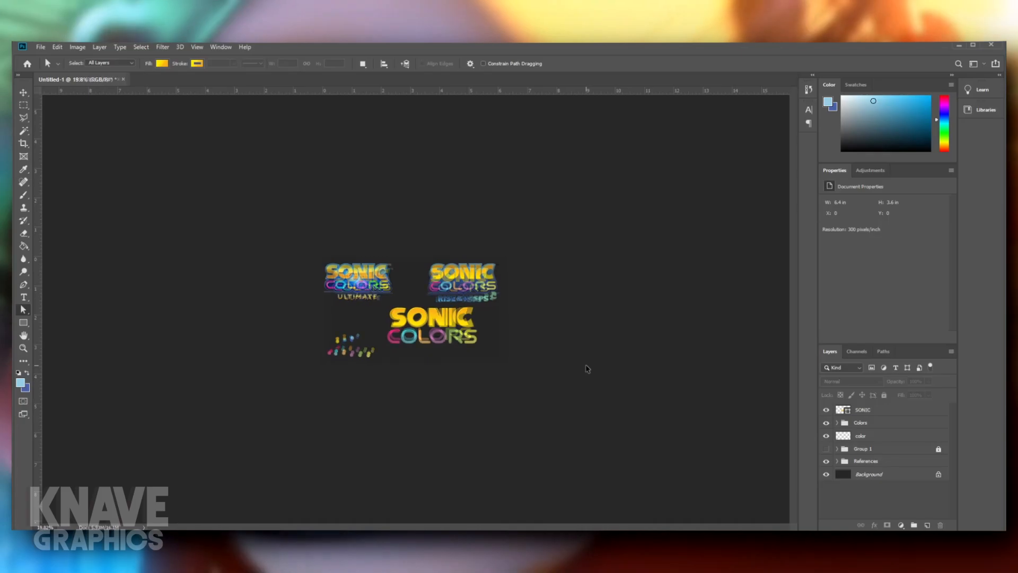
{"action": "scroll", "coordinate": [587, 368], "scroll_direction": "up", "scroll_amount": 17}
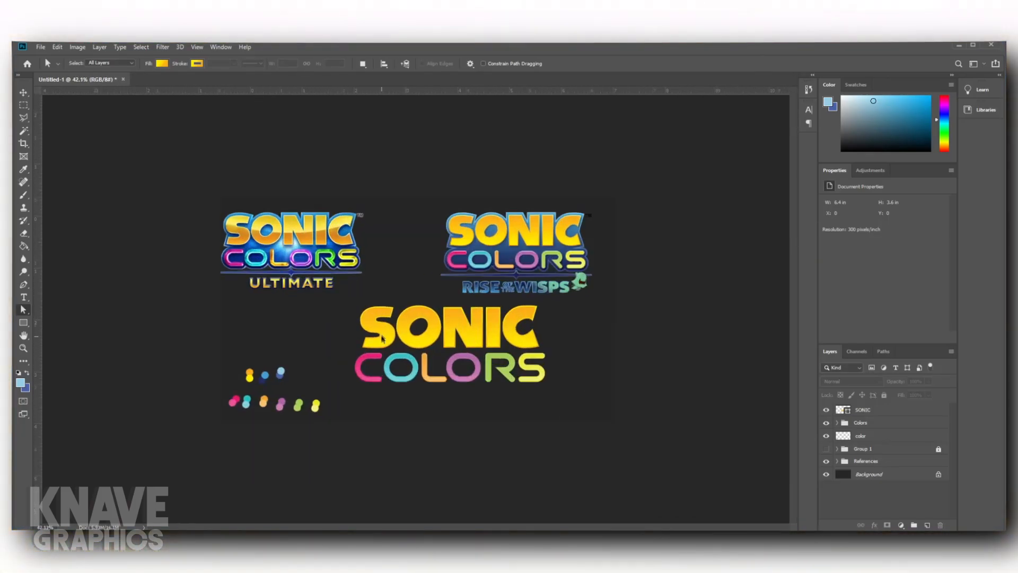
{"action": "scroll", "coordinate": [534, 330], "scroll_direction": "up", "scroll_amount": 3}
{"action": "left_click_drag", "start_coordinate": [636, 341], "coordinate": [659, 354]}
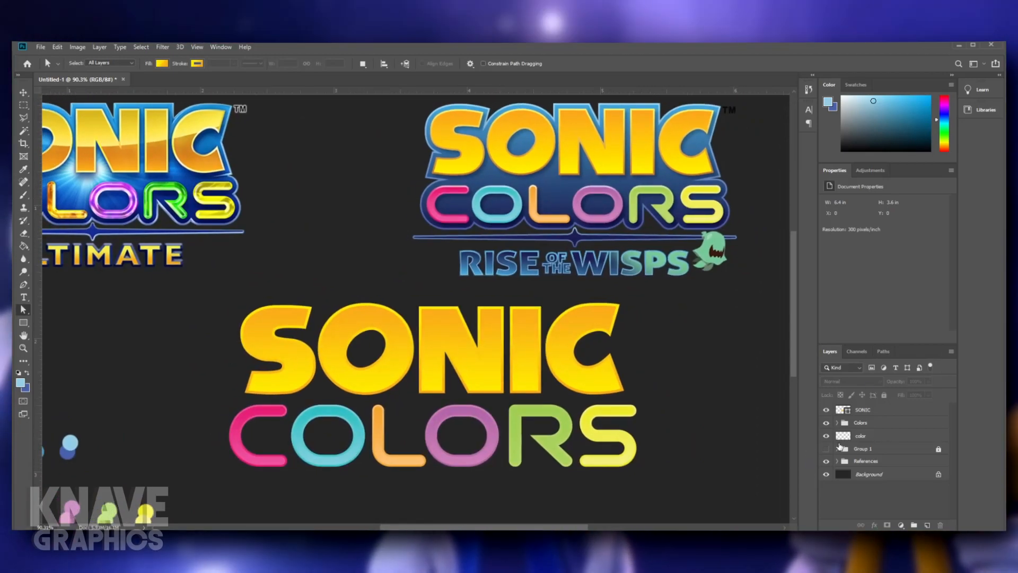
- Duplicate the SONIC layer together with the Colors group
{"action": "left_click", "coordinate": [876, 422]}
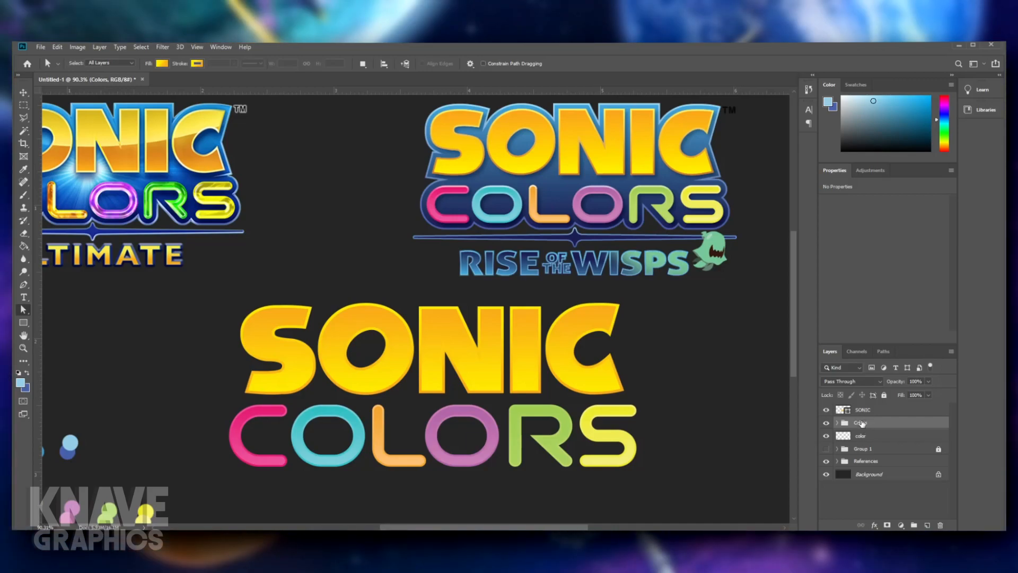
{"action": "left_click", "coordinate": [858, 416], "text": "shift"}
{"action": "right_click", "coordinate": [918, 417]}
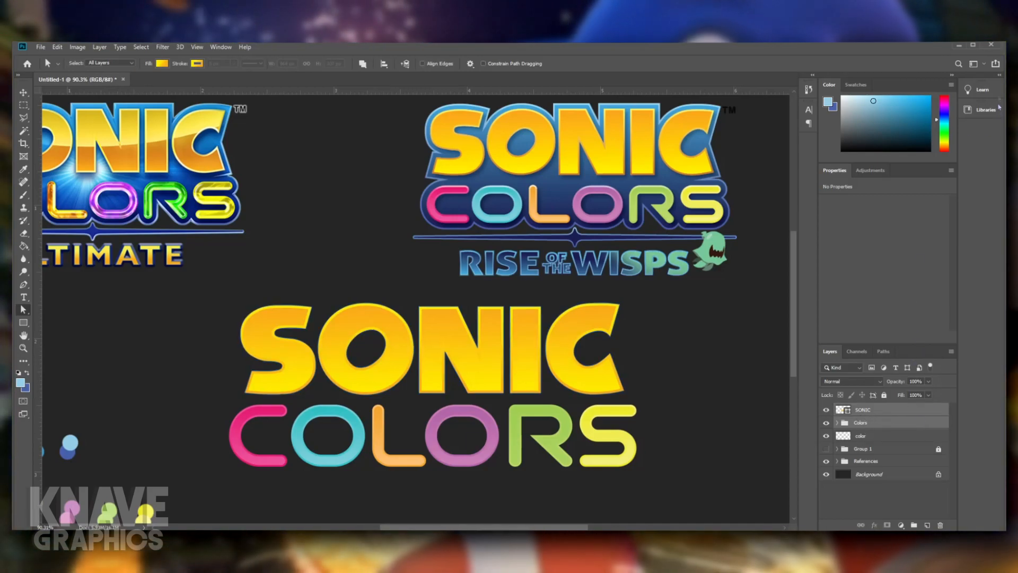
{"action": "left_click", "coordinate": [986, 72]}
{"action": "key", "text": "Return"}
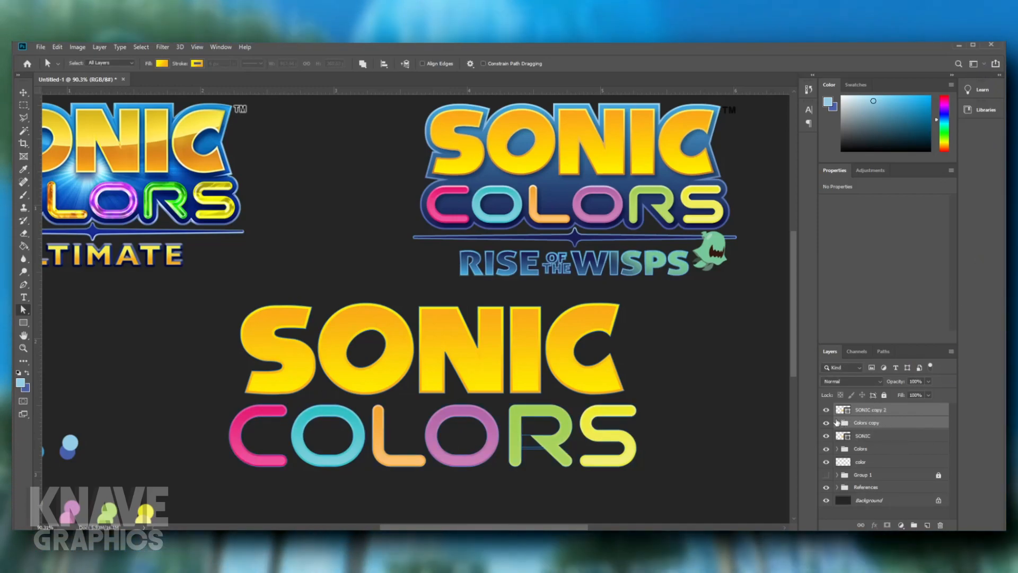
- Merge the six letter layers C to S inside the Colors copy group into a single shape layer
{"action": "left_click", "coordinate": [837, 423]}
{"action": "left_click", "coordinate": [858, 440]}
{"action": "scroll", "coordinate": [877, 493], "scroll_direction": "down", "scroll_amount": 1}
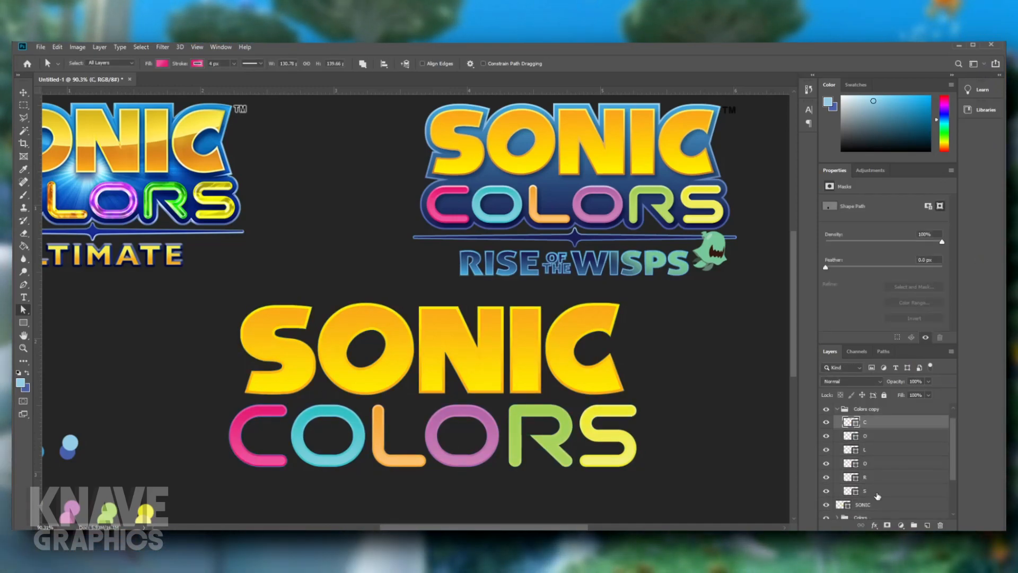
{"action": "left_click", "coordinate": [878, 491], "text": "ctrl"}
{"action": "left_click", "coordinate": [876, 426]}
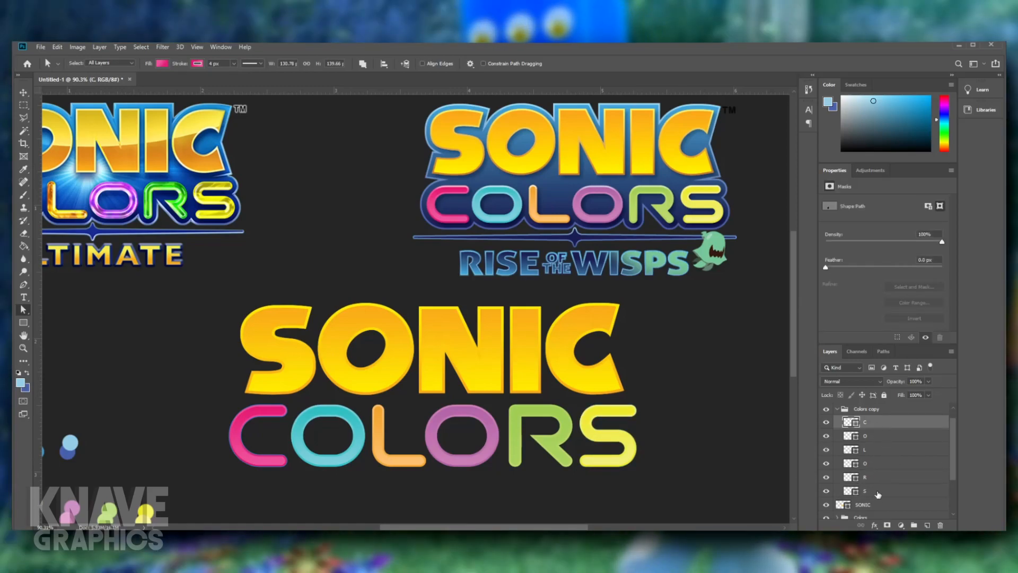
{"action": "left_click", "coordinate": [878, 492], "text": "shift"}
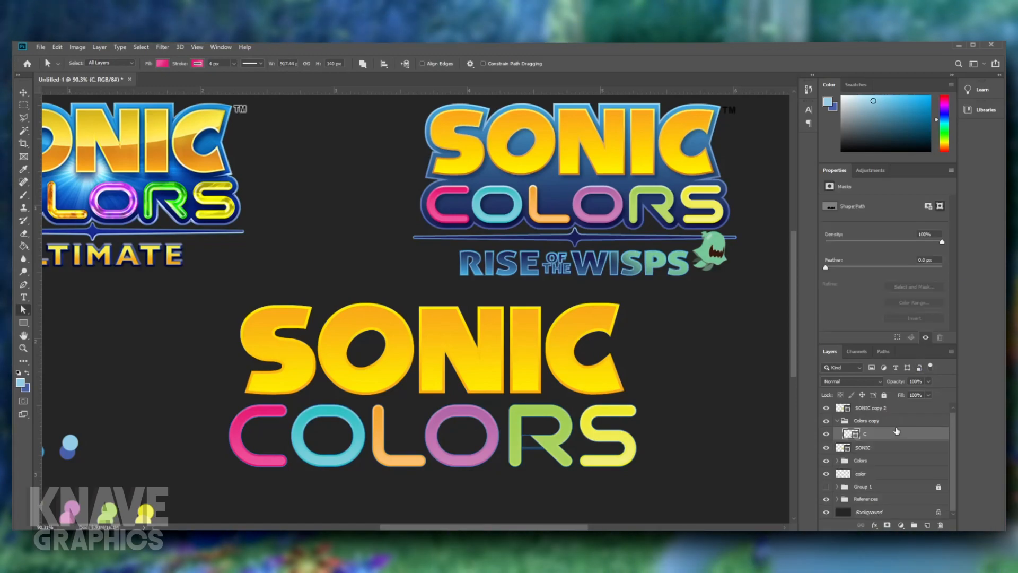
{"action": "key", "text": "ctrl+e"}
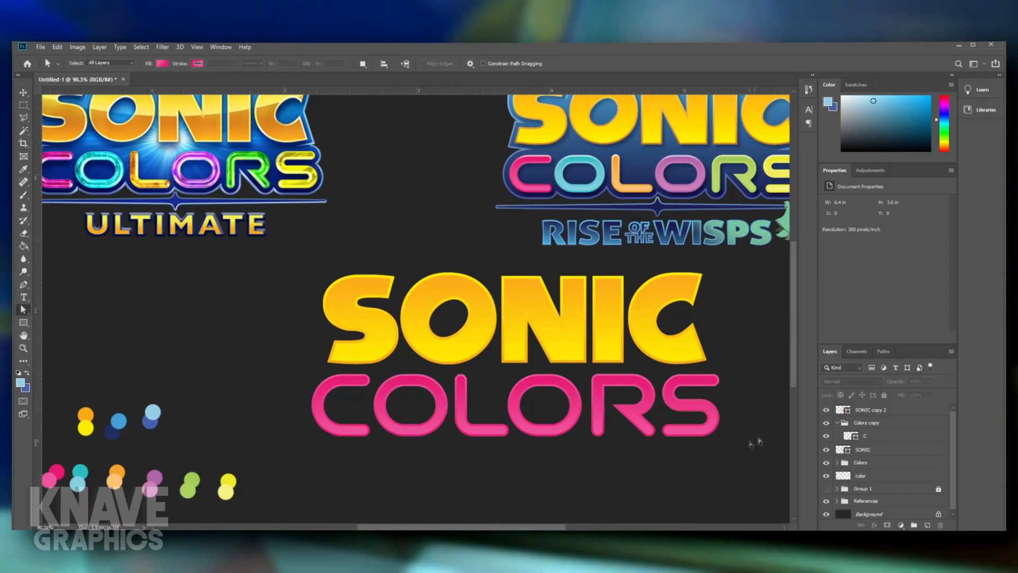
- Move the merged COLORS shape out of its group and merge it with the SONIC copy 2 layer
{"action": "left_click_drag", "start_coordinate": [870, 435], "coordinate": [877, 414]}
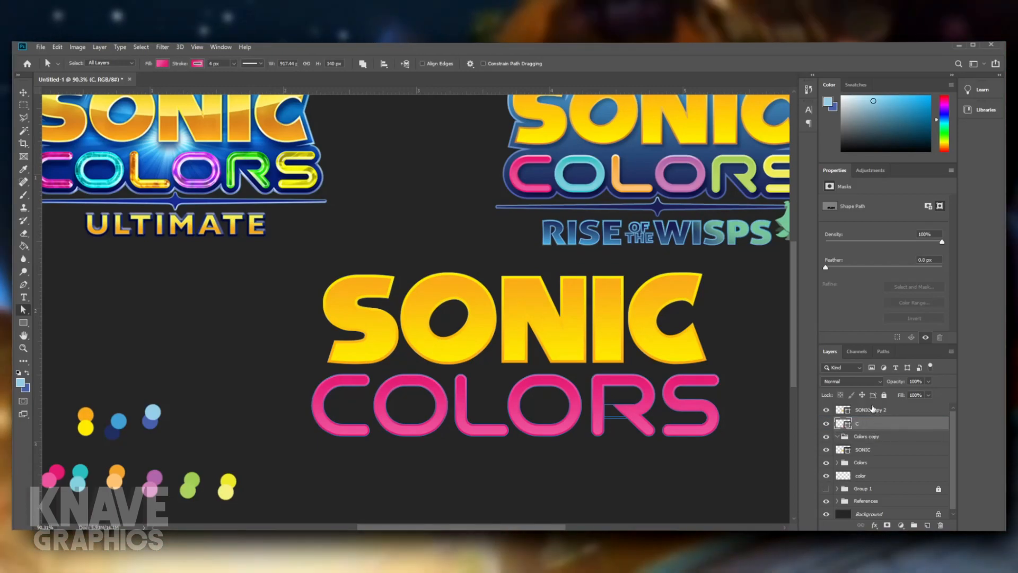
{"action": "left_click", "coordinate": [875, 410], "text": "shift"}
{"action": "key", "text": "ctrl+e"}
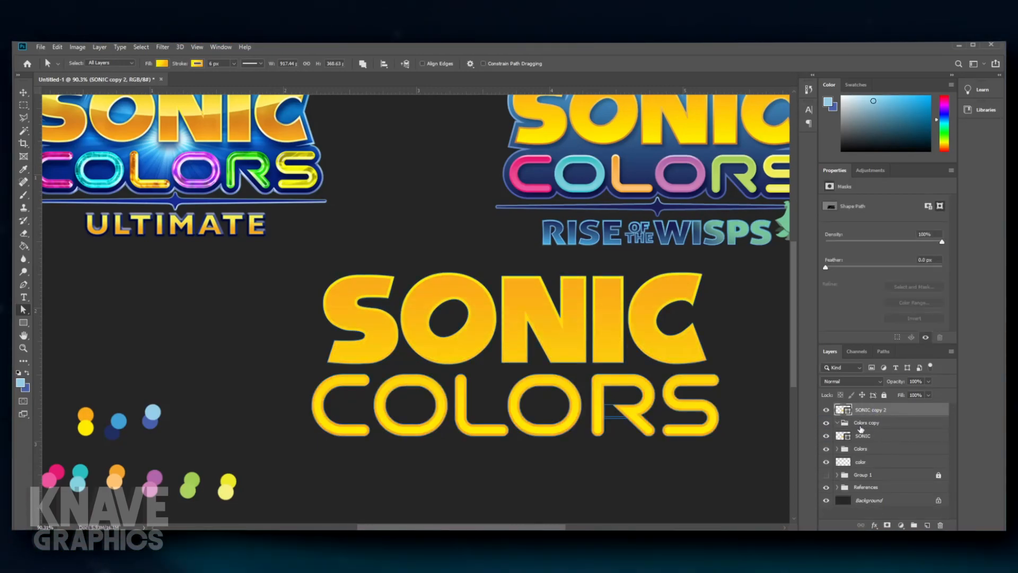
- Remove the empty Colors copy group and rename the merged lettering layer as Backdrop
{"action": "left_click", "coordinate": [860, 423]}
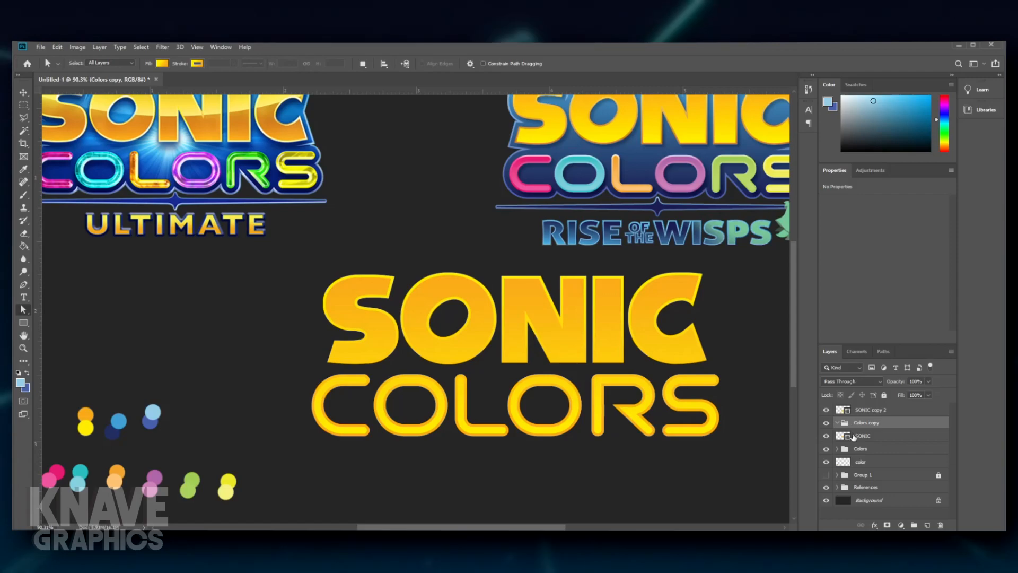
{"action": "key", "text": "ctrl+shift+g"}
{"action": "double_click", "coordinate": [870, 410]}
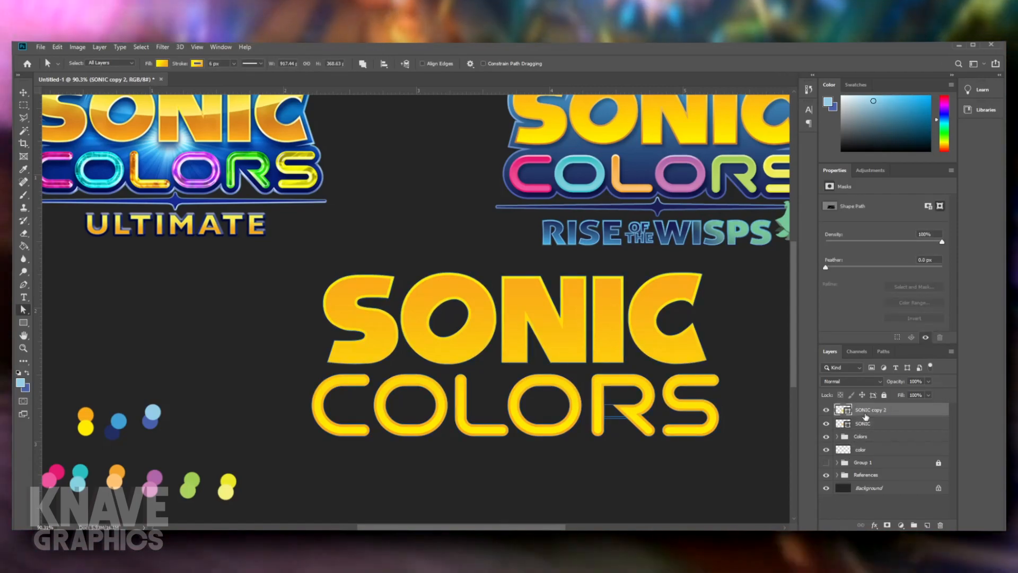
{"action": "type", "text": "Backdrop"}
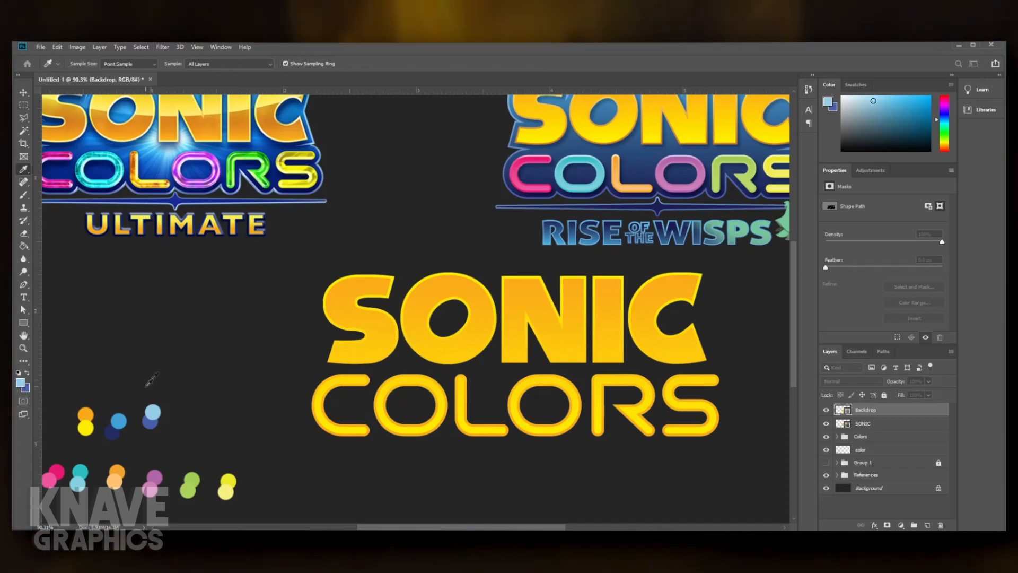
- Change the Backdrop's fill gradient to run from medium blue at the top to dark navy at the bottom, sampling the palette dots
{"action": "left_click", "coordinate": [114, 432]}
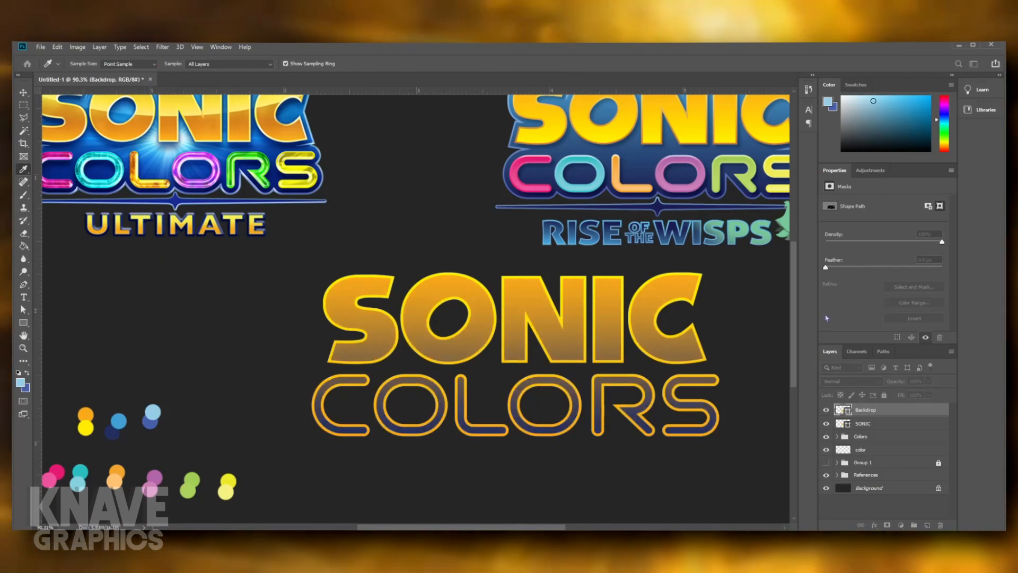
{"action": "key", "text": "a"}
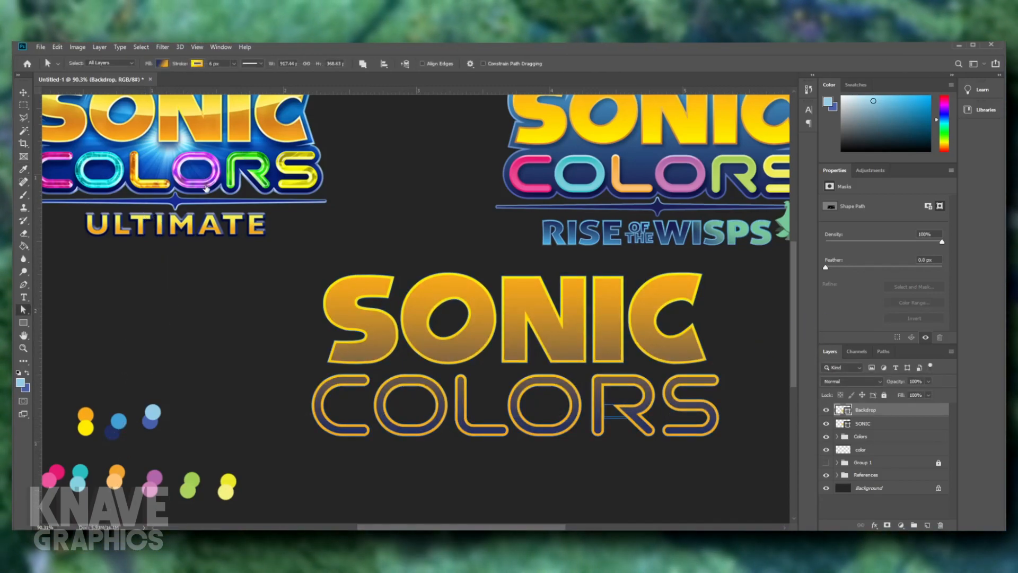
{"action": "double_click", "coordinate": [210, 188]}
{"action": "left_click", "coordinate": [119, 421]}
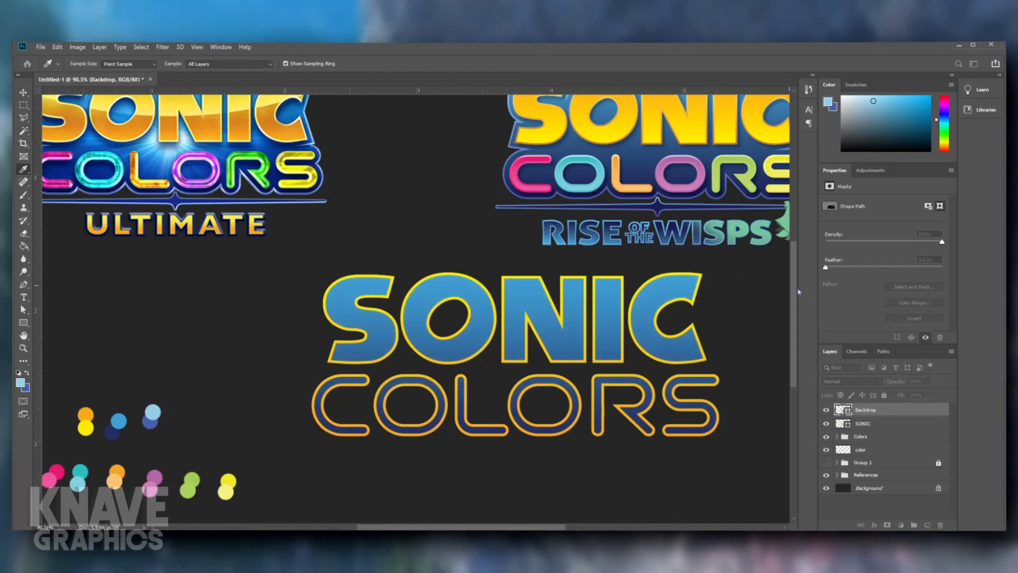
{"action": "key", "text": "Return"}
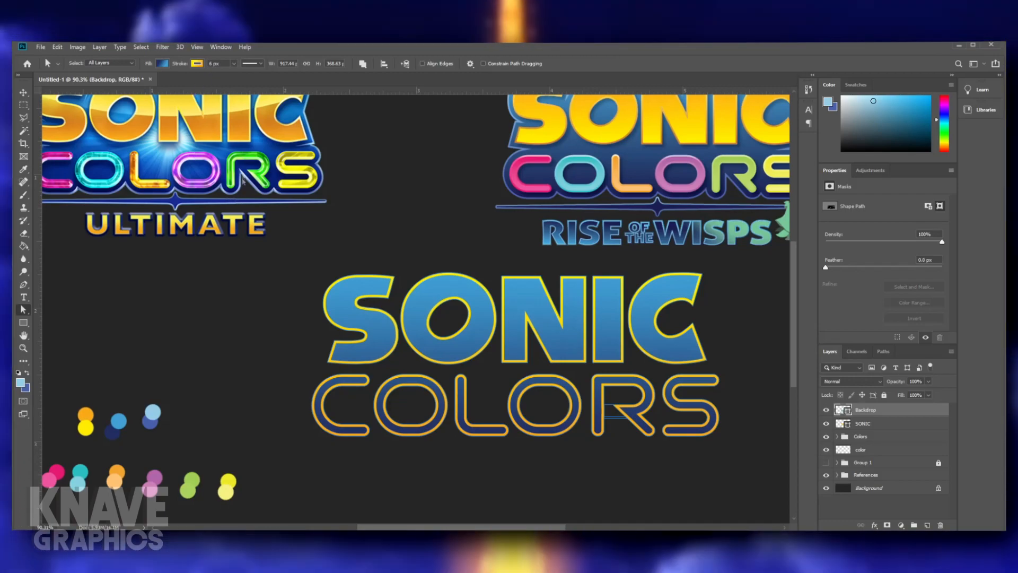
- Remove the Backdrop's stroke and move the layer beneath the Colors group
{"action": "left_click", "coordinate": [151, 79]}
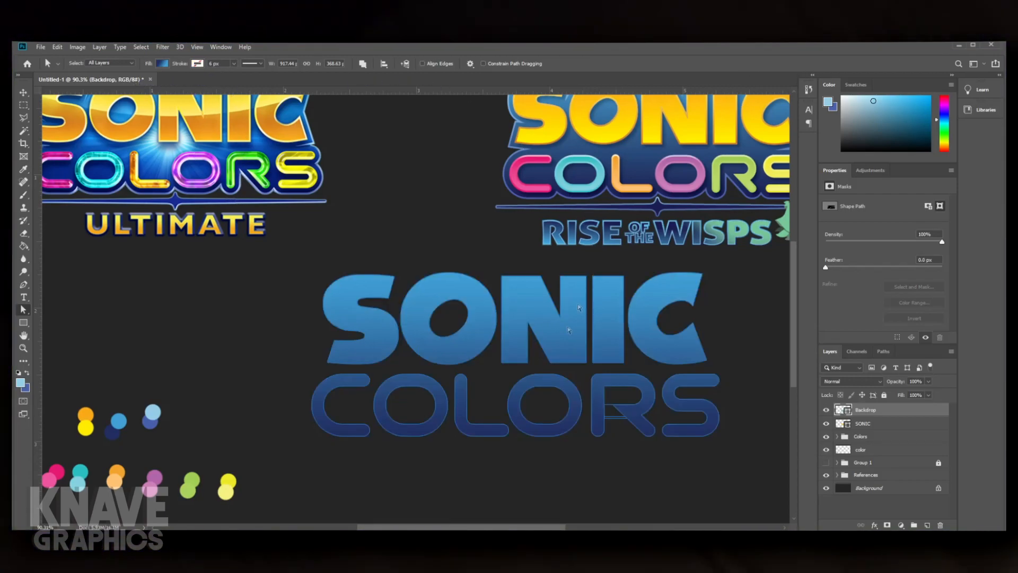
{"action": "left_click", "coordinate": [633, 460]}
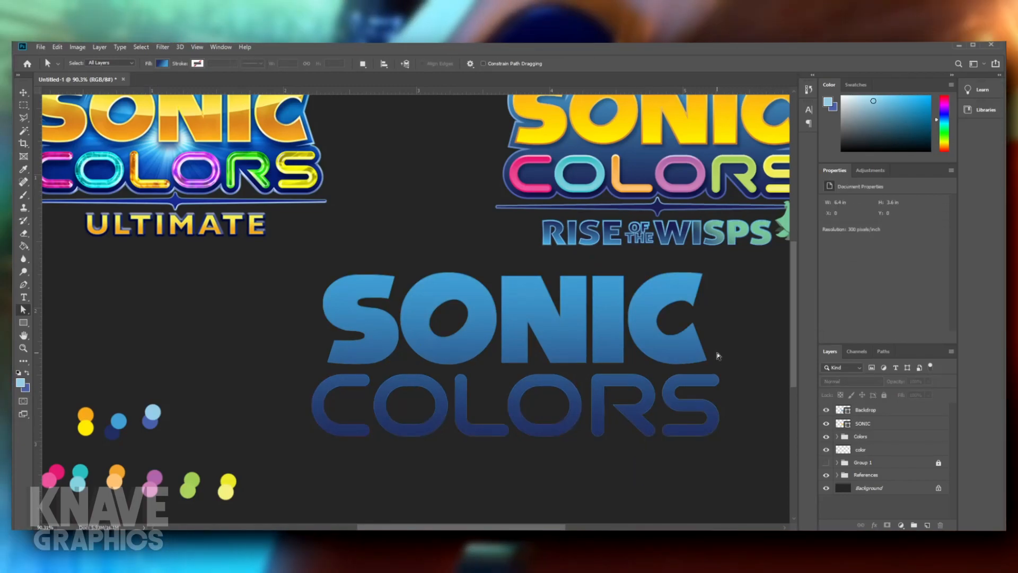
{"action": "left_click_drag", "start_coordinate": [870, 412], "coordinate": [878, 455]}
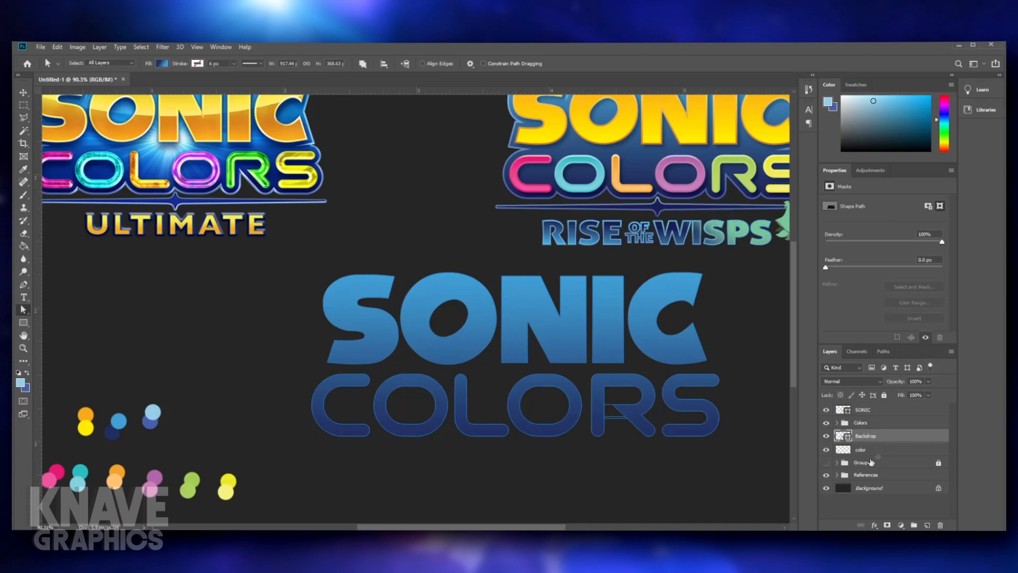
{"action": "left_click", "coordinate": [860, 507]}
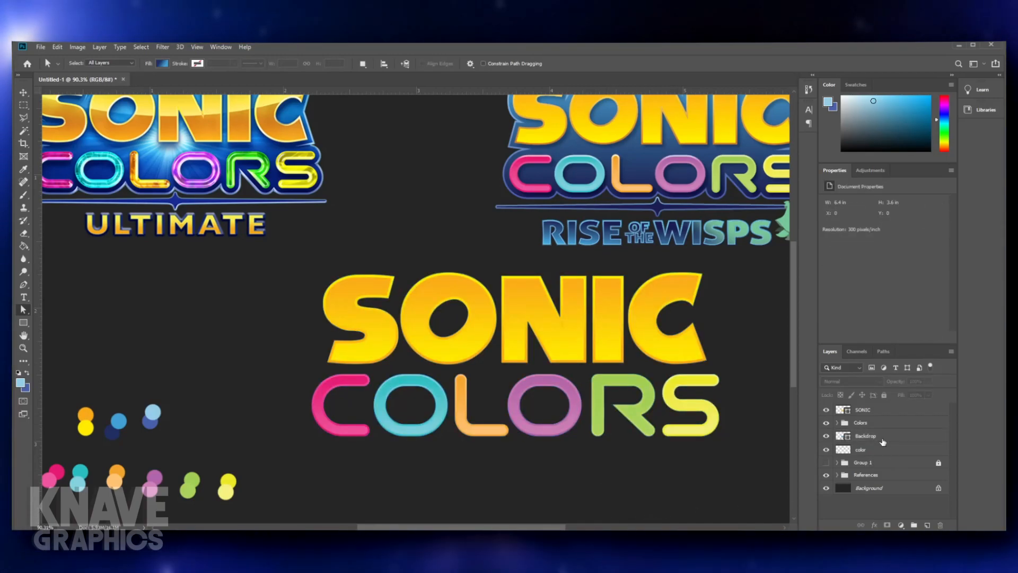
- Give the Backdrop a 6 px blue gradient stroke using colors sampled from the blue palette dots
{"action": "left_click", "coordinate": [883, 440]}
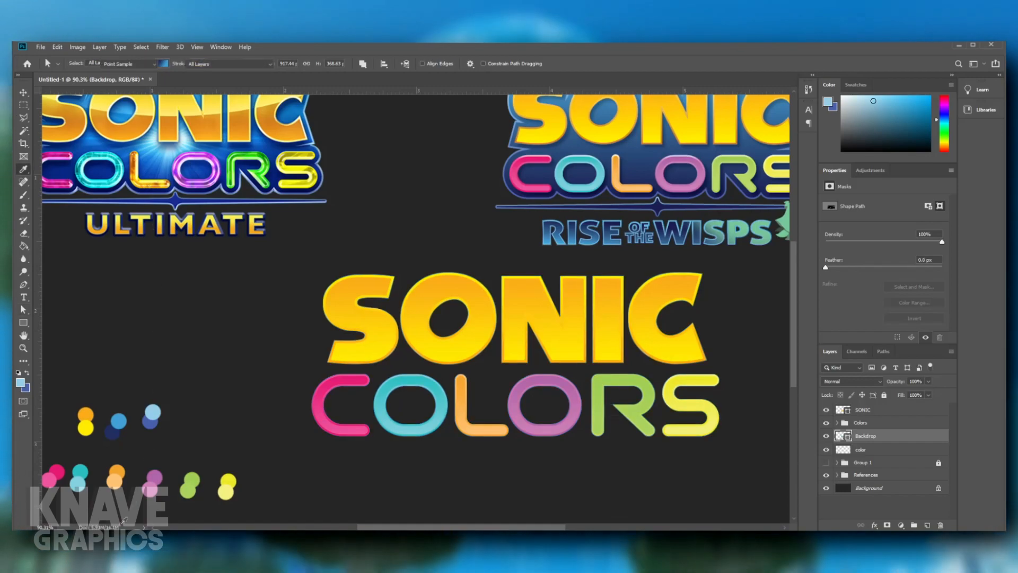
{"action": "key", "text": "i"}
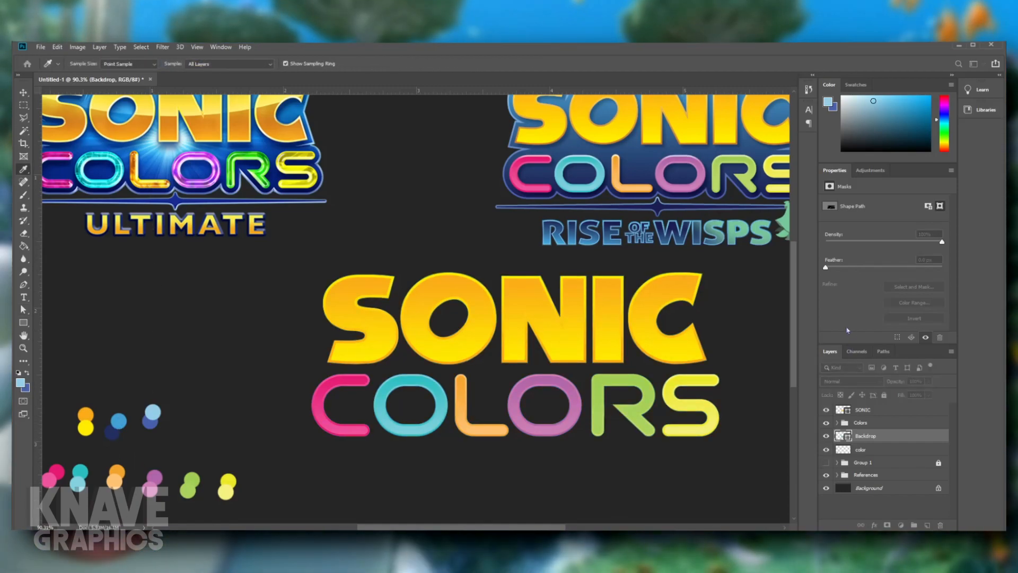
{"action": "key", "text": "a"}
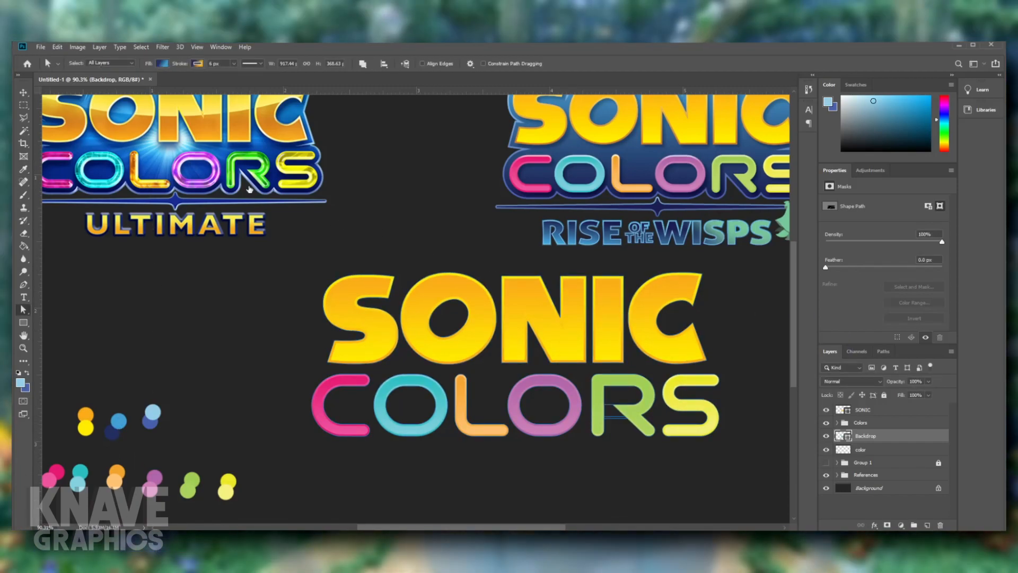
{"action": "double_click", "coordinate": [244, 187]}
{"action": "left_click", "coordinate": [153, 412]}
{"action": "left_click", "coordinate": [820, 333]}
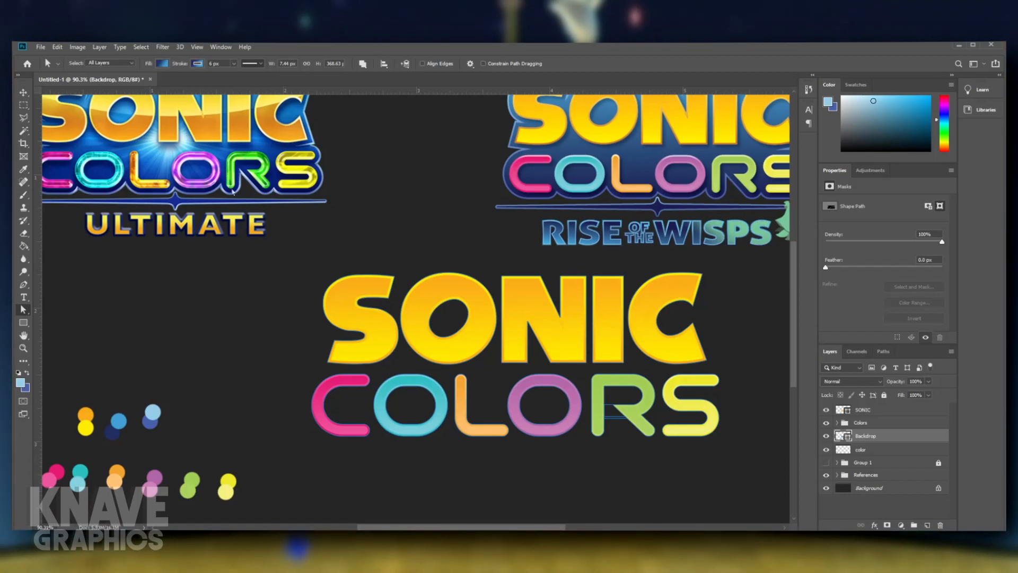
- Align the Backdrop's stroke to the outside of the letter shapes
{"action": "left_click", "coordinate": [232, 192]}
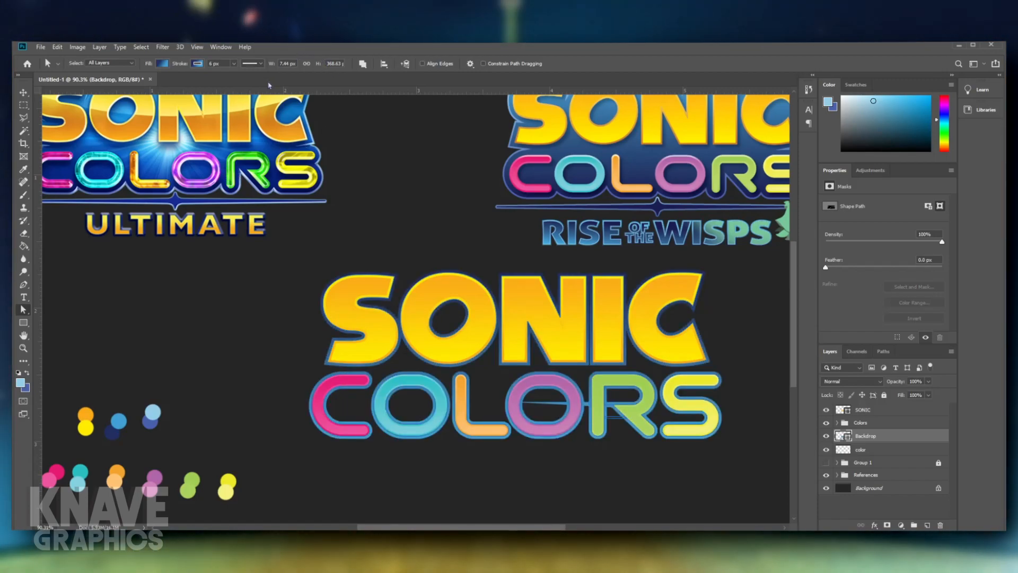
{"action": "left_click", "coordinate": [732, 432]}
{"action": "left_click_drag", "start_coordinate": [743, 431], "coordinate": [662, 431]}
{"action": "left_click_drag", "start_coordinate": [601, 414], "coordinate": [576, 414]}
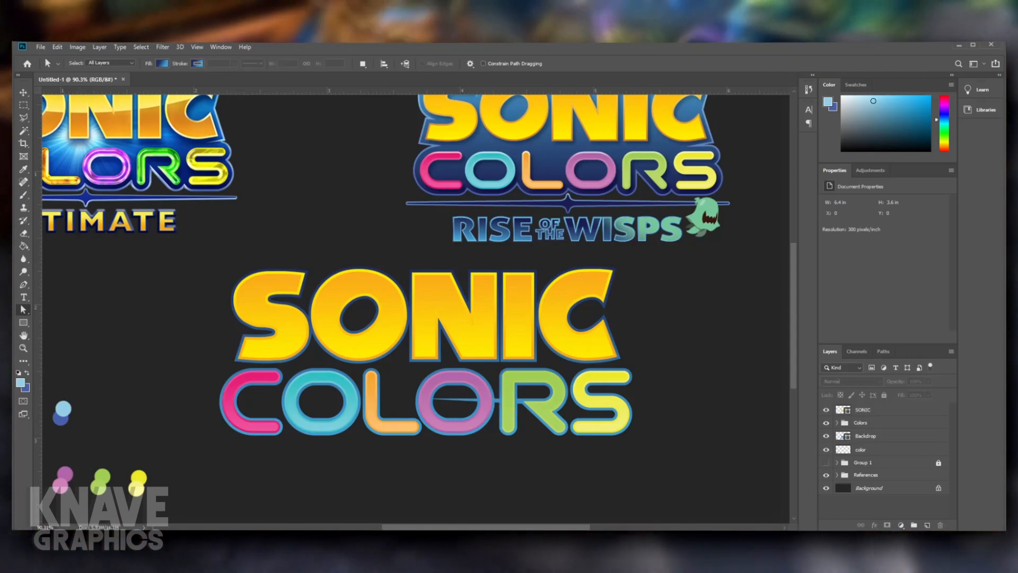
- Adjust the Backdrop's anchor points inside the R to remove the stray bar crossing from the neighbouring O
{"action": "left_click", "coordinate": [870, 435]}
{"action": "scroll", "coordinate": [518, 398], "scroll_direction": "up", "scroll_amount": 5}
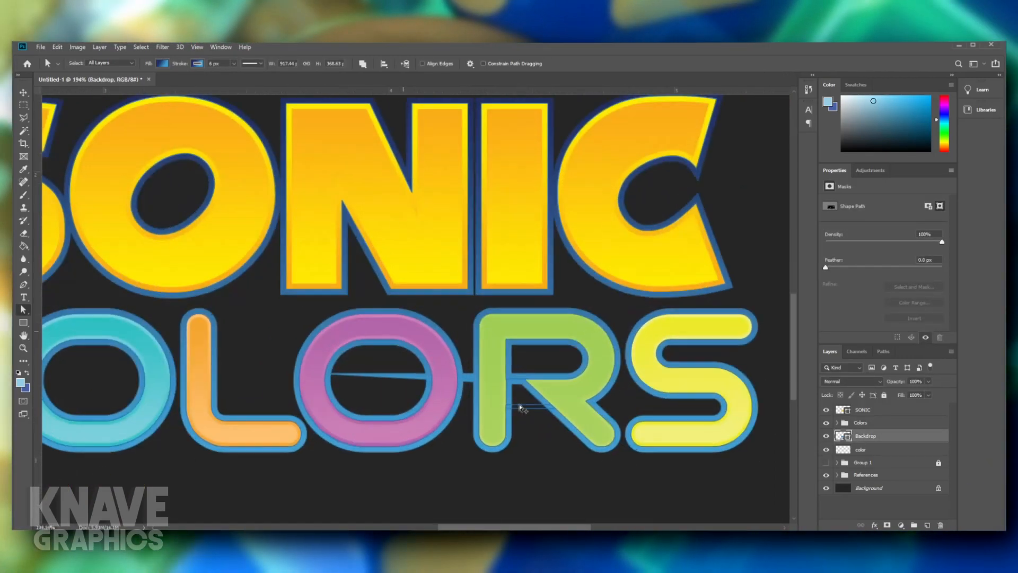
{"action": "scroll", "coordinate": [518, 396], "scroll_direction": "up", "scroll_amount": 2}
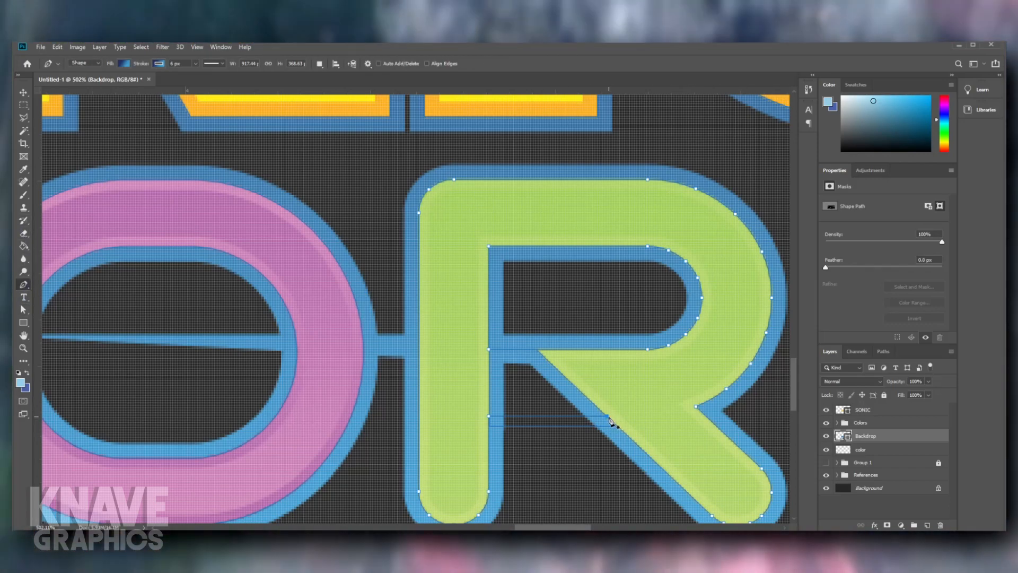
{"action": "scroll", "coordinate": [609, 419], "scroll_direction": "up", "scroll_amount": 4}
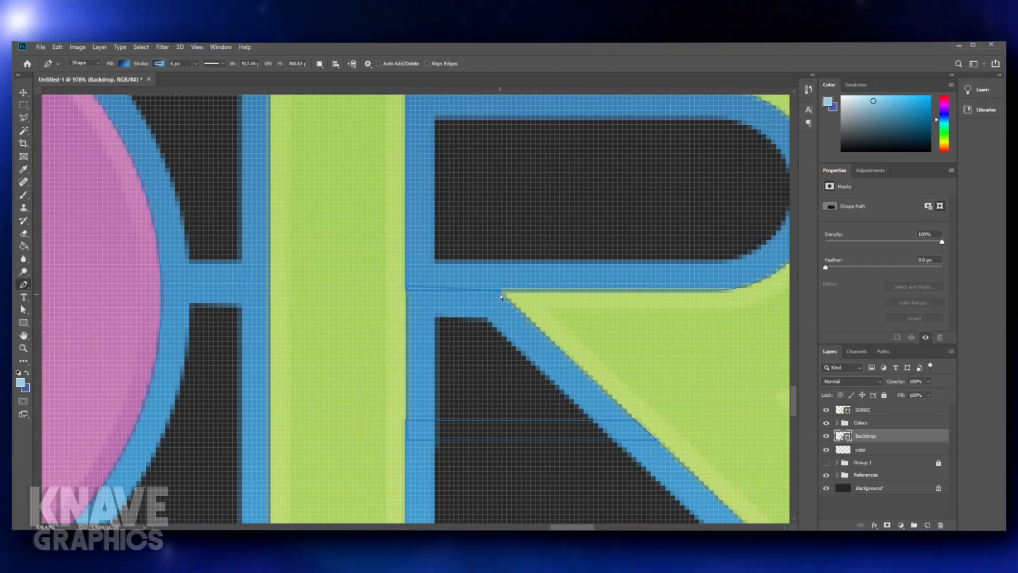
{"action": "left_click_drag", "start_coordinate": [498, 291], "coordinate": [498, 284]}
{"action": "left_click", "coordinate": [481, 388], "text": "ctrl"}
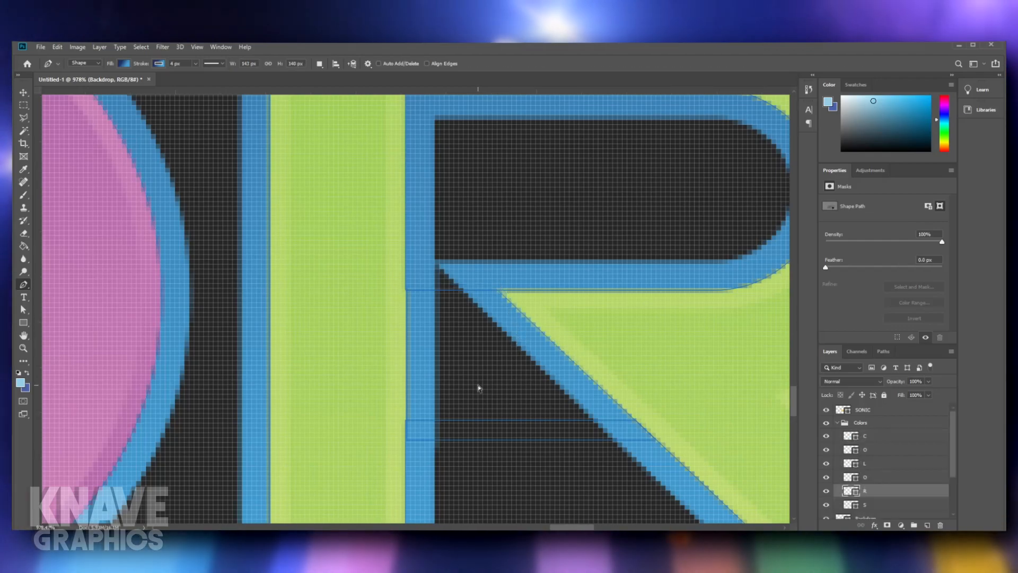
{"action": "scroll", "coordinate": [487, 375], "scroll_direction": "down", "scroll_amount": 10}
{"action": "scroll", "coordinate": [487, 380], "scroll_direction": "down", "scroll_amount": 10}
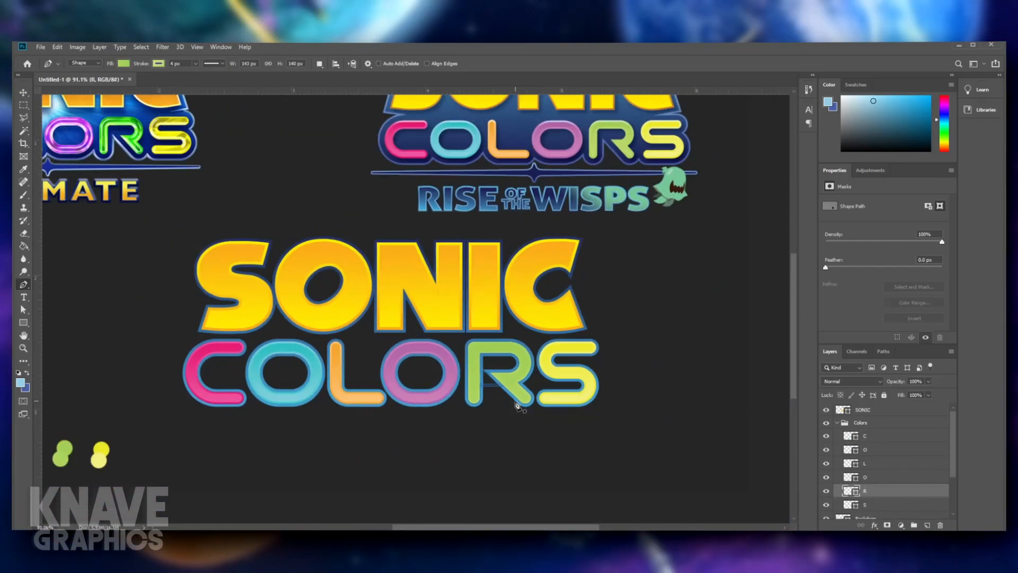
{"action": "scroll", "coordinate": [517, 401], "scroll_direction": "up", "scroll_amount": 11}
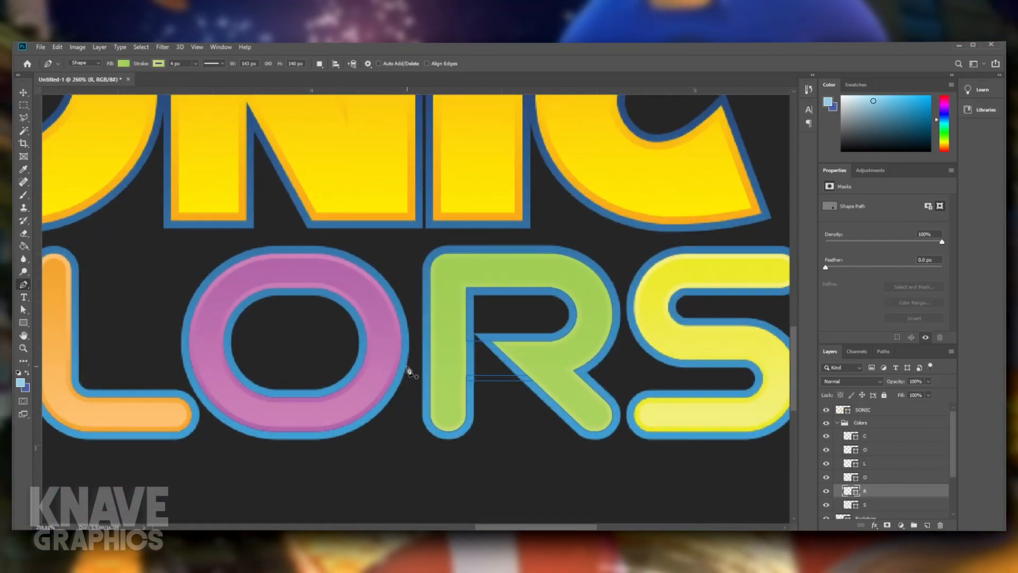
{"action": "scroll", "coordinate": [519, 322], "scroll_direction": "down", "scroll_amount": 5}
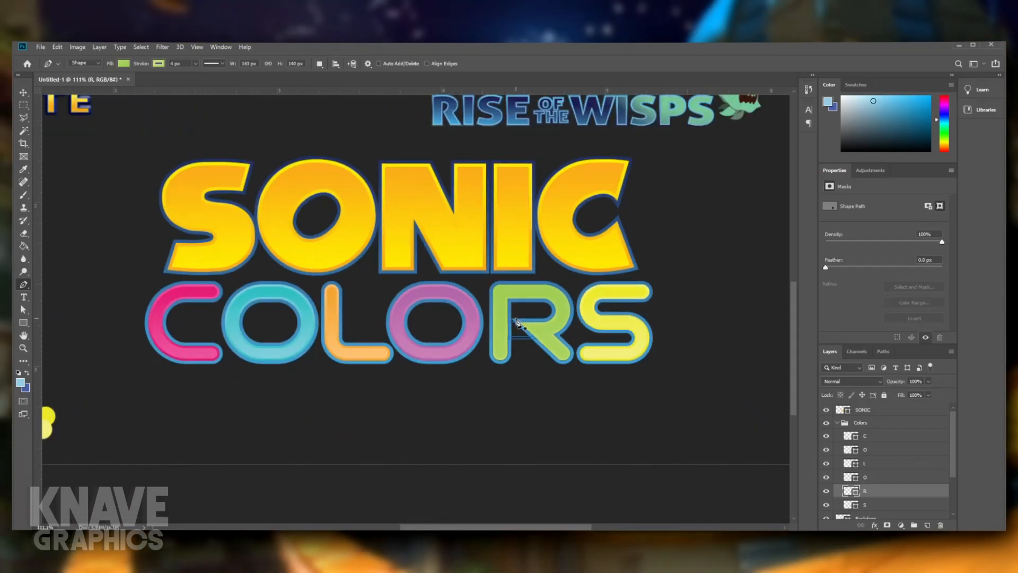
- Collapse the Colors group and check the Backdrop beneath it by toggling the group's visibility off and on
{"action": "left_click", "coordinate": [837, 423]}
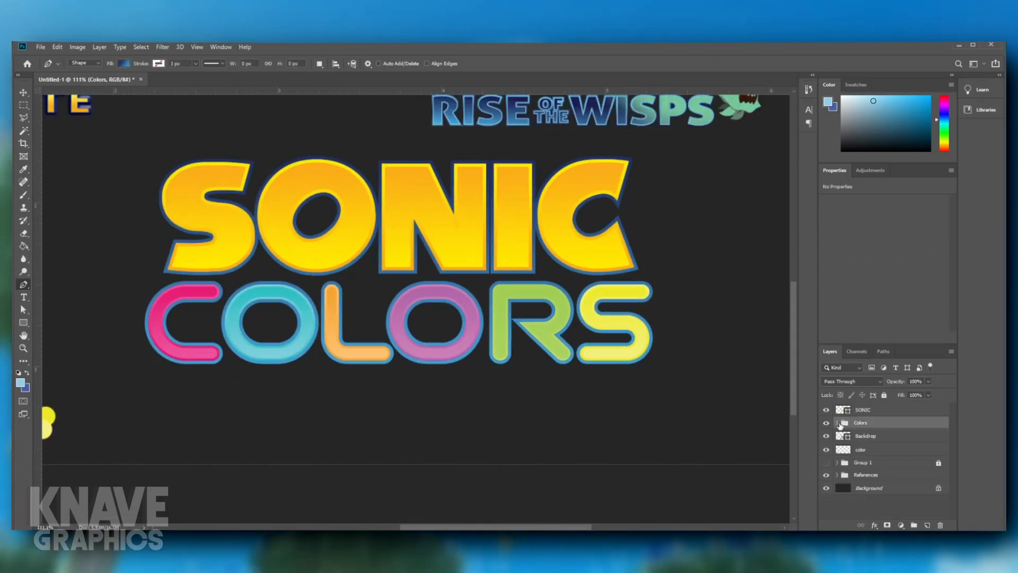
{"action": "left_click", "coordinate": [861, 437]}
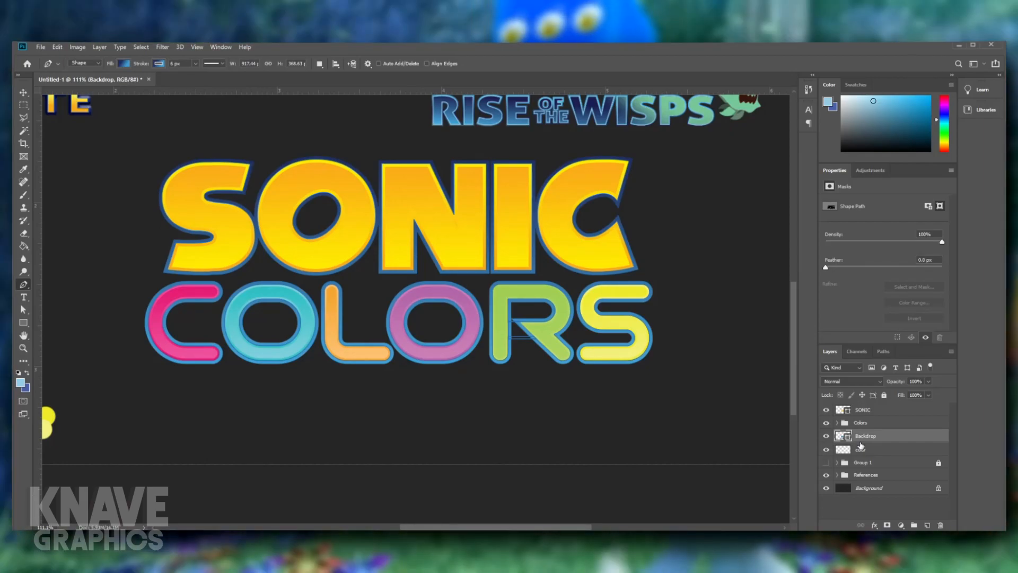
{"action": "scroll", "coordinate": [603, 431], "scroll_direction": "down", "scroll_amount": 3}
{"action": "scroll", "coordinate": [604, 431], "scroll_direction": "up", "scroll_amount": 5}
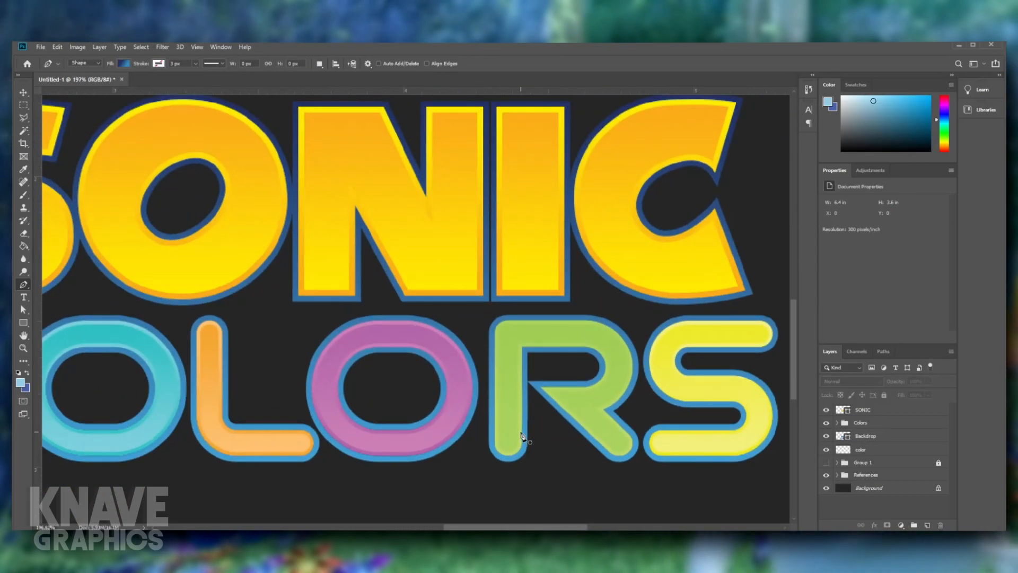
{"action": "scroll", "coordinate": [522, 436], "scroll_direction": "down", "scroll_amount": 2}
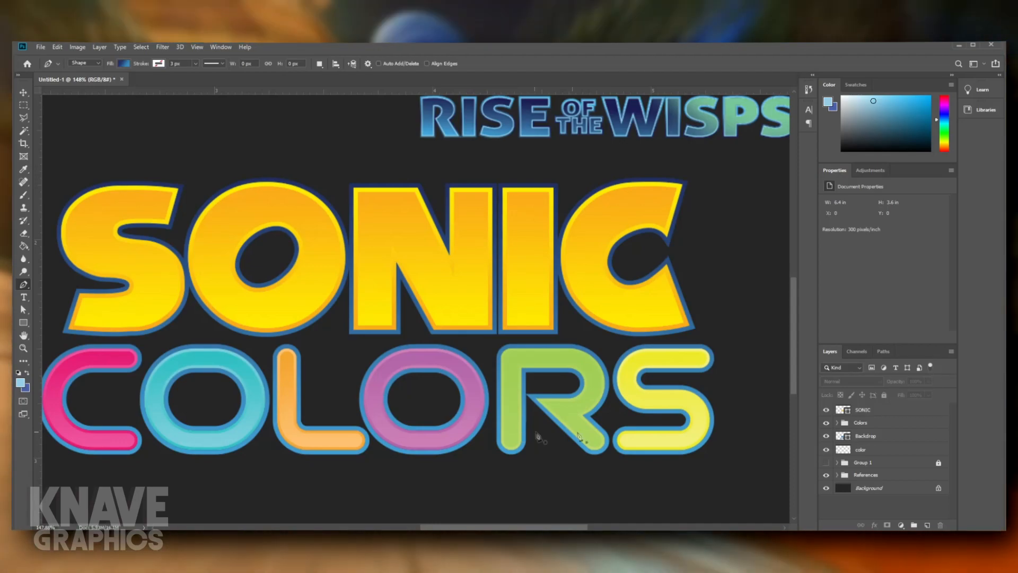
{"action": "left_click", "coordinate": [825, 423]}
{"action": "left_click", "coordinate": [826, 423]}
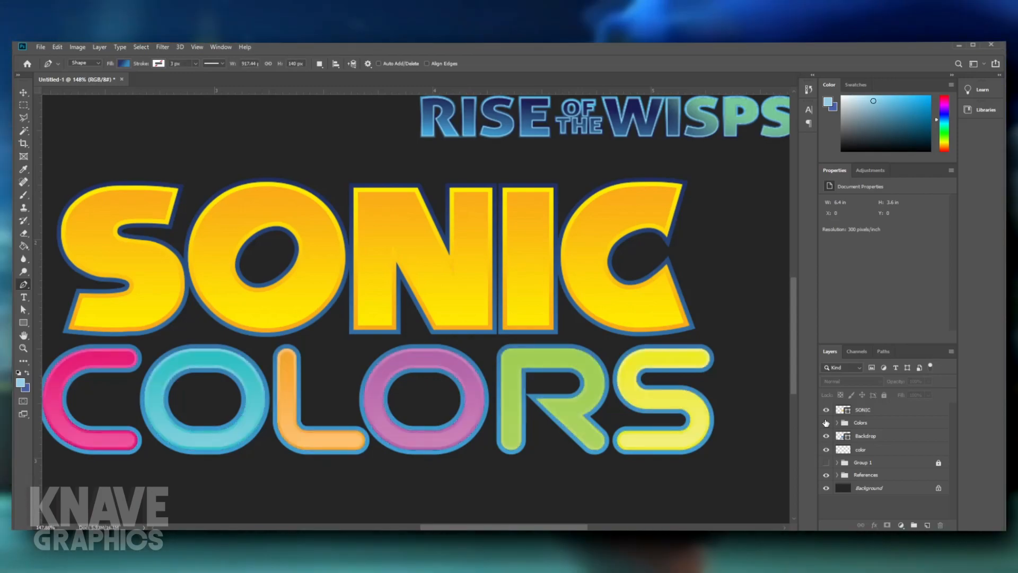
{"action": "left_click", "coordinate": [826, 422]}
{"action": "left_click", "coordinate": [826, 423]}
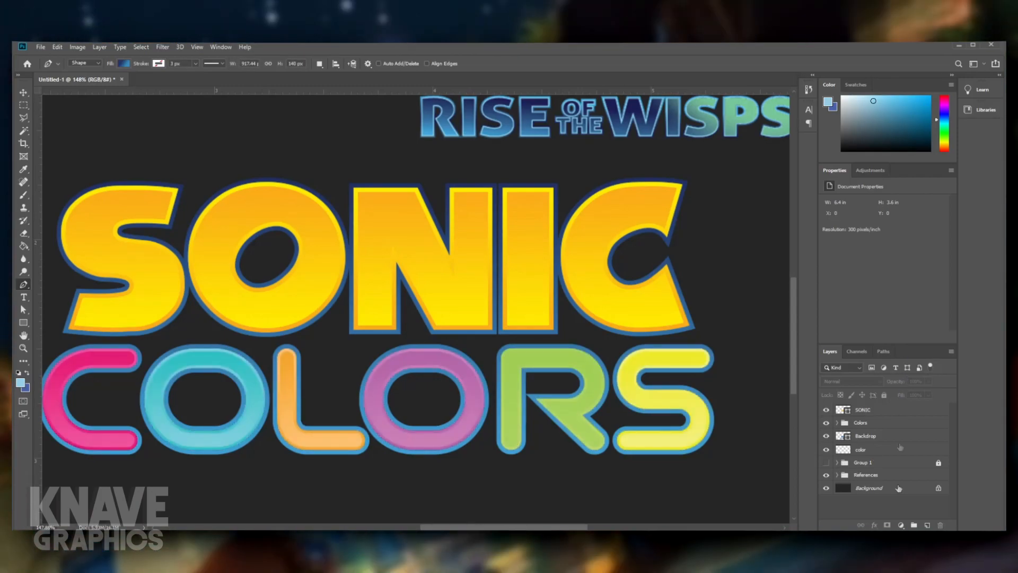
- Select the Backdrop layer and set the Pen tool's path operation to Combine Shapes
{"action": "left_click", "coordinate": [865, 435]}
{"action": "scroll", "coordinate": [335, 462], "scroll_direction": "down", "scroll_amount": 6}
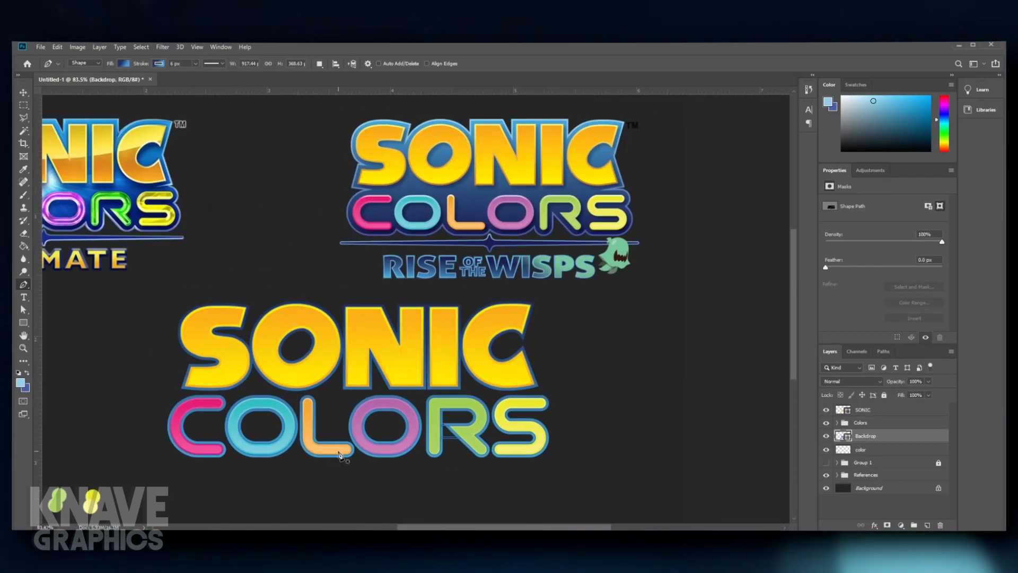
{"action": "scroll", "coordinate": [335, 460], "scroll_direction": "up", "scroll_amount": 5}
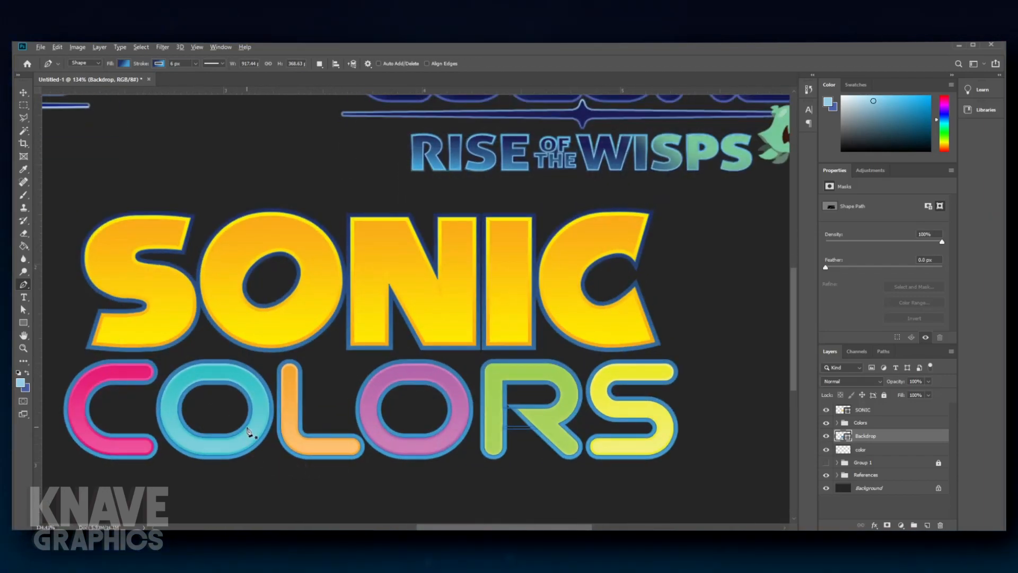
{"action": "left_click_drag", "start_coordinate": [270, 342], "coordinate": [358, 326]}
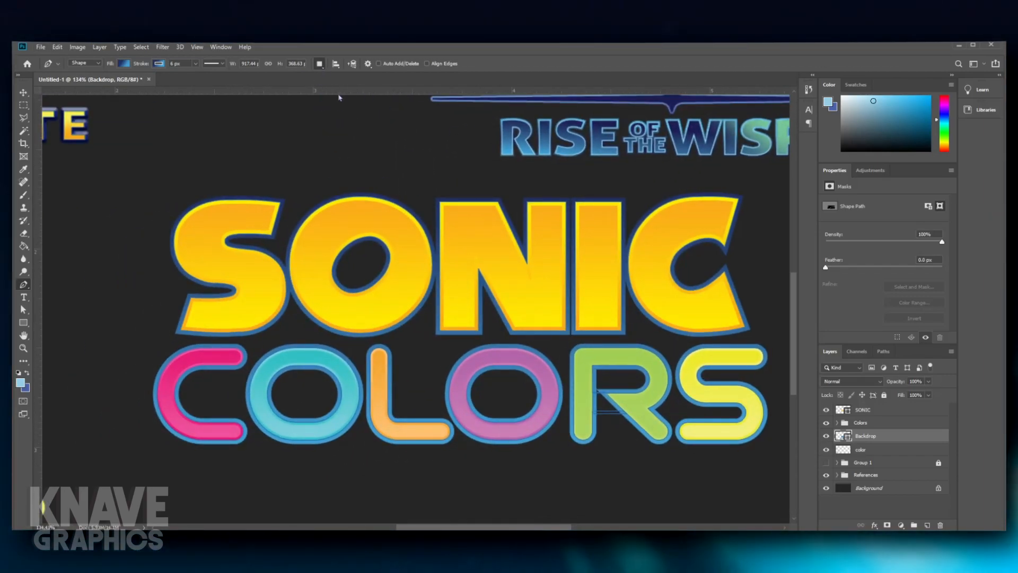
{"action": "scroll", "coordinate": [381, 291], "scroll_direction": "down", "scroll_amount": 2}
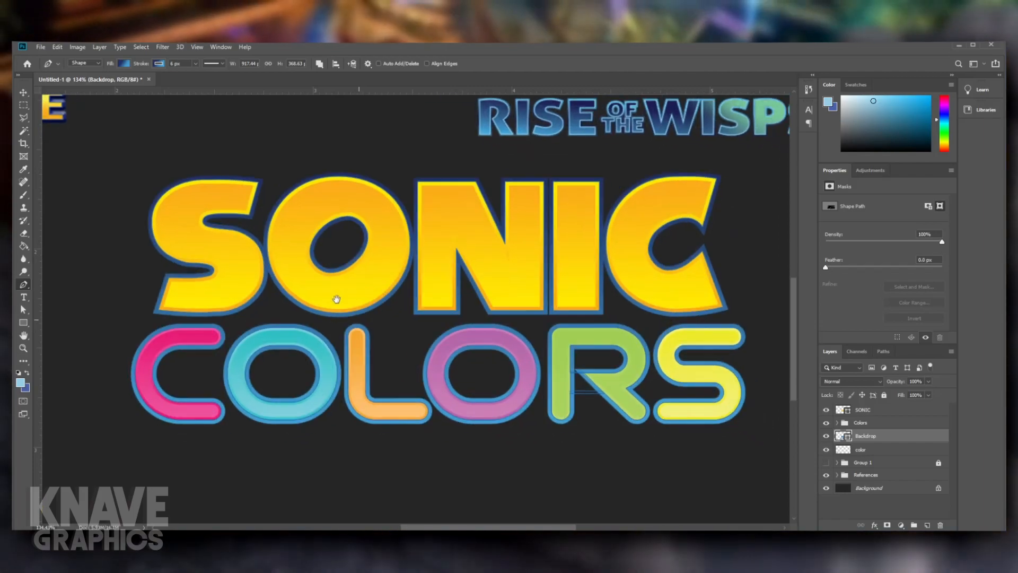
{"action": "scroll", "coordinate": [336, 302], "scroll_direction": "down", "scroll_amount": 3}
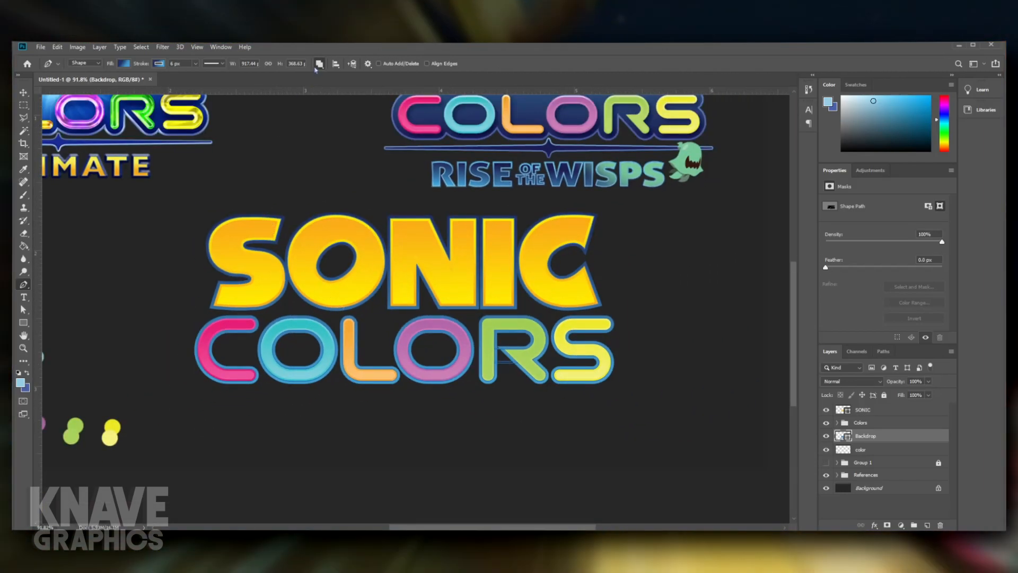
- Reverse the Backdrop's stroke gradient so it runs from light blue at the top to dark blue at the bottom
{"action": "scroll", "coordinate": [284, 356], "scroll_direction": "up", "scroll_amount": 1}
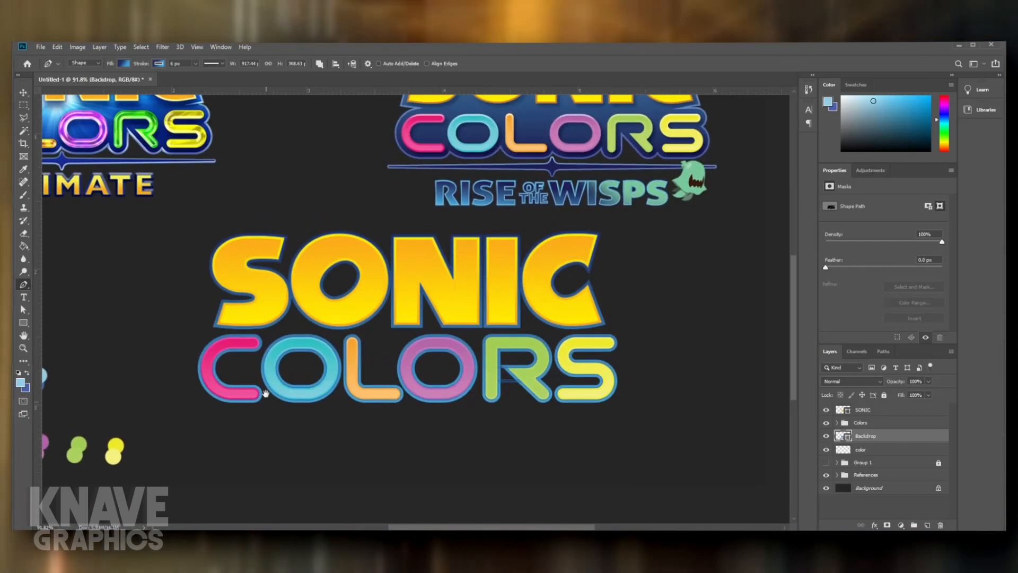
{"action": "scroll", "coordinate": [267, 391], "scroll_direction": "up", "scroll_amount": 4}
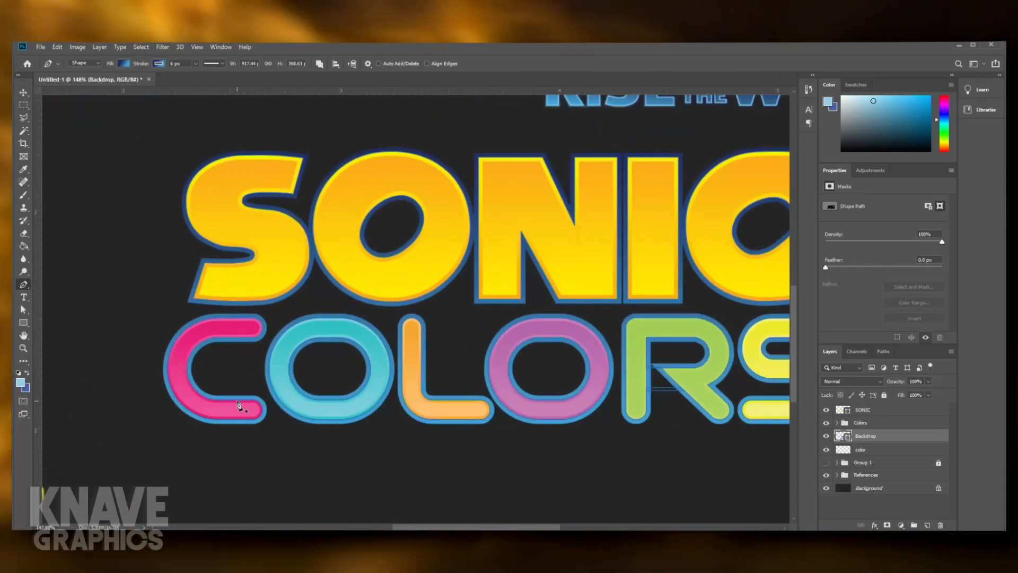
{"action": "scroll", "coordinate": [301, 361], "scroll_direction": "down", "scroll_amount": 4}
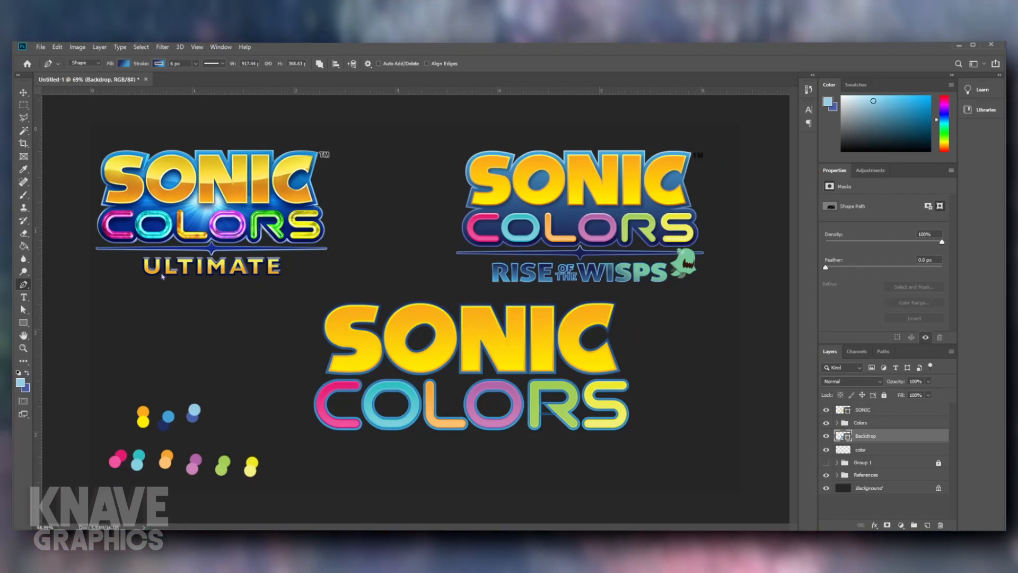
{"action": "scroll", "coordinate": [443, 423], "scroll_direction": "up", "scroll_amount": 5}
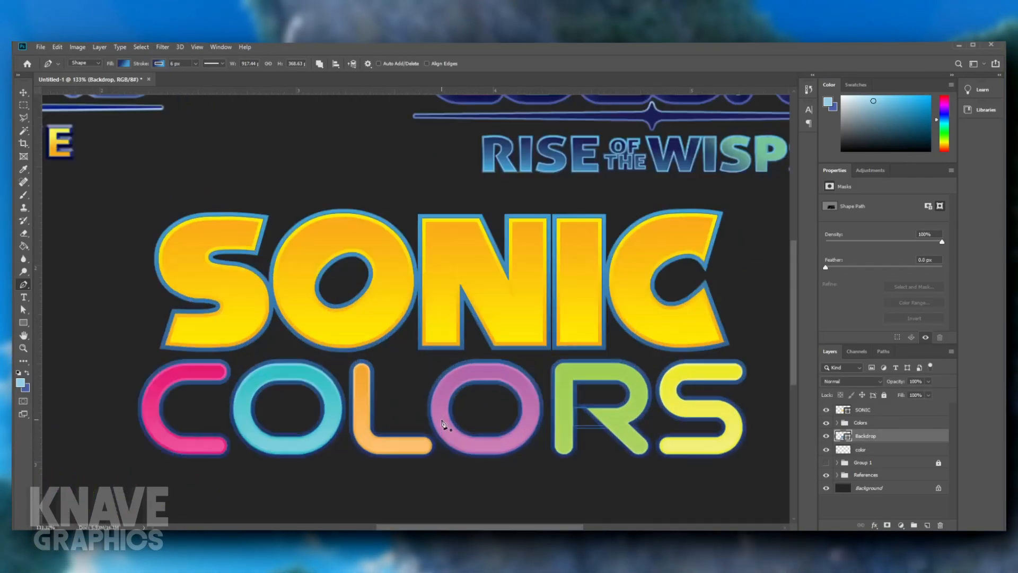
{"action": "scroll", "coordinate": [398, 380], "scroll_direction": "down", "scroll_amount": 5}
{"action": "scroll", "coordinate": [285, 393], "scroll_direction": "up", "scroll_amount": 2}
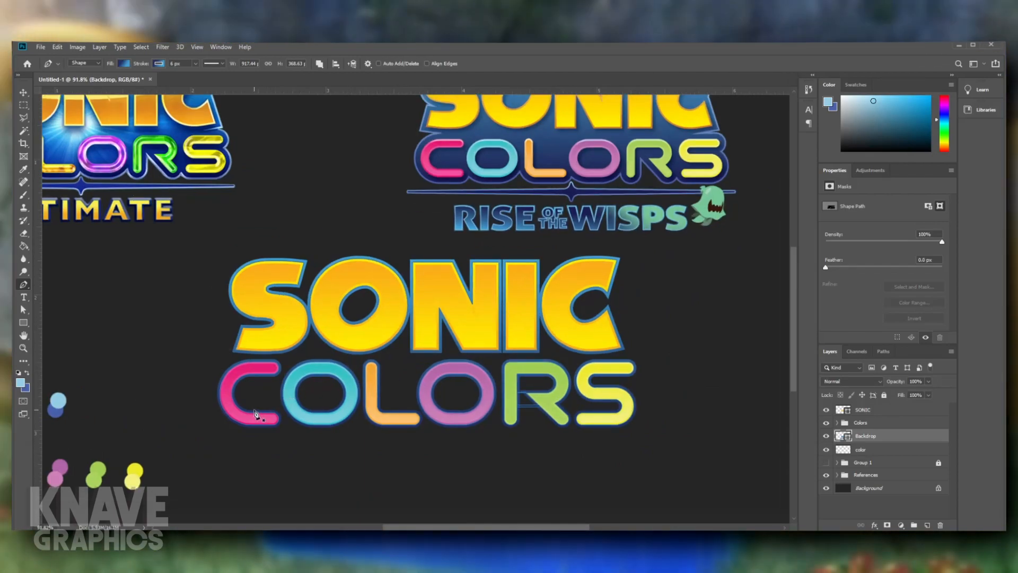
{"action": "left_click", "coordinate": [254, 409]}
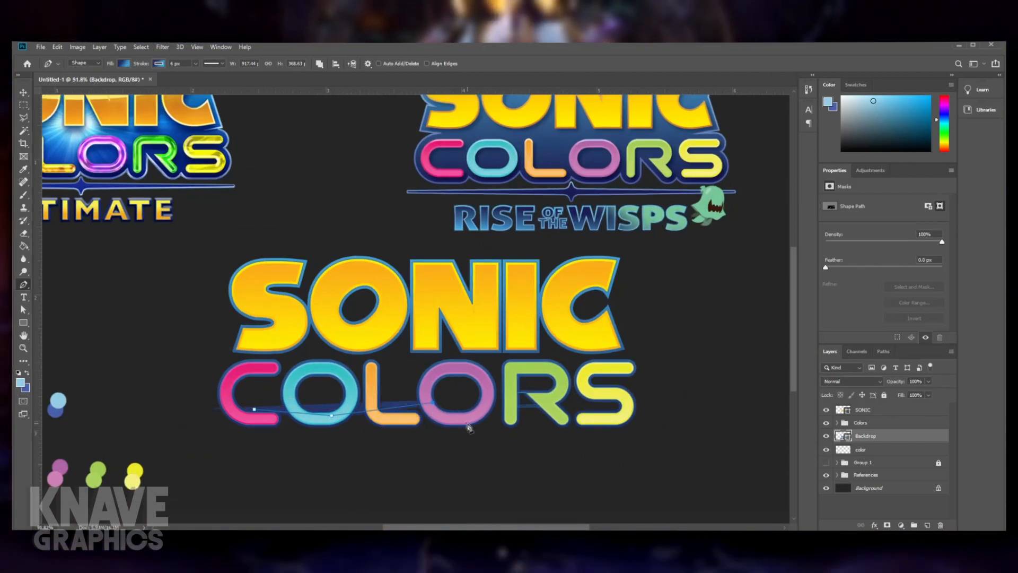
{"action": "key", "text": "ctrl+z"}
{"action": "key", "text": "ctrl+z"}
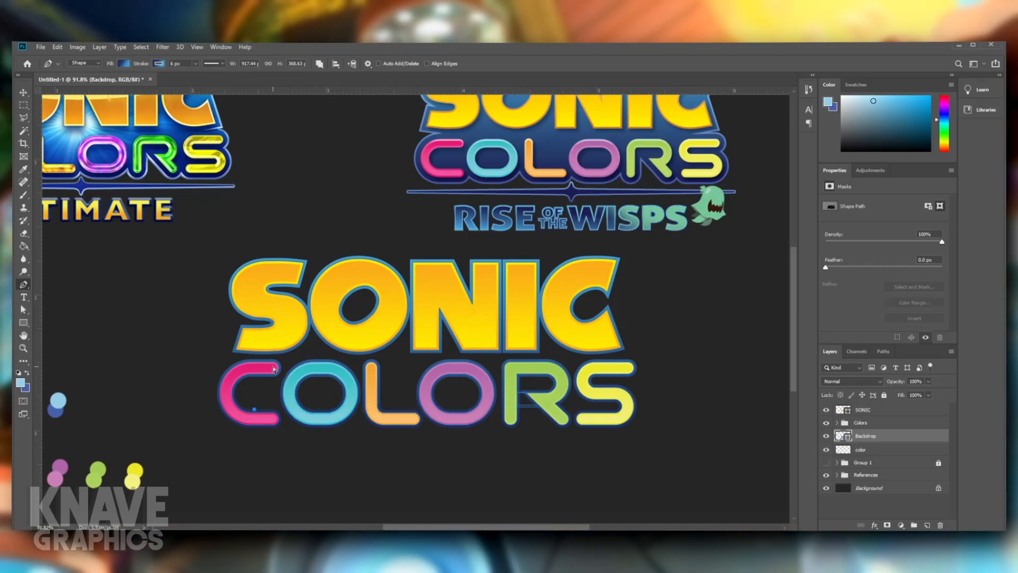
- Try to draw a curved filler shape on the Backdrop between the S of SONIC and the C of COLORS
{"action": "left_click_drag", "start_coordinate": [270, 367], "coordinate": [335, 366]}
{"action": "scroll", "coordinate": [276, 344], "scroll_direction": "up", "scroll_amount": 13}
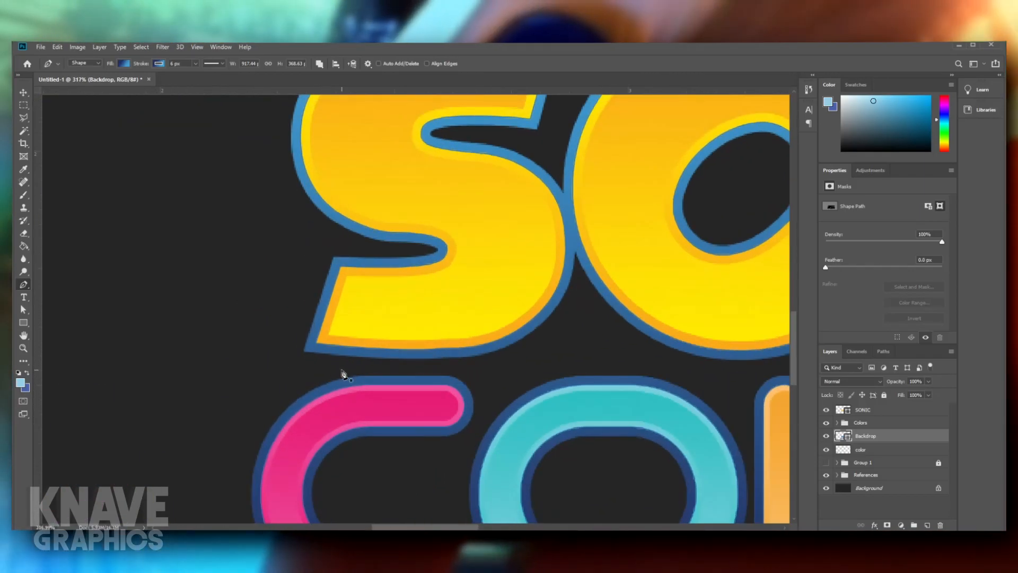
{"action": "left_click_drag", "start_coordinate": [266, 439], "coordinate": [270, 498]}
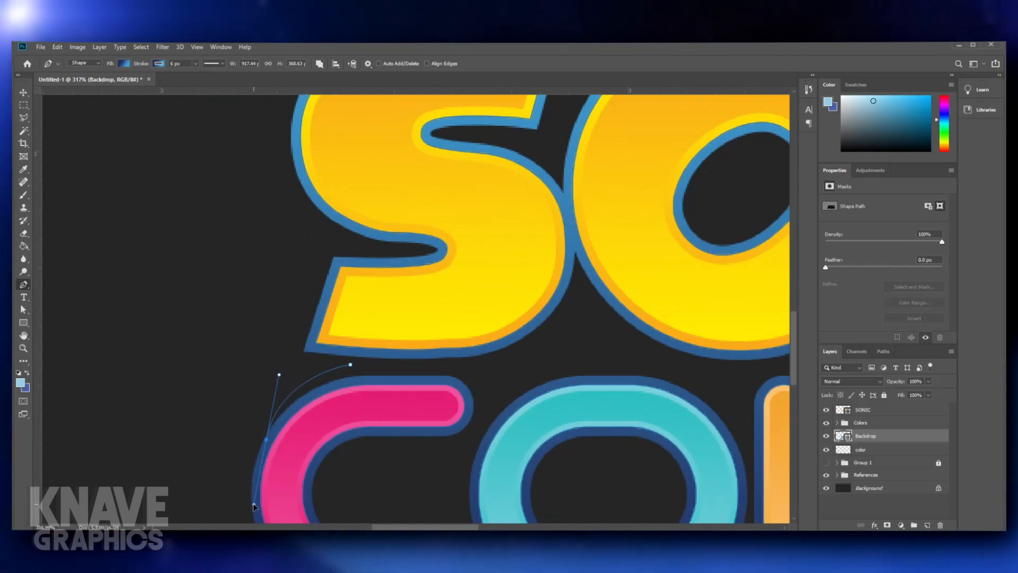
{"action": "left_click_drag", "start_coordinate": [251, 505], "coordinate": [250, 504]}
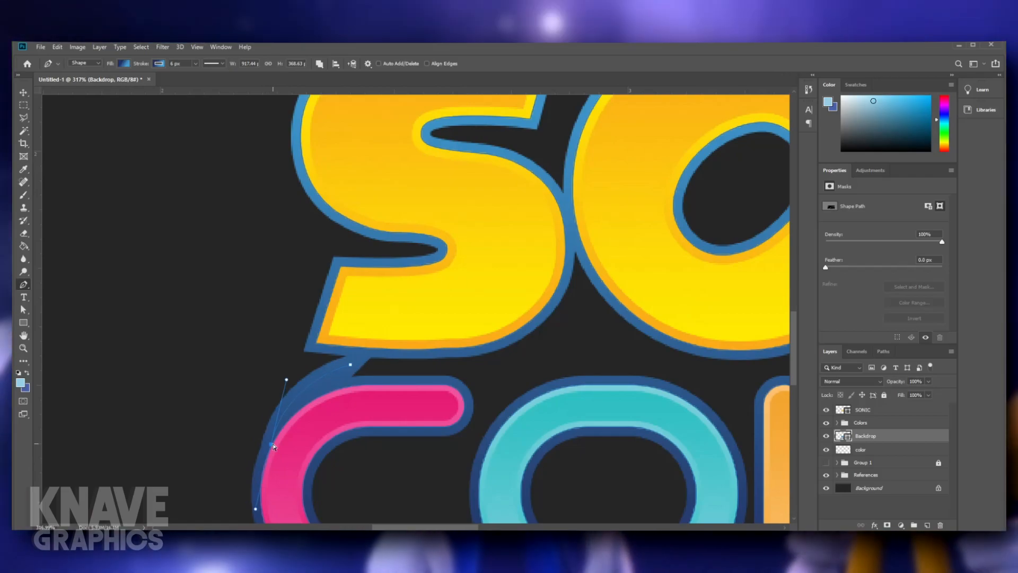
{"action": "left_click_drag", "start_coordinate": [256, 508], "coordinate": [272, 444]}
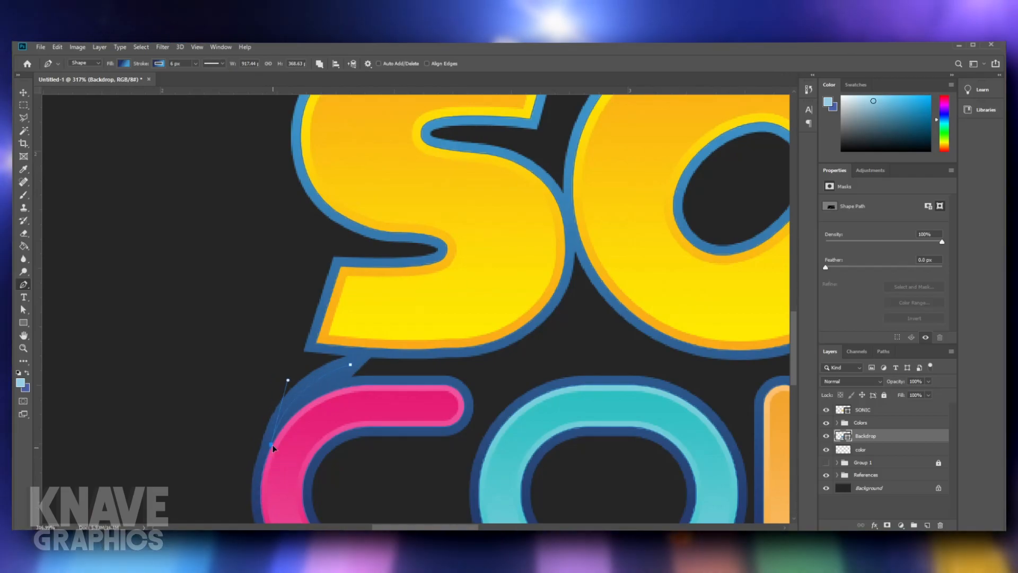
{"action": "scroll", "coordinate": [405, 369], "scroll_direction": "down", "scroll_amount": 2}
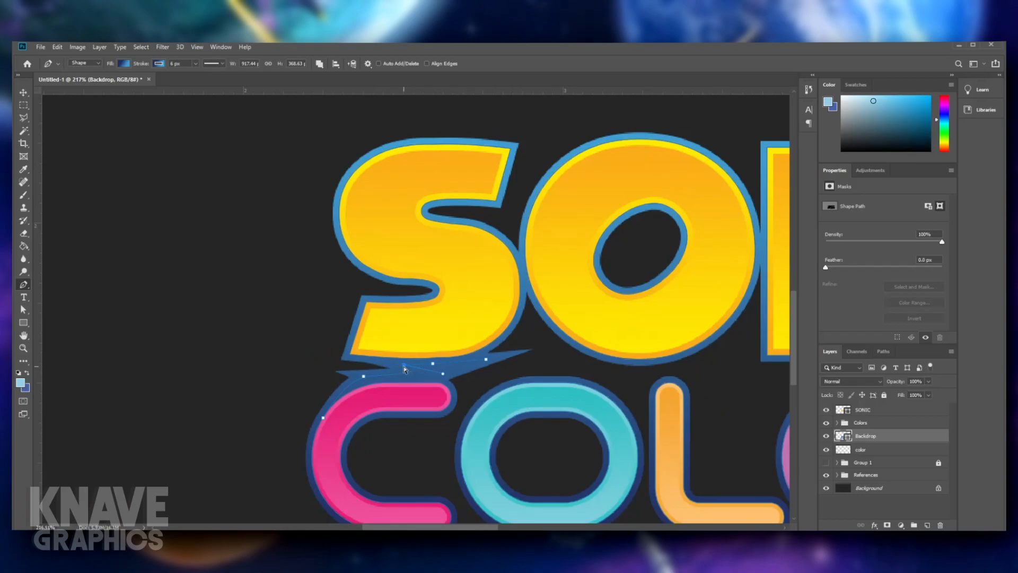
- Undo the filler shapes drawn between the S of SONIC and the C of COLORS
{"action": "key", "text": "ctrl+z"}
{"action": "key", "text": "ctrl+z"}
{"action": "key", "text": "ctrl+z"}
{"action": "key", "text": "ctrl+z"}
{"action": "key", "text": "ctrl+z"}
{"action": "key", "text": "ctrl+z"}
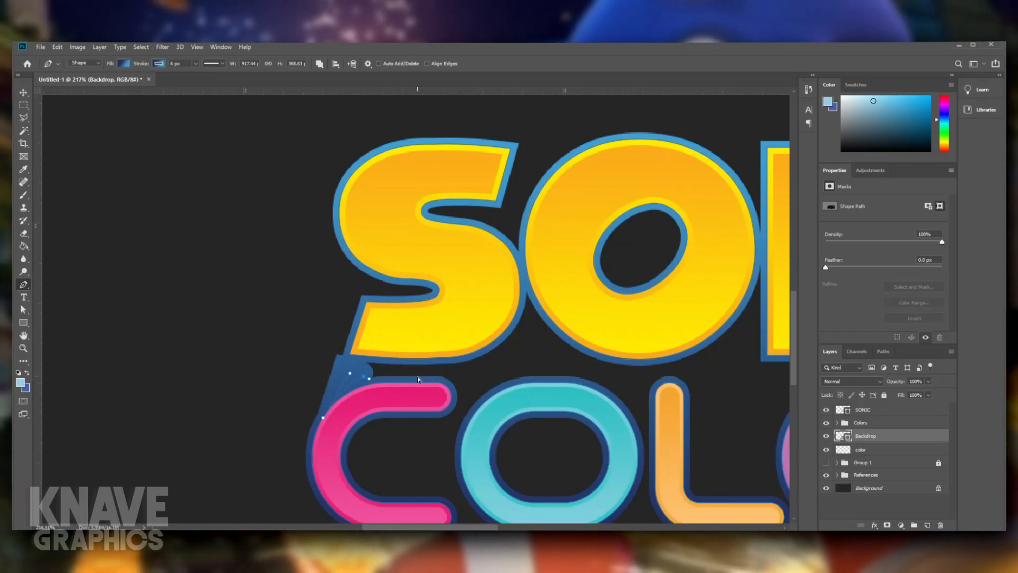
{"action": "key", "text": "ctrl+z"}
{"action": "key", "text": "ctrl+shift+z"}
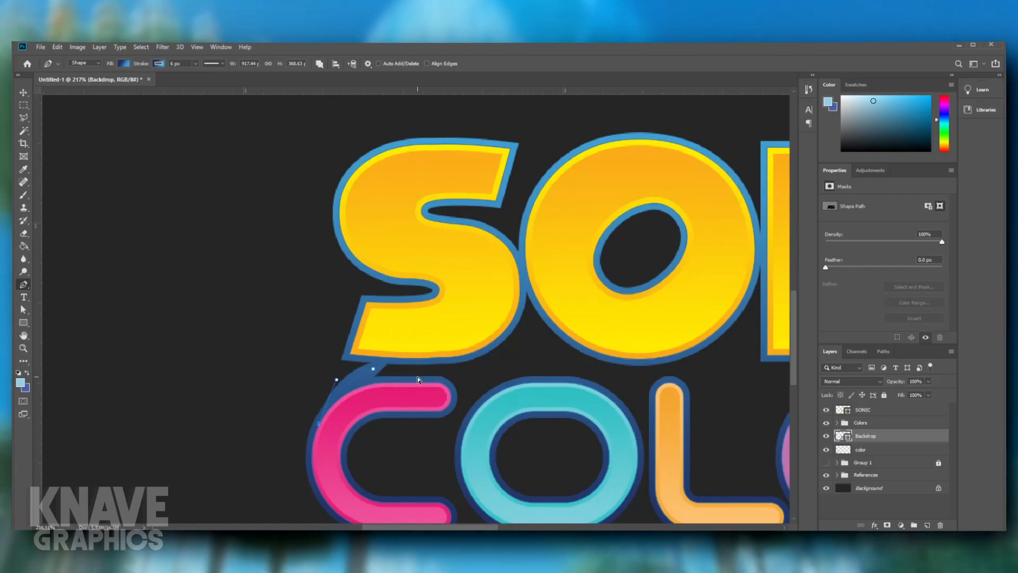
{"action": "key", "text": "ctrl+z"}
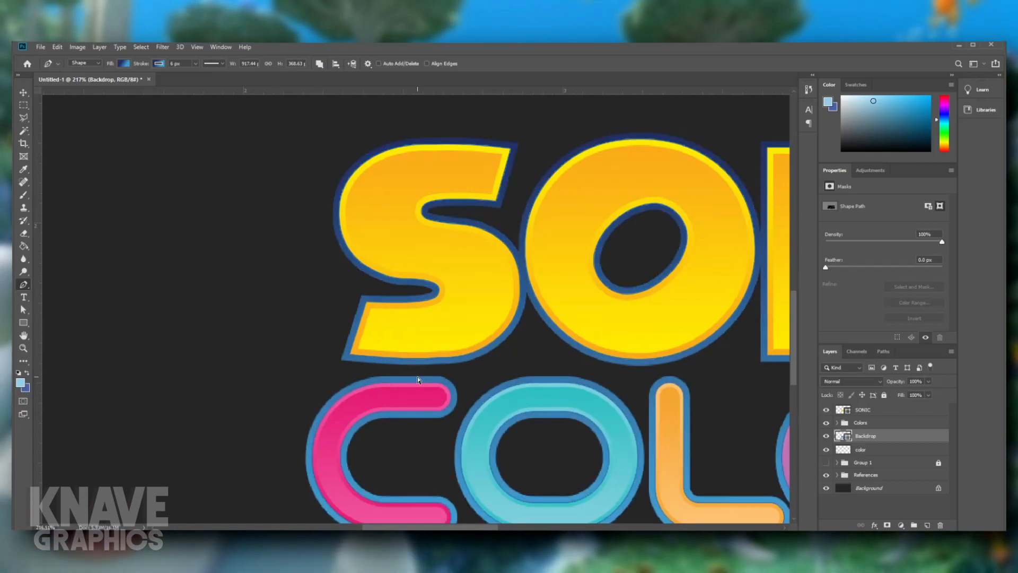
- Set the Backdrop's stroke width to 11 px, using the reference logos as a guide
{"action": "scroll", "coordinate": [470, 432], "scroll_direction": "down", "scroll_amount": 7}
{"action": "scroll", "coordinate": [470, 432], "scroll_direction": "up", "scroll_amount": 3}
{"action": "left_click_drag", "start_coordinate": [486, 325], "coordinate": [309, 471]}
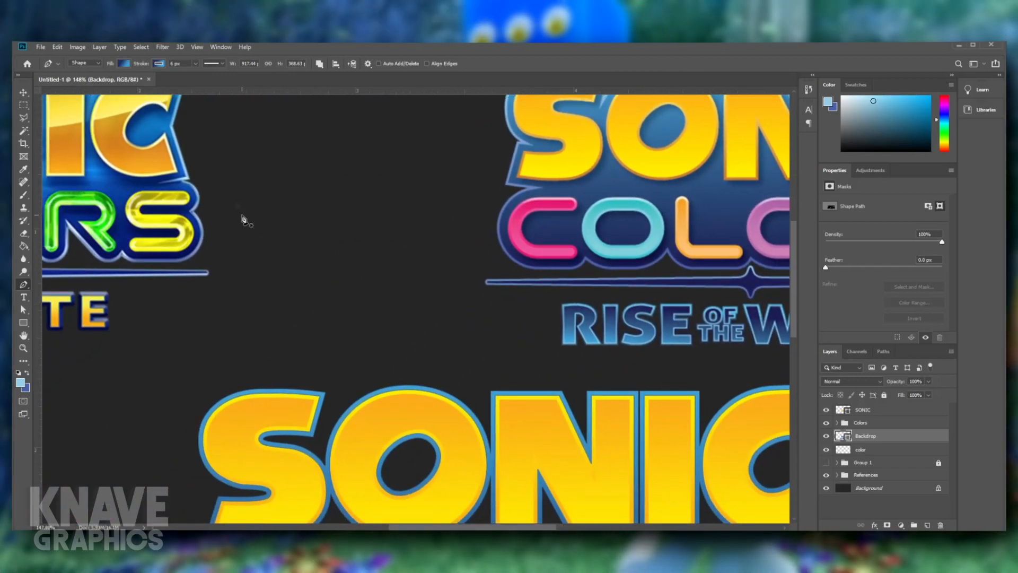
{"action": "double_click", "coordinate": [177, 64]}
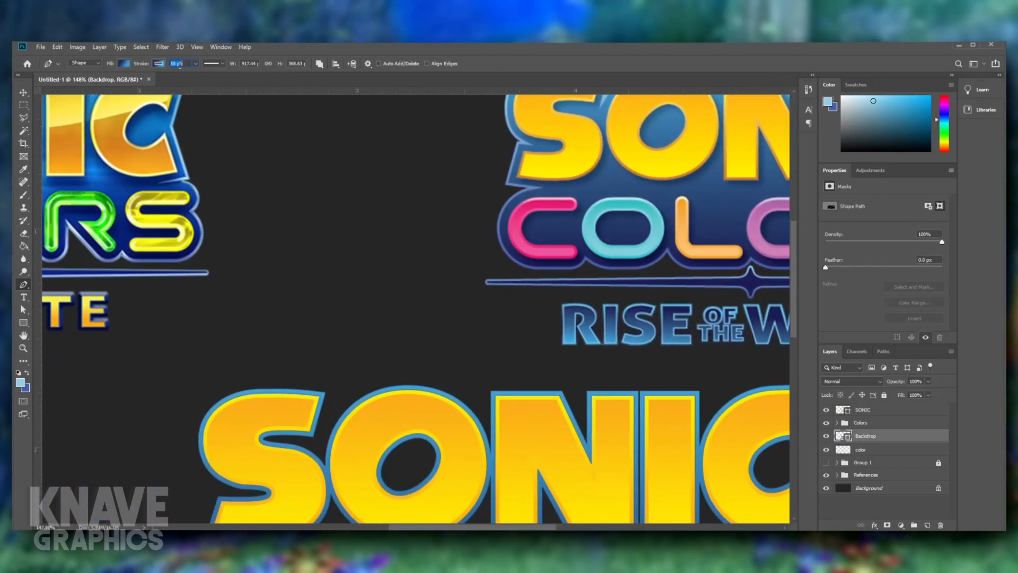
{"action": "type", "text": "11"}
{"action": "key", "text": "Return"}
{"action": "scroll", "coordinate": [314, 325], "scroll_direction": "down", "scroll_amount": 5}
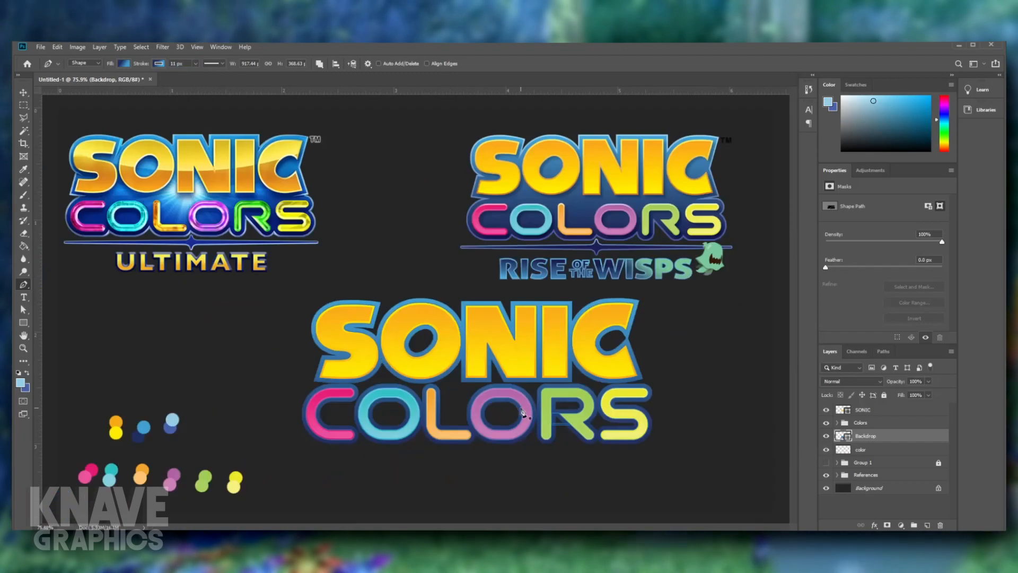
- Set the Backdrop's stroke width to 12 px
{"action": "scroll", "coordinate": [513, 405], "scroll_direction": "up", "scroll_amount": 2}
{"action": "scroll", "coordinate": [513, 406], "scroll_direction": "up", "scroll_amount": 2}
{"action": "left_click_drag", "start_coordinate": [440, 325], "coordinate": [437, 354]}
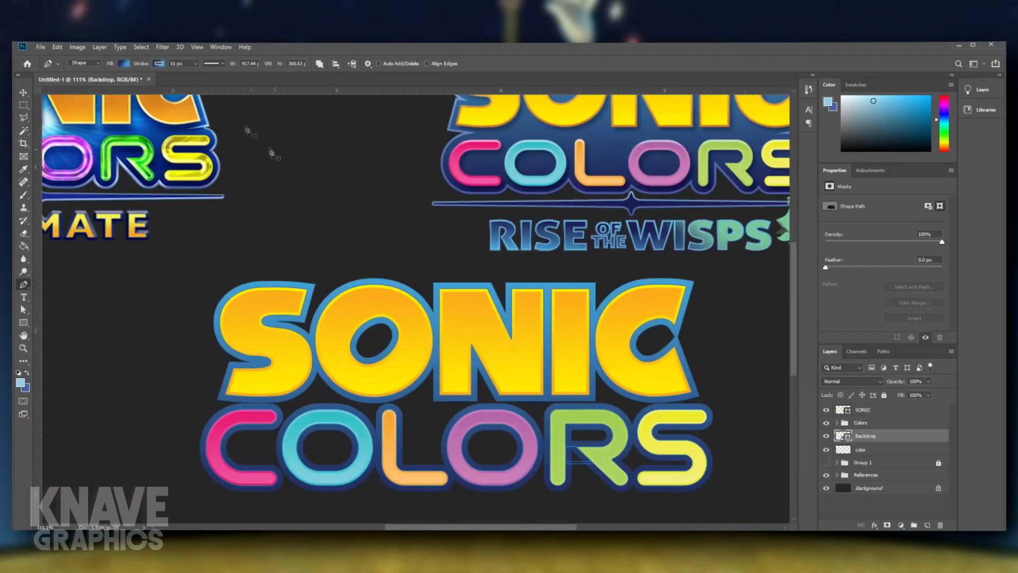
{"action": "left_click", "coordinate": [179, 64]}
{"action": "key", "text": "Up"}
{"action": "key", "text": "Return"}
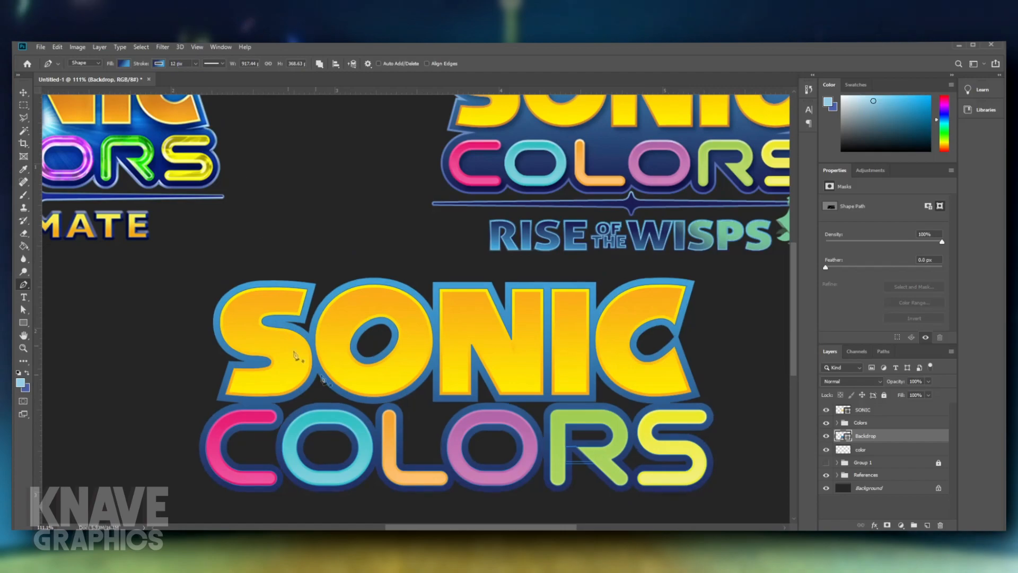
- Deselect the Backdrop and examine its outline around the SONIC and COLORS lettering against the reference logos
{"action": "left_click", "coordinate": [330, 494], "text": "ctrl"}
{"action": "scroll", "coordinate": [321, 446], "scroll_direction": "down", "scroll_amount": 4}
{"action": "scroll", "coordinate": [304, 428], "scroll_direction": "up", "scroll_amount": 2}
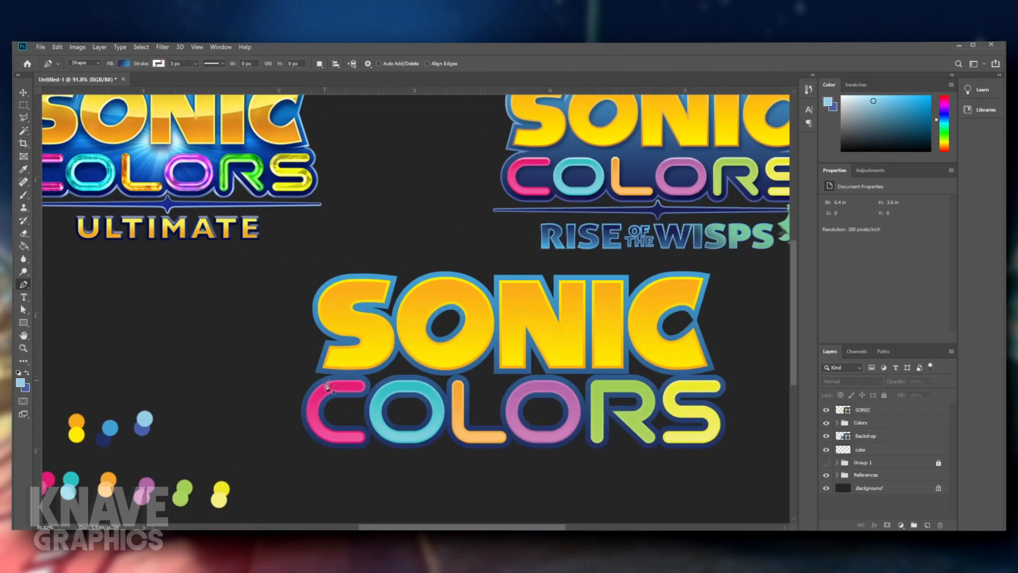
{"action": "left_click_drag", "start_coordinate": [444, 290], "coordinate": [360, 310]}
{"action": "left_click_drag", "start_coordinate": [328, 361], "coordinate": [373, 333]}
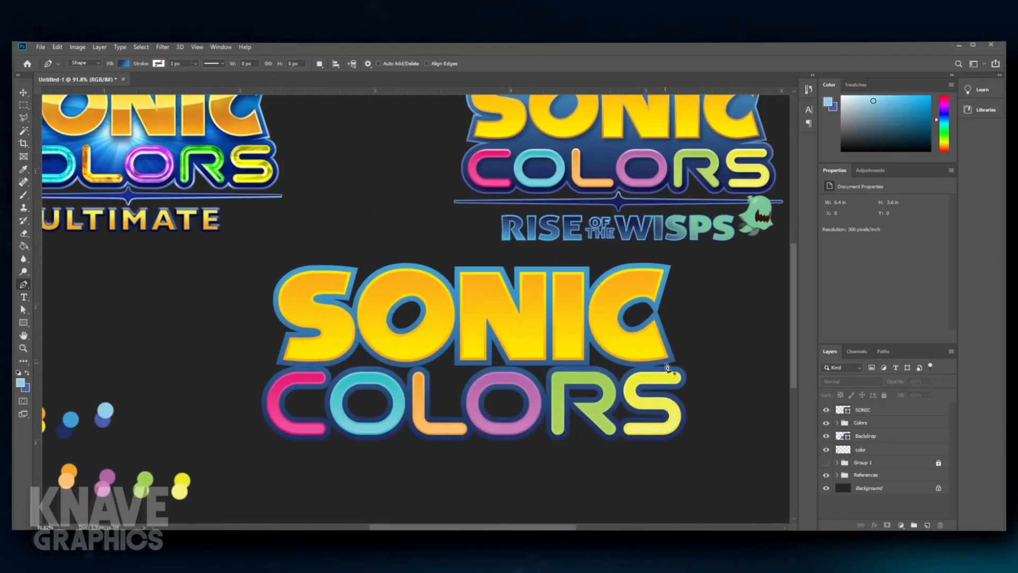
{"action": "left_click_drag", "start_coordinate": [667, 367], "coordinate": [603, 374]}
{"action": "left_click_drag", "start_coordinate": [616, 416], "coordinate": [602, 419]}
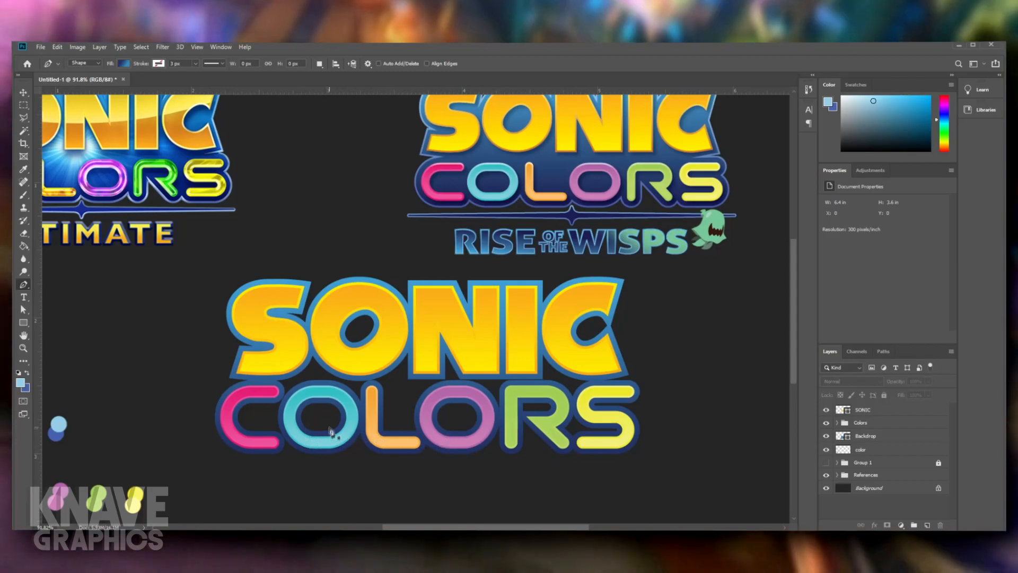
{"action": "left_click_drag", "start_coordinate": [280, 437], "coordinate": [287, 433]}
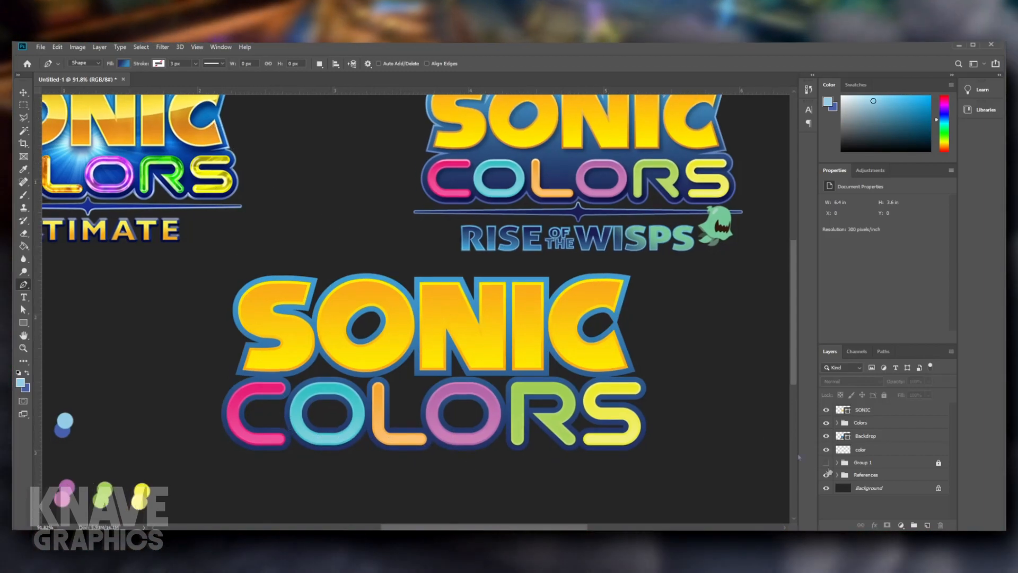
- Try a 14 px stroke width on the Backdrop and compare it with the reference logos
{"action": "left_click", "coordinate": [870, 435]}
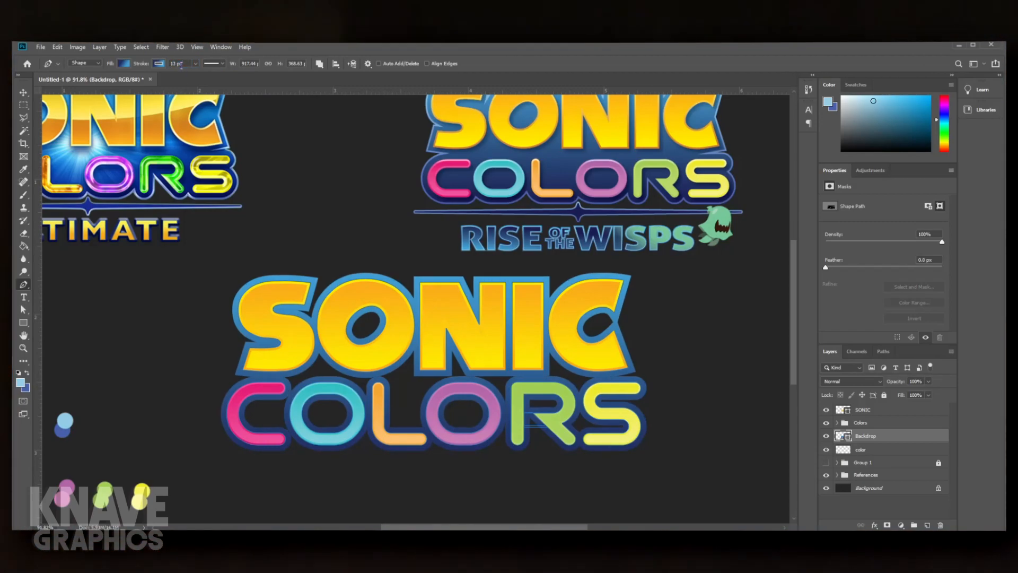
{"action": "left_click_drag", "start_coordinate": [511, 271], "coordinate": [488, 295]}
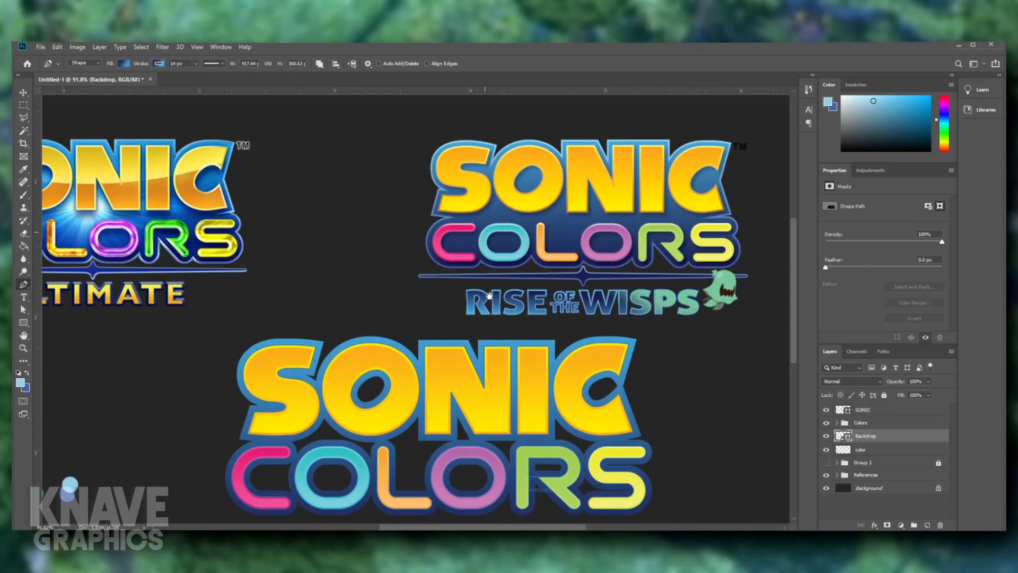
{"action": "scroll", "coordinate": [487, 390], "scroll_direction": "down", "scroll_amount": 9}
{"action": "scroll", "coordinate": [461, 366], "scroll_direction": "up", "scroll_amount": 8}
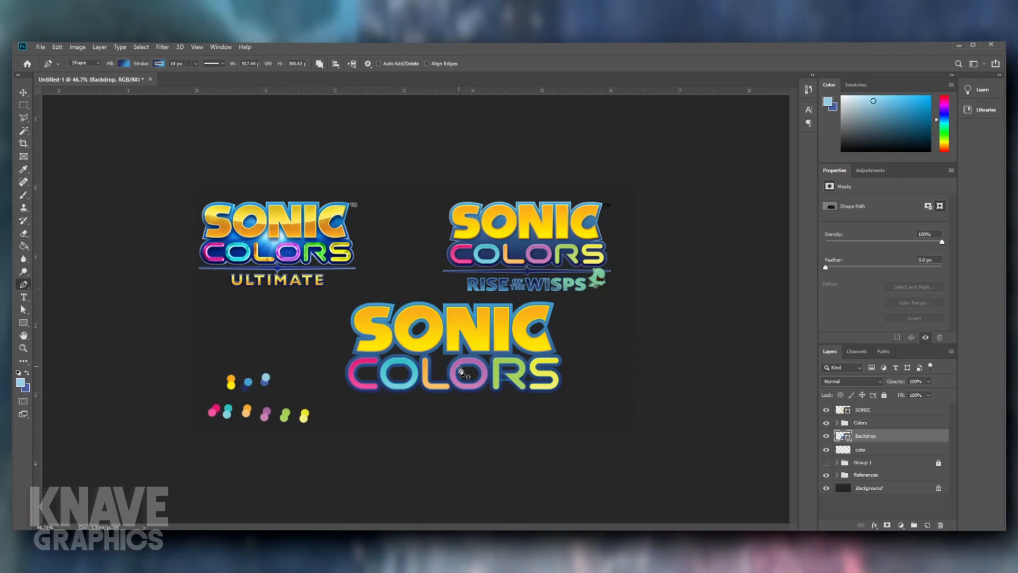
- Return the Backdrop's stroke width to 12 px
{"action": "scroll", "coordinate": [458, 361], "scroll_direction": "up", "scroll_amount": 2}
{"action": "scroll", "coordinate": [451, 336], "scroll_direction": "down", "scroll_amount": 5}
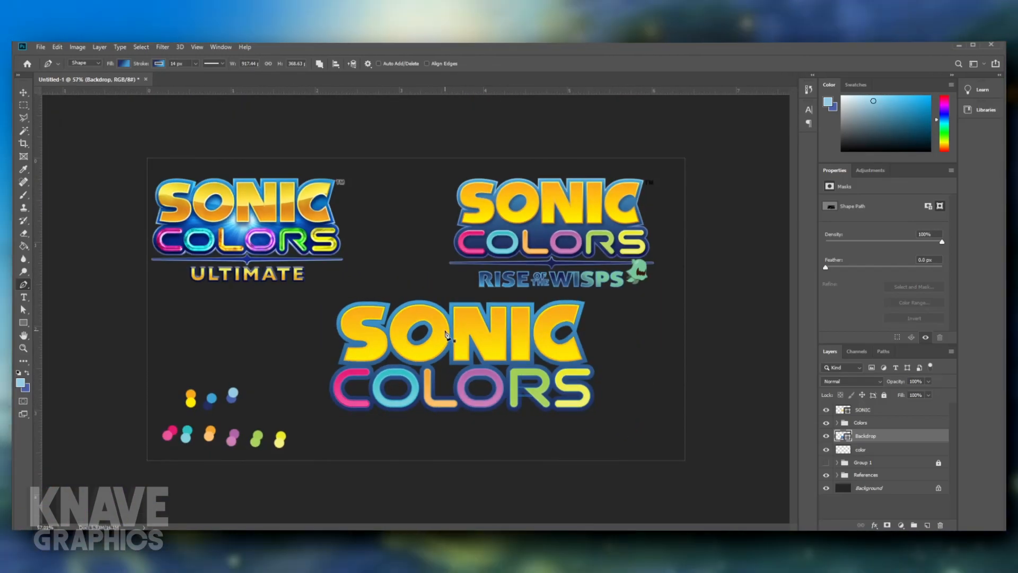
{"action": "scroll", "coordinate": [445, 331], "scroll_direction": "up", "scroll_amount": 4}
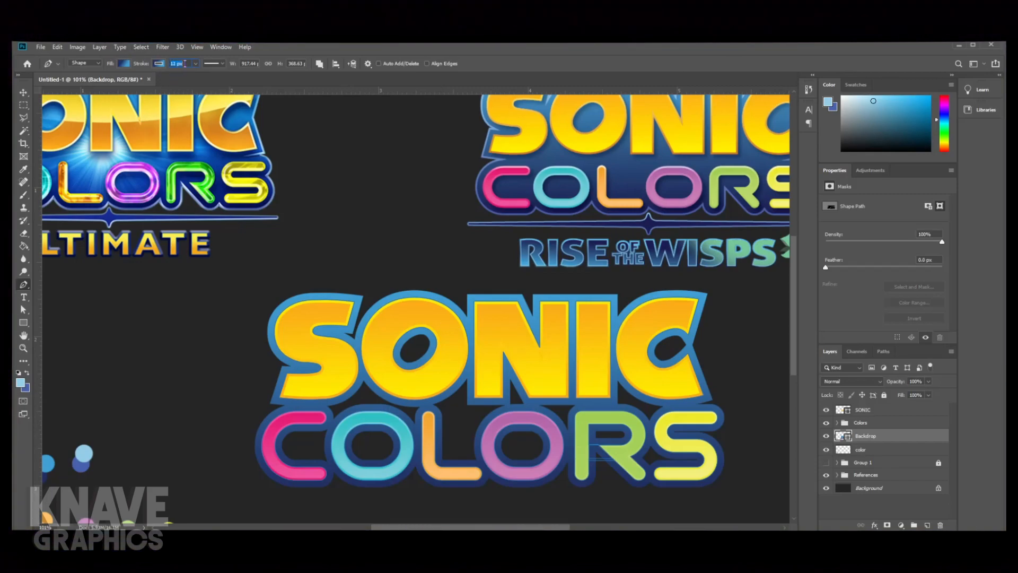
{"action": "key", "text": "Return"}
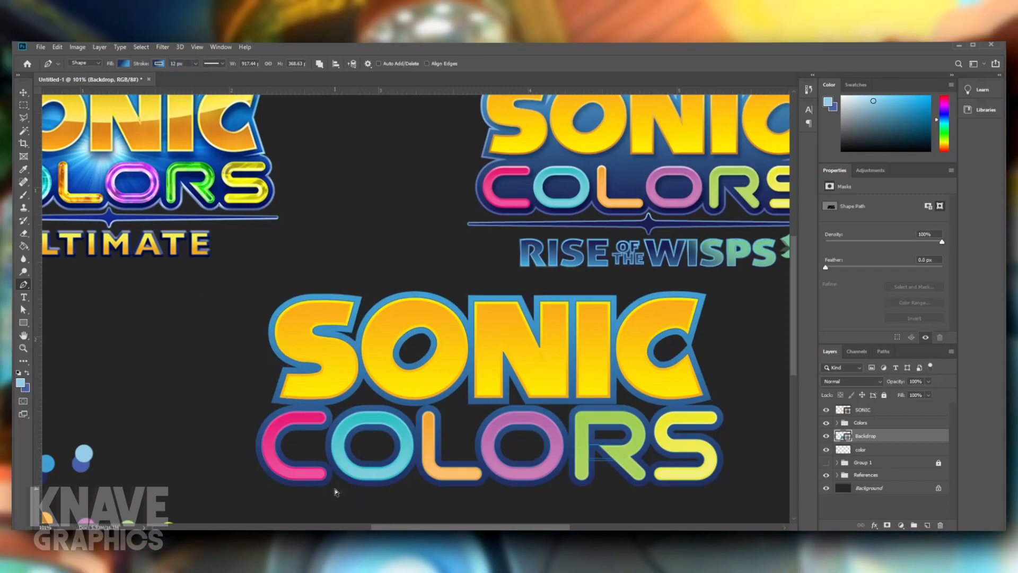
- Fill the Backdrop's gaps between and inside the SONIC and COLORS letters with Pen tool shapes, starting between the S and O of SONIC
{"action": "left_click_drag", "start_coordinate": [402, 444], "coordinate": [320, 425]}
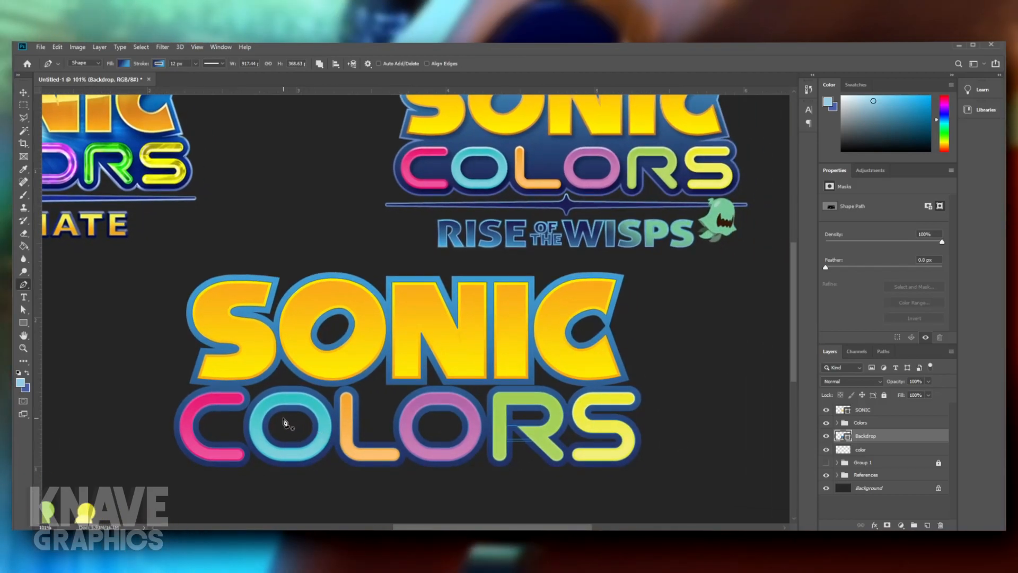
{"action": "scroll", "coordinate": [285, 423], "scroll_direction": "up", "scroll_amount": 5}
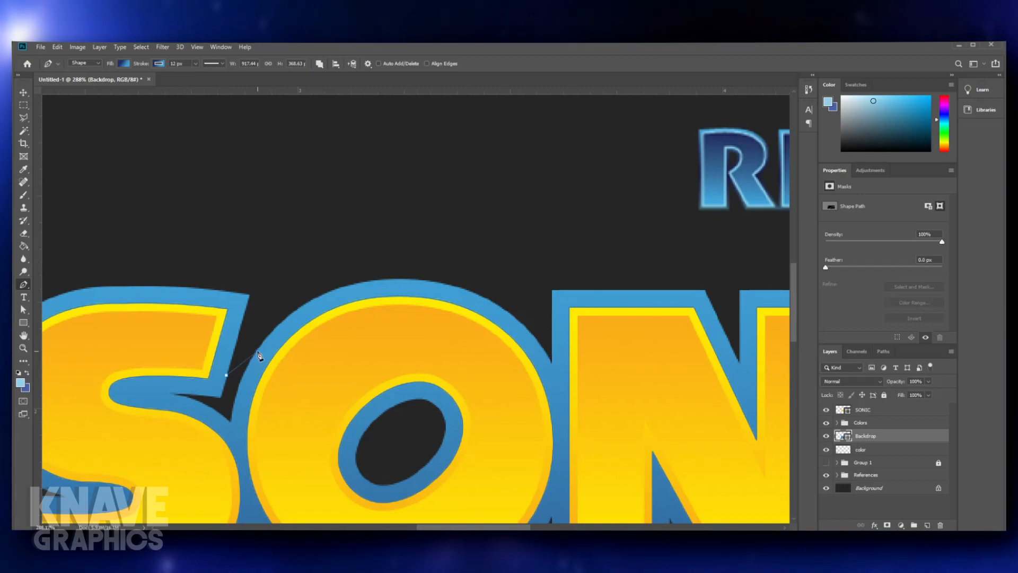
{"action": "key", "text": "ctrl+z"}
{"action": "left_click", "coordinate": [248, 364]}
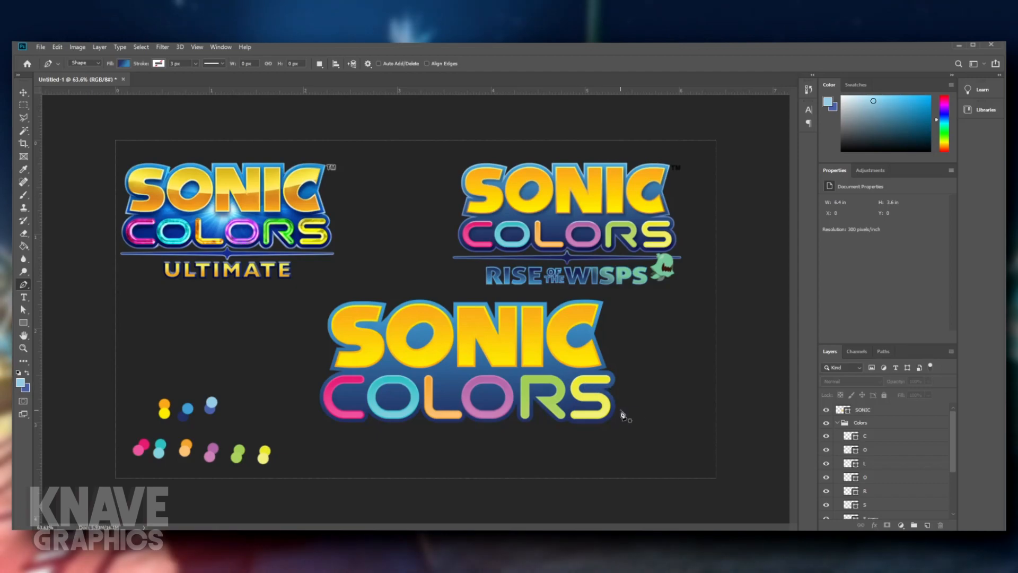
- Compare the filled Backdrop with the Rise of the Wisps reference, and check the S copy layer and the R and S of COLORS up close
{"action": "scroll", "coordinate": [640, 426], "scroll_direction": "up", "scroll_amount": 3}
{"action": "left_click_drag", "start_coordinate": [748, 420], "coordinate": [617, 509]}
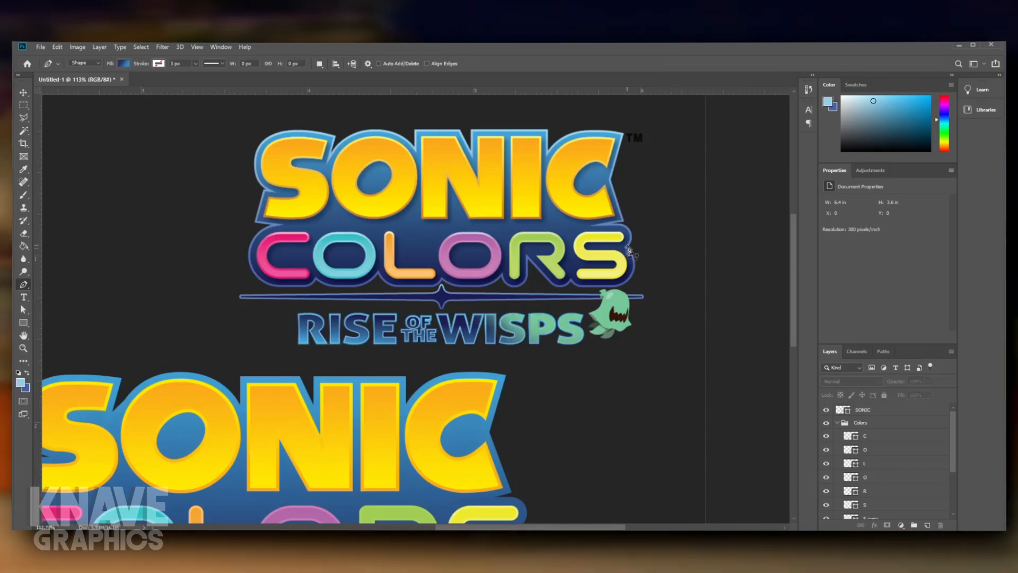
{"action": "left_click_drag", "start_coordinate": [618, 372], "coordinate": [619, 297]}
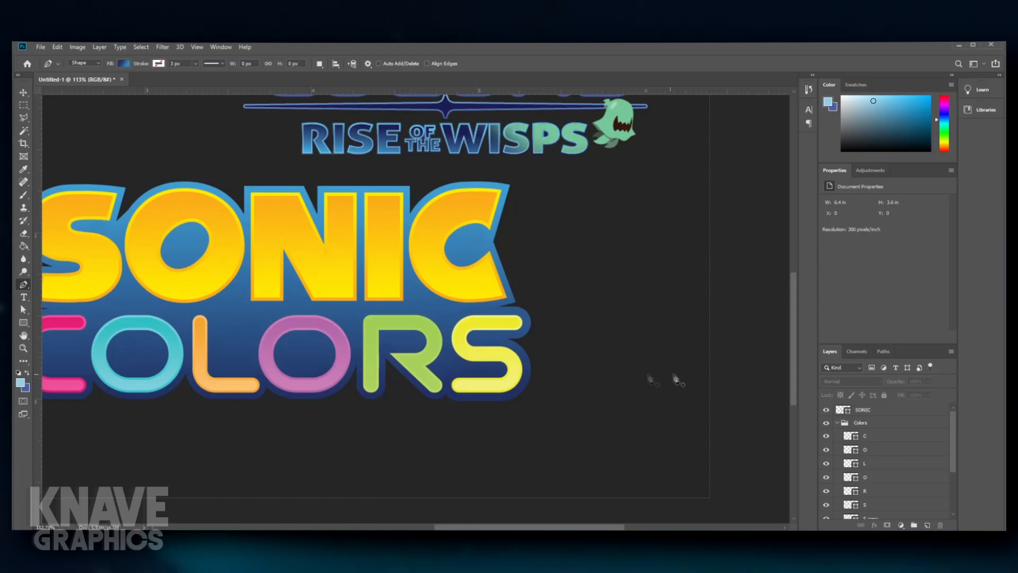
{"action": "scroll", "coordinate": [866, 489], "scroll_direction": "down", "scroll_amount": 3}
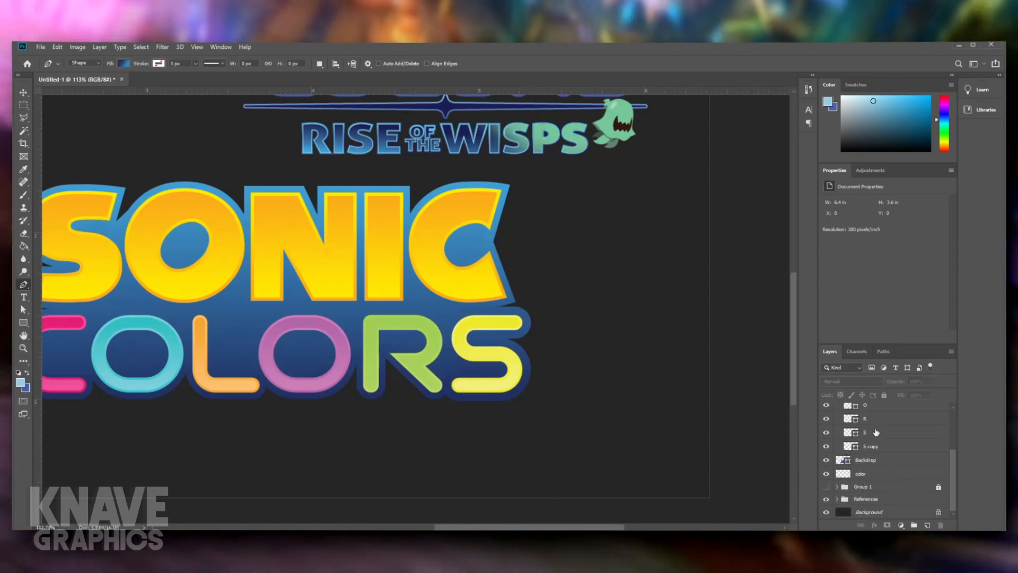
{"action": "left_click", "coordinate": [827, 447]}
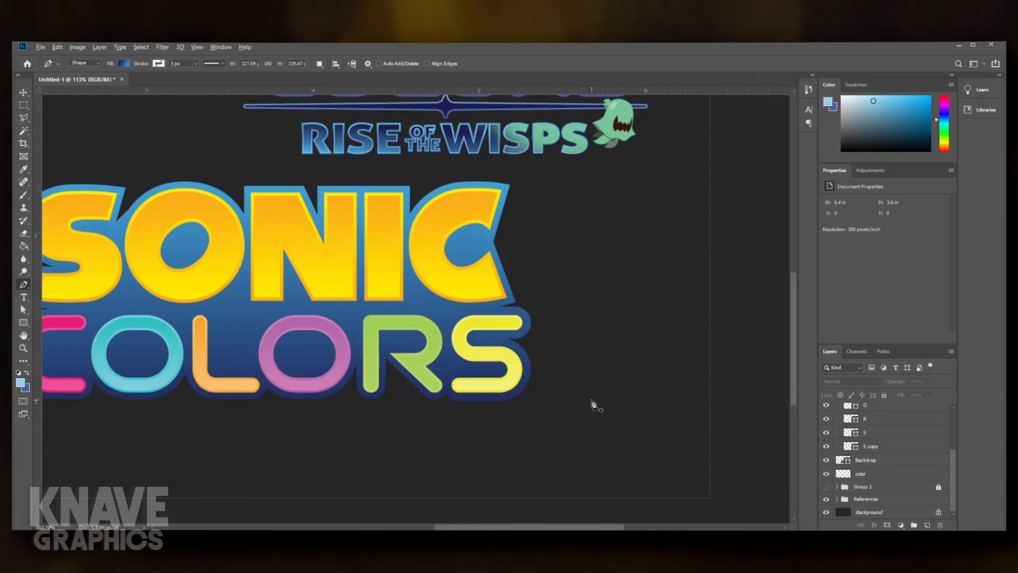
{"action": "scroll", "coordinate": [465, 336], "scroll_direction": "up", "scroll_amount": 10}
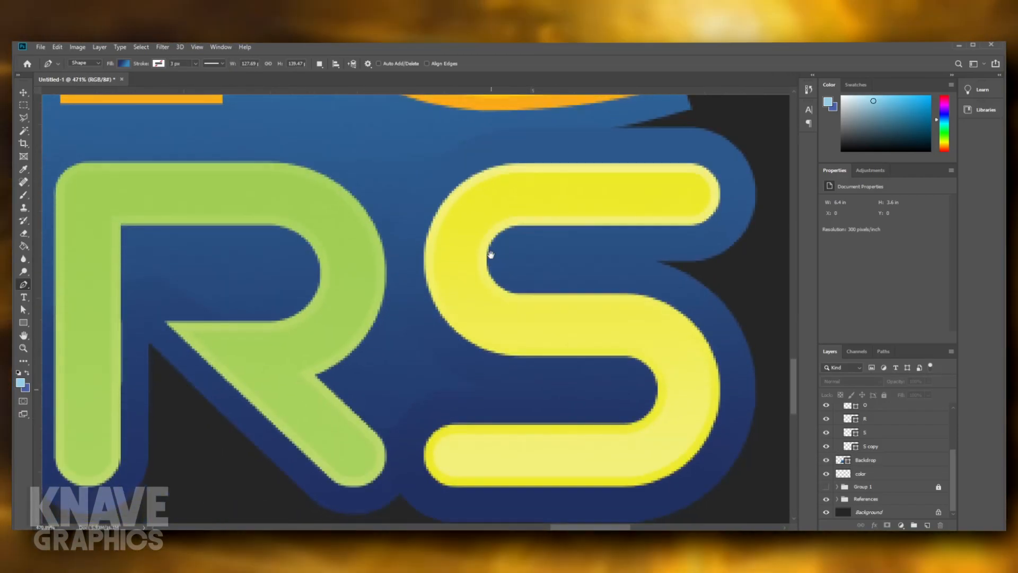
{"action": "left_click_drag", "start_coordinate": [491, 255], "coordinate": [485, 249]}
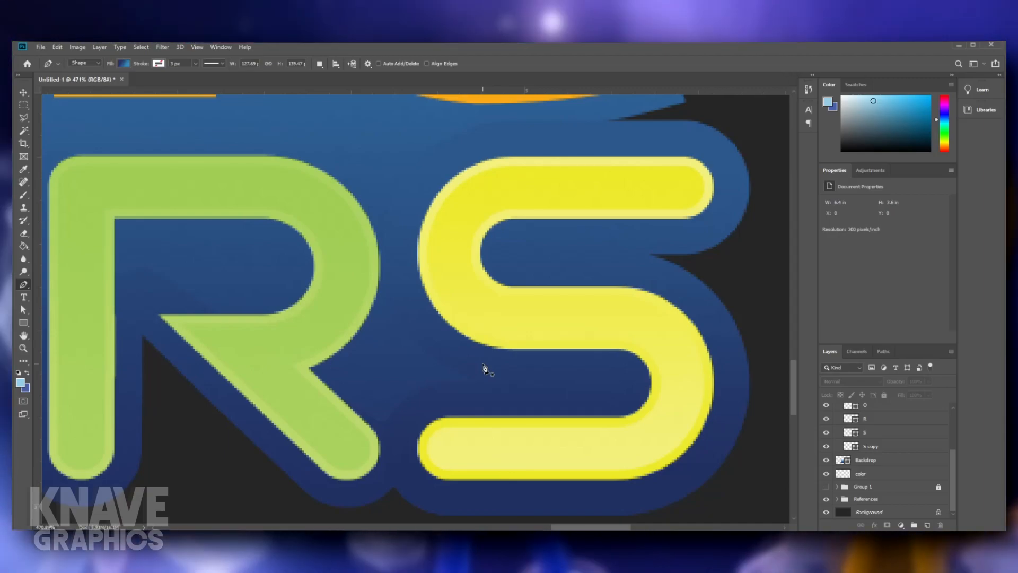
{"action": "scroll", "coordinate": [516, 384], "scroll_direction": "down", "scroll_amount": 6}
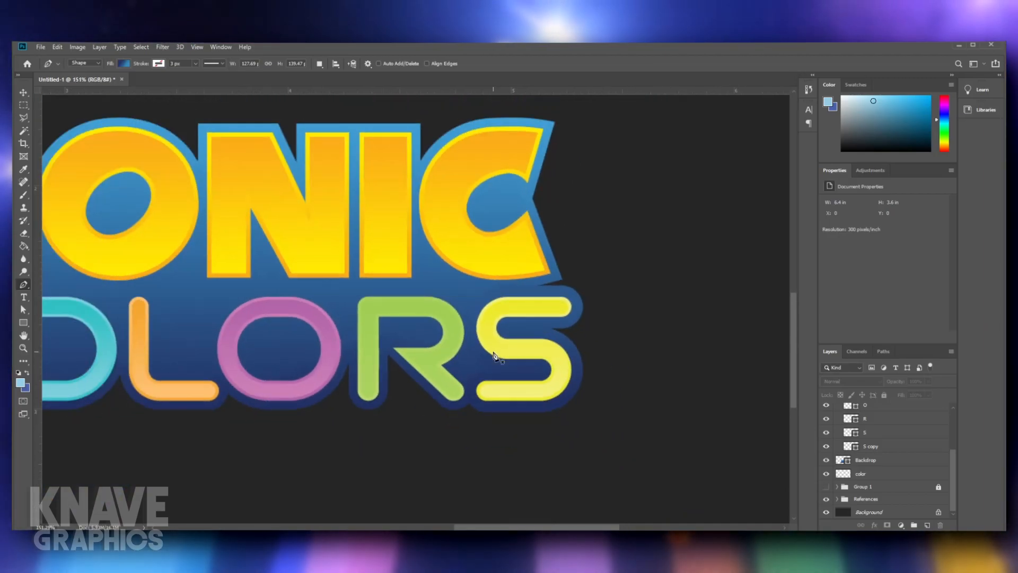
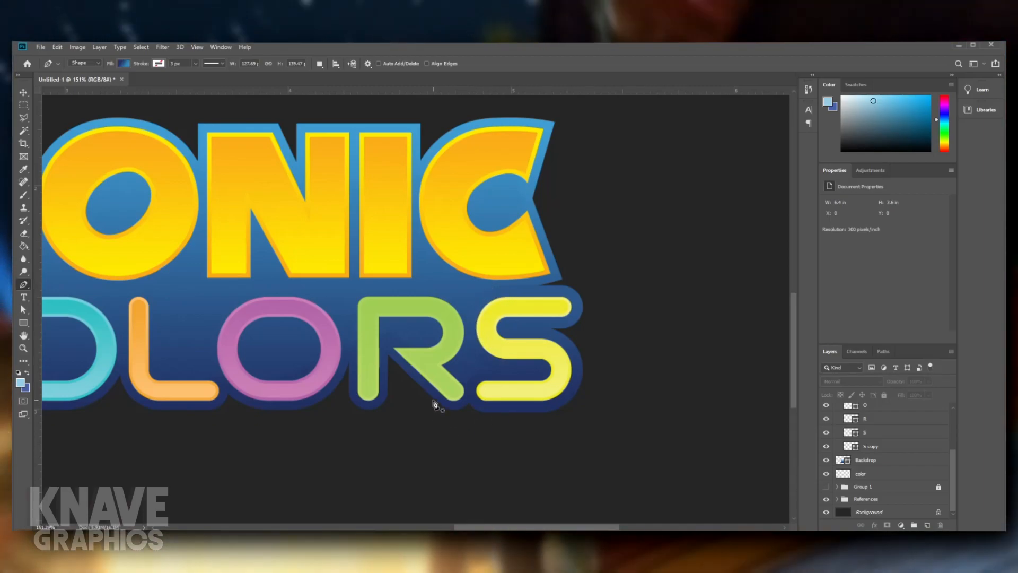
- Duplicate the SONIC, Colors and Backdrop layers, and place the copies as one group directly beneath the original Backdrop
{"action": "scroll", "coordinate": [433, 404], "scroll_direction": "down", "scroll_amount": 5}
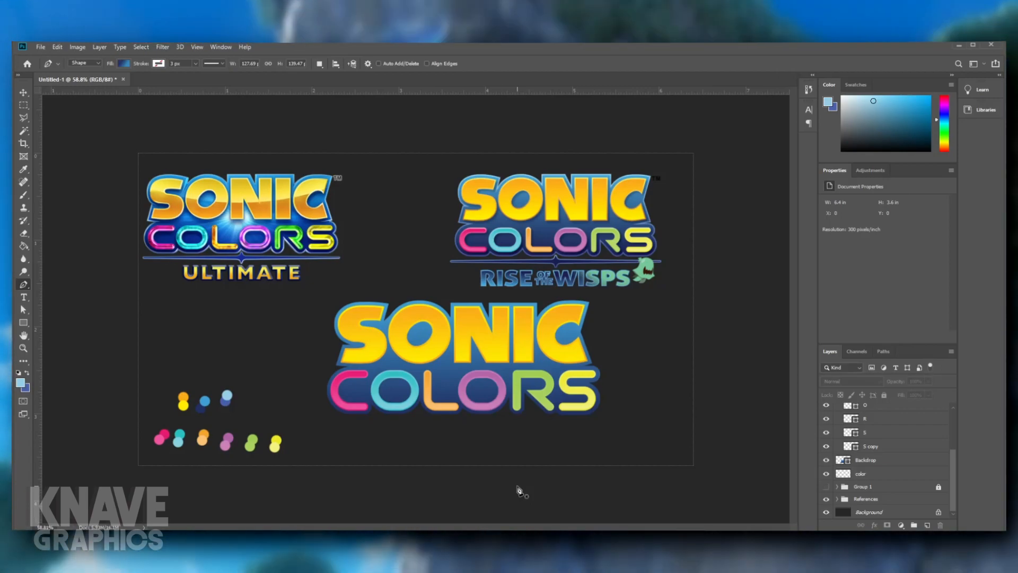
{"action": "scroll", "coordinate": [668, 425], "scroll_direction": "down", "scroll_amount": 1}
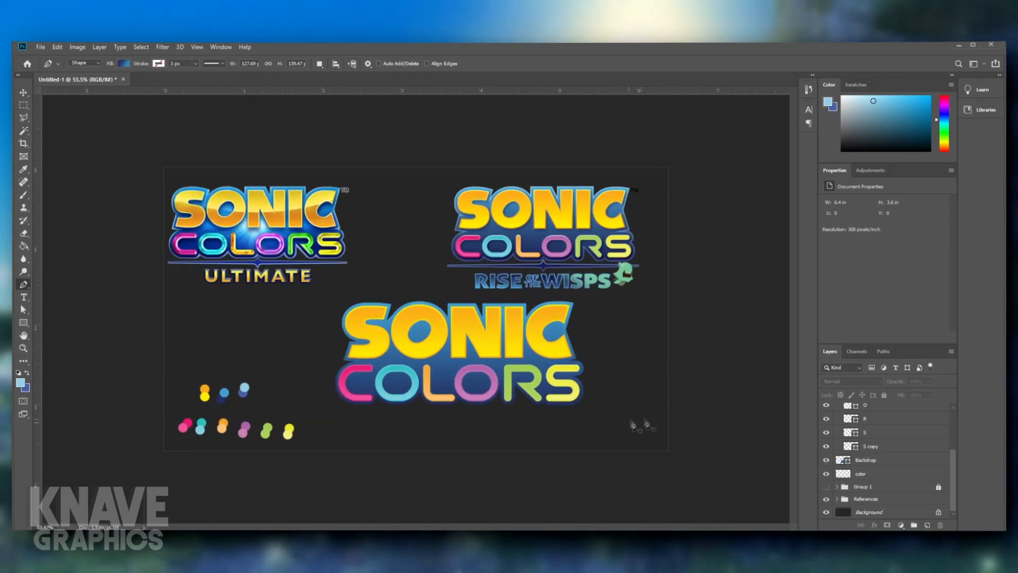
{"action": "scroll", "coordinate": [903, 456], "scroll_direction": "up", "scroll_amount": 5}
{"action": "left_click", "coordinate": [837, 423]}
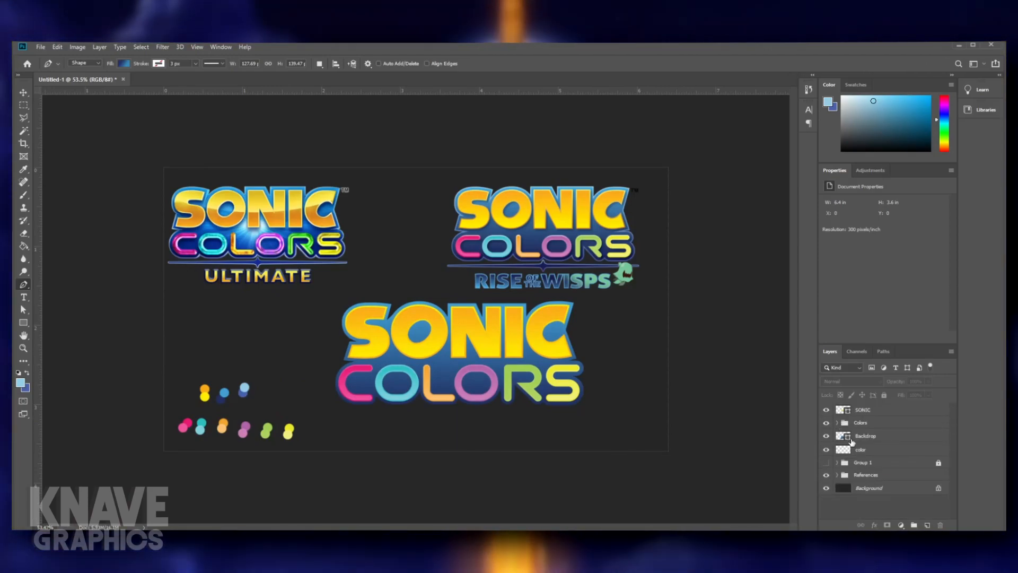
{"action": "left_click", "coordinate": [864, 436]}
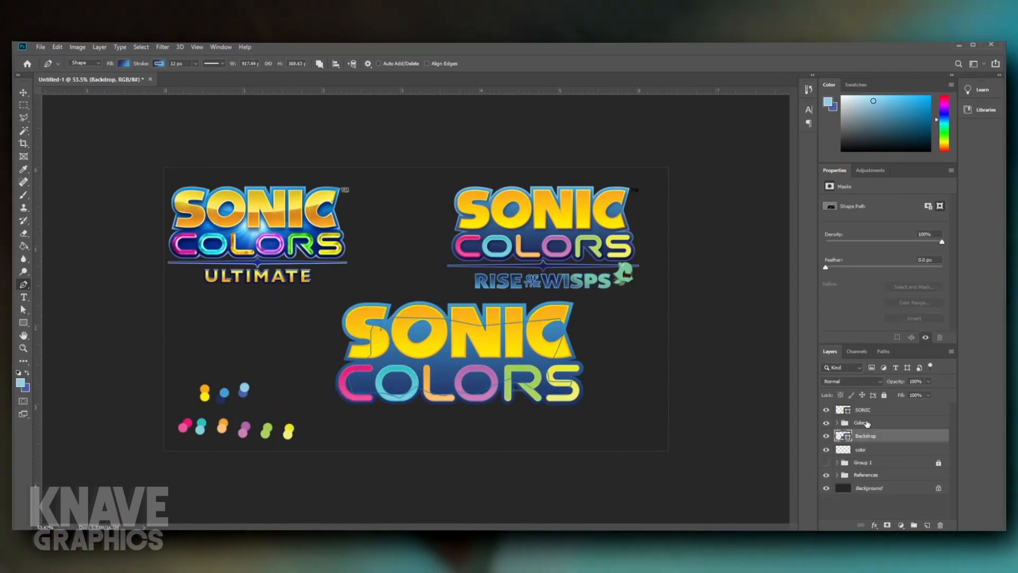
{"action": "left_click", "coordinate": [868, 410], "text": "shift"}
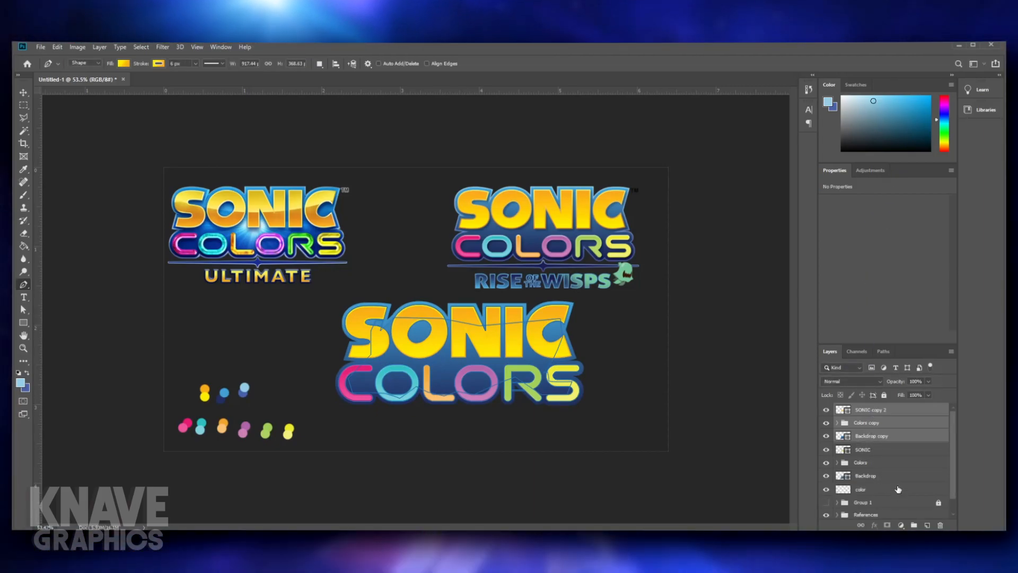
{"action": "key", "text": "ctrl+g"}
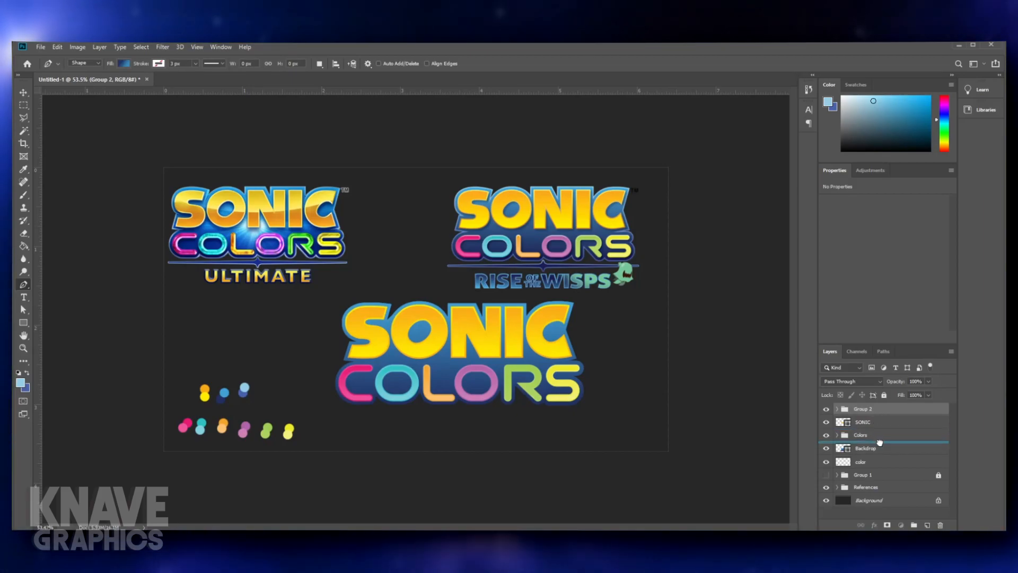
{"action": "left_click_drag", "start_coordinate": [881, 451], "coordinate": [881, 453]}
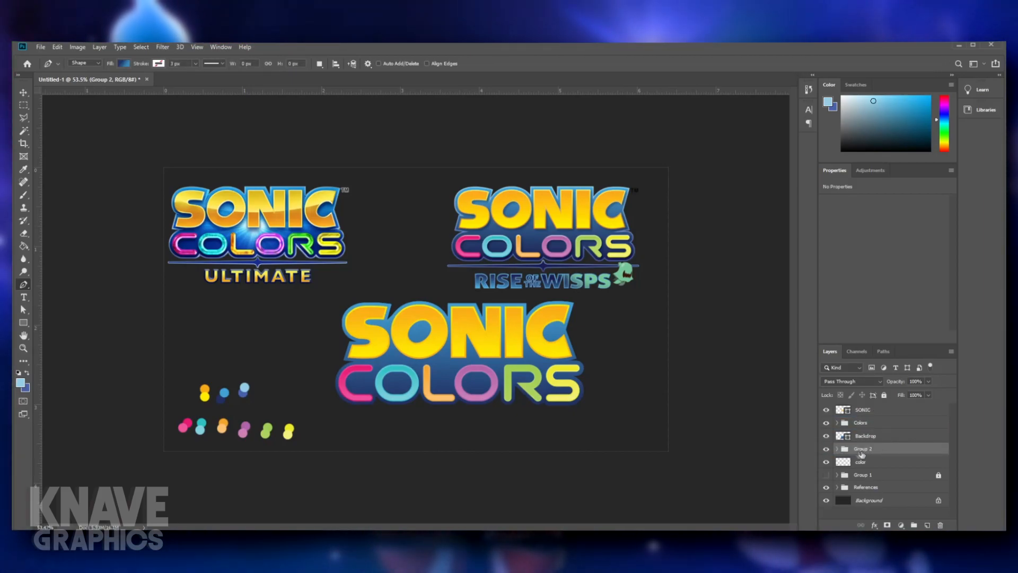
- Merge all the letter shapes inside the Colors copy group, from C through S copy, into one shape
{"action": "left_click", "coordinate": [837, 449]}
{"action": "left_click", "coordinate": [862, 459]}
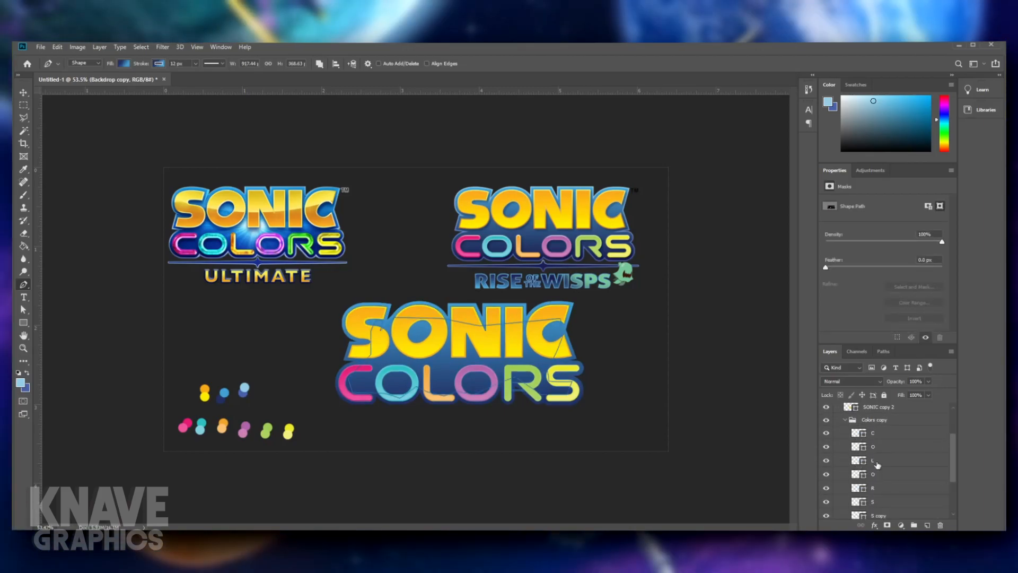
{"action": "left_click", "coordinate": [876, 437]}
{"action": "scroll", "coordinate": [877, 443], "scroll_direction": "down", "scroll_amount": 4}
{"action": "left_click", "coordinate": [885, 462], "text": "shift"}
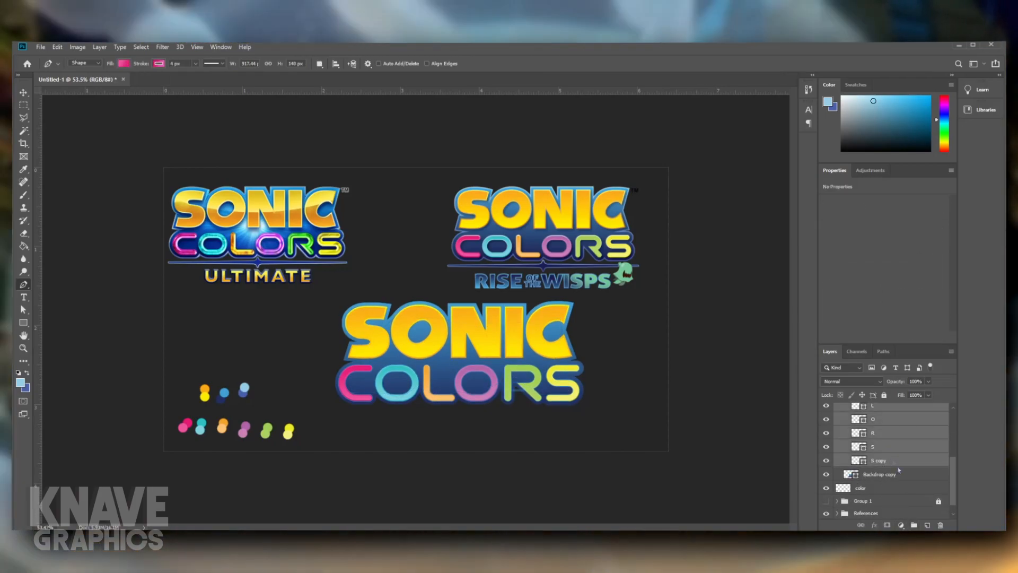
{"action": "key", "text": "ctrl+e"}
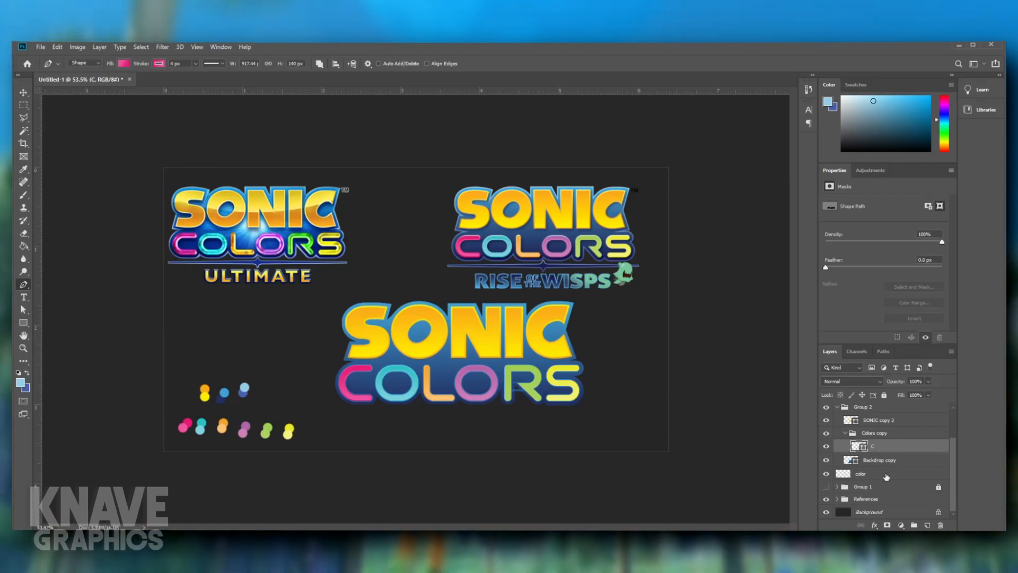
- Take the merged C shape out of Colors copy and merge it with SONIC copy 2 and Backdrop copy
{"action": "left_click_drag", "start_coordinate": [879, 446], "coordinate": [875, 425]}
{"action": "left_click", "coordinate": [871, 449]}
{"action": "key", "text": "ctrl+shift+g"}
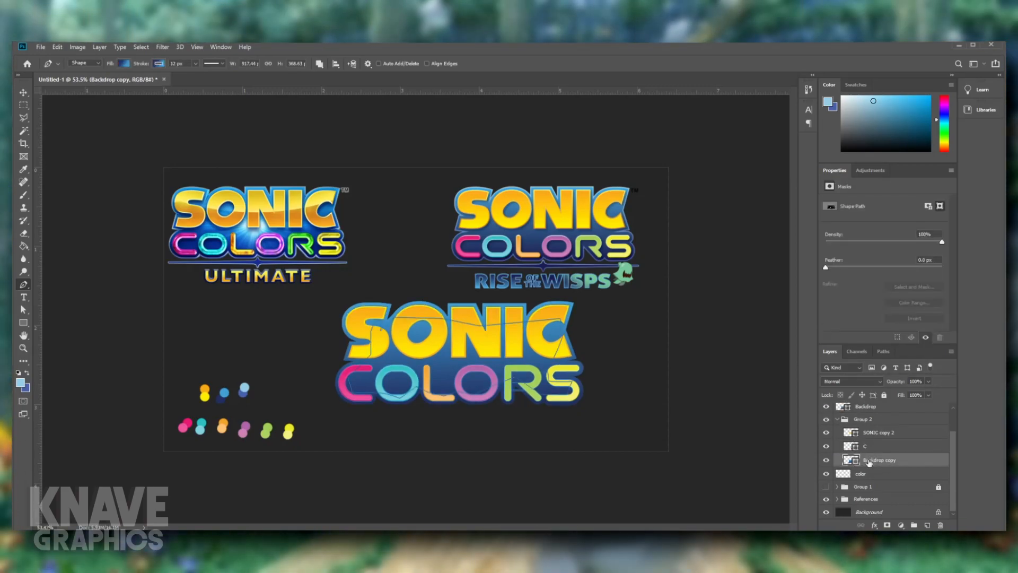
{"action": "left_click", "coordinate": [874, 434], "text": "shift"}
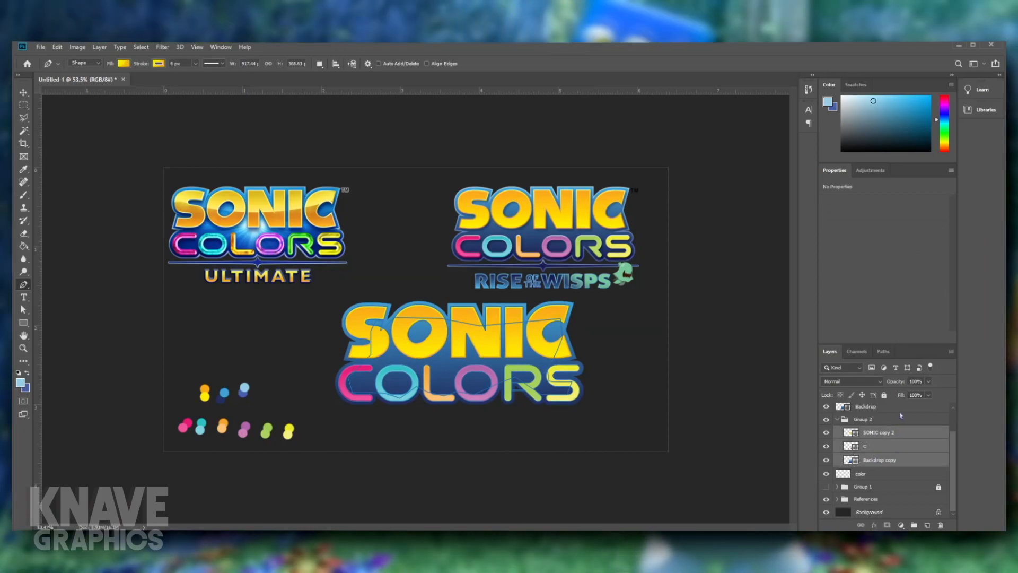
{"action": "key", "text": "ctrl+e"}
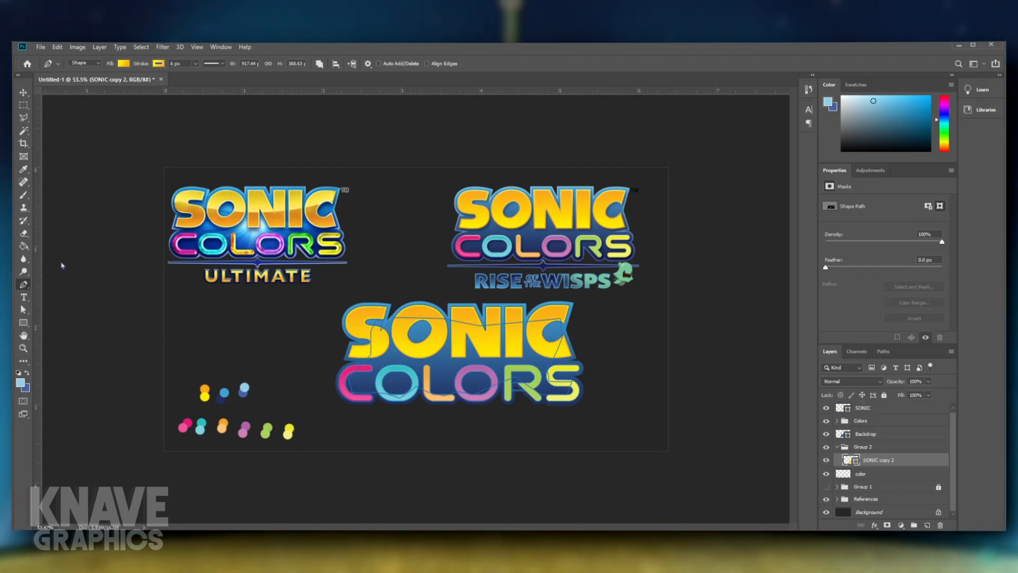
- Recolor the stroke of the merged SONIC copy 2 shape with a light-to-dark blue gradient
{"action": "key", "text": "i"}
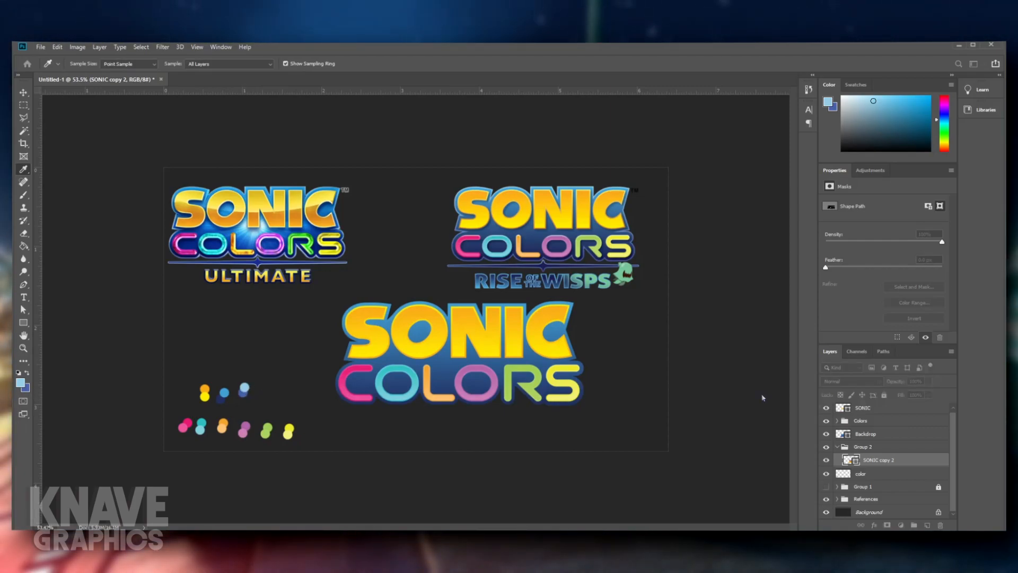
{"action": "key", "text": "p"}
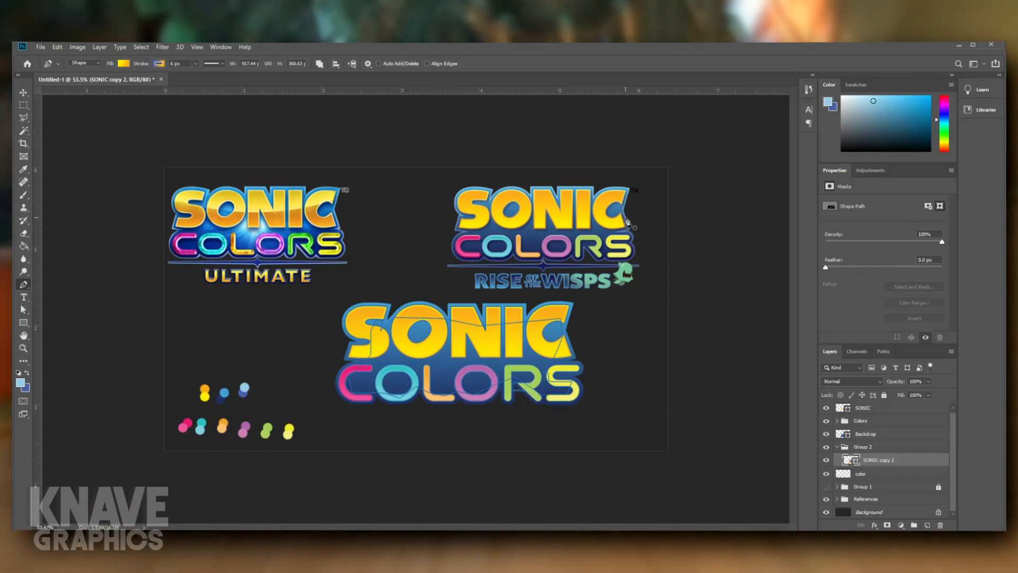
{"action": "key", "text": "i"}
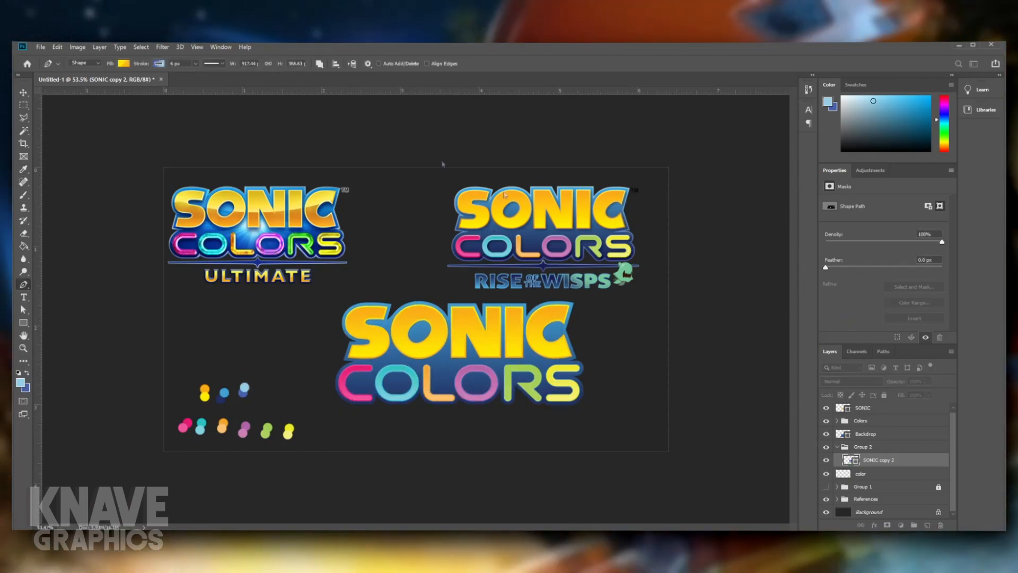
{"action": "key", "text": "p"}
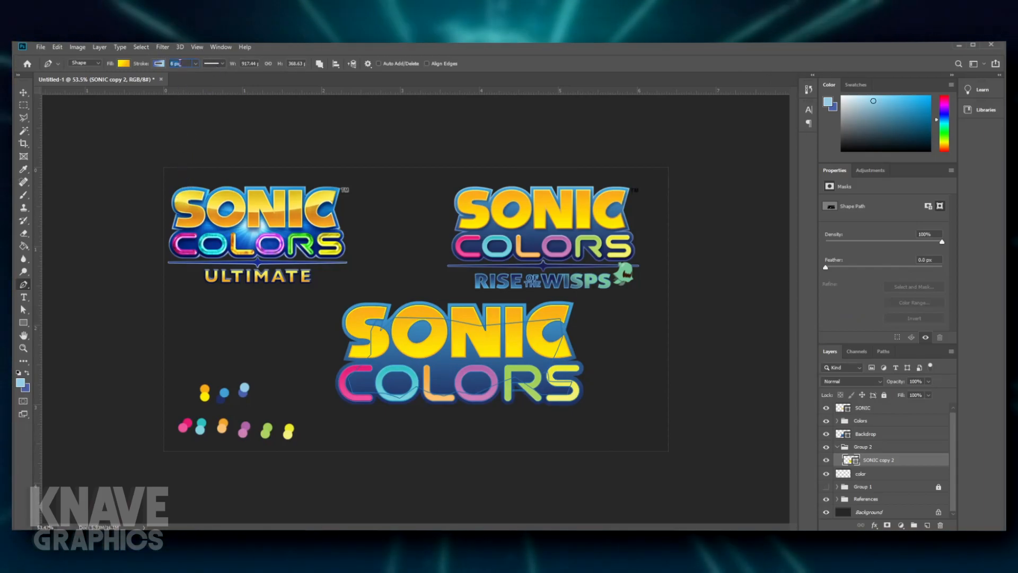
- Try an 18 px stroke width on SONIC copy 2 and compare the outline with the reference logos
{"action": "type", "text": "19"}
{"action": "key", "text": "Return"}
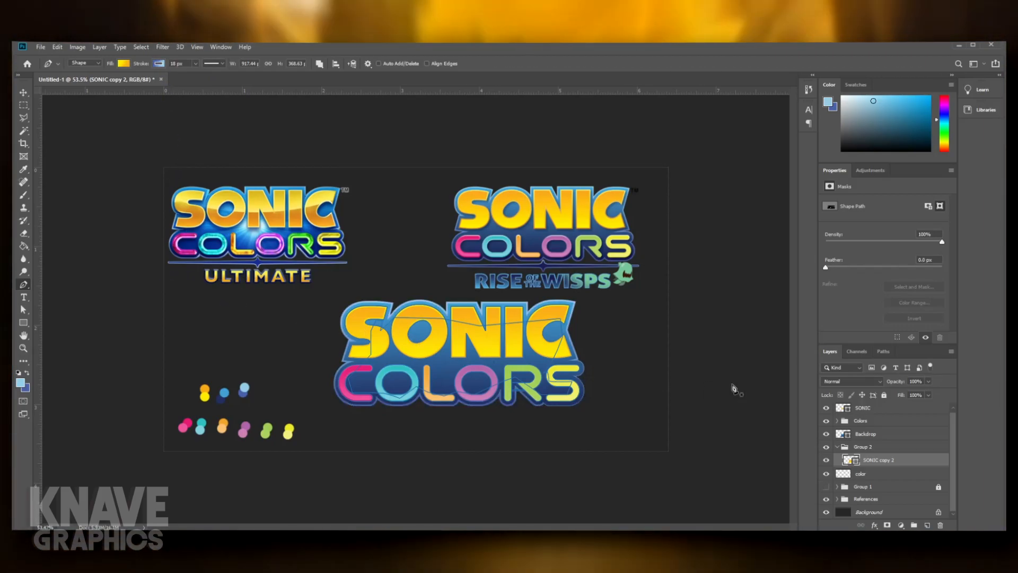
{"action": "left_click", "coordinate": [718, 368], "text": "ctrl"}
{"action": "scroll", "coordinate": [594, 394], "scroll_direction": "down", "scroll_amount": 3}
{"action": "scroll", "coordinate": [567, 392], "scroll_direction": "up", "scroll_amount": 6}
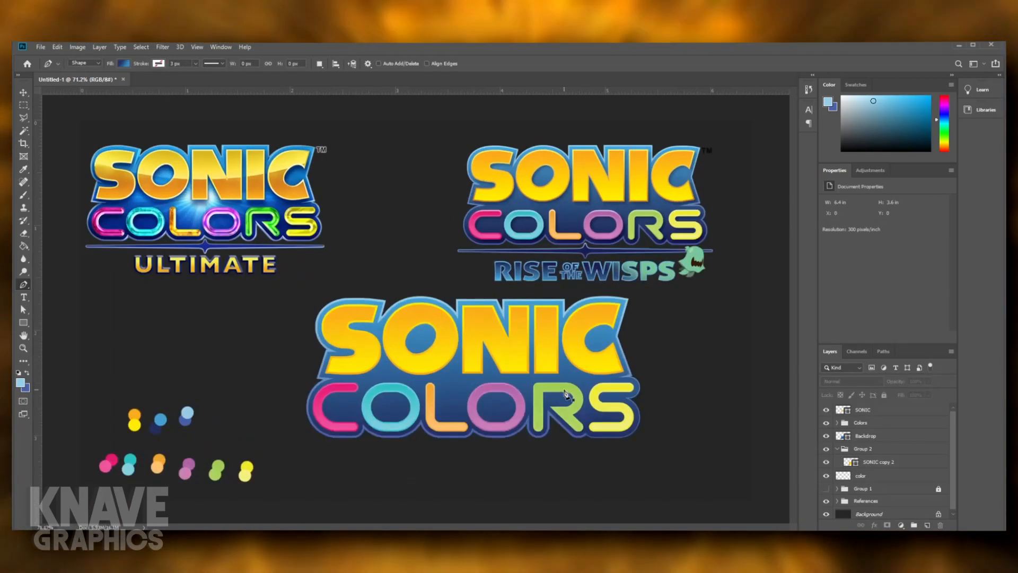
{"action": "scroll", "coordinate": [565, 394], "scroll_direction": "up", "scroll_amount": 2}
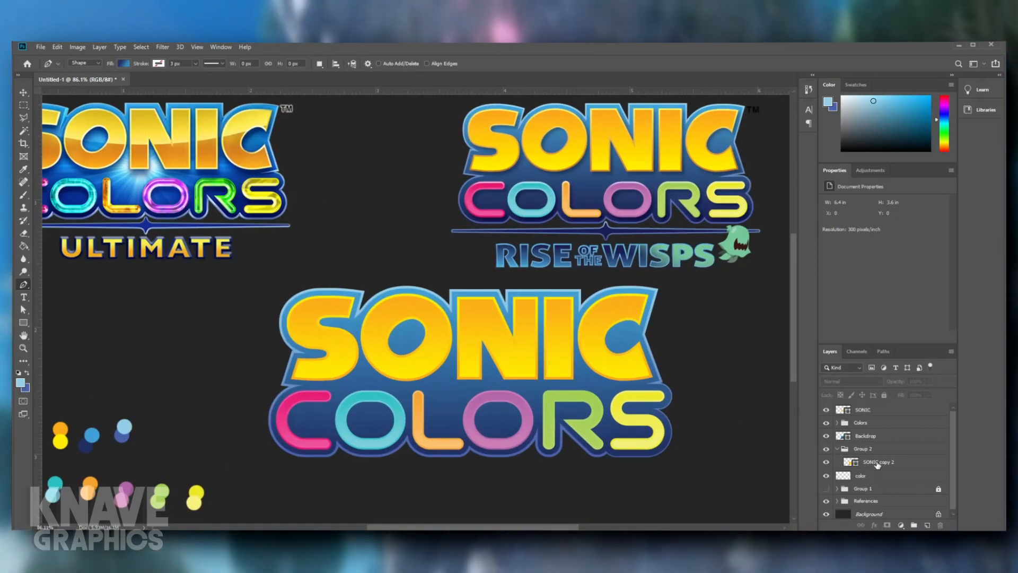
- Try a 15 px stroke width on SONIC copy 2 and inspect the outline around the lettering up close
{"action": "left_click", "coordinate": [878, 463]}
{"action": "key", "text": "Return"}
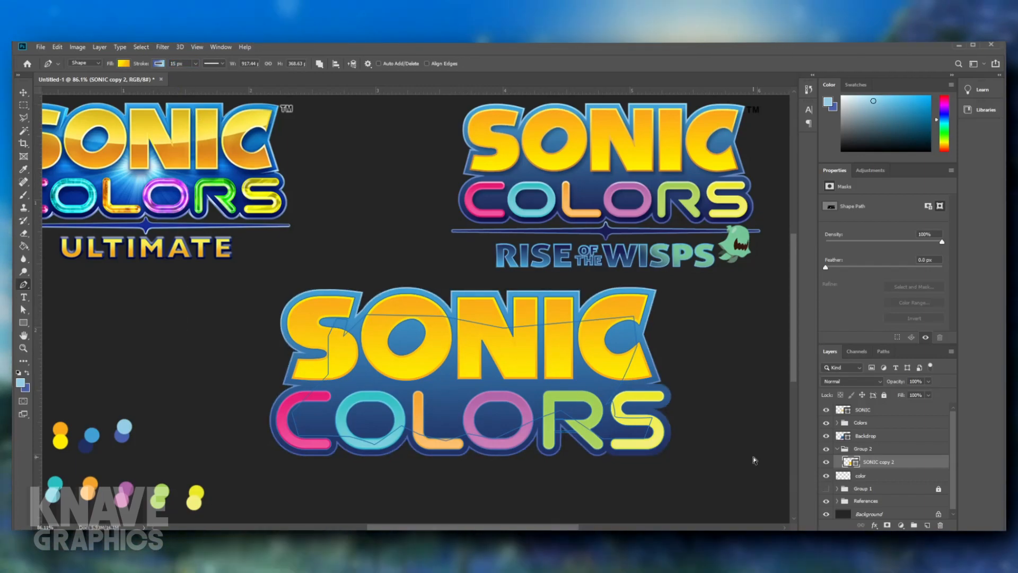
{"action": "left_click", "coordinate": [755, 461], "text": "ctrl"}
{"action": "scroll", "coordinate": [657, 425], "scroll_direction": "down", "scroll_amount": 2}
{"action": "scroll", "coordinate": [658, 425], "scroll_direction": "up", "scroll_amount": 3}
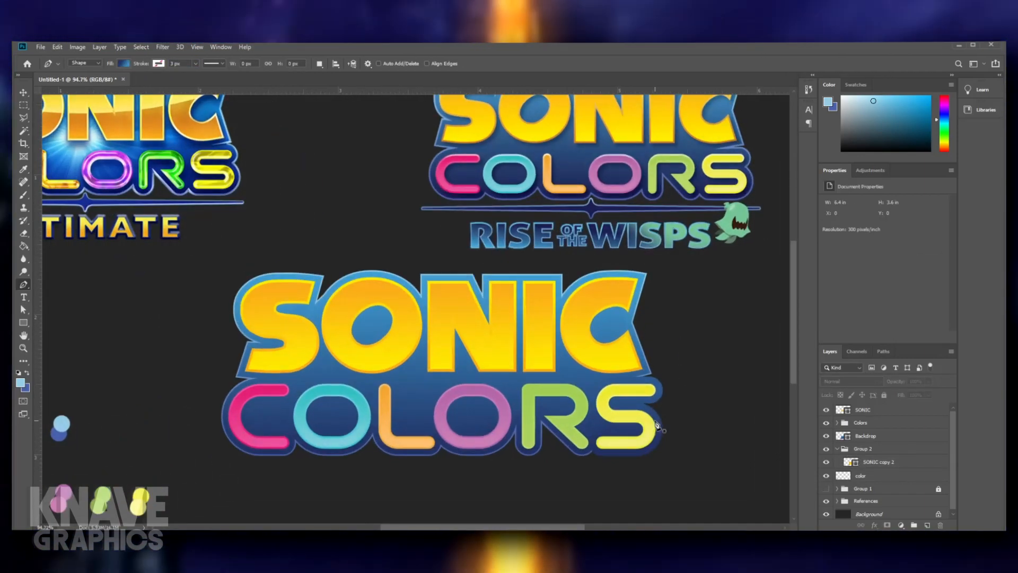
{"action": "scroll", "coordinate": [658, 425], "scroll_direction": "up", "scroll_amount": 1}
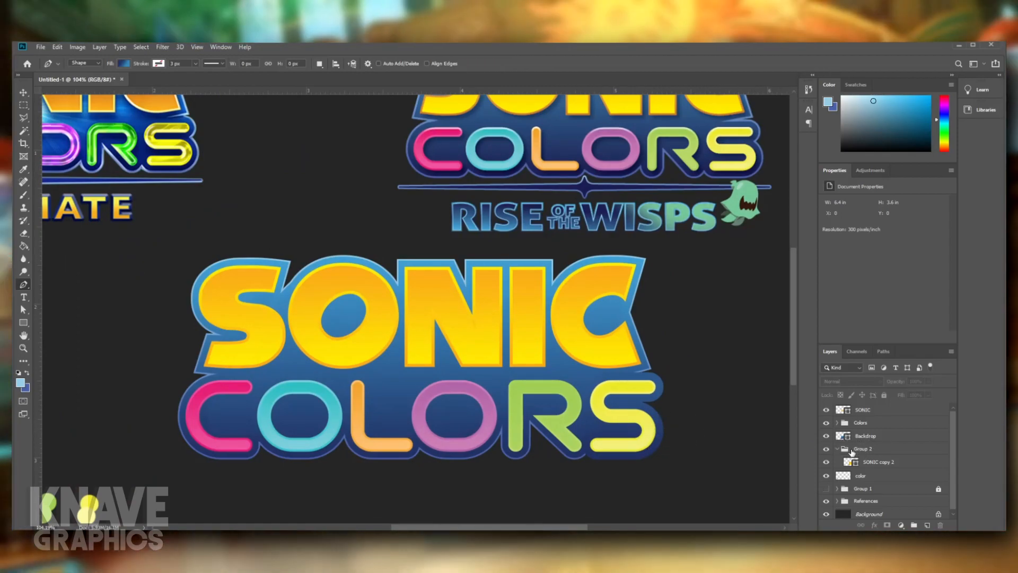
- Set SONIC copy 2's stroke width to 17 px and check the outline against the Rise of the Wisps reference
{"action": "left_click", "coordinate": [854, 424]}
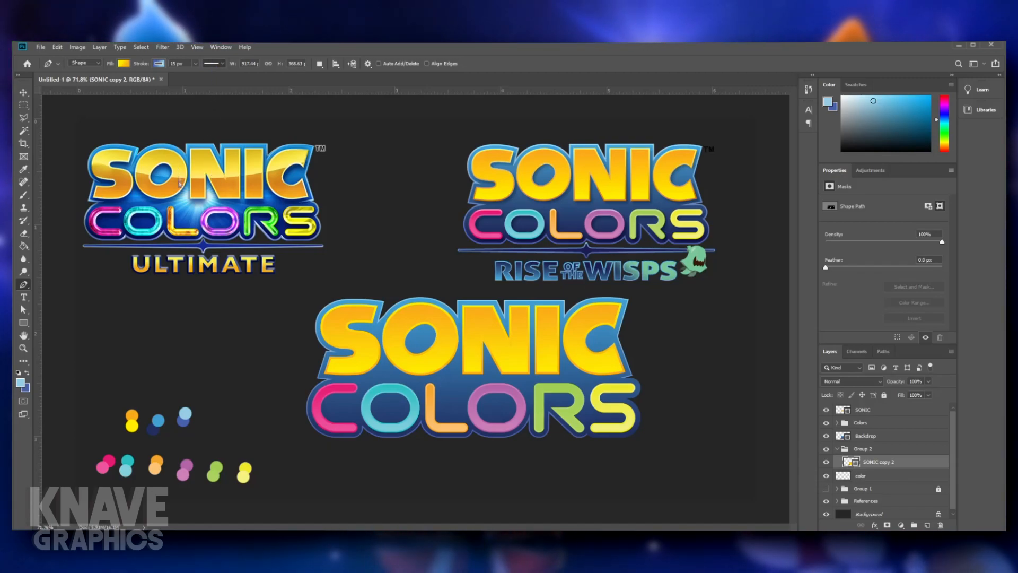
{"action": "key", "text": "Up"}
{"action": "key", "text": "Up"}
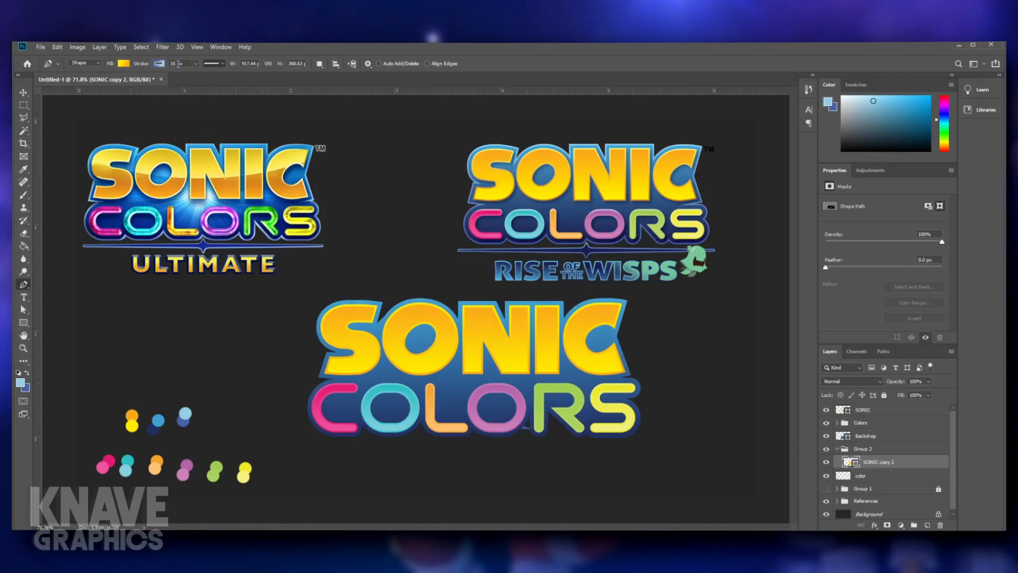
{"action": "key", "text": "Up"}
{"action": "key", "text": "Up"}
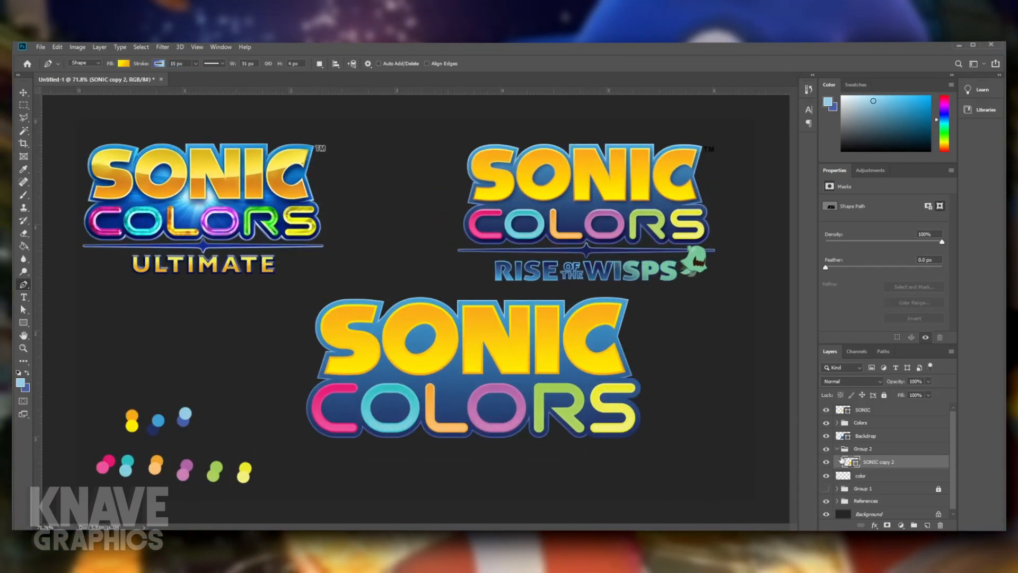
{"action": "left_click", "coordinate": [180, 63]}
{"action": "key", "text": "Up"}
{"action": "key", "text": "Up"}
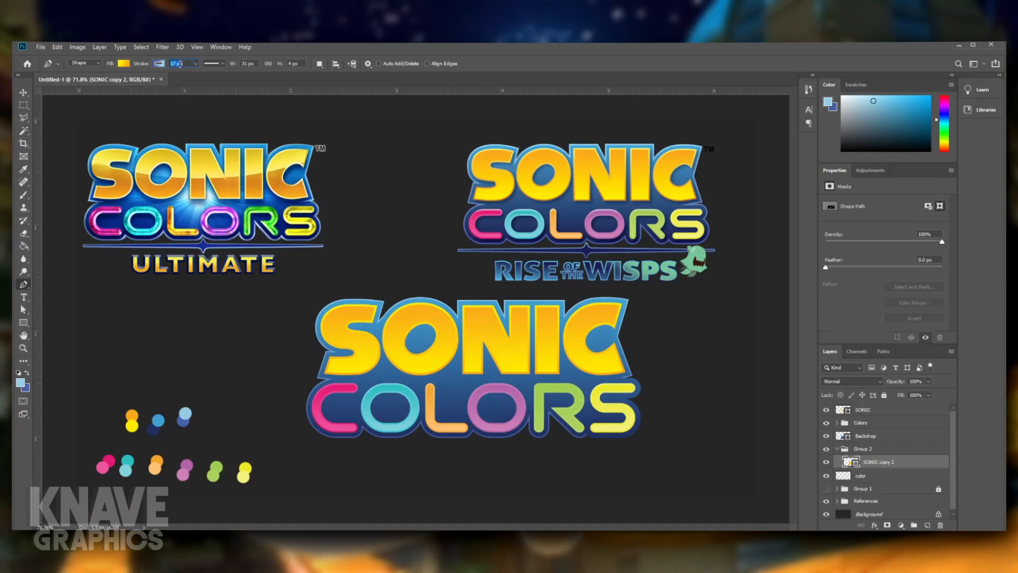
{"action": "key", "text": "Return"}
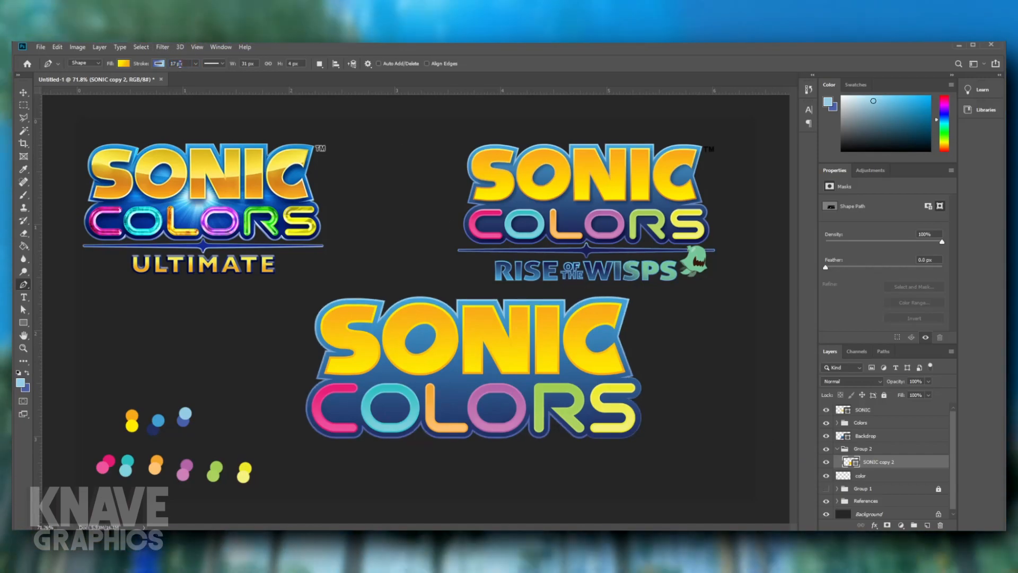
{"action": "scroll", "coordinate": [636, 408], "scroll_direction": "up", "scroll_amount": 3}
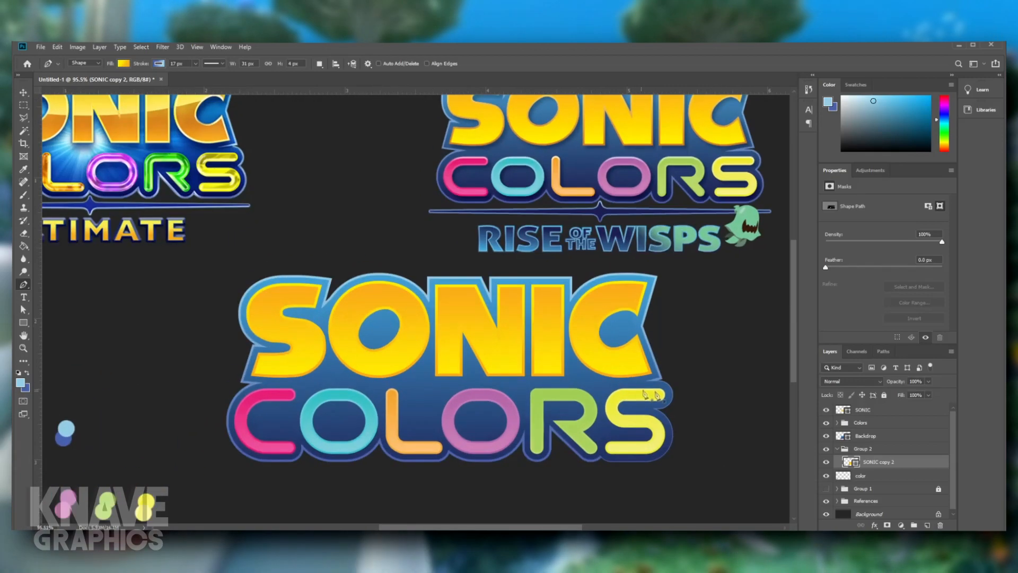
{"action": "left_click", "coordinate": [656, 390], "text": "ctrl"}
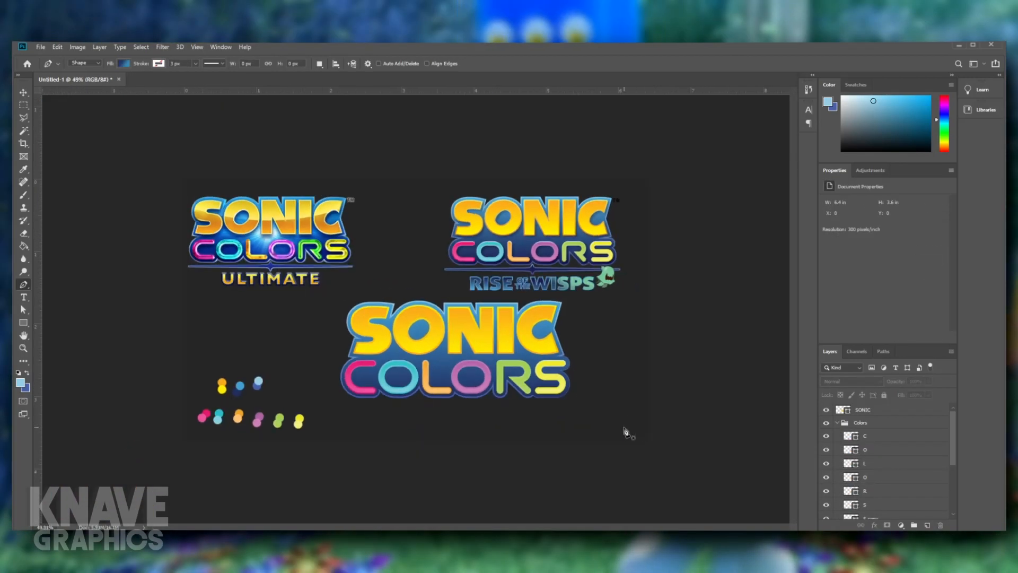
- Move SONIC copy 2 out of Group 2 to directly below the Backdrop and delete the empty group
{"action": "scroll", "coordinate": [507, 434], "scroll_direction": "up", "scroll_amount": 1}
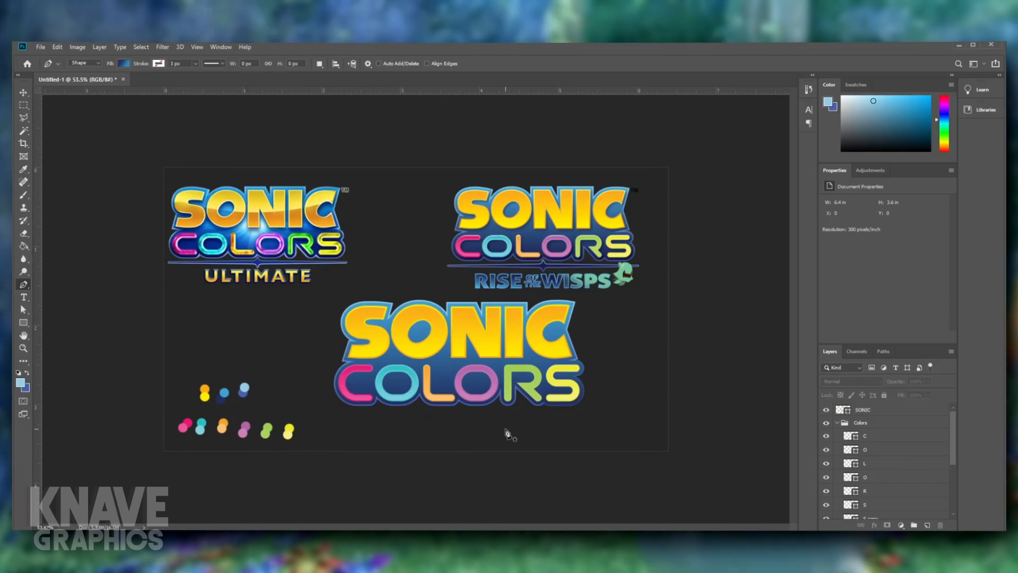
{"action": "scroll", "coordinate": [582, 387], "scroll_direction": "down", "scroll_amount": 4}
{"action": "scroll", "coordinate": [560, 424], "scroll_direction": "up", "scroll_amount": 5}
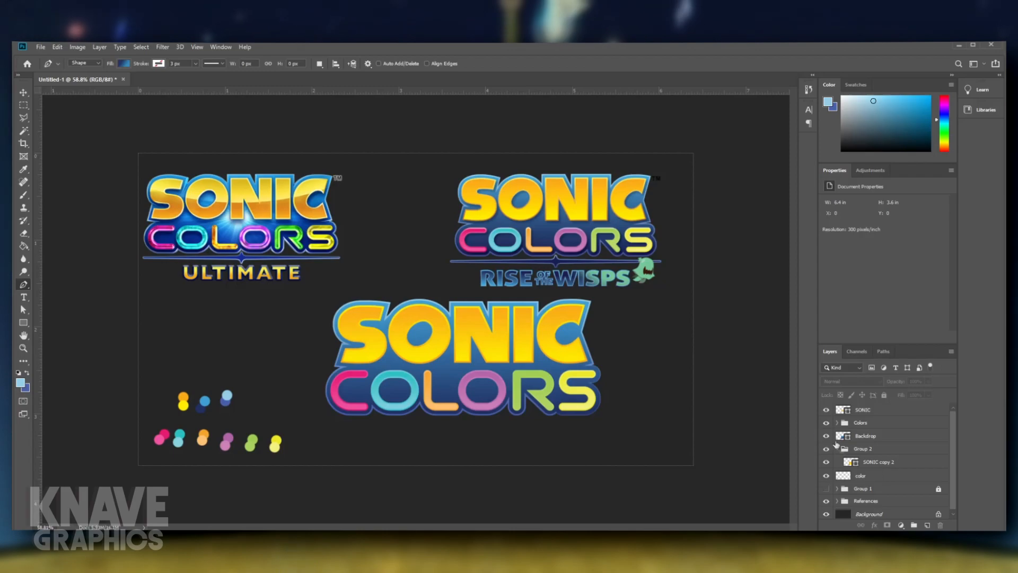
{"action": "left_click_drag", "start_coordinate": [865, 465], "coordinate": [866, 441]}
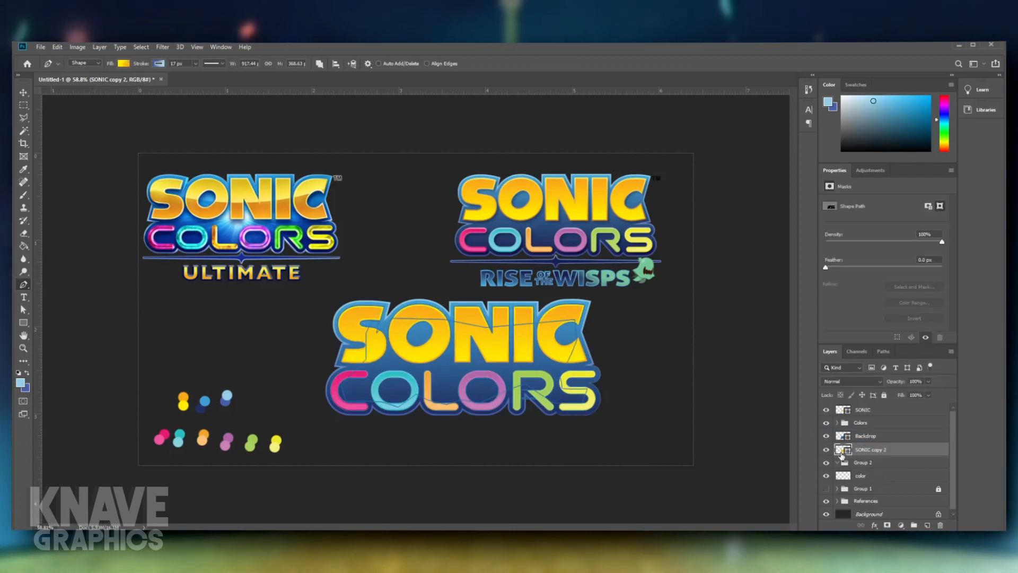
{"action": "left_click", "coordinate": [850, 465]}
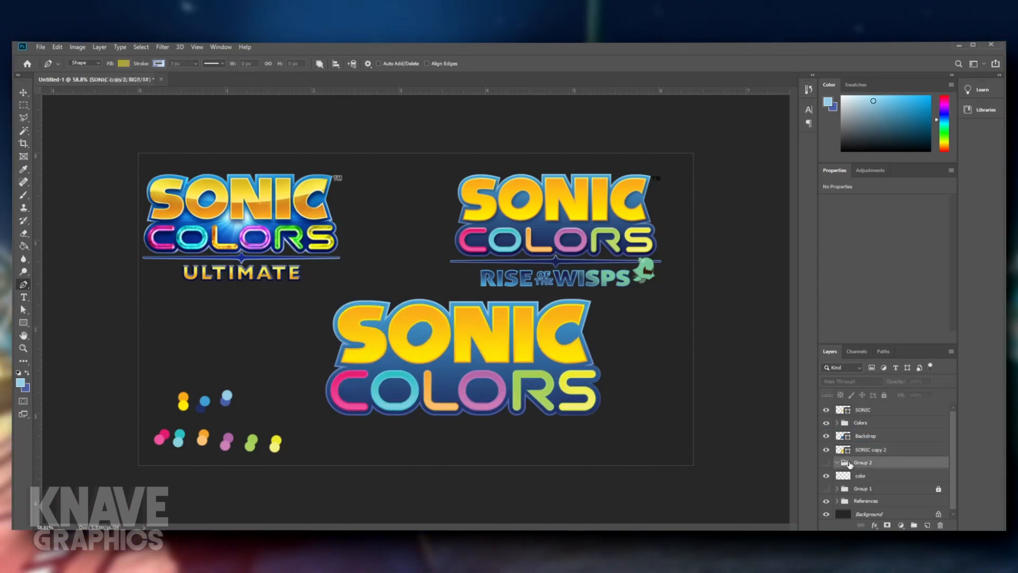
{"action": "left_click", "coordinate": [852, 450]}
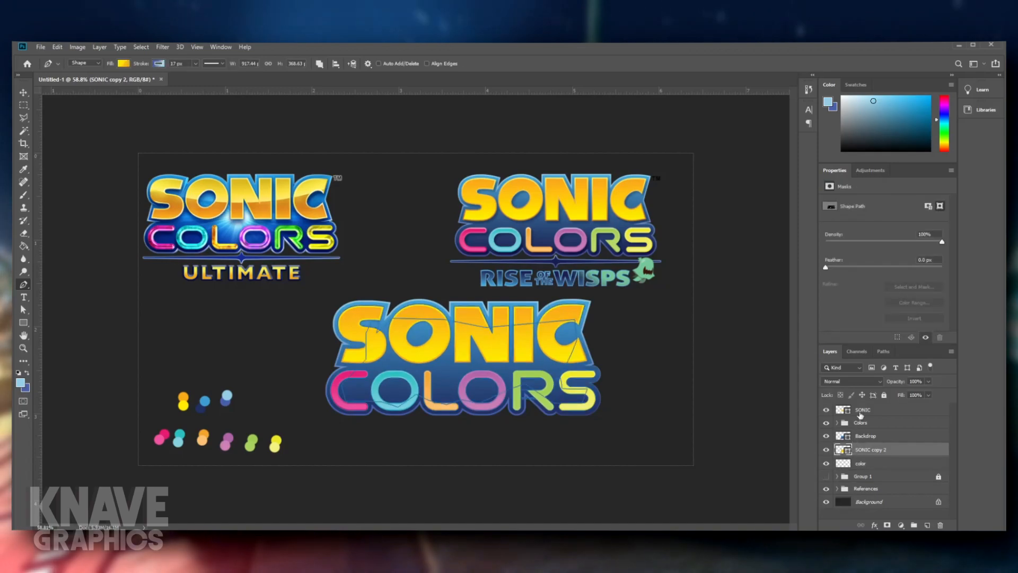
- Group the SONIC, Colors, Backdrop and SONIC copy 2 layers, and center the group on the canvas
{"action": "left_click", "coordinate": [861, 415], "text": "shift"}
{"action": "key", "text": "ctrl+g"}
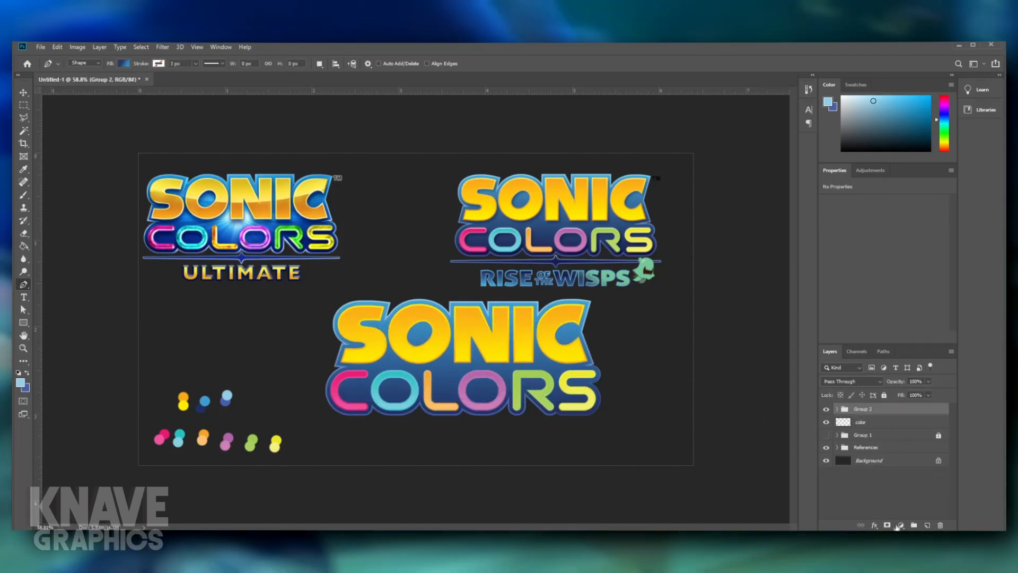
{"action": "key", "text": "ctrl+a"}
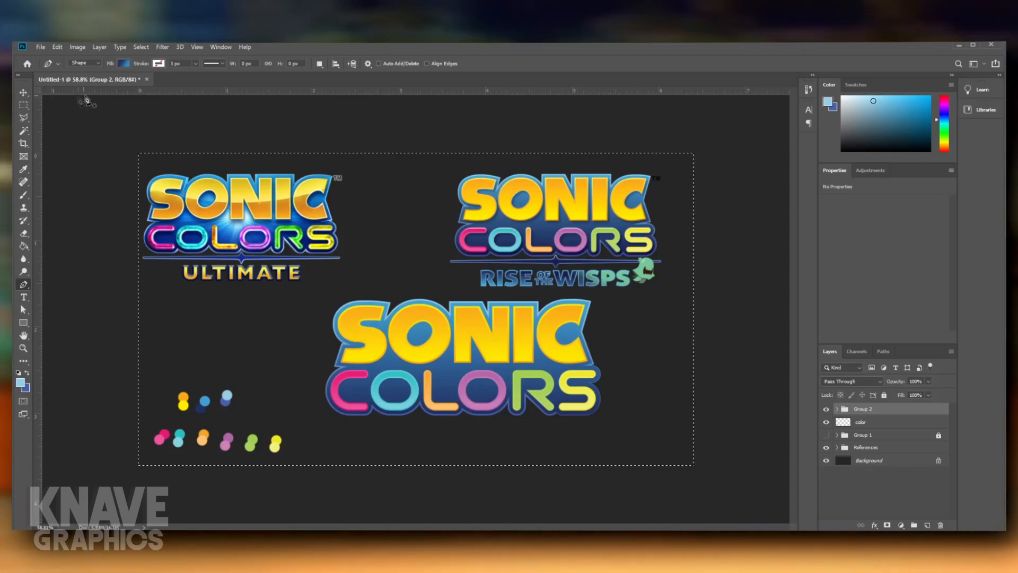
{"action": "key", "text": "v"}
{"action": "left_click_drag", "start_coordinate": [558, 290], "coordinate": [512, 243]}
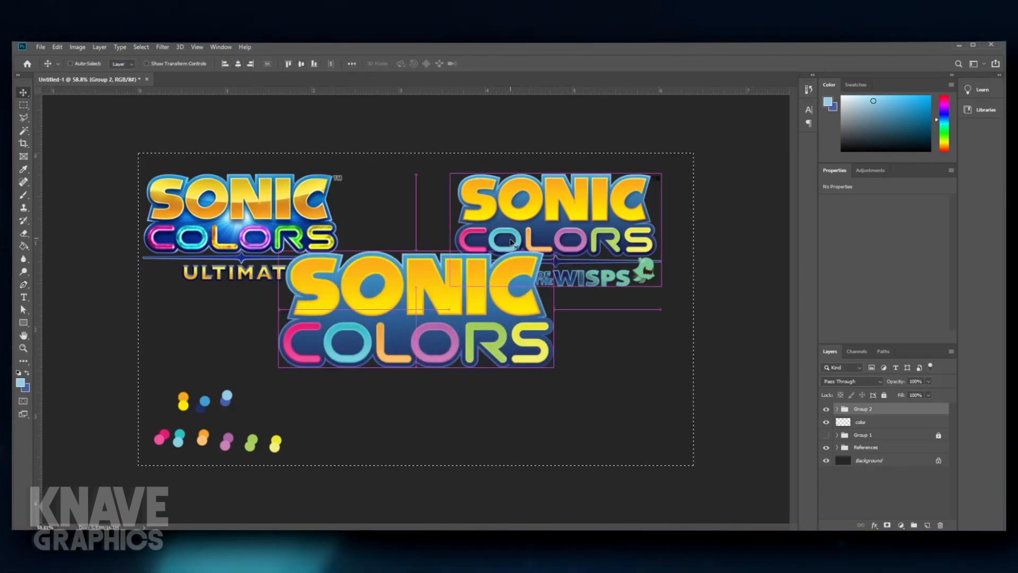
{"action": "key", "text": "ctrl+d"}
- Move the Rise of the Wisps reference behind the recreated logo and scale it up to match the lettering size
{"action": "left_click_drag", "start_coordinate": [598, 206], "coordinate": [454, 321]}
{"action": "key", "text": "ctrl+t"}
{"action": "left_click_drag", "start_coordinate": [649, 467], "coordinate": [549, 399]}
{"action": "left_click_drag", "start_coordinate": [521, 382], "coordinate": [539, 399]}
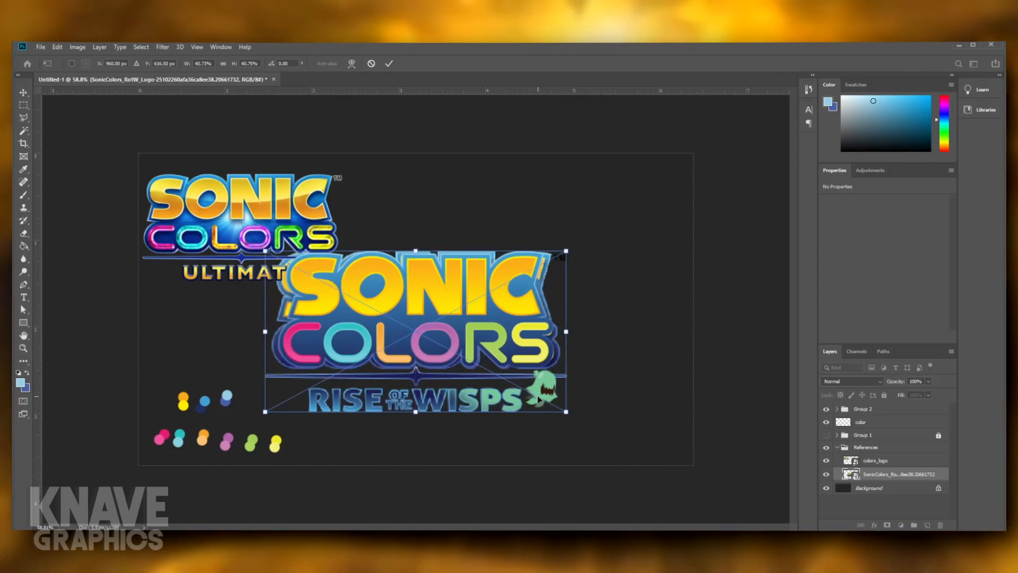
- Start a Pen shape at the divider's left tip and trace its upper edge through the star's top point
{"action": "scroll", "coordinate": [430, 401], "scroll_direction": "down", "scroll_amount": 4}
{"action": "scroll", "coordinate": [372, 415], "scroll_direction": "up", "scroll_amount": 16}
{"action": "scroll", "coordinate": [376, 404], "scroll_direction": "down", "scroll_amount": 4}
{"action": "scroll", "coordinate": [374, 402], "scroll_direction": "down", "scroll_amount": 2}
{"action": "scroll", "coordinate": [223, 407], "scroll_direction": "up", "scroll_amount": 2}
{"action": "left_click_drag", "start_coordinate": [196, 396], "coordinate": [286, 389]}
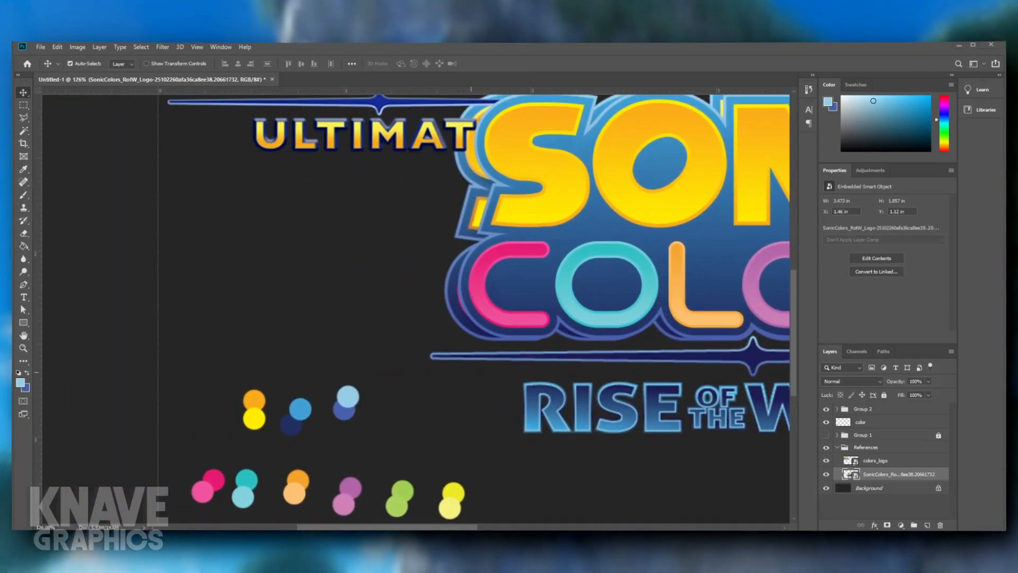
{"action": "left_click_drag", "start_coordinate": [605, 365], "coordinate": [355, 341]}
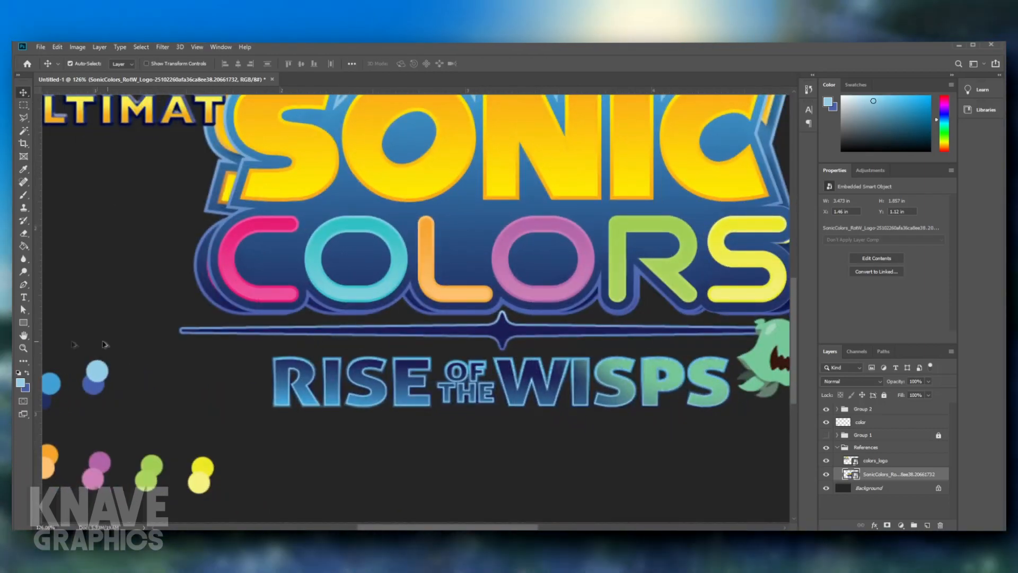
{"action": "scroll", "coordinate": [146, 343], "scroll_direction": "up", "scroll_amount": 7}
{"action": "scroll", "coordinate": [265, 326], "scroll_direction": "up", "scroll_amount": 4}
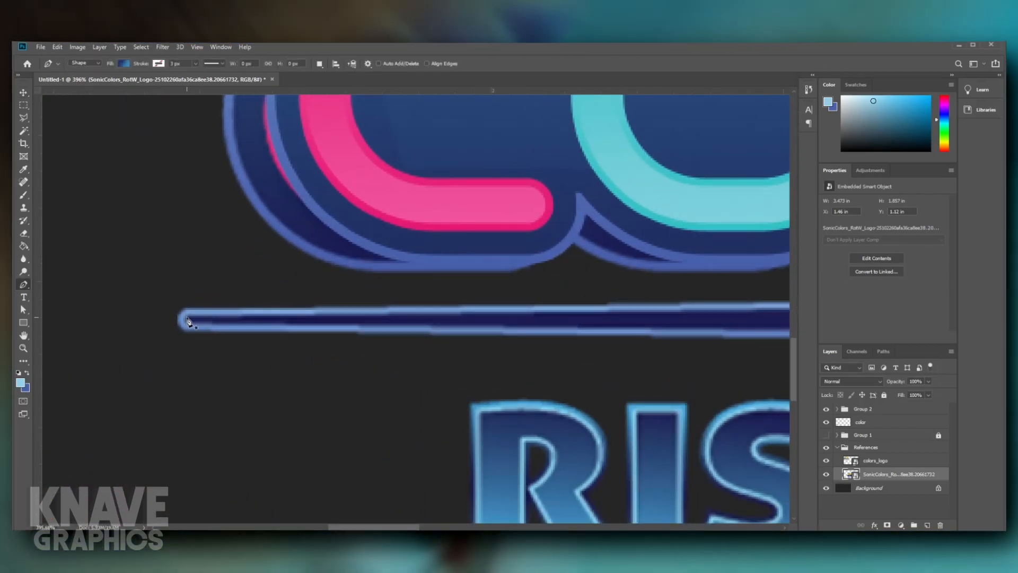
{"action": "left_click", "coordinate": [187, 317]}
{"action": "left_click_drag", "start_coordinate": [404, 320], "coordinate": [239, 355]}
{"action": "left_click_drag", "start_coordinate": [531, 366], "coordinate": [212, 367]}
{"action": "left_click", "coordinate": [589, 348]}
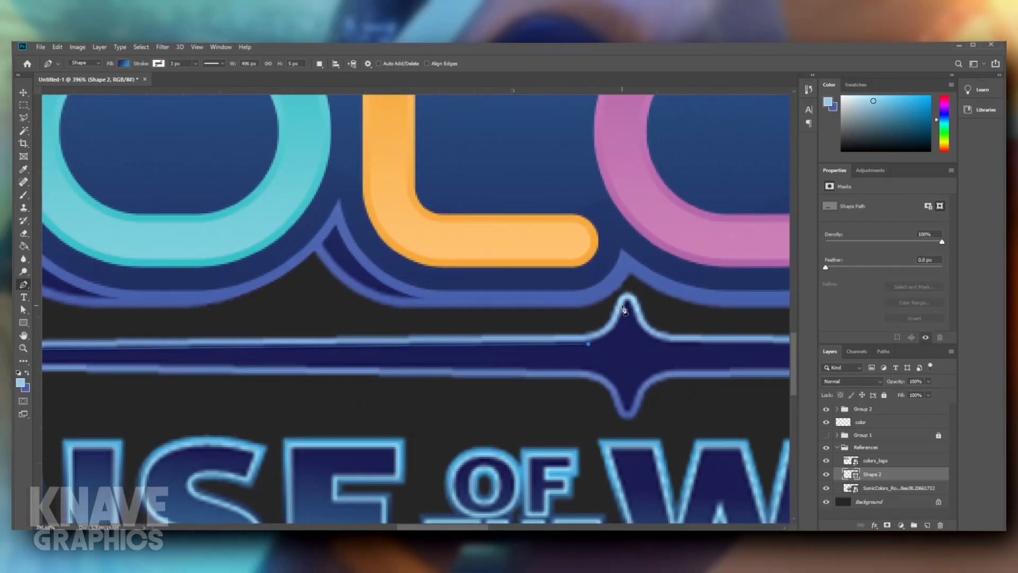
{"action": "left_click_drag", "start_coordinate": [619, 287], "coordinate": [631, 255]}
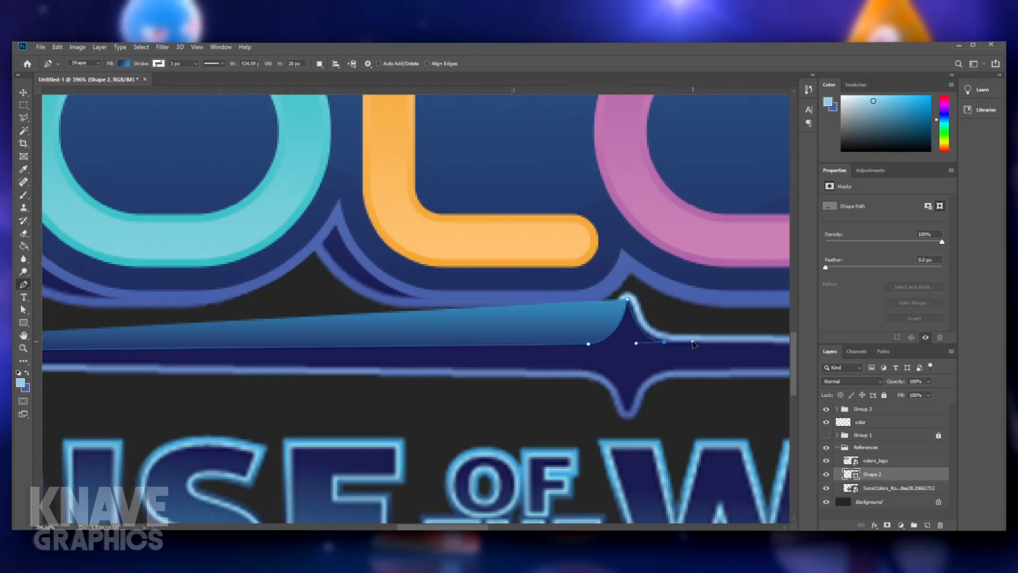
{"action": "left_click", "coordinate": [692, 340]}
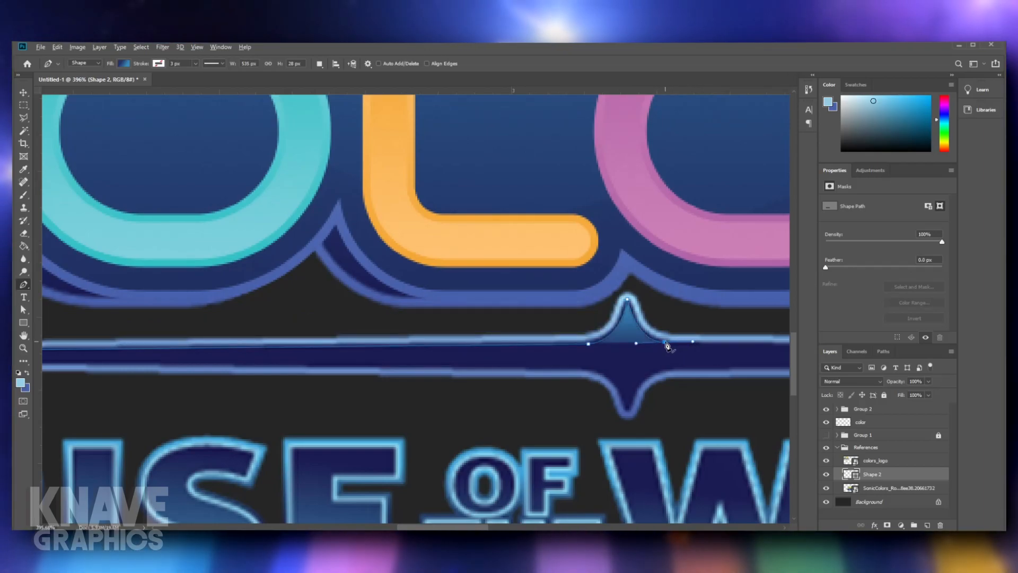
- Continue the path along the divider's upper edge to its right tip and curve around the rounded end
{"action": "left_click_drag", "start_coordinate": [667, 345], "coordinate": [315, 328]}
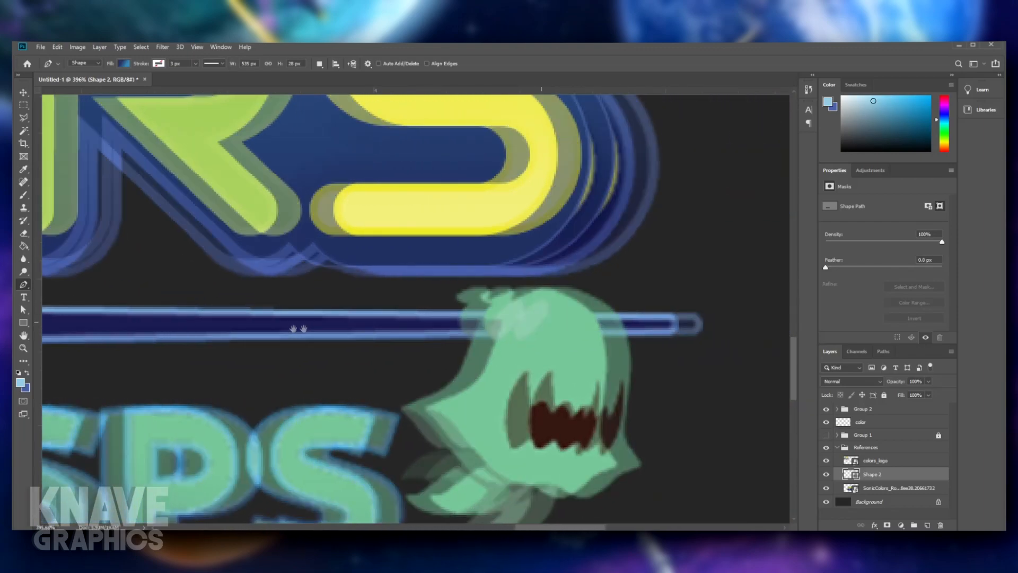
{"action": "left_click", "coordinate": [586, 324]}
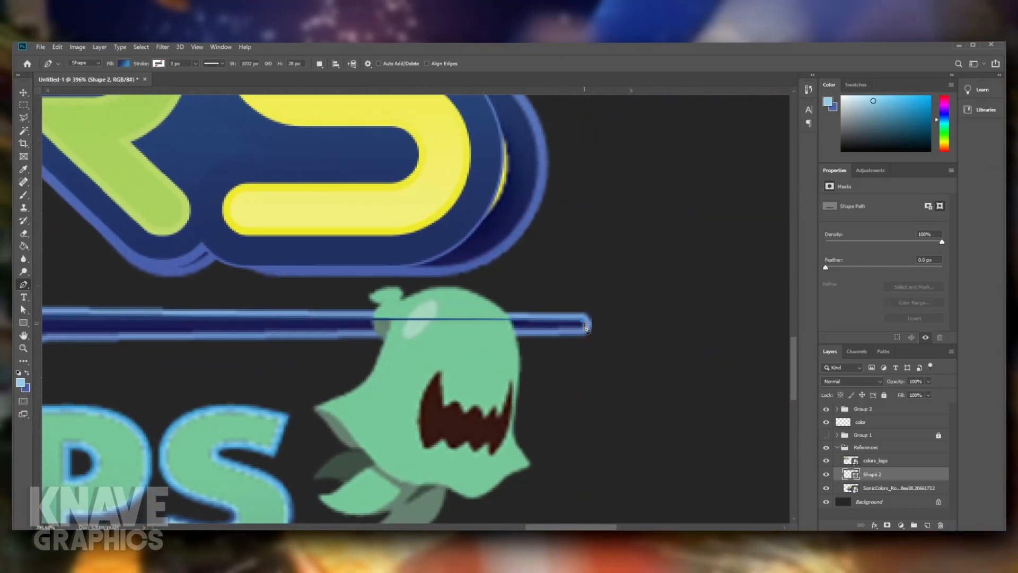
{"action": "left_click_drag", "start_coordinate": [489, 337], "coordinate": [524, 333]}
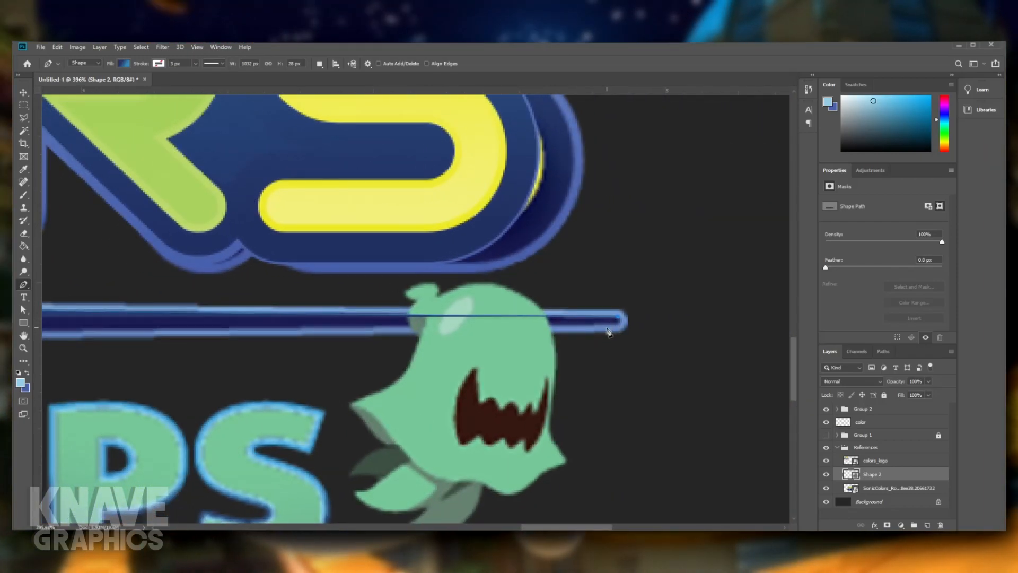
{"action": "left_click_drag", "start_coordinate": [606, 324], "coordinate": [583, 324]}
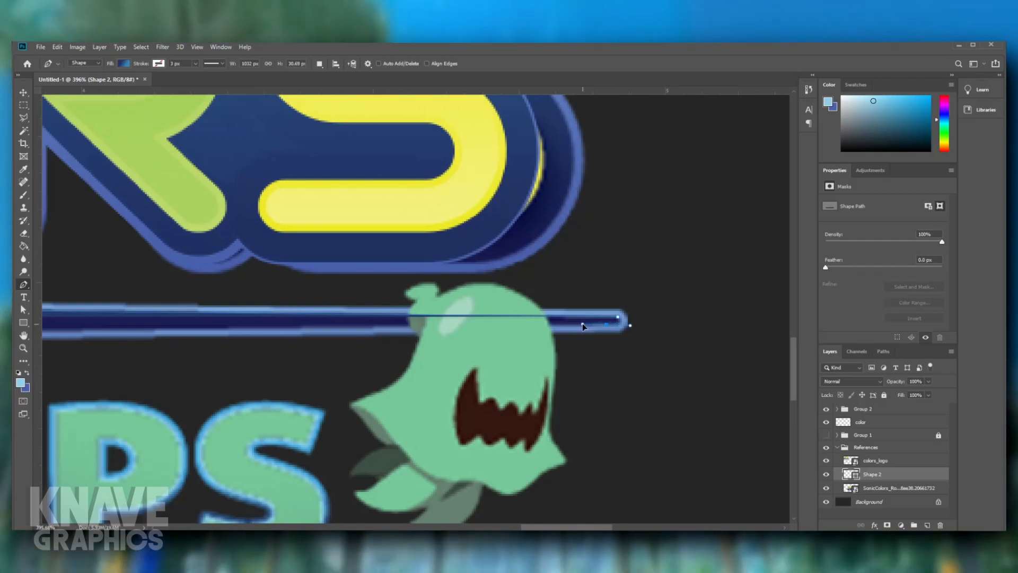
- Trace the divider's lower edge back to the star and curve the path down to its bottom point
{"action": "left_click_drag", "start_coordinate": [515, 332], "coordinate": [840, 335]}
{"action": "left_click_drag", "start_coordinate": [59, 349], "coordinate": [321, 341]}
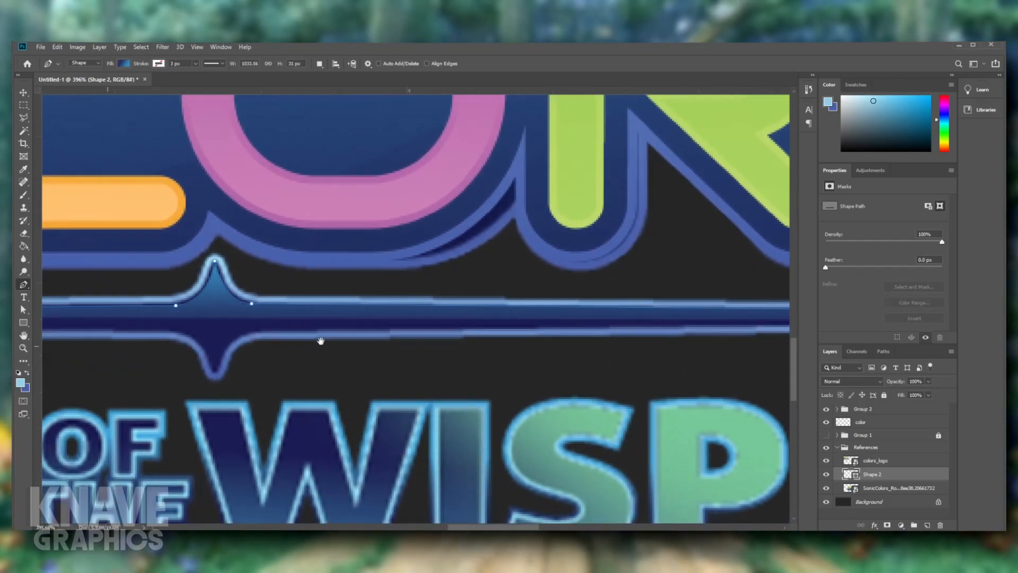
{"action": "left_click", "coordinate": [253, 331]}
{"action": "left_click_drag", "start_coordinate": [244, 336], "coordinate": [271, 329]}
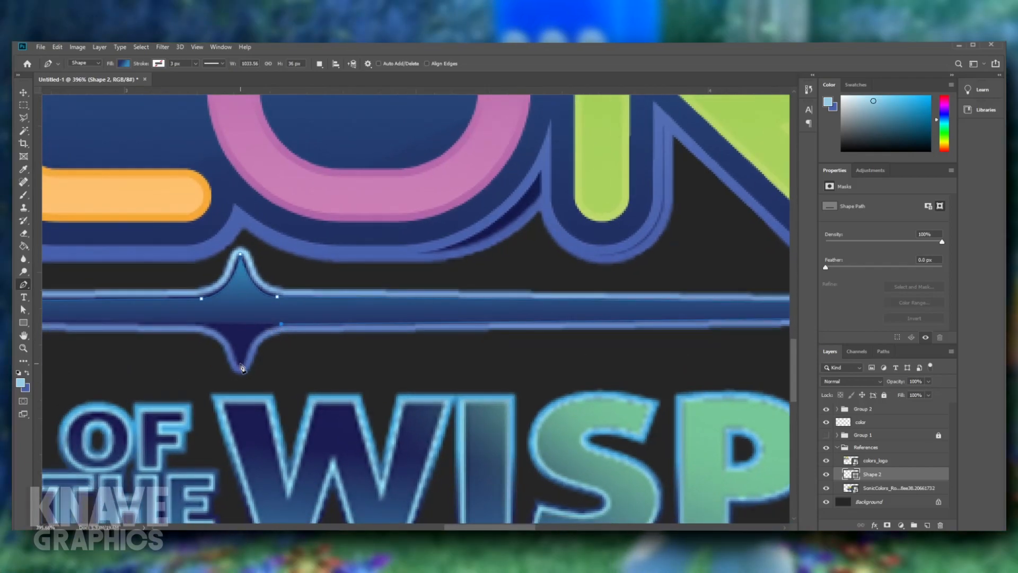
{"action": "left_click_drag", "start_coordinate": [242, 366], "coordinate": [242, 399]}
{"action": "left_click", "coordinate": [242, 365], "text": "alt"}
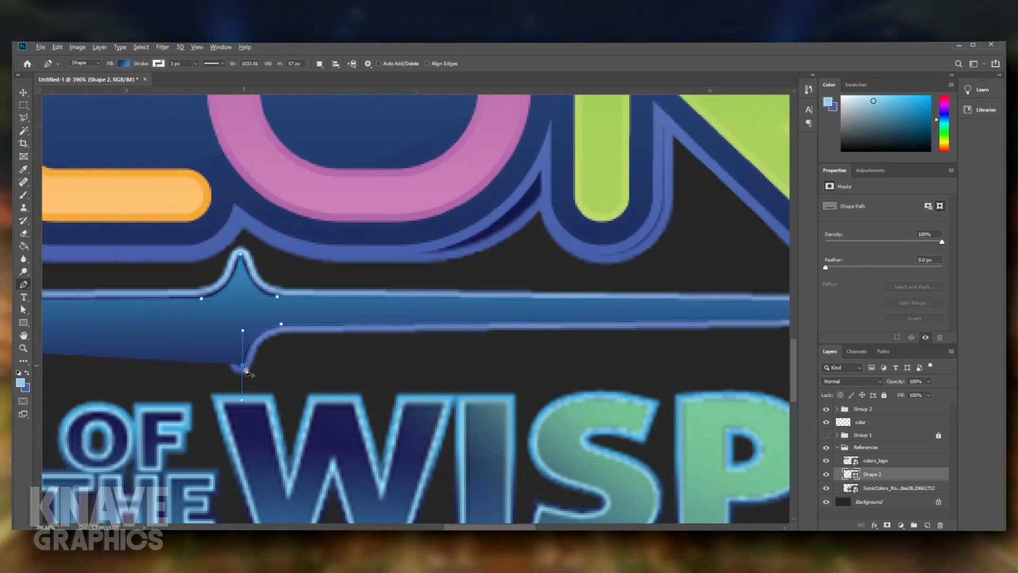
- Curve the path up from the star's bottom point to the lower-left edge and close it at the divider's left tip
{"action": "left_click_drag", "start_coordinate": [253, 357], "coordinate": [322, 365]}
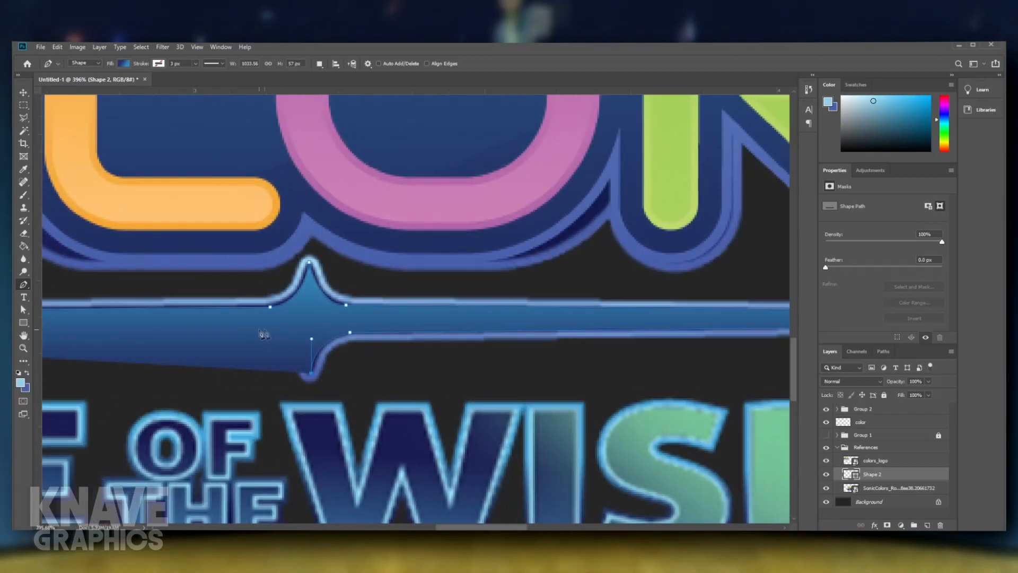
{"action": "mouse_move", "coordinate": [258, 326]}
{"action": "left_mouse_down"}
{"action": "mouse_move", "coordinate": [211, 319]}
{"action": "mouse_move", "coordinate": [258, 336]}
{"action": "left_mouse_up"}
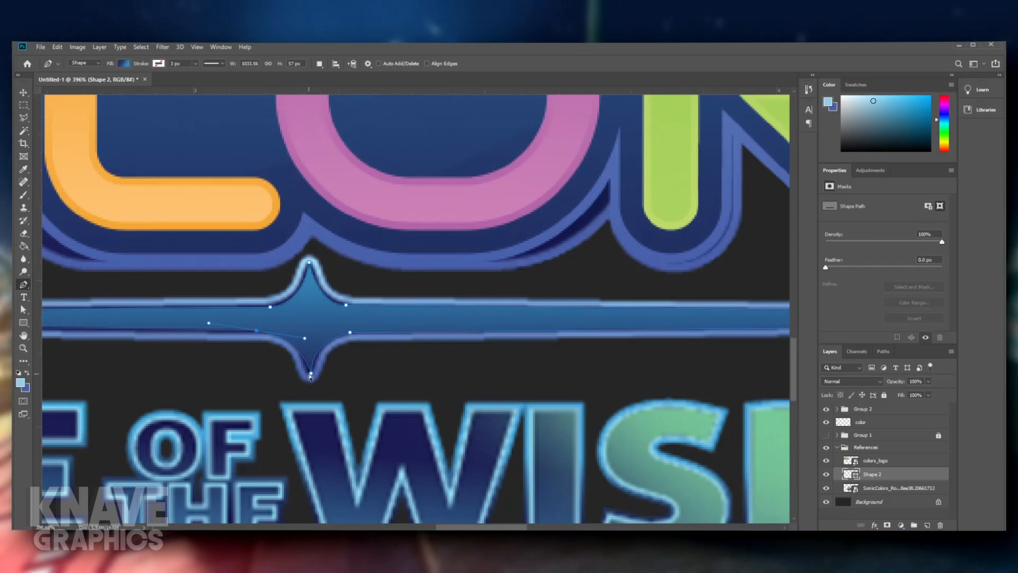
{"action": "left_click_drag", "start_coordinate": [308, 373], "coordinate": [310, 373]}
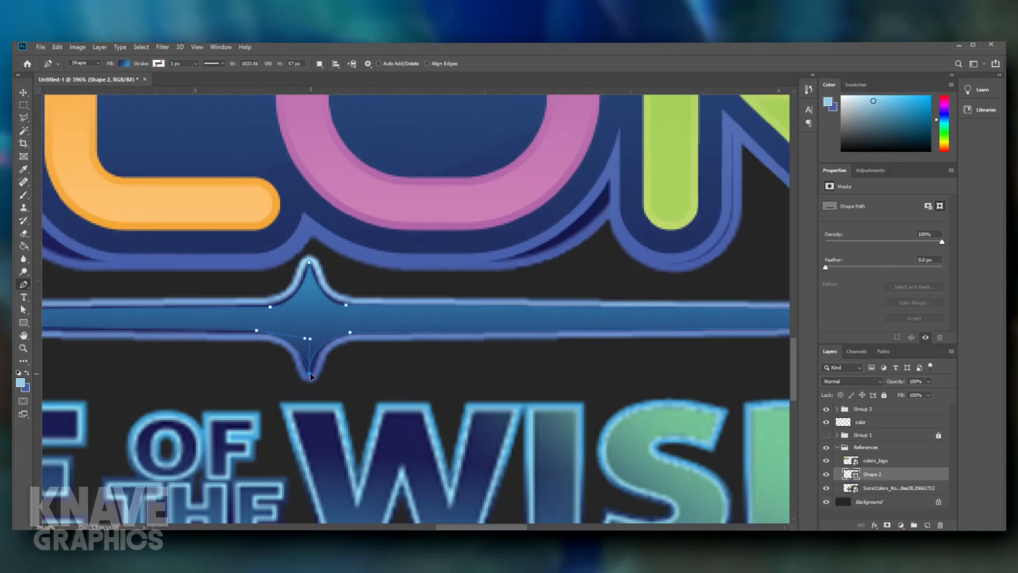
{"action": "left_click", "coordinate": [257, 331], "text": "ctrl"}
{"action": "left_click_drag", "start_coordinate": [212, 340], "coordinate": [384, 316]}
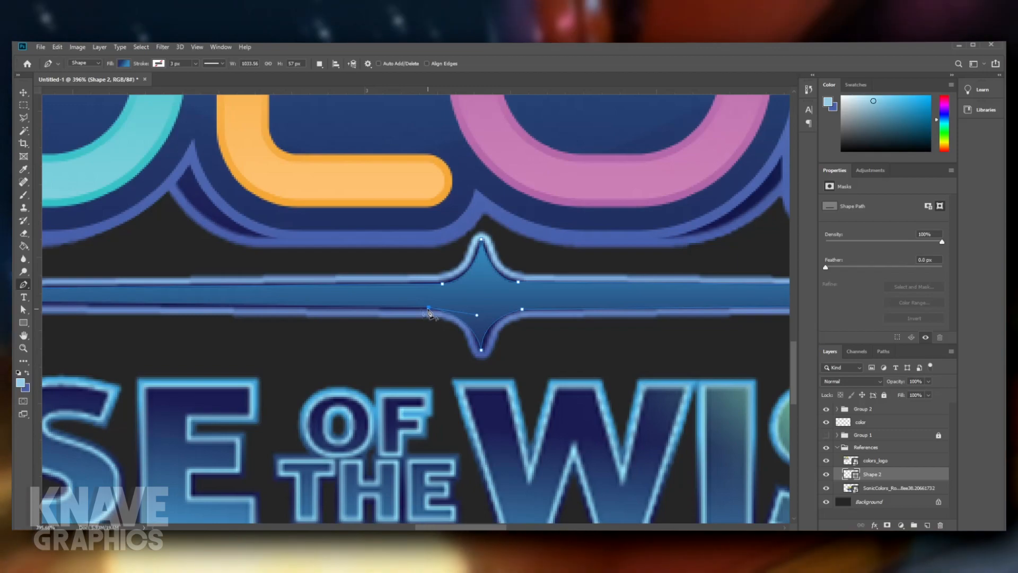
{"action": "scroll", "coordinate": [430, 314], "scroll_direction": "left", "scroll_amount": 10}
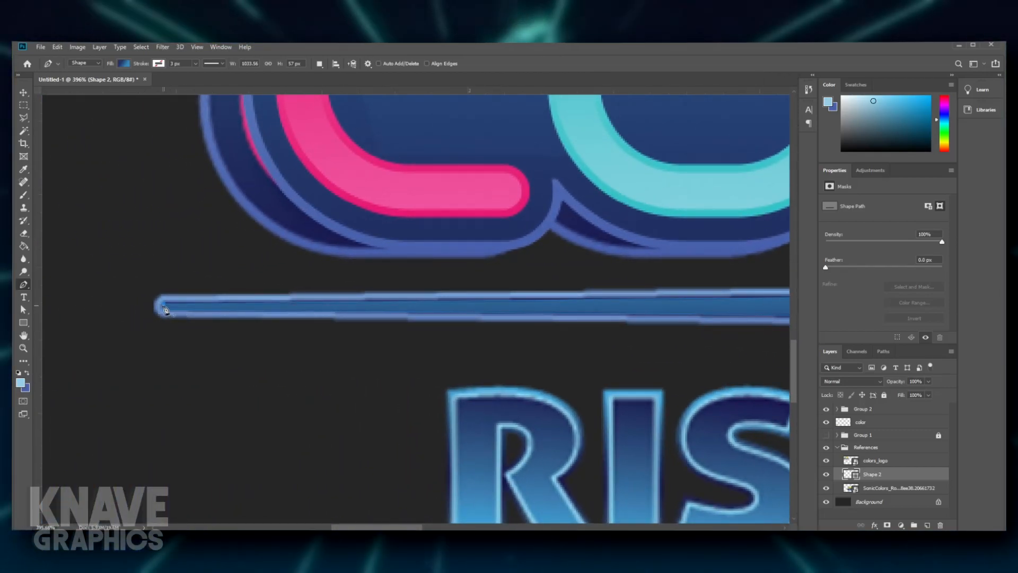
- Place a vertical guide through the star's center and shift the anchor where its lower-left curve meets the line inward
{"action": "scroll", "coordinate": [169, 305], "scroll_direction": "down", "scroll_amount": 8}
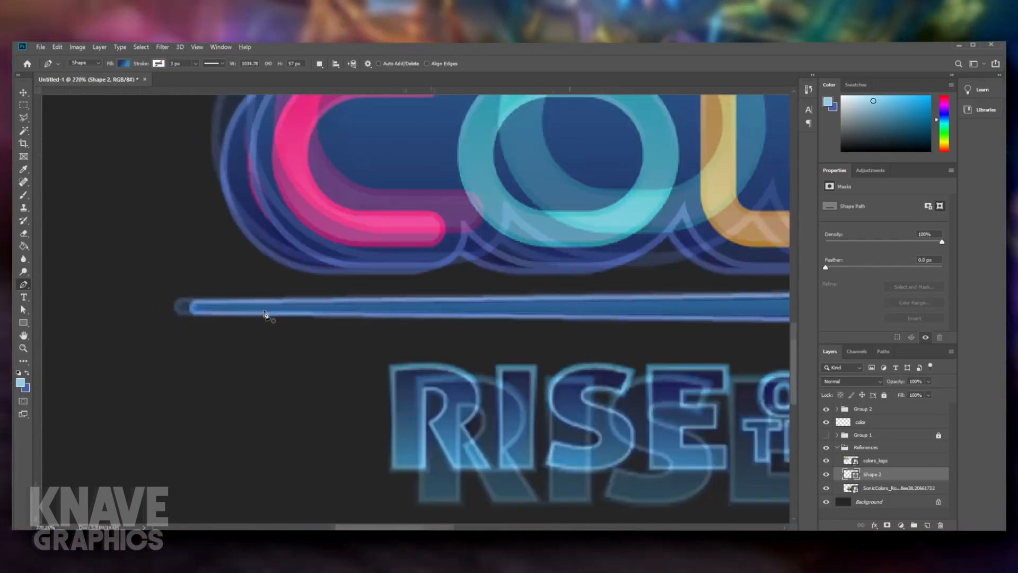
{"action": "scroll", "coordinate": [345, 379], "scroll_direction": "up", "scroll_amount": 5}
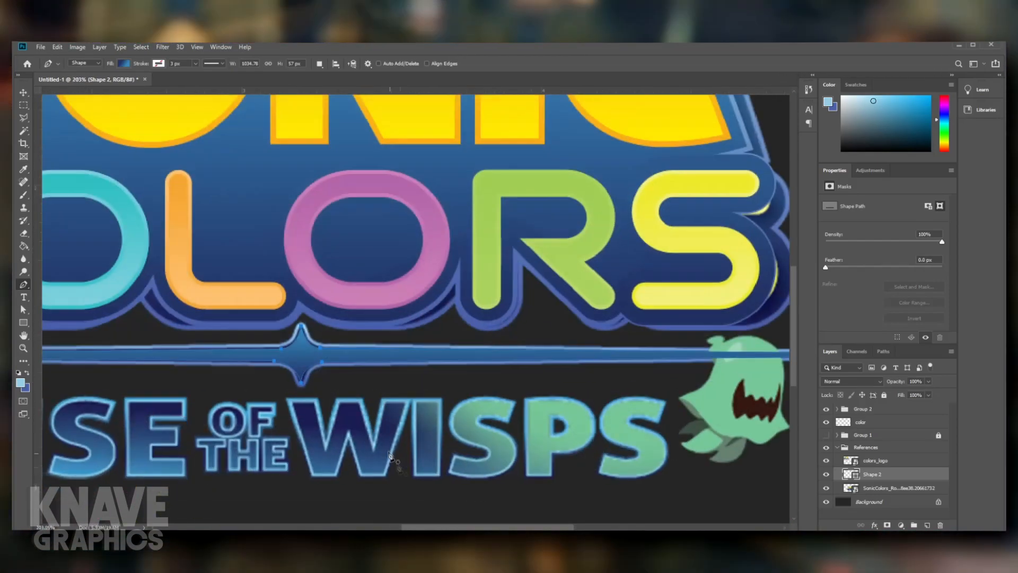
{"action": "scroll", "coordinate": [279, 371], "scroll_direction": "up", "scroll_amount": 5}
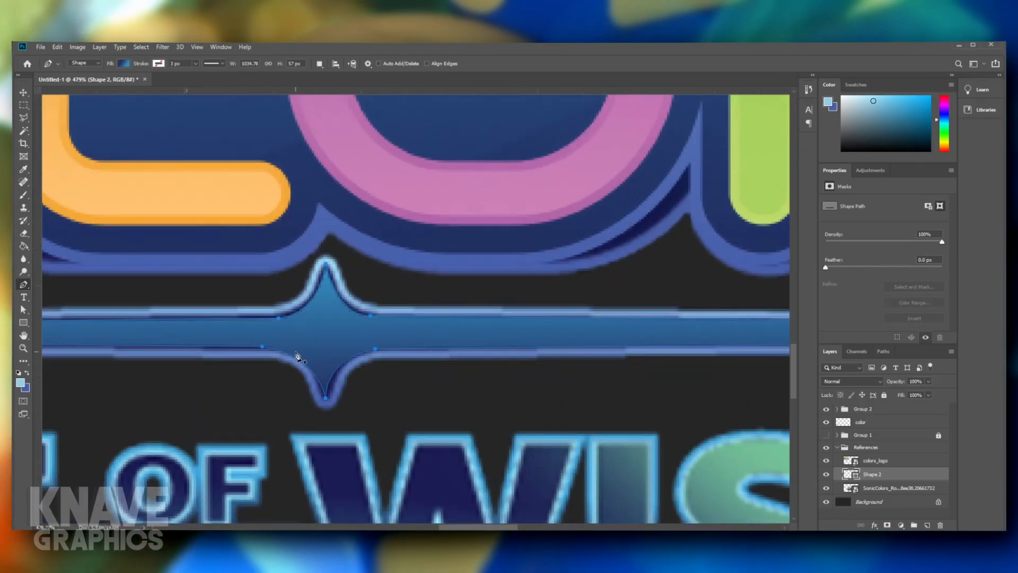
{"action": "left_click_drag", "start_coordinate": [262, 347], "coordinate": [277, 347]}
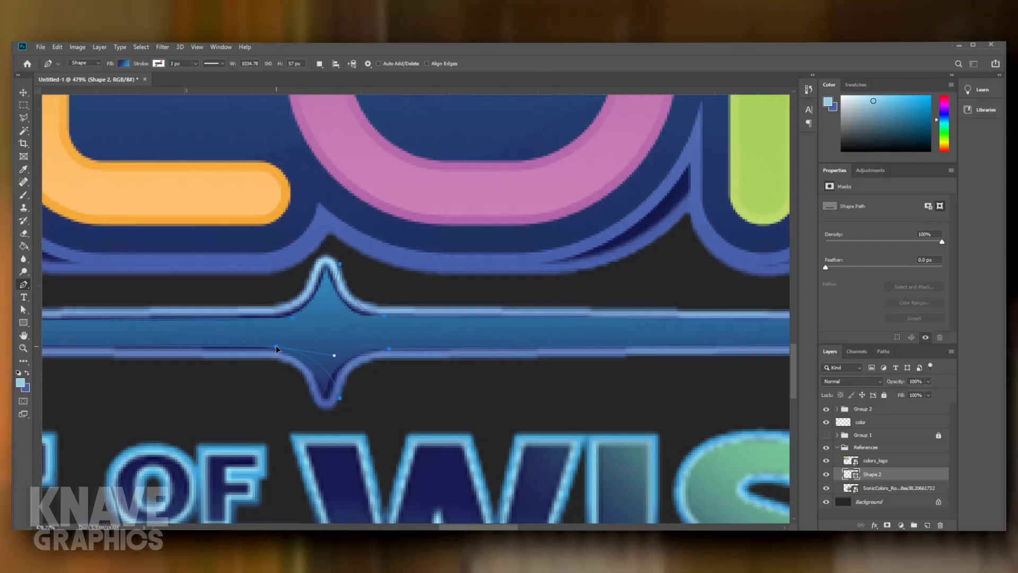
{"action": "key", "text": "ctrl+z"}
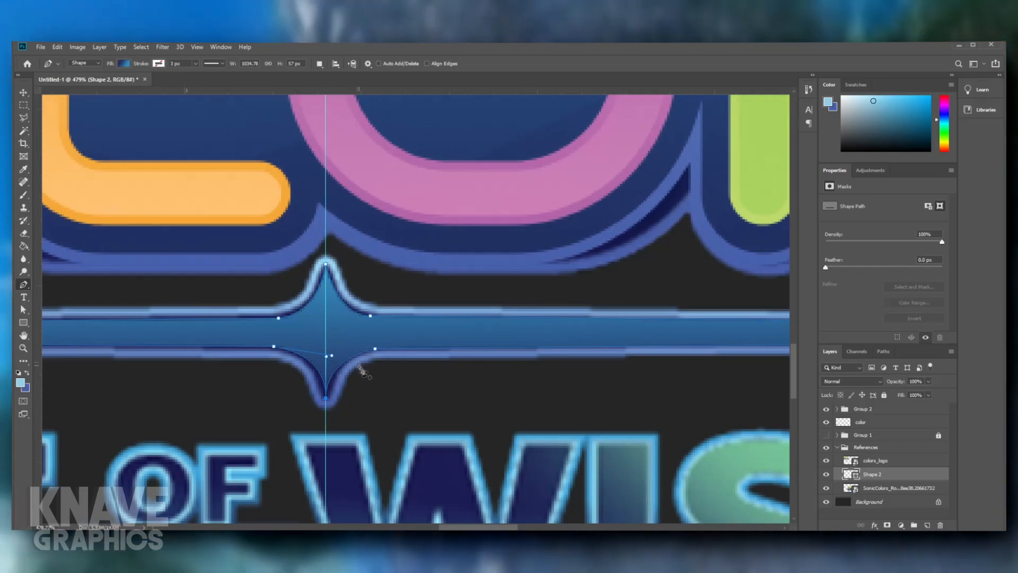
{"action": "left_click", "coordinate": [372, 384], "text": "ctrl"}
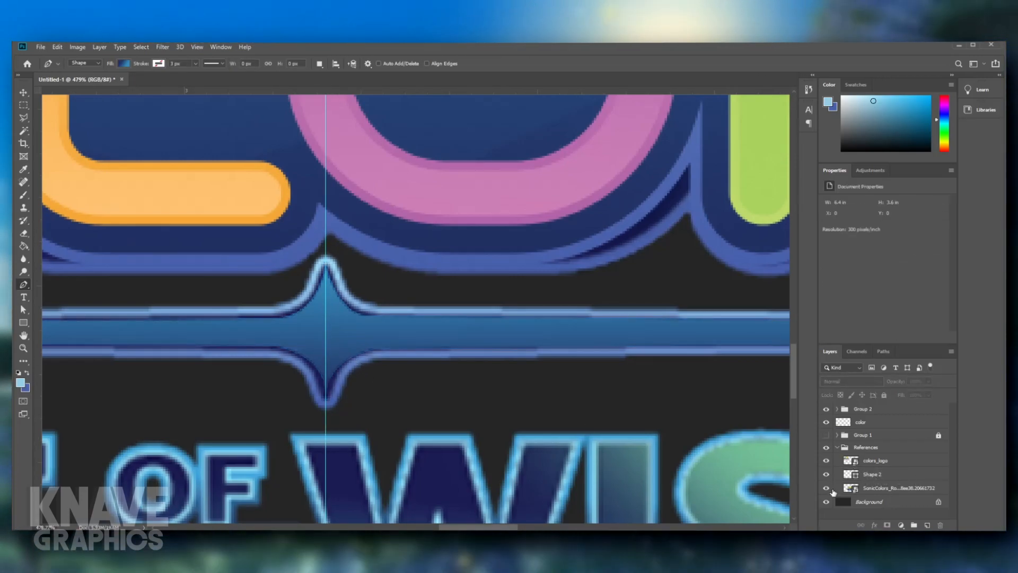
- Hide the Rise of the Wisps reference, then extend the star's bottom point downward and nudge its lower-right anchor inward
{"action": "left_click", "coordinate": [831, 491]}
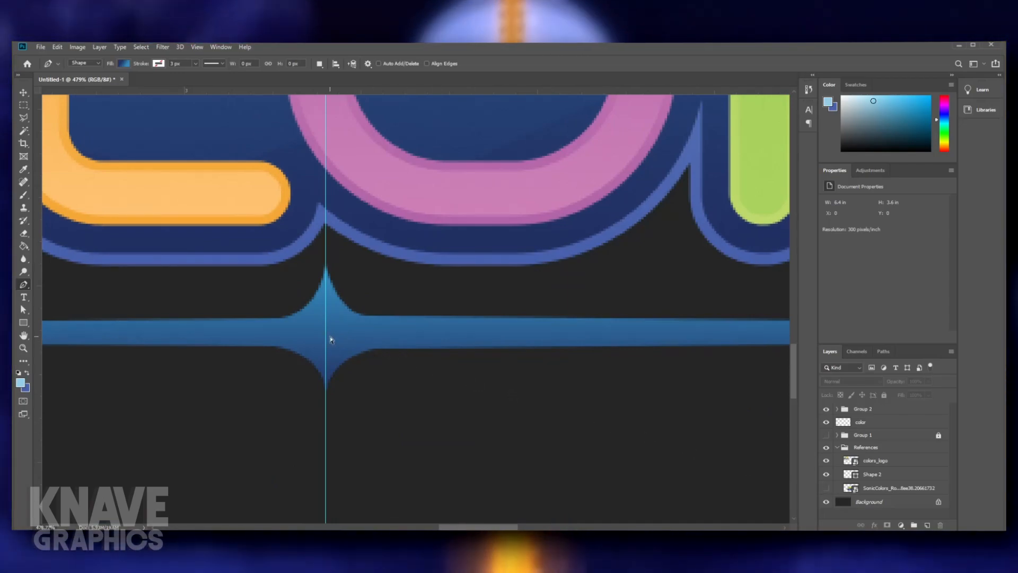
{"action": "left_click", "coordinate": [332, 336], "text": "ctrl"}
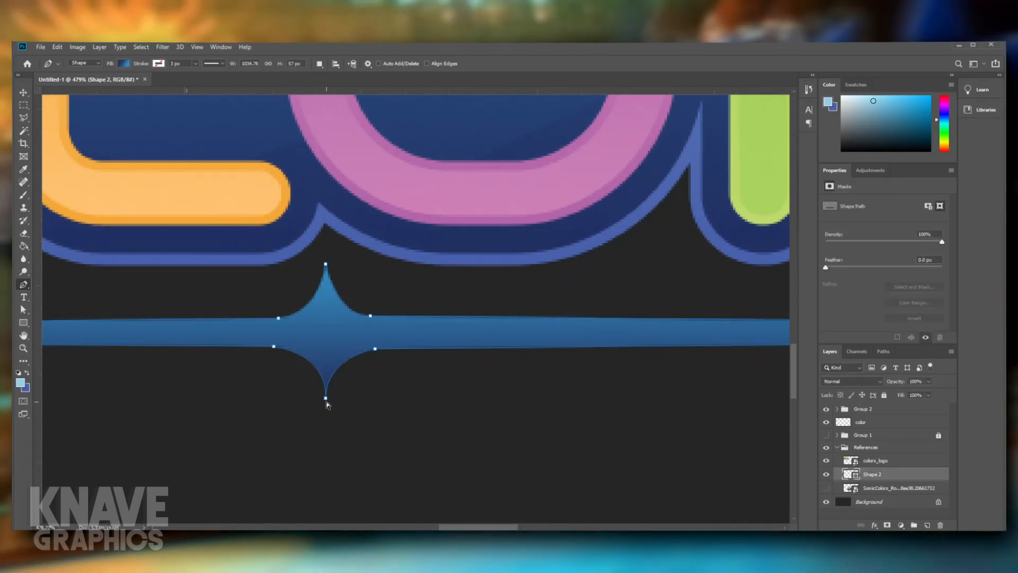
{"action": "left_click_drag", "start_coordinate": [326, 409], "coordinate": [326, 414]}
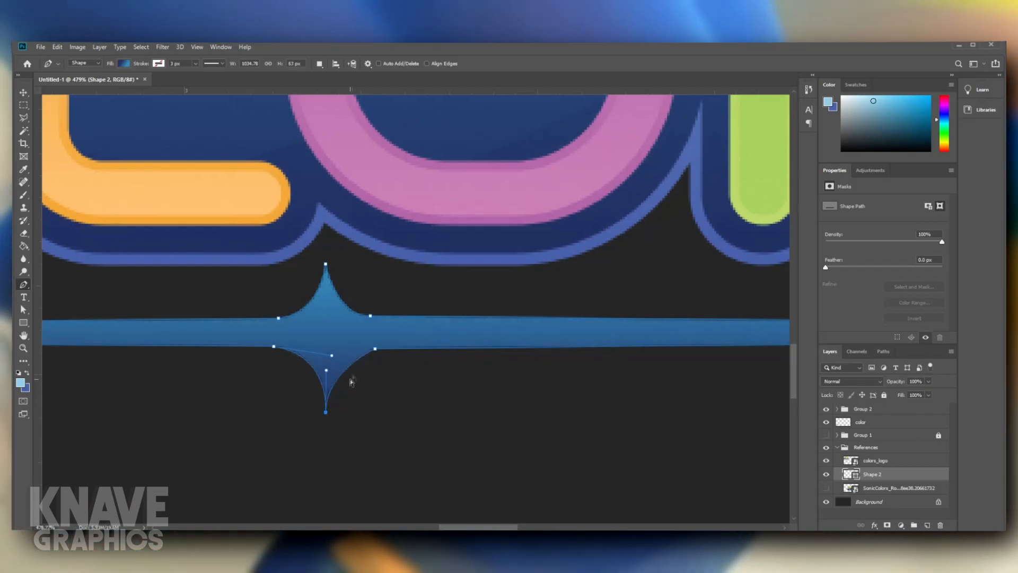
{"action": "left_click_drag", "start_coordinate": [373, 350], "coordinate": [369, 351]}
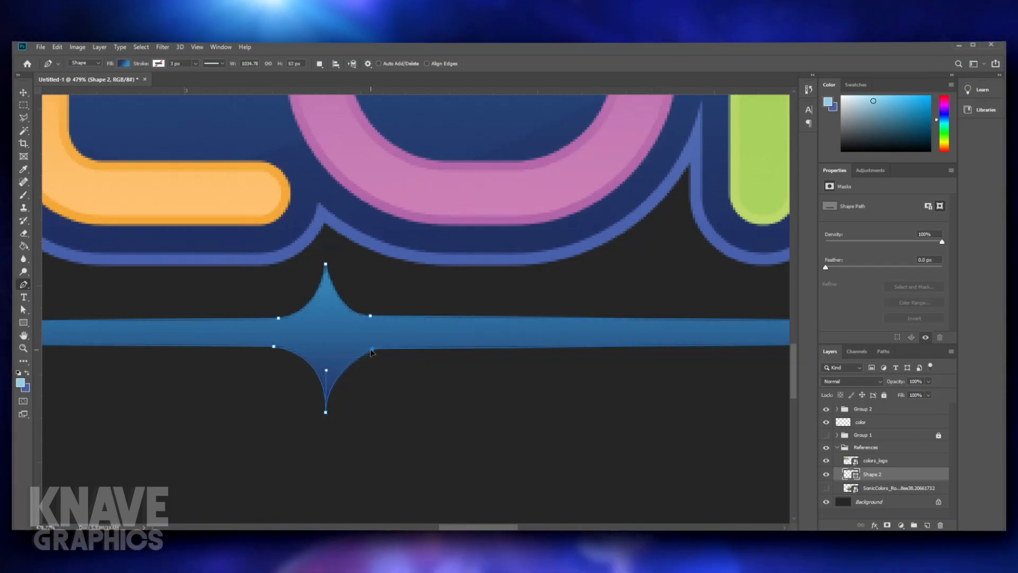
{"action": "left_click", "coordinate": [374, 362], "text": "ctrl"}
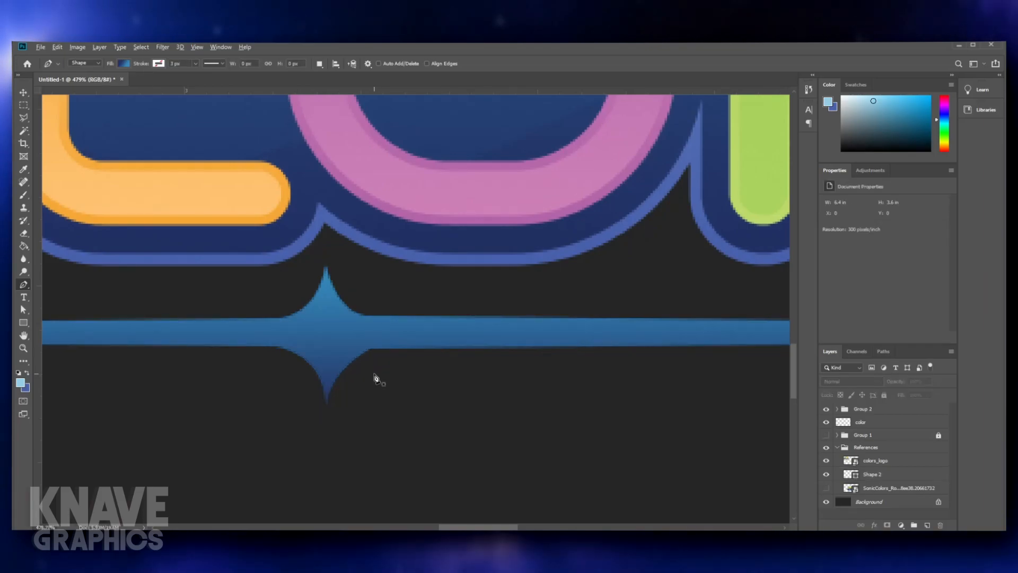
- Move the star's lower-left anchor beneath the upper-left one, pull its curve handle inward, and shift the lower-right anchor outward
{"action": "scroll", "coordinate": [373, 382], "scroll_direction": "down", "scroll_amount": 8}
{"action": "scroll", "coordinate": [366, 398], "scroll_direction": "down", "scroll_amount": 3}
{"action": "scroll", "coordinate": [366, 403], "scroll_direction": "up", "scroll_amount": 8}
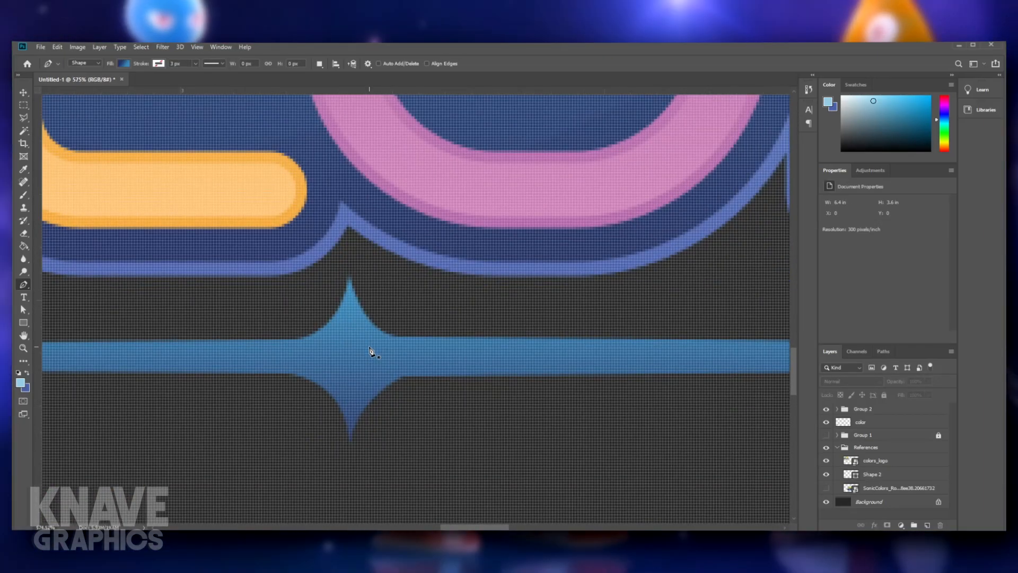
{"action": "left_click", "coordinate": [350, 364], "text": "ctrl"}
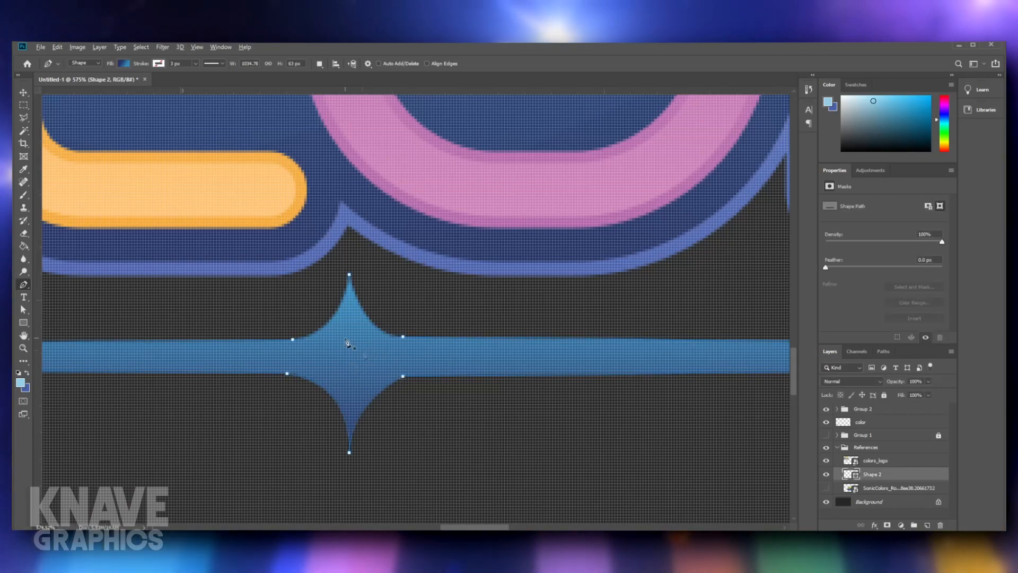
{"action": "scroll", "coordinate": [305, 344], "scroll_direction": "down", "scroll_amount": 3}
{"action": "scroll", "coordinate": [302, 343], "scroll_direction": "up", "scroll_amount": 6}
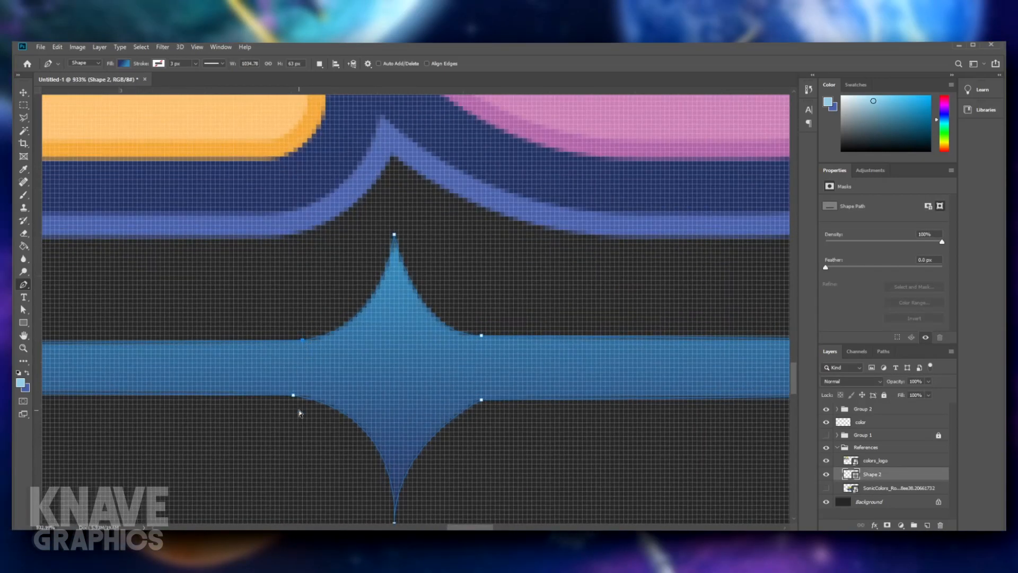
{"action": "left_click_drag", "start_coordinate": [296, 395], "coordinate": [415, 412]}
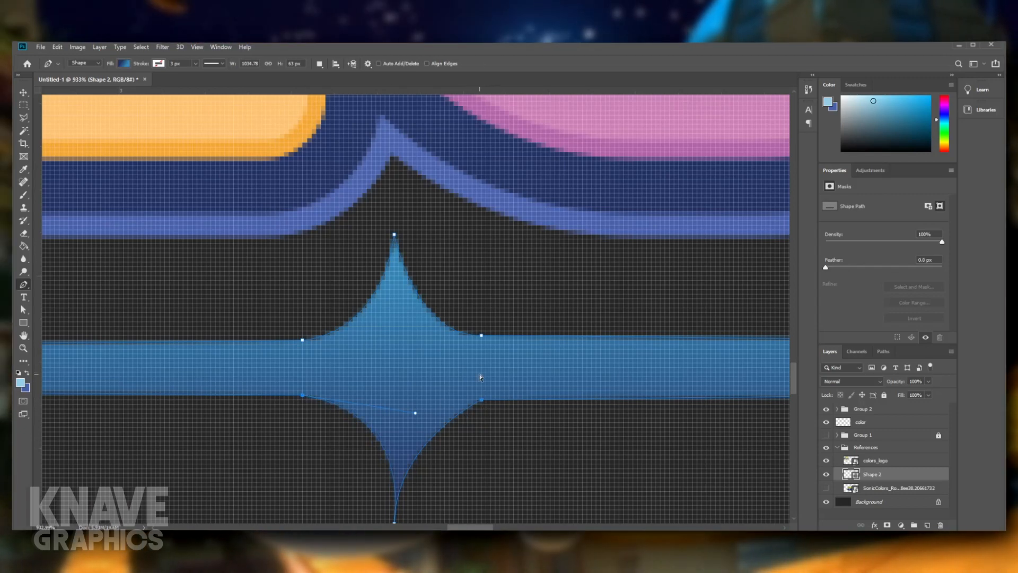
{"action": "left_click_drag", "start_coordinate": [430, 471], "coordinate": [432, 424]}
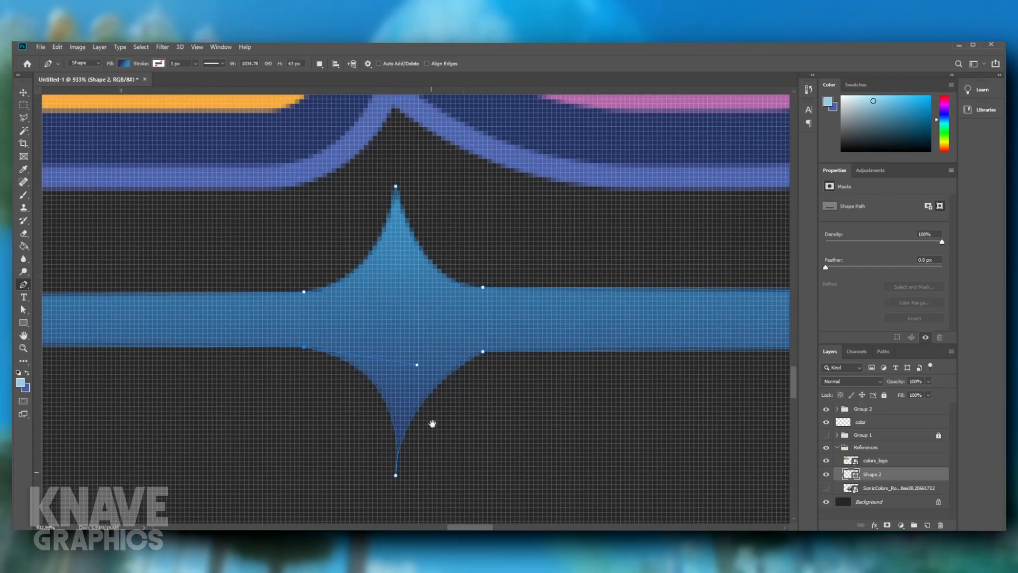
{"action": "left_click_drag", "start_coordinate": [418, 365], "coordinate": [389, 368]}
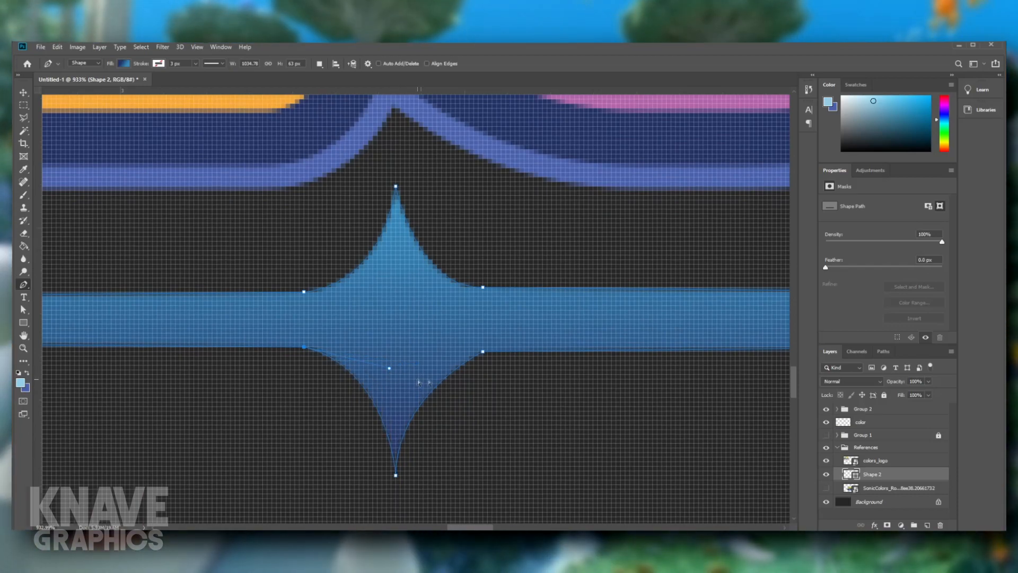
{"action": "left_click_drag", "start_coordinate": [482, 351], "coordinate": [491, 352]}
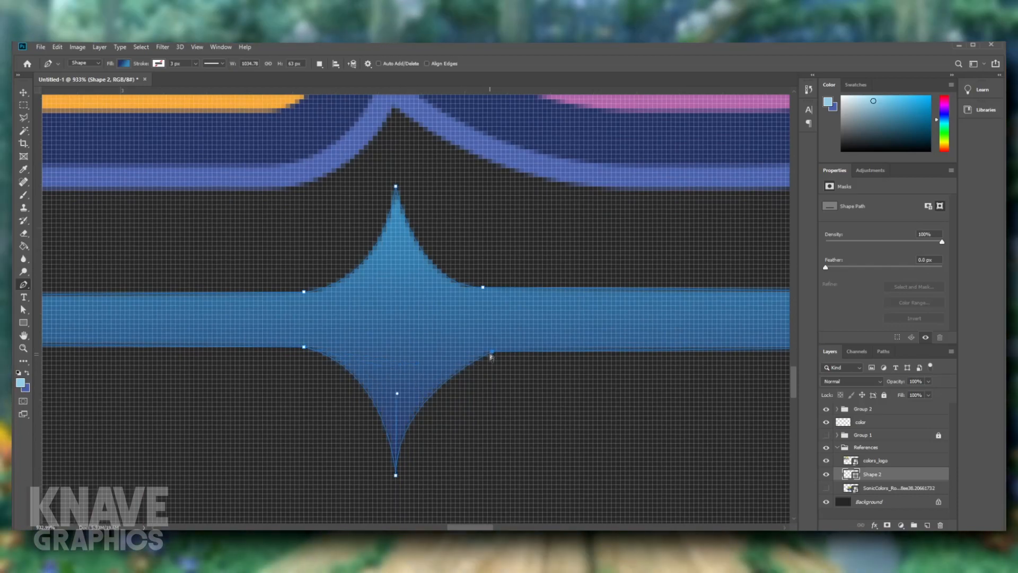
{"action": "scroll", "coordinate": [494, 443], "scroll_direction": "down", "scroll_amount": 5}
{"action": "left_click", "coordinate": [493, 440], "text": "ctrl"}
- Show the Rise of the Wisps reference and delete the traced divider shape covering its line and star
{"action": "scroll", "coordinate": [493, 441], "scroll_direction": "down", "scroll_amount": 9}
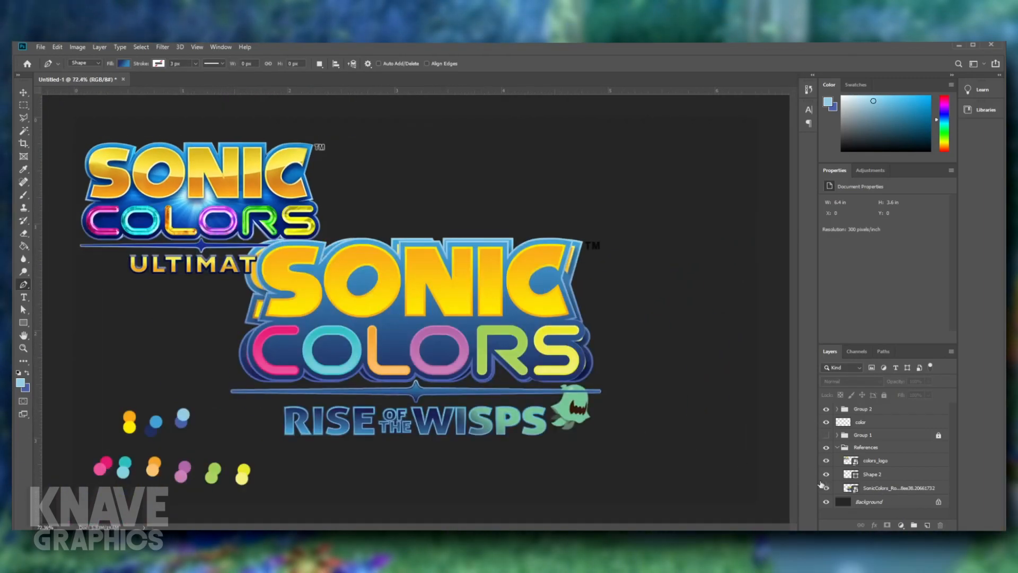
{"action": "left_click", "coordinate": [434, 394], "text": "ctrl"}
{"action": "key", "text": "Delete"}
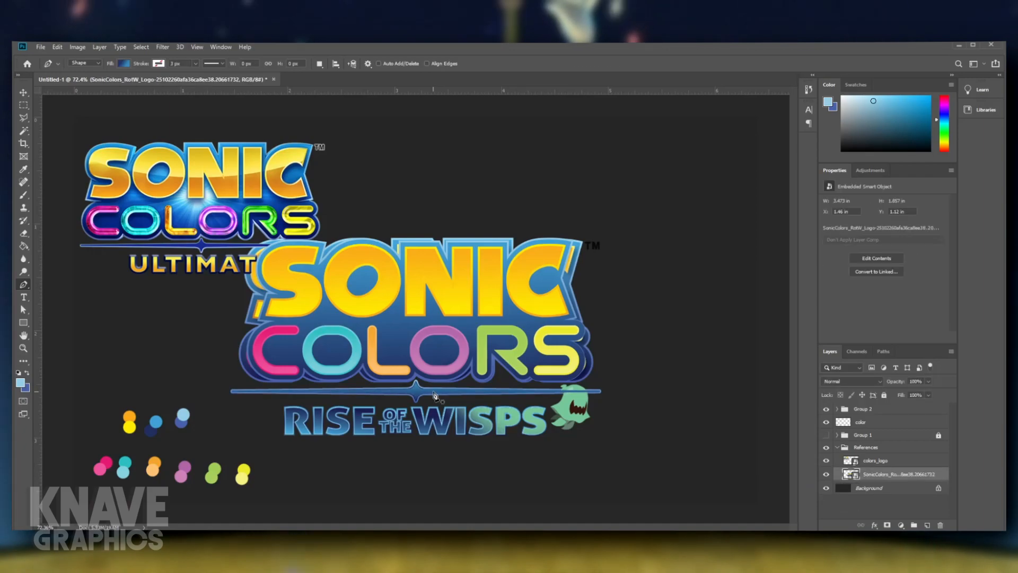
{"action": "scroll", "coordinate": [415, 392], "scroll_direction": "up", "scroll_amount": 8}
{"action": "left_click_drag", "start_coordinate": [417, 423], "coordinate": [433, 332]}
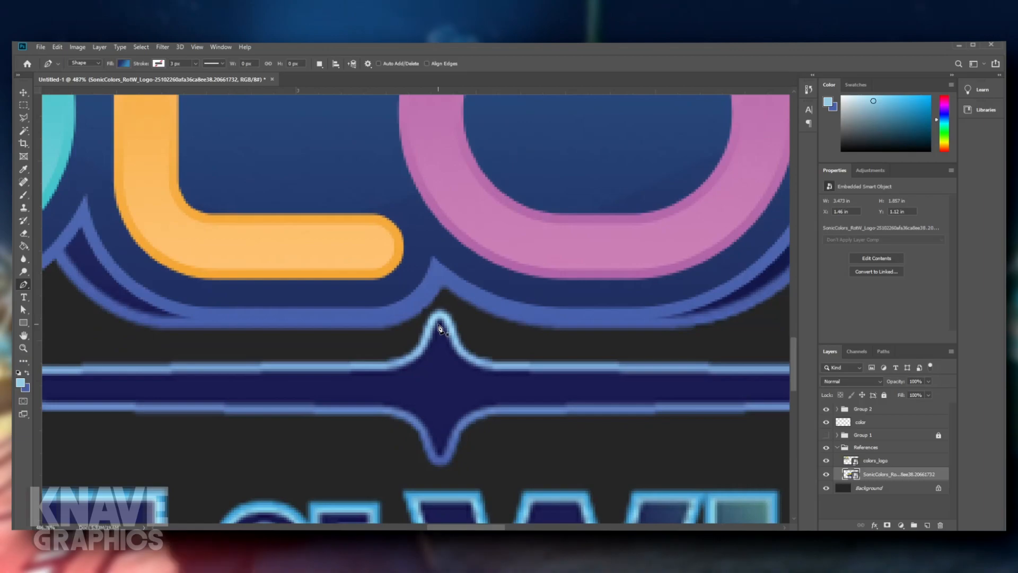
{"action": "left_click", "coordinate": [437, 331]}
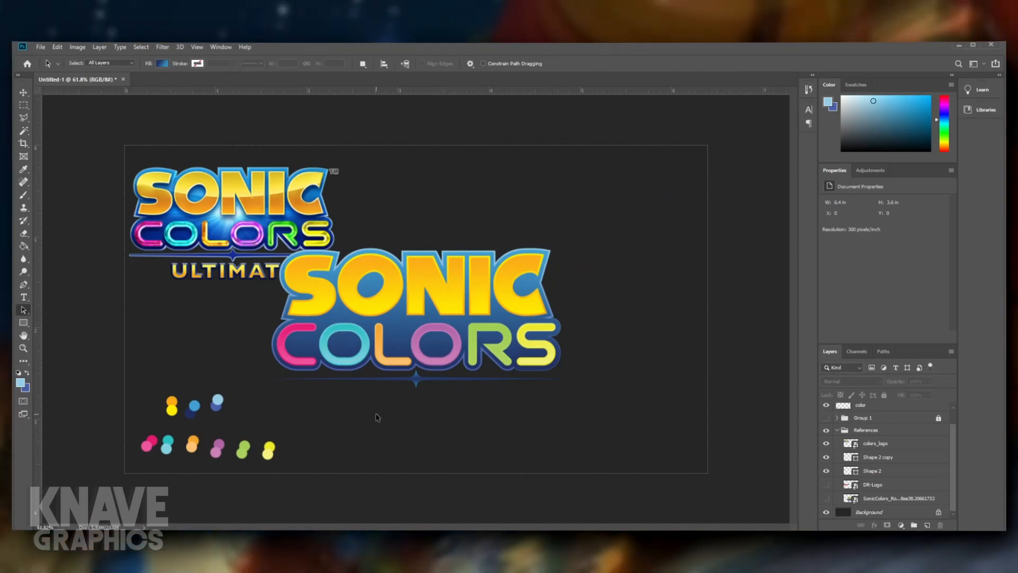
- Examine the rebuilt divider's star up close, checking its symmetry and how its curves meet the line
{"action": "scroll", "coordinate": [380, 417], "scroll_direction": "up", "scroll_amount": 17}
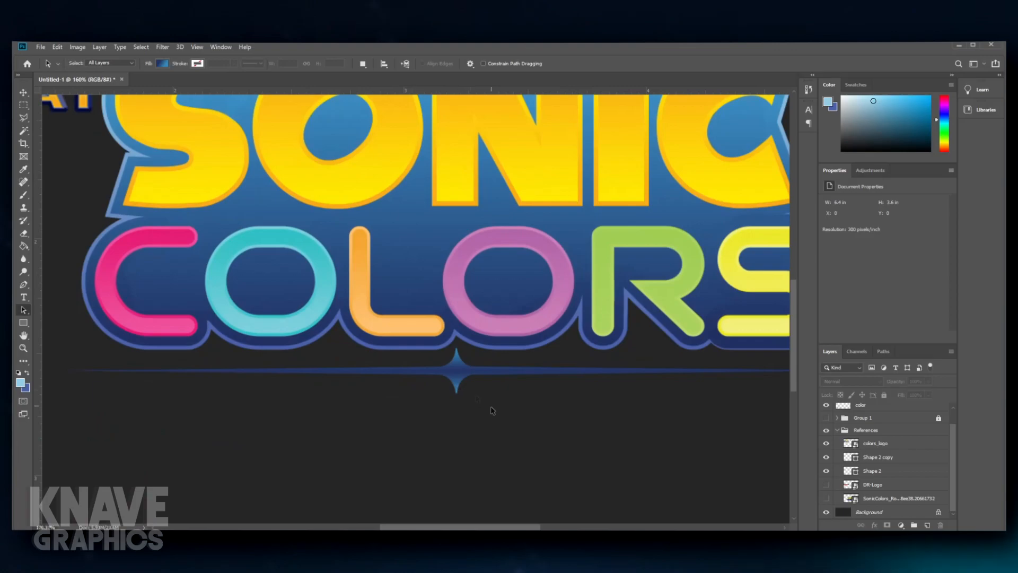
{"action": "scroll", "coordinate": [409, 338], "scroll_direction": "up", "scroll_amount": 7}
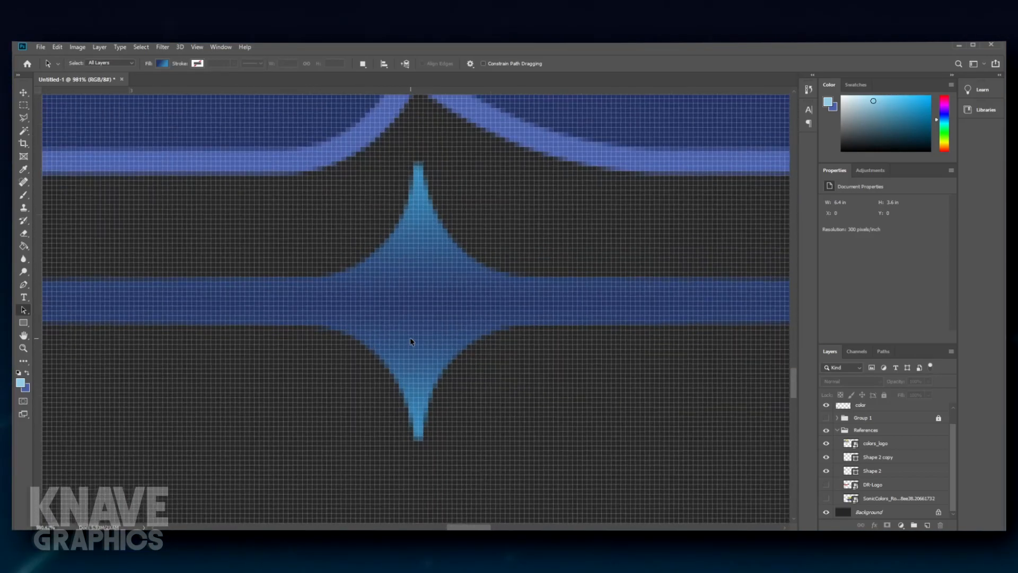
{"action": "scroll", "coordinate": [409, 337], "scroll_direction": "down", "scroll_amount": 11}
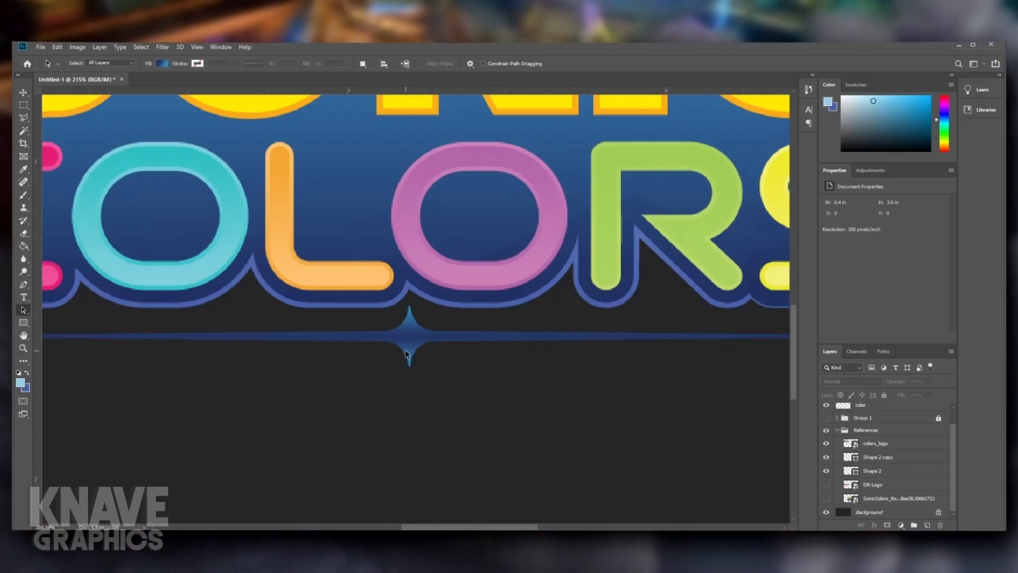
{"action": "scroll", "coordinate": [406, 354], "scroll_direction": "down", "scroll_amount": 5}
{"action": "scroll", "coordinate": [427, 359], "scroll_direction": "up", "scroll_amount": 7}
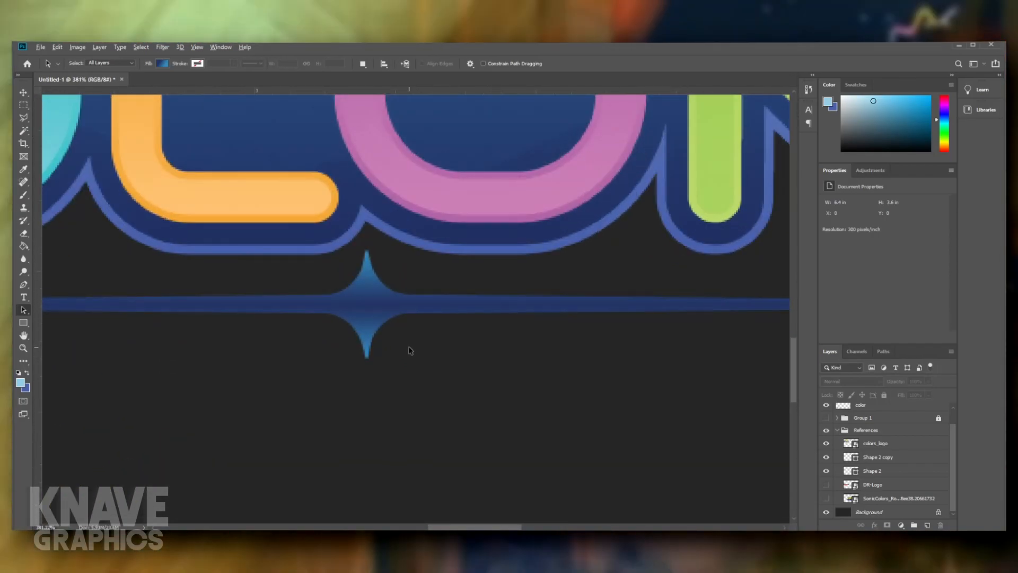
{"action": "scroll", "coordinate": [409, 350], "scroll_direction": "down", "scroll_amount": 3}
{"action": "scroll", "coordinate": [375, 302], "scroll_direction": "up", "scroll_amount": 9}
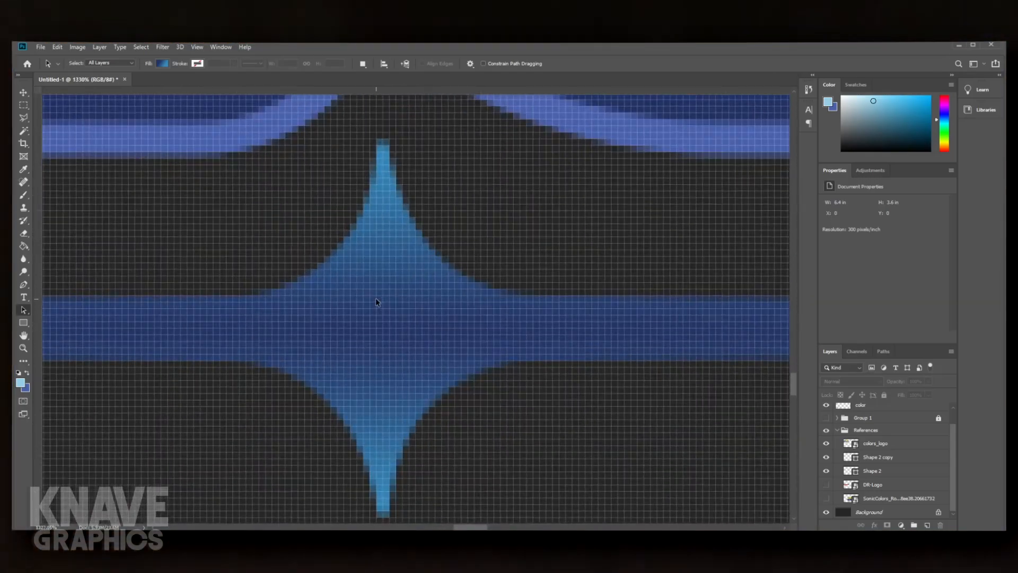
{"action": "left_click_drag", "start_coordinate": [471, 247], "coordinate": [563, 202]}
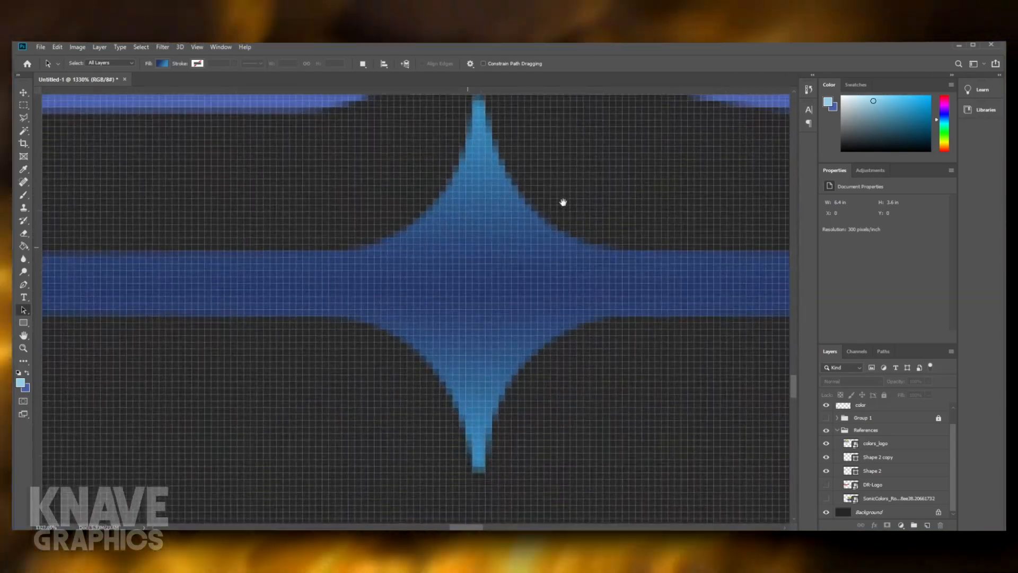
{"action": "scroll", "coordinate": [509, 242], "scroll_direction": "down", "scroll_amount": 2}
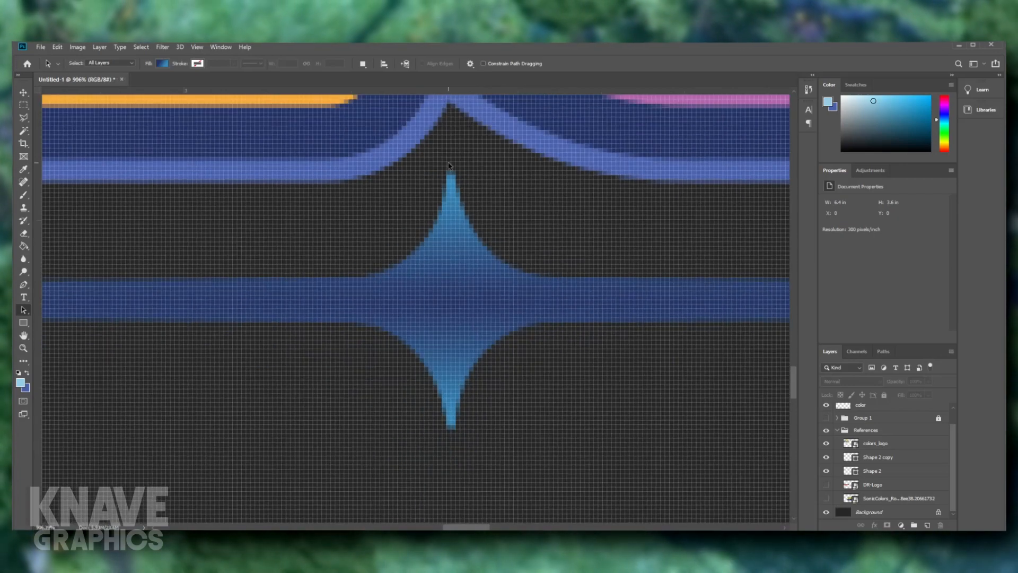
- Merge the Shape 2 and Shape 2 copy layers into a single divider shape
{"action": "scroll", "coordinate": [444, 448], "scroll_direction": "down", "scroll_amount": 10}
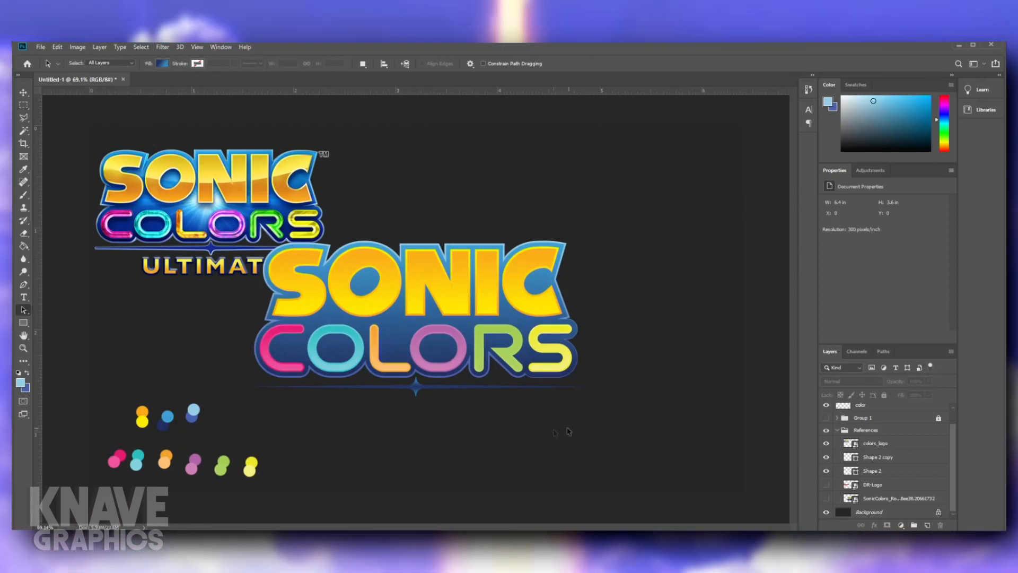
{"action": "left_click", "coordinate": [874, 459], "text": "shift"}
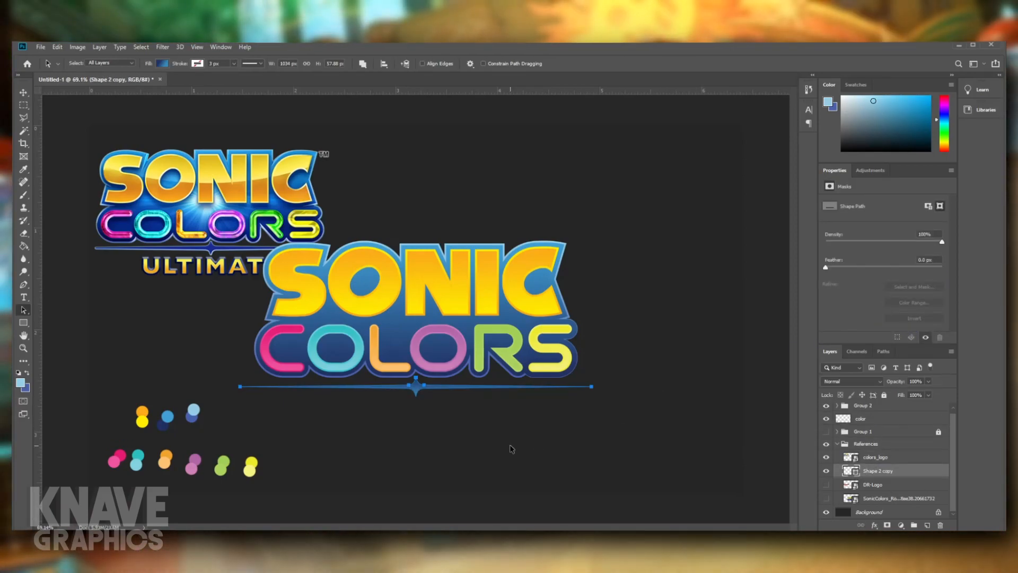
{"action": "left_click", "coordinate": [512, 449]}
{"action": "scroll", "coordinate": [511, 449], "scroll_direction": "up", "scroll_amount": 3}
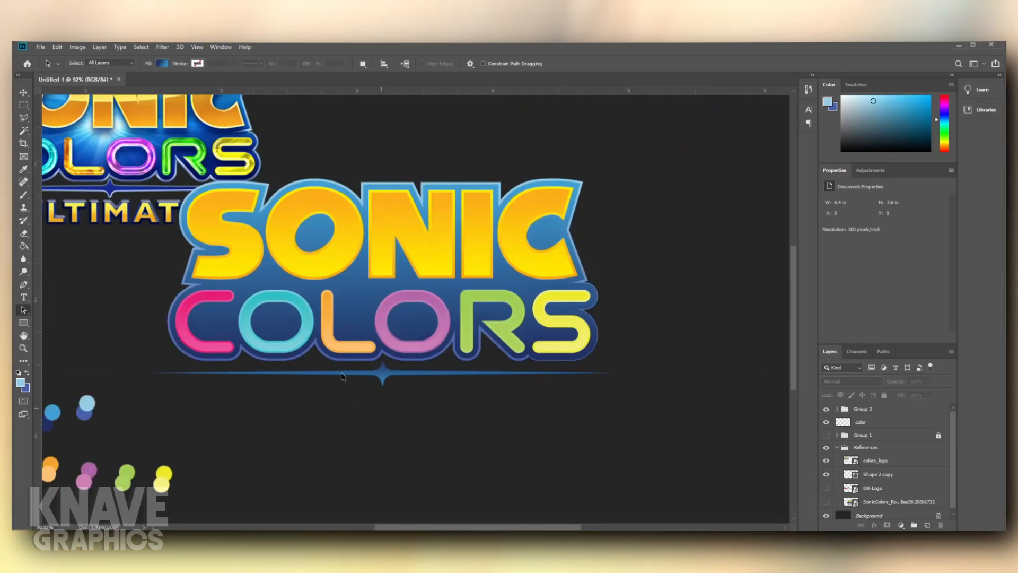
{"action": "scroll", "coordinate": [342, 376], "scroll_direction": "down", "scroll_amount": 1}
{"action": "left_click_drag", "start_coordinate": [330, 381], "coordinate": [460, 388]}
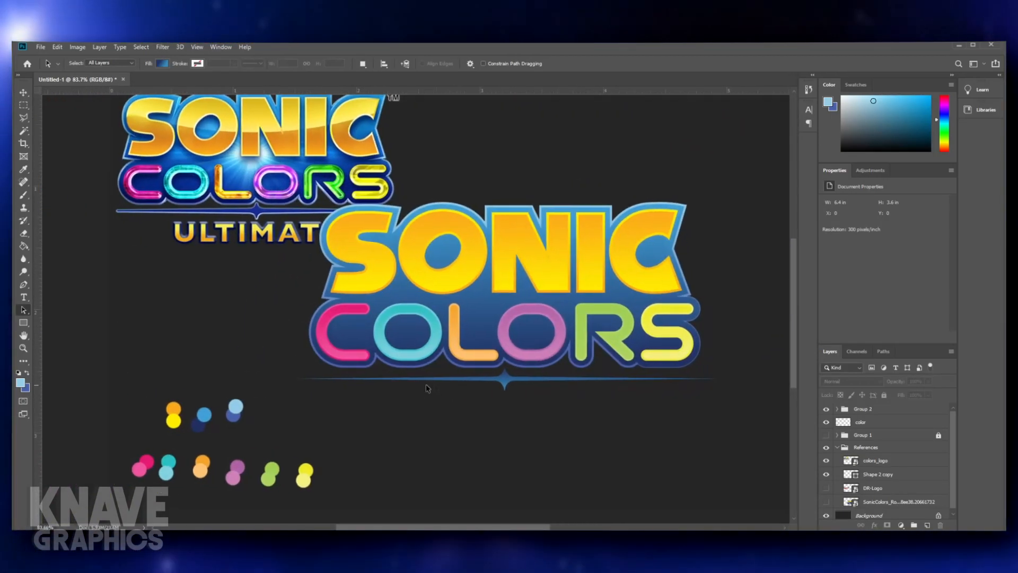
- Show the Rise of the Wisps reference and move it up and to the right, clear of the recreated divider
{"action": "left_click", "coordinate": [507, 385]}
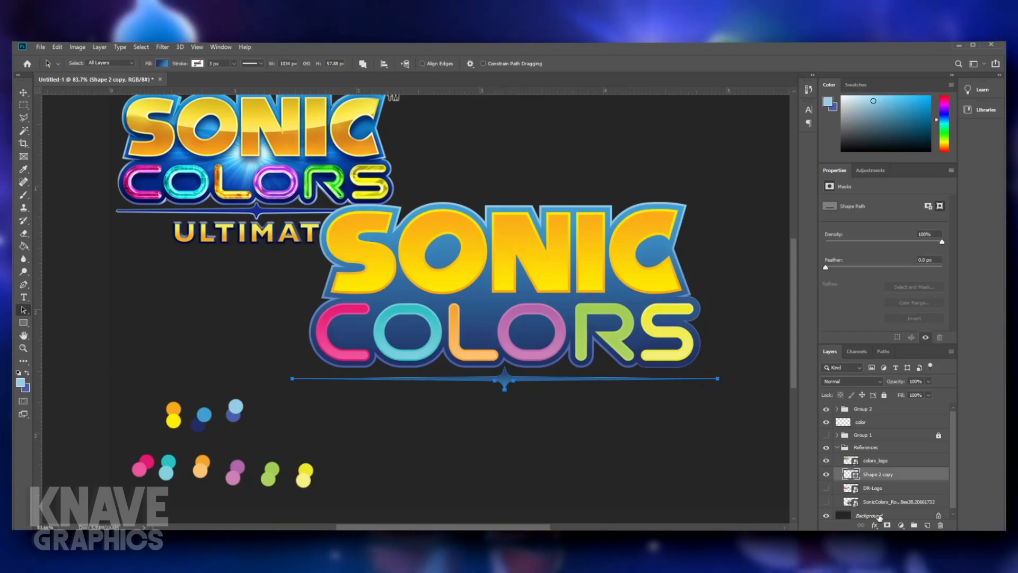
{"action": "left_click", "coordinate": [826, 501]}
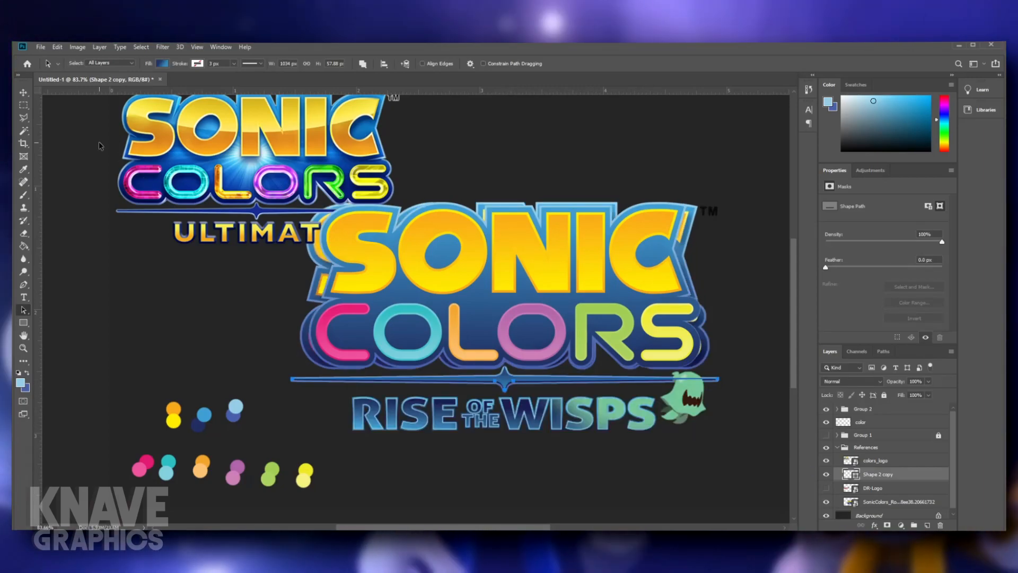
{"action": "left_click", "coordinate": [23, 92]}
{"action": "left_click_drag", "start_coordinate": [455, 420], "coordinate": [669, 226]}
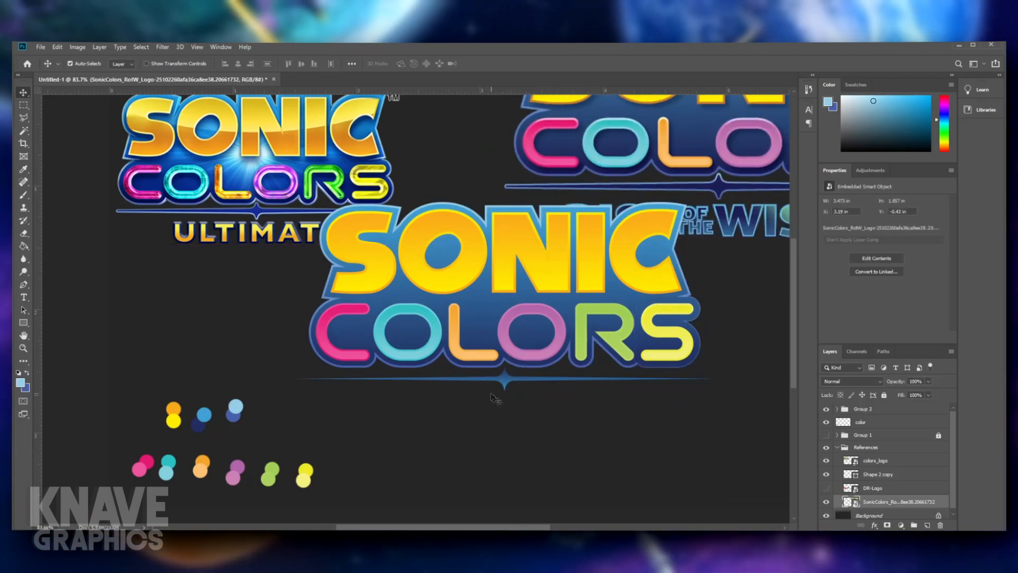
- Delete the hidden DR-Logo reference layer
{"action": "left_click", "coordinate": [508, 384]}
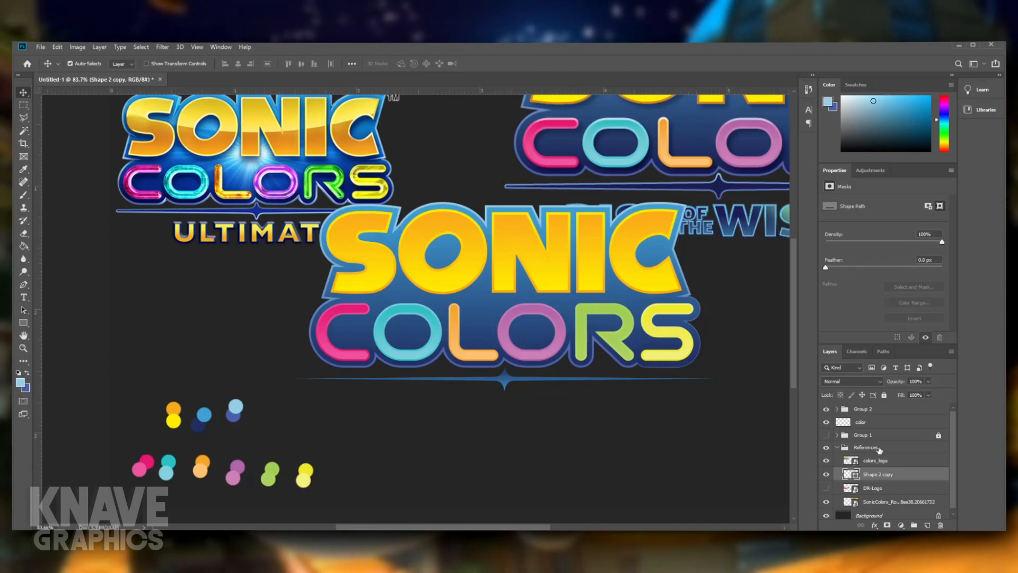
{"action": "key", "text": "a"}
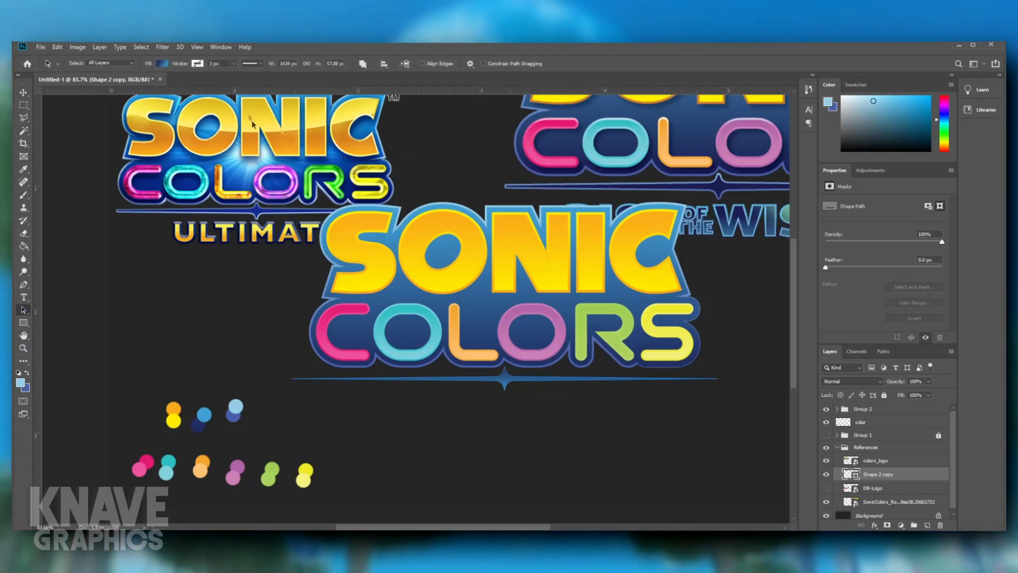
{"action": "left_click", "coordinate": [868, 490]}
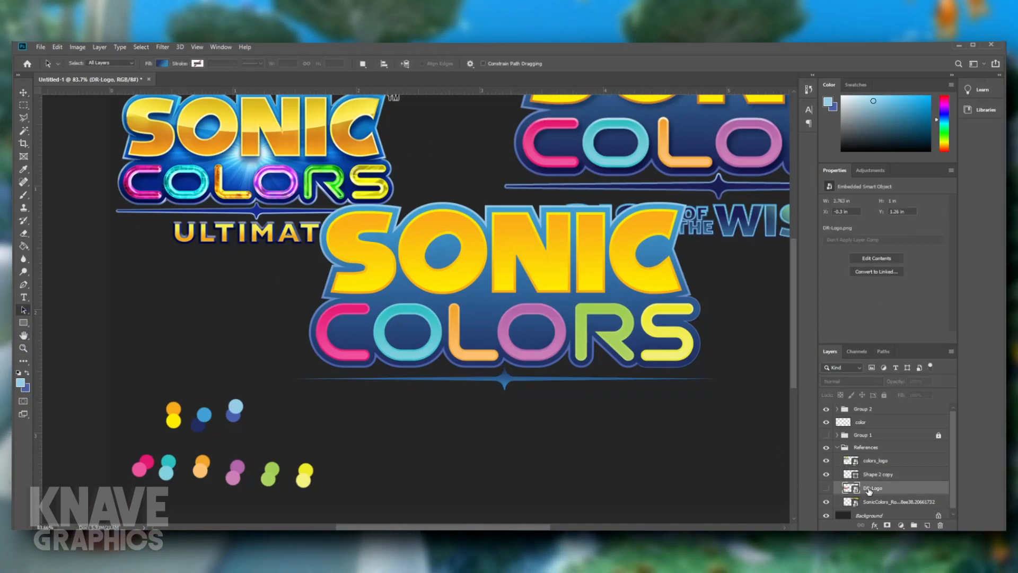
{"action": "key", "text": "Delete"}
- Fill the divider shape with a solid color sampled from the dark navy palette swatch
{"action": "left_click", "coordinate": [876, 475]}
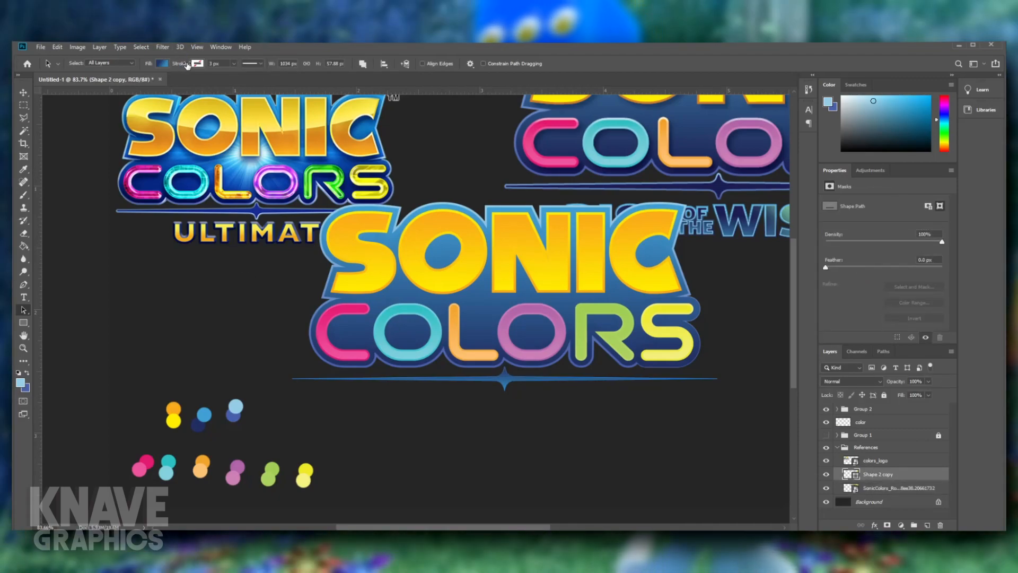
{"action": "left_click", "coordinate": [104, 82]}
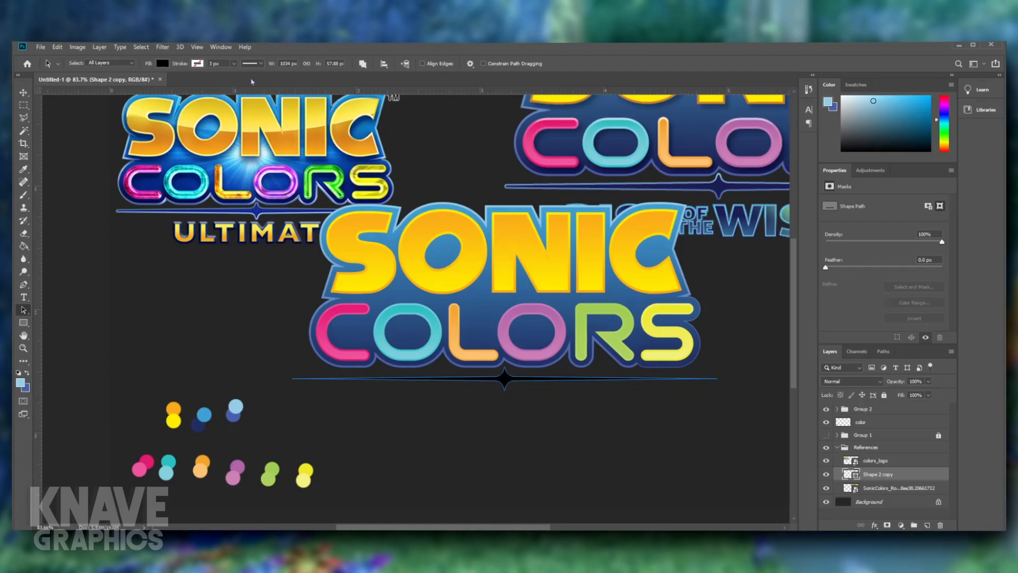
{"action": "key", "text": "i"}
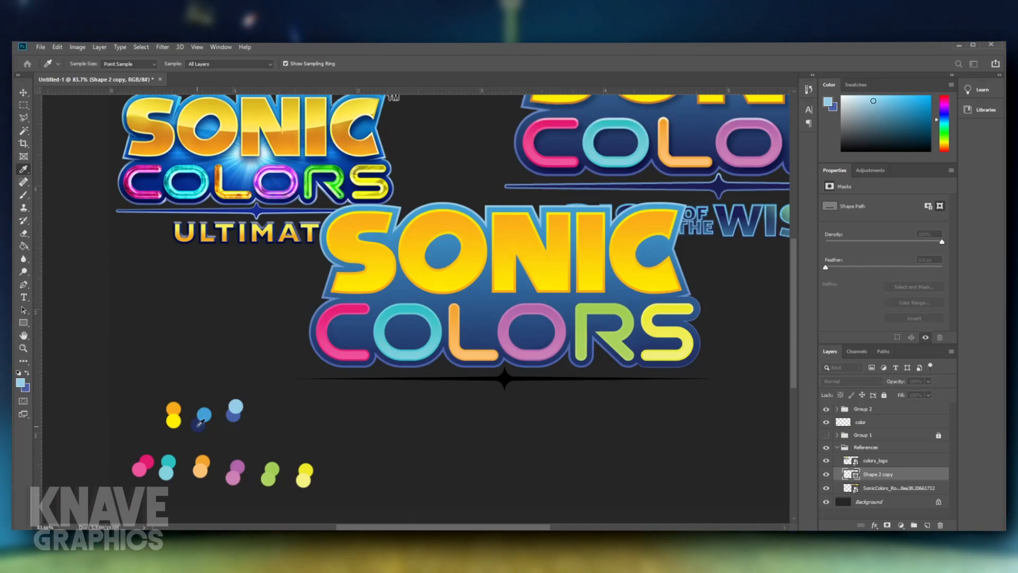
{"action": "key", "text": "a"}
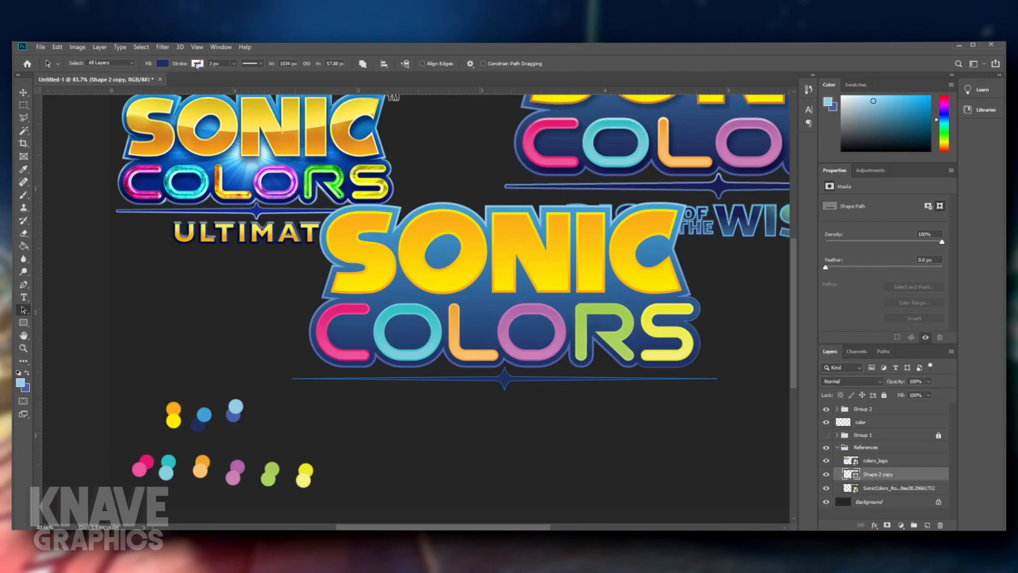
- Give the divider a gradient stroke running from the light blue palette swatch at the top to the medium blue swatch at the bottom
{"action": "left_click", "coordinate": [152, 88]}
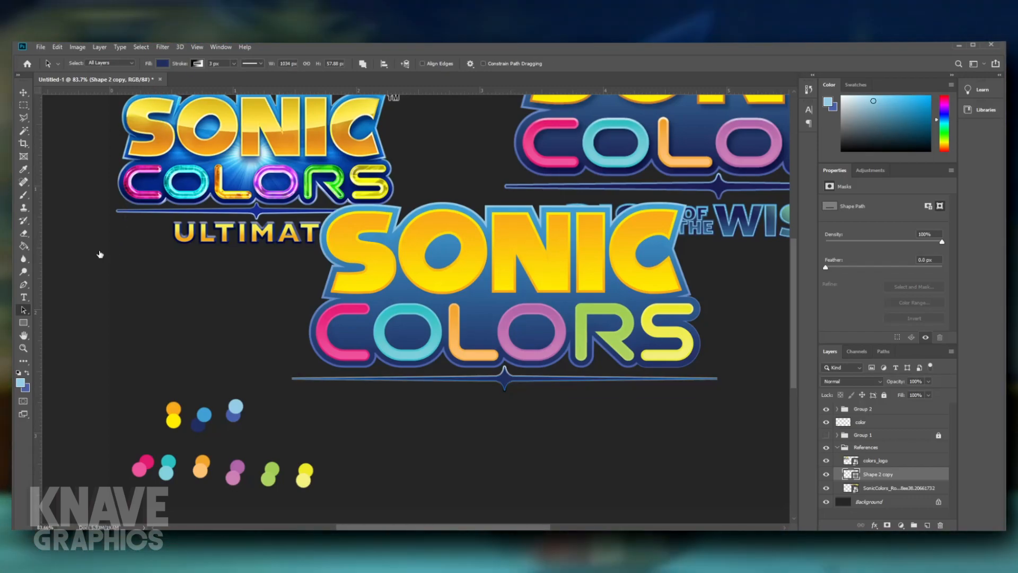
{"action": "key", "text": "i"}
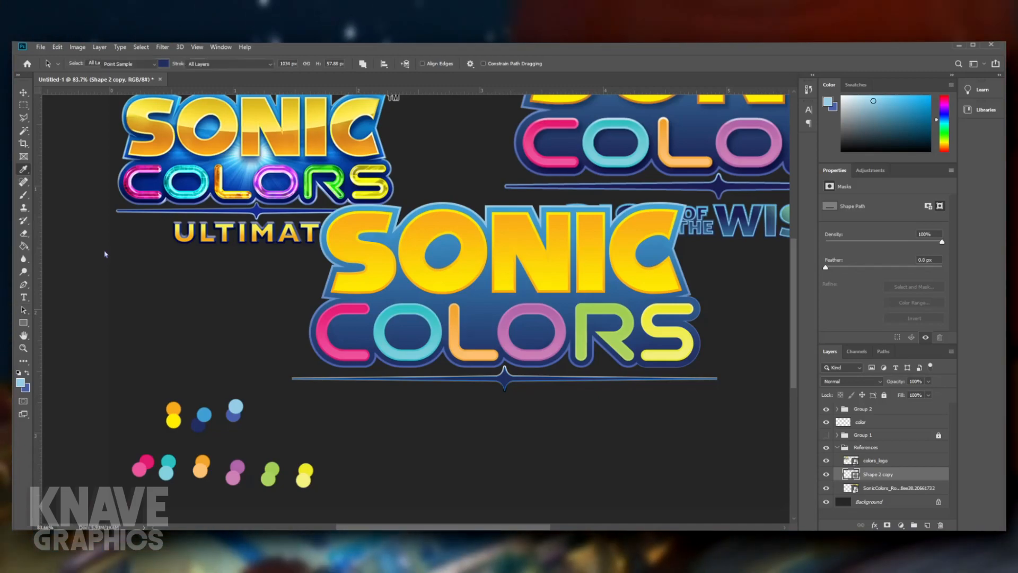
{"action": "left_click", "coordinate": [237, 412]}
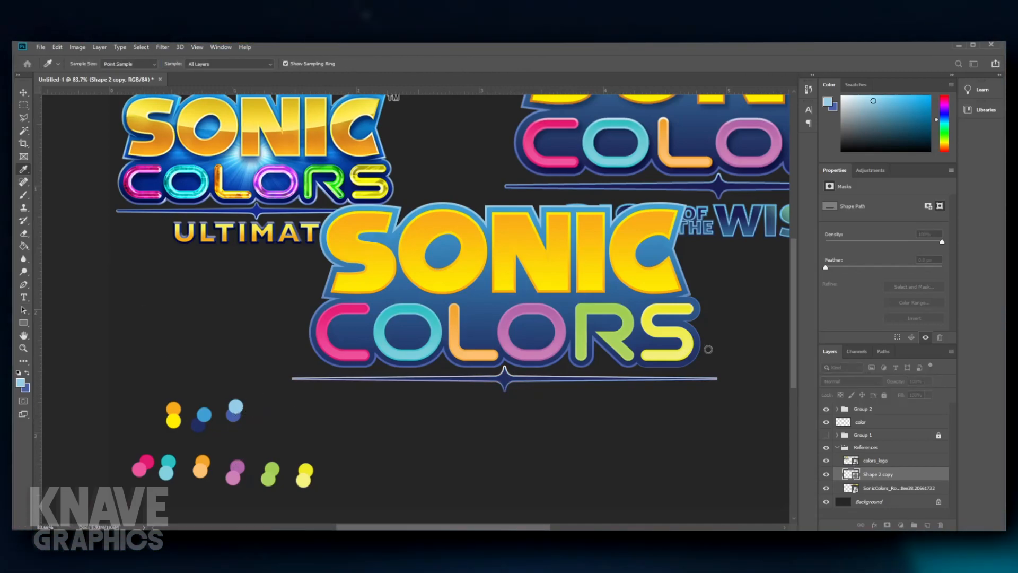
{"action": "key", "text": "a"}
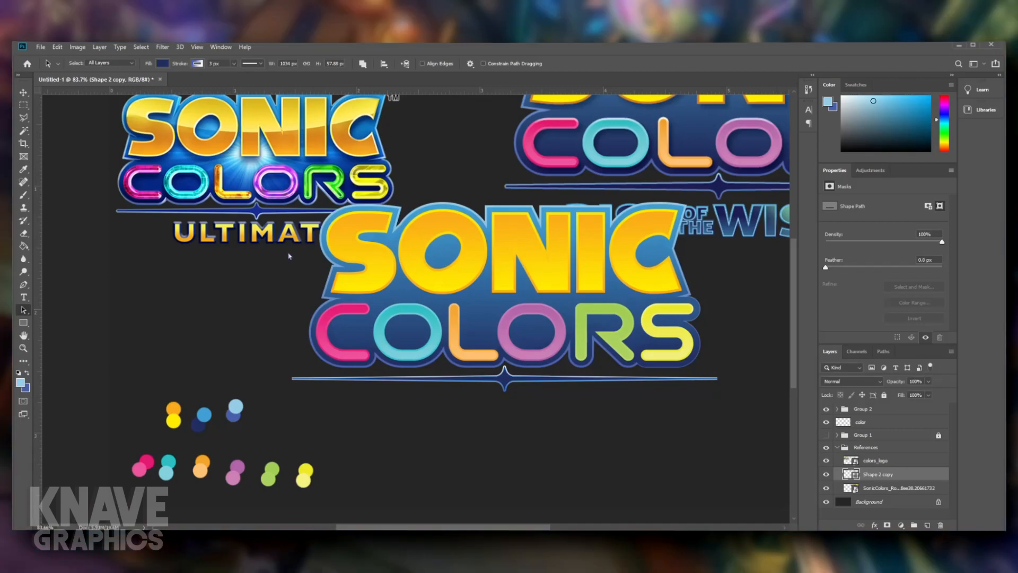
{"action": "key", "text": "i"}
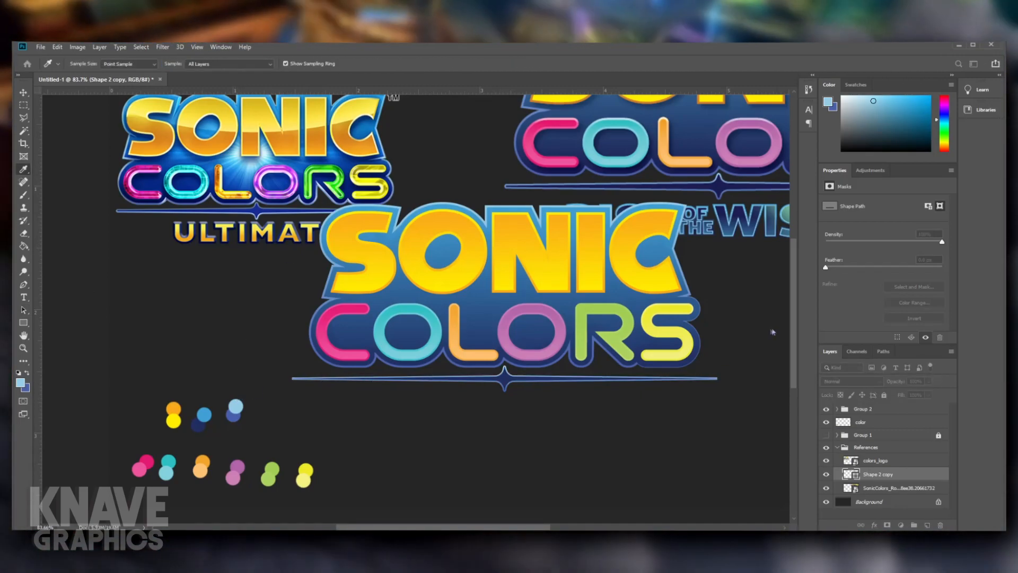
{"action": "left_click", "coordinate": [577, 471]}
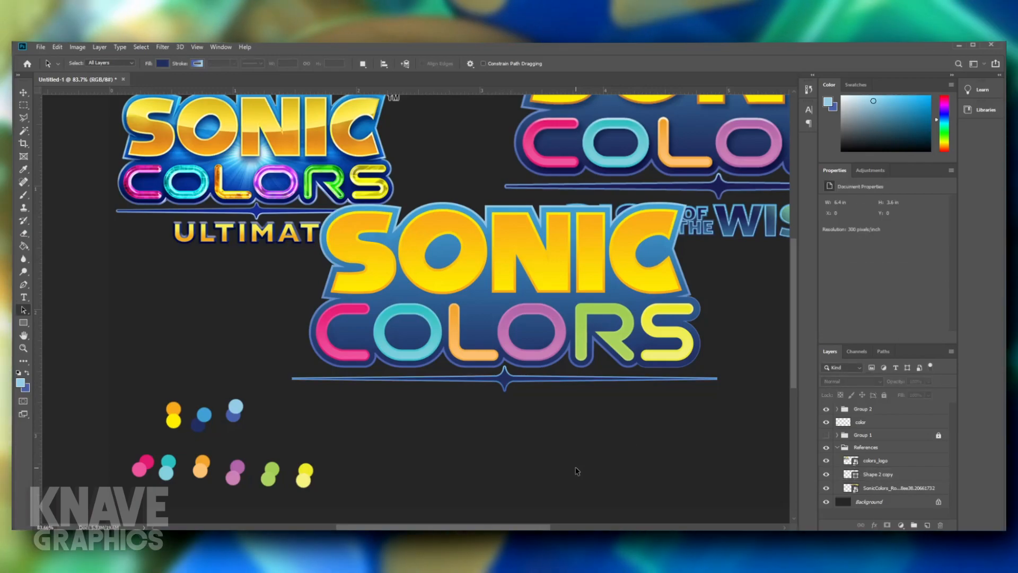
- Examine the recolored divider up close and in the full composition against the two reference logos
{"action": "scroll", "coordinate": [594, 451], "scroll_direction": "down", "scroll_amount": 1}
{"action": "scroll", "coordinate": [427, 429], "scroll_direction": "up", "scroll_amount": 3}
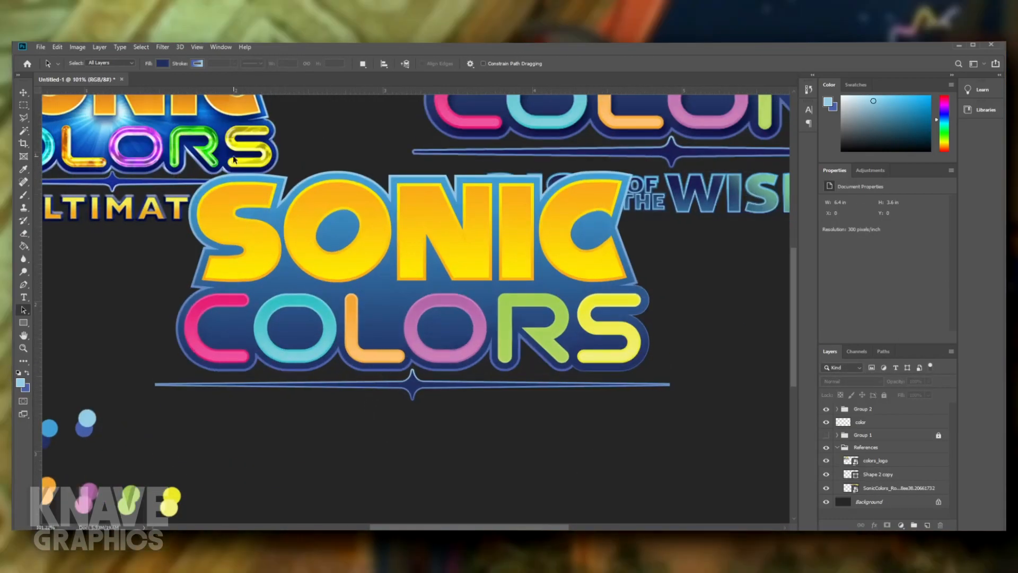
{"action": "left_click", "coordinate": [417, 380]}
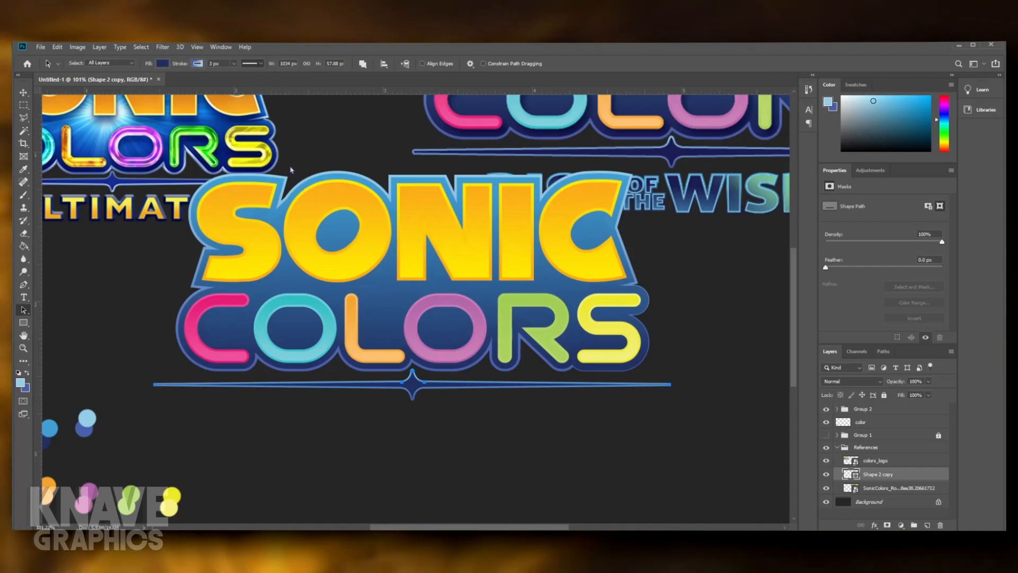
{"action": "left_click", "coordinate": [596, 433]}
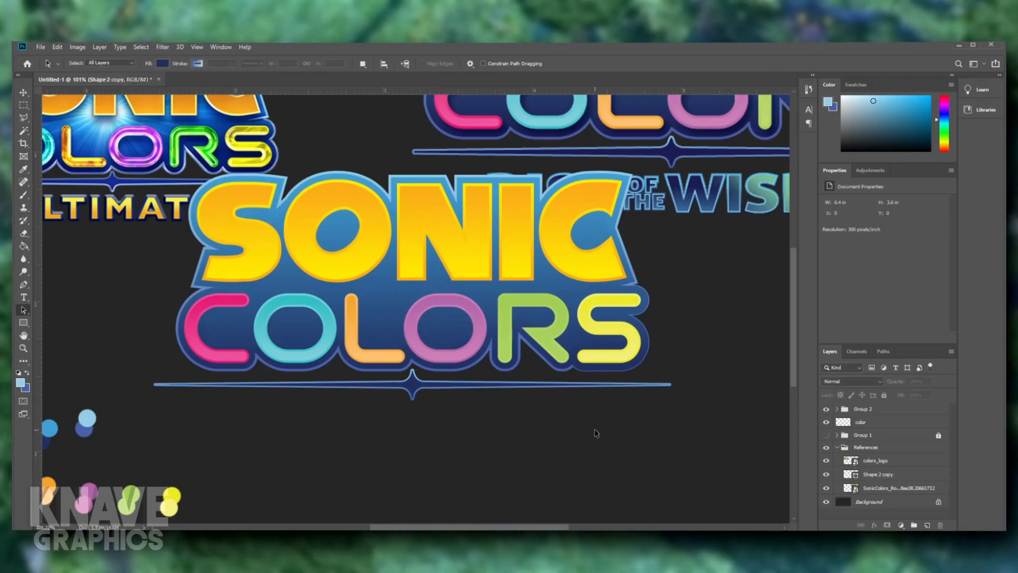
{"action": "scroll", "coordinate": [594, 434], "scroll_direction": "down", "scroll_amount": 3}
{"action": "scroll", "coordinate": [591, 434], "scroll_direction": "up", "scroll_amount": 2}
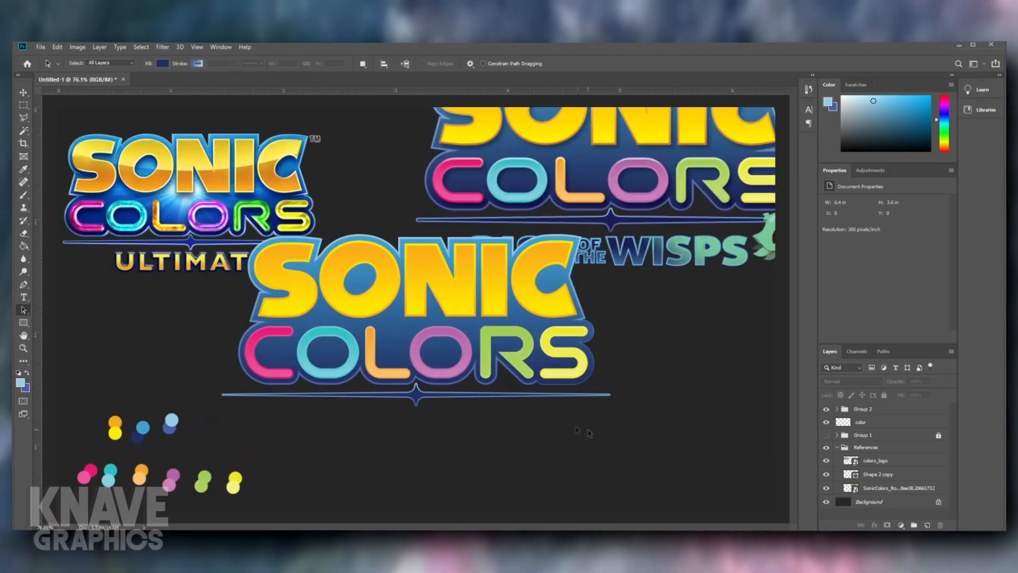
{"action": "scroll", "coordinate": [408, 419], "scroll_direction": "down", "scroll_amount": 2}
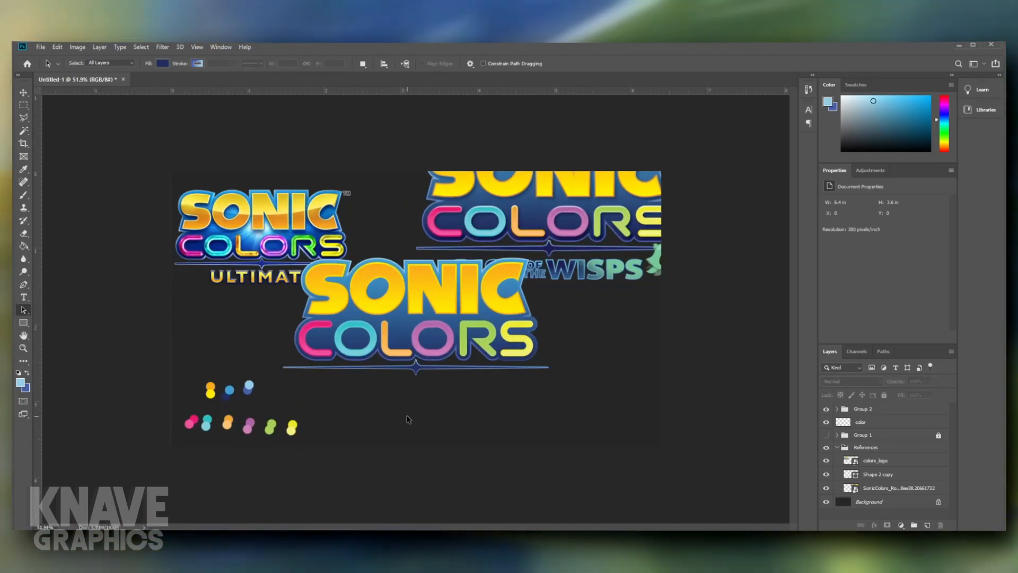
{"action": "scroll", "coordinate": [408, 419], "scroll_direction": "up", "scroll_amount": 2}
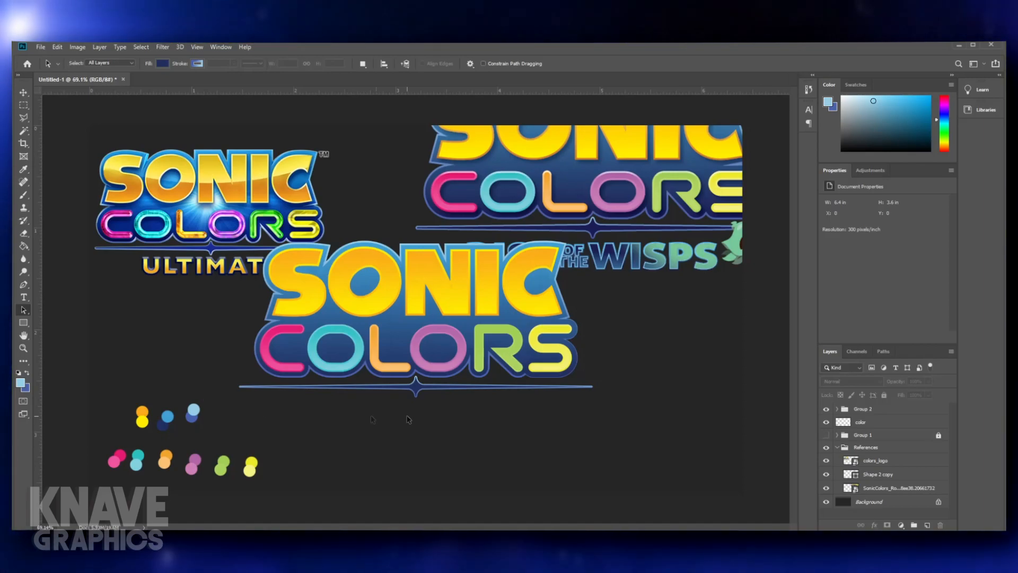
- Move the Sonic Colors Ultimate reference up so its subtitle is clear of the recreated logo
{"action": "left_click_drag", "start_coordinate": [201, 276], "coordinate": [196, 247]}
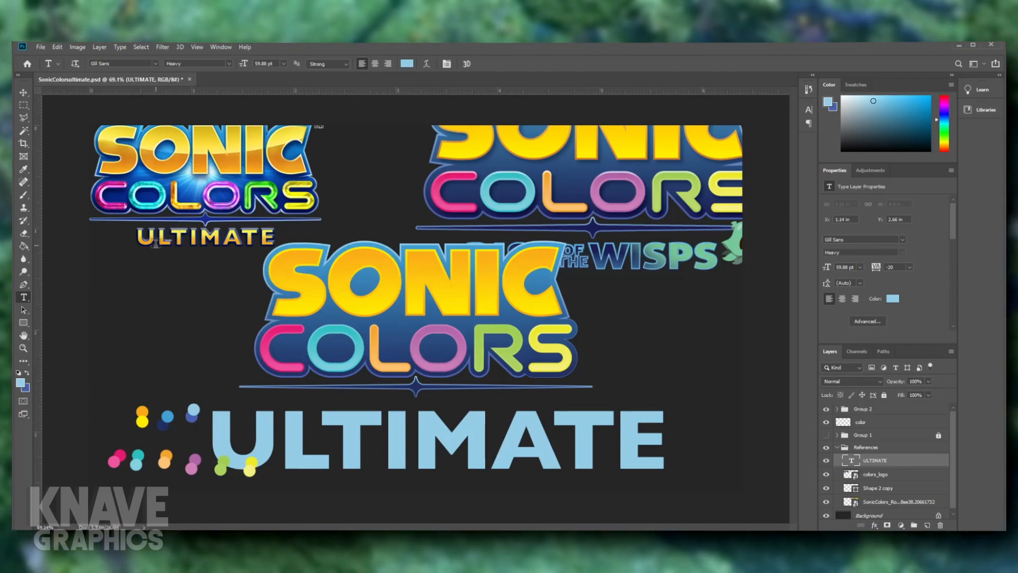
- Reduce the whole ULTIMATE text to a font size of 26.88 pt
{"action": "left_click", "coordinate": [490, 442]}
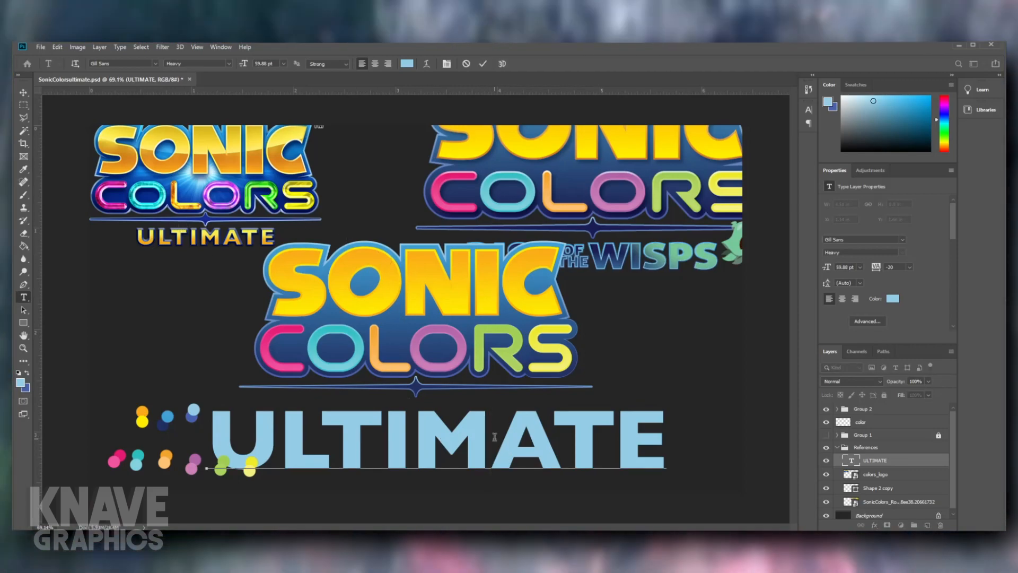
{"action": "key", "text": "ctrl+a"}
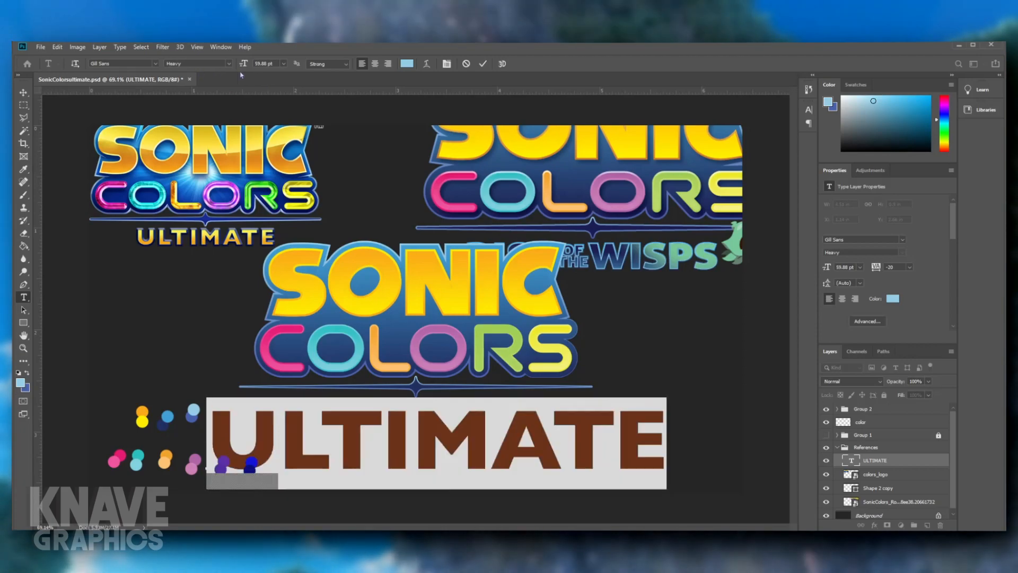
{"action": "left_click", "coordinate": [275, 63]}
{"action": "scroll", "coordinate": [274, 63], "scroll_direction": "down", "scroll_amount": 18}
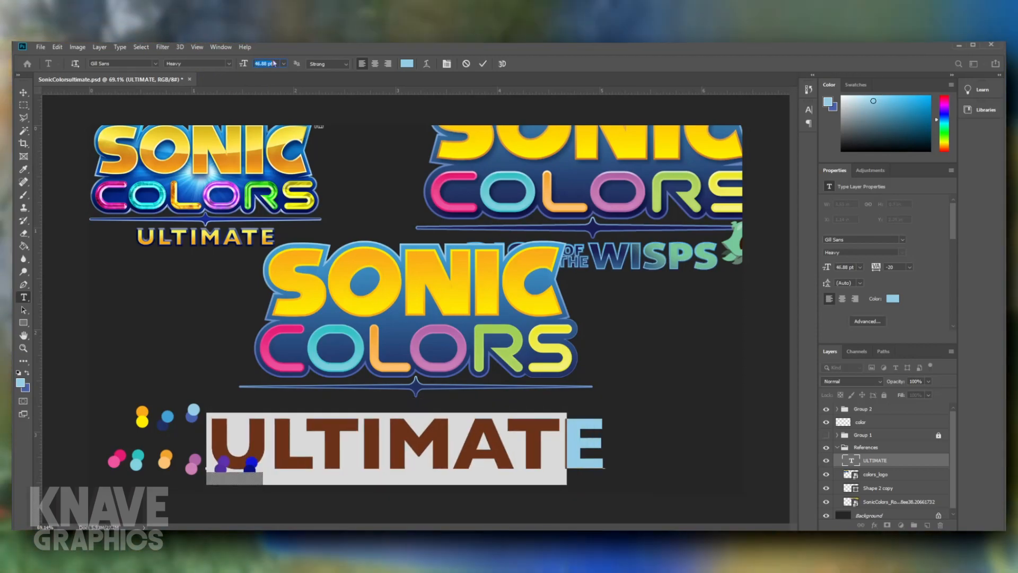
{"action": "scroll", "coordinate": [274, 63], "scroll_direction": "down", "scroll_amount": 15}
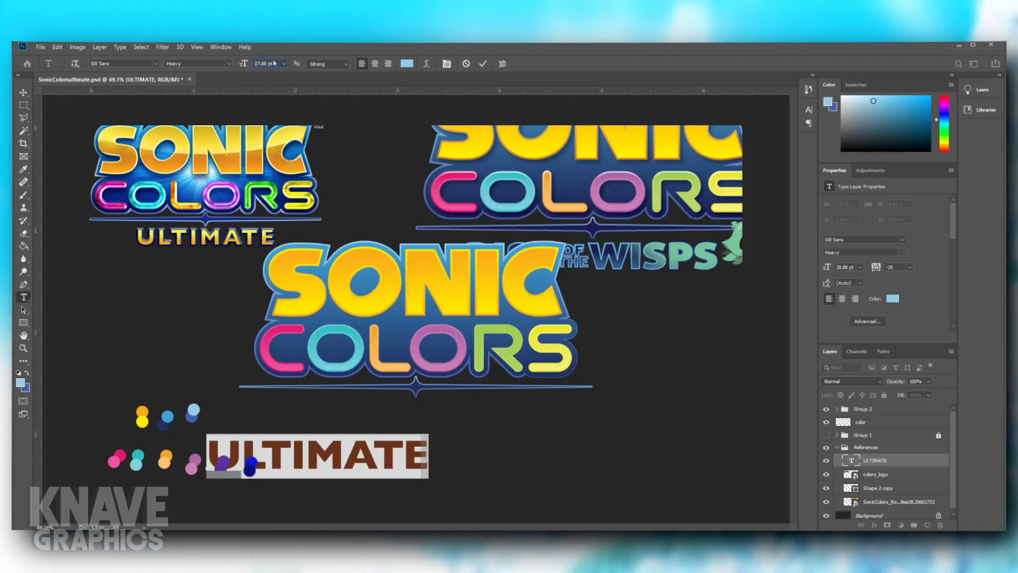
{"action": "left_click", "coordinate": [483, 64]}
- Move the ULTIMATE text beneath the divider and narrow it to about 92.6% of its width
{"action": "left_click_drag", "start_coordinate": [350, 453], "coordinate": [463, 418]}
{"action": "key", "text": "ctrl+t"}
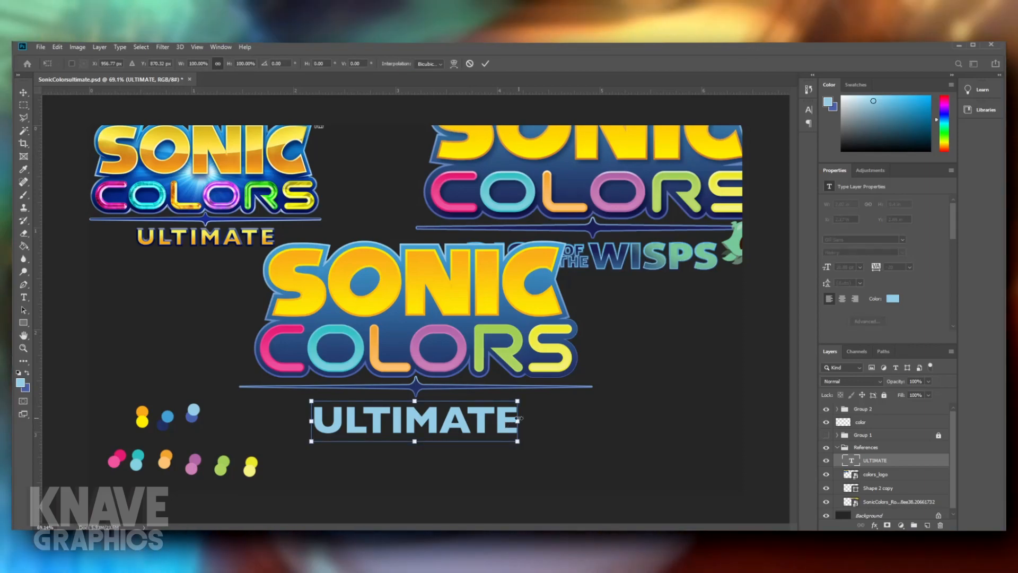
{"action": "left_click_drag", "start_coordinate": [517, 420], "coordinate": [503, 421]}
{"action": "key", "text": "Return"}
{"action": "key", "text": "t"}
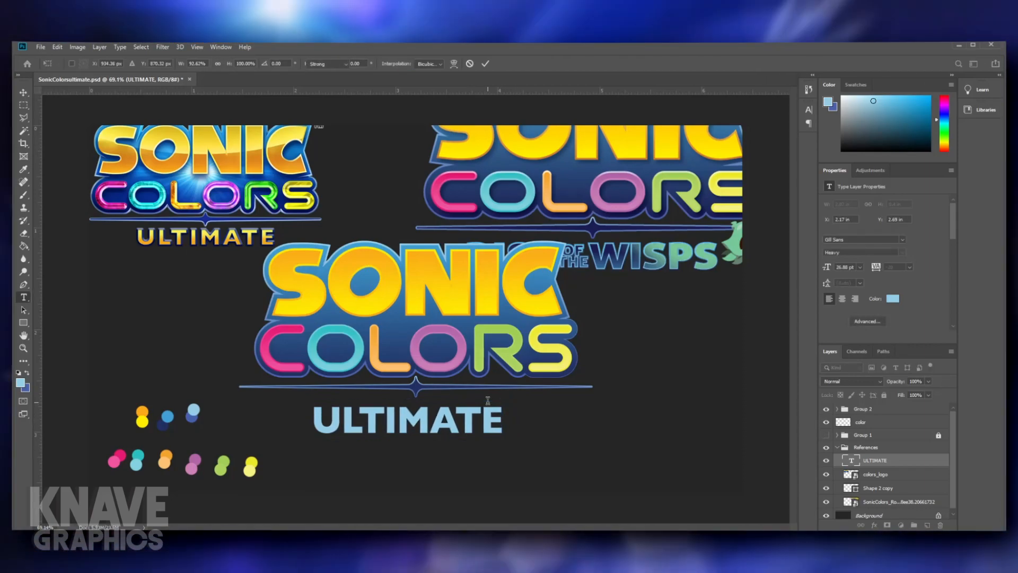
- Center the ULTIMATE text under the divider's star and nudge it up closer to the line
{"action": "mouse_move", "coordinate": [432, 426]}
{"action": "left_mouse_down"}
{"action": "mouse_move", "coordinate": [432, 440]}
{"action": "mouse_move", "coordinate": [430, 418]}
{"action": "mouse_move", "coordinate": [430, 427]}
{"action": "left_mouse_up"}
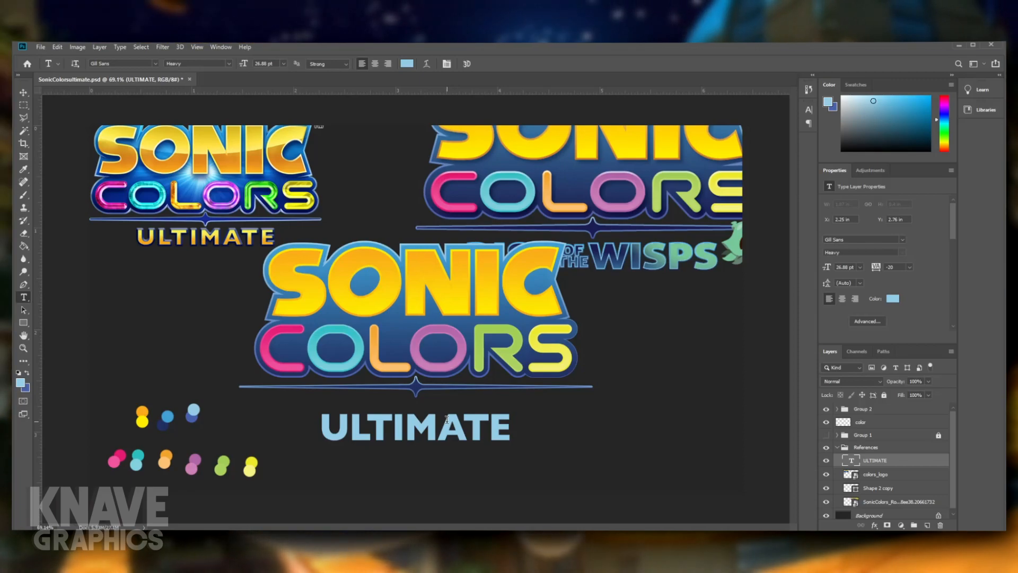
{"action": "key", "text": "ctrl+t"}
{"action": "key", "text": "Up"}
{"action": "key", "text": "Up"}
{"action": "key", "text": "Up"}
{"action": "key", "text": "Up"}
{"action": "key", "text": "Up"}
{"action": "key", "text": "Up"}
{"action": "key", "text": "Up"}
{"action": "key", "text": "Up"}
{"action": "key", "text": "Up"}
{"action": "key", "text": "Up"}
{"action": "key", "text": "Up"}
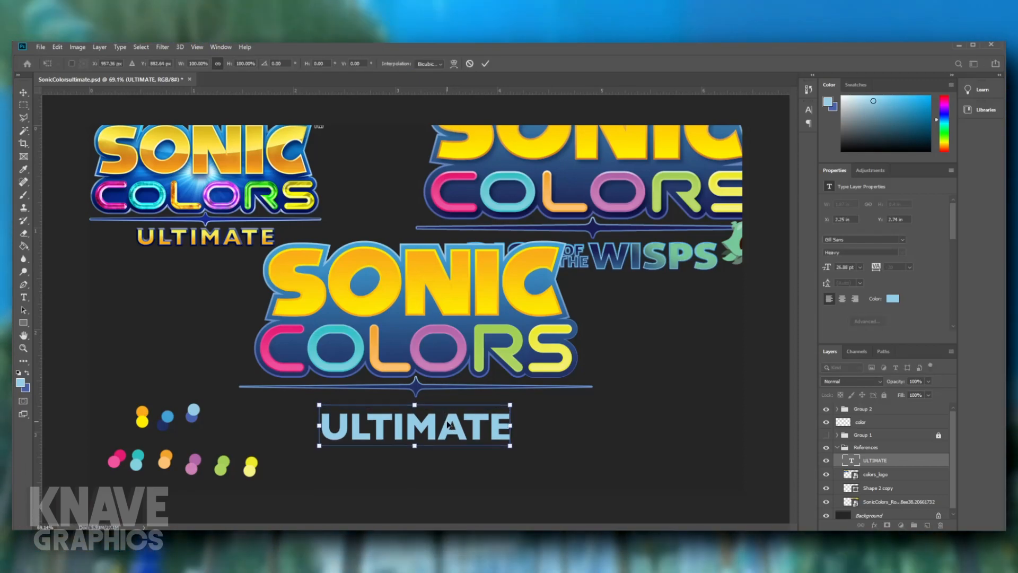
{"action": "key", "text": "Up"}
{"action": "key", "text": "Up"}
{"action": "key", "text": "Up"}
{"action": "key", "text": "Up"}
{"action": "key", "text": "Up"}
{"action": "key", "text": "Up"}
{"action": "key", "text": "Up"}
{"action": "key", "text": "Up"}
{"action": "key", "text": "Up"}
{"action": "key", "text": "Up"}
{"action": "key", "text": "Up"}
{"action": "key", "text": "Up"}
{"action": "key", "text": "Up"}
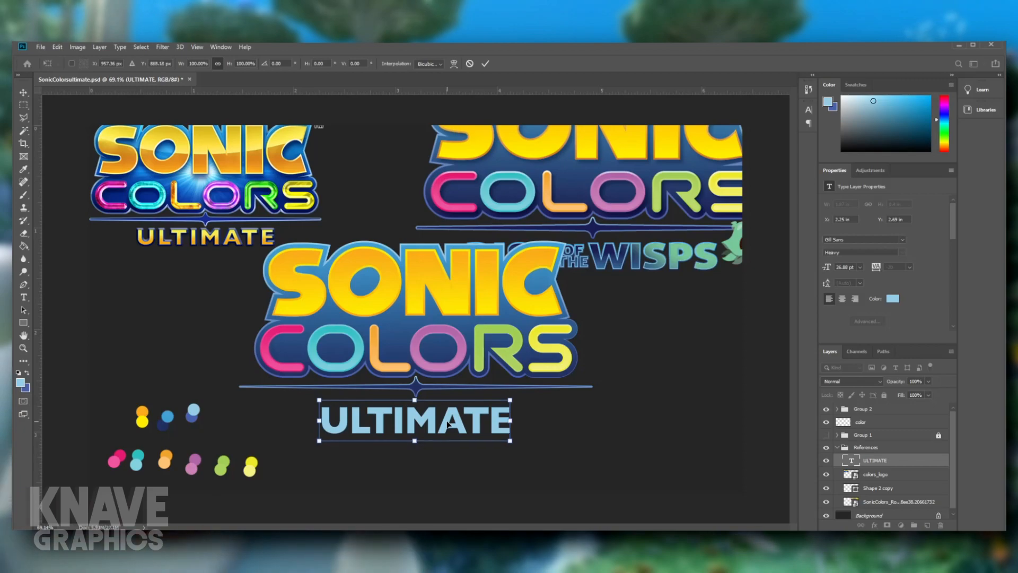
{"action": "key", "text": "Return"}
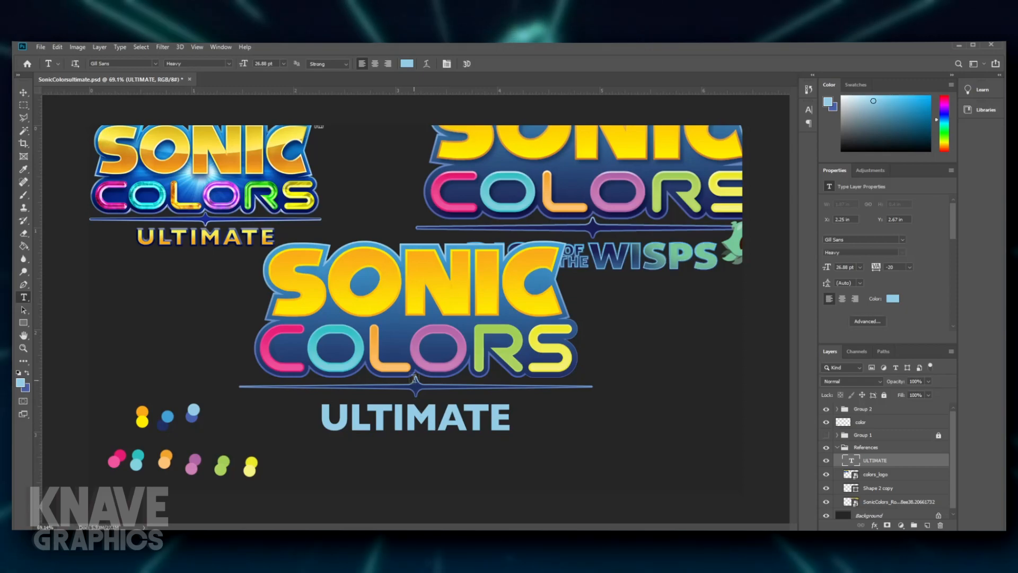
- Convert the ULTIMATE text to a shape and move its layer out of the References group to just above the color layer
{"action": "scroll", "coordinate": [413, 379], "scroll_direction": "down", "scroll_amount": 5}
{"action": "scroll", "coordinate": [411, 400], "scroll_direction": "up", "scroll_amount": 5}
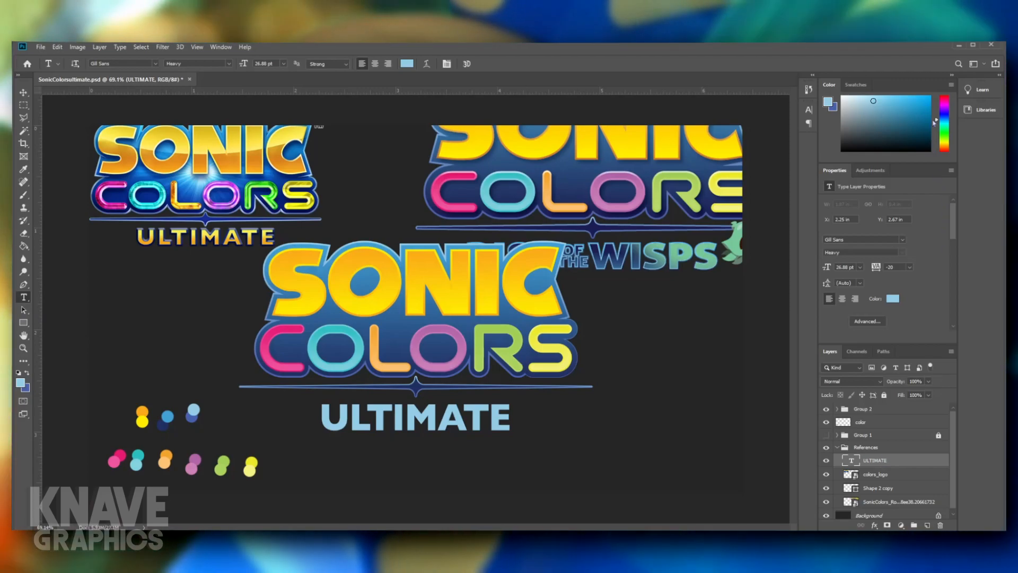
{"action": "left_click", "coordinate": [931, 269]}
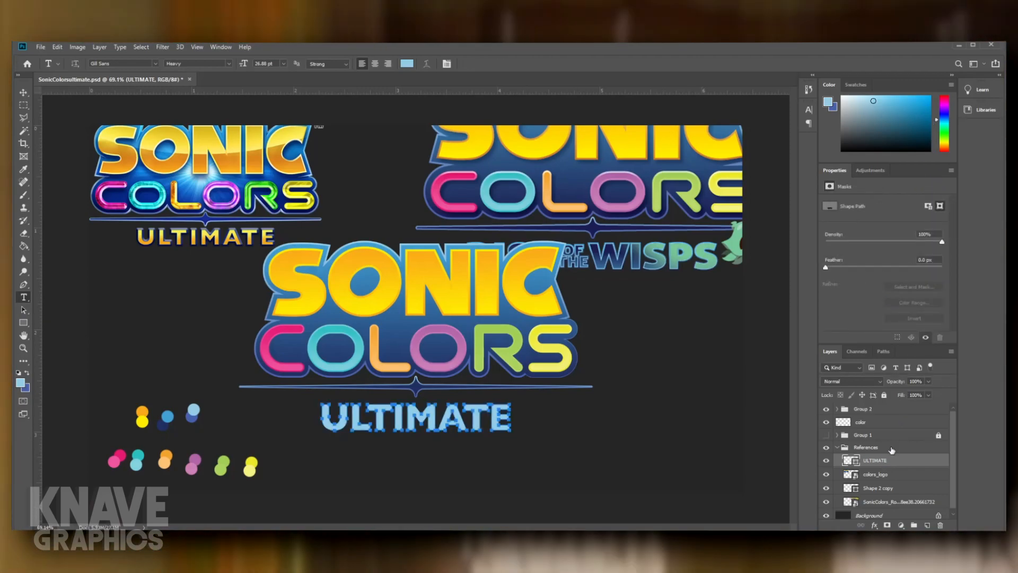
{"action": "left_click_drag", "start_coordinate": [880, 420], "coordinate": [880, 420]}
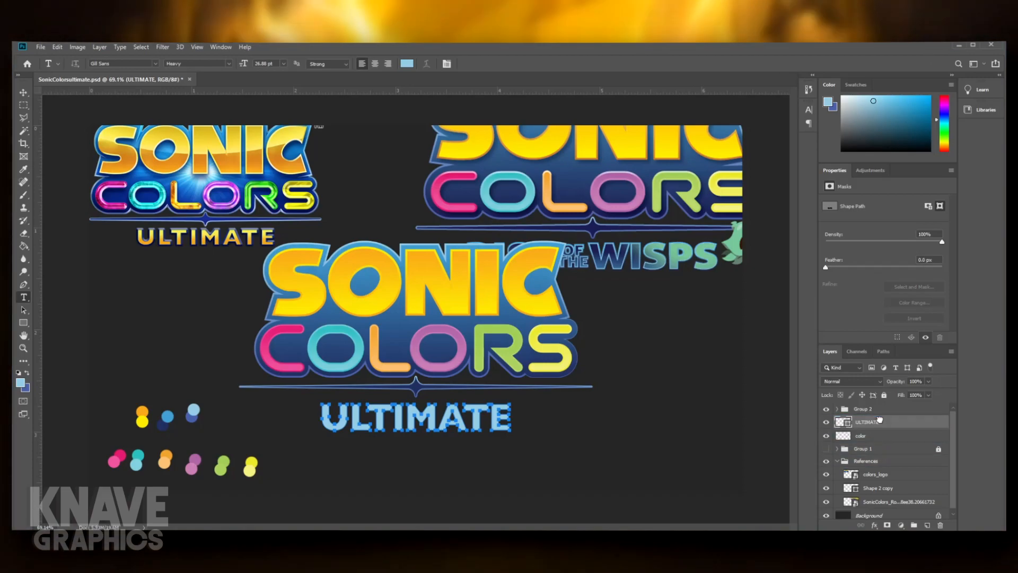
- Fill the ULTIMATE shape with a gradient from yellow at the top to orange at the bottom, sampling colors from the palette swatches
{"action": "left_click", "coordinate": [19, 313]}
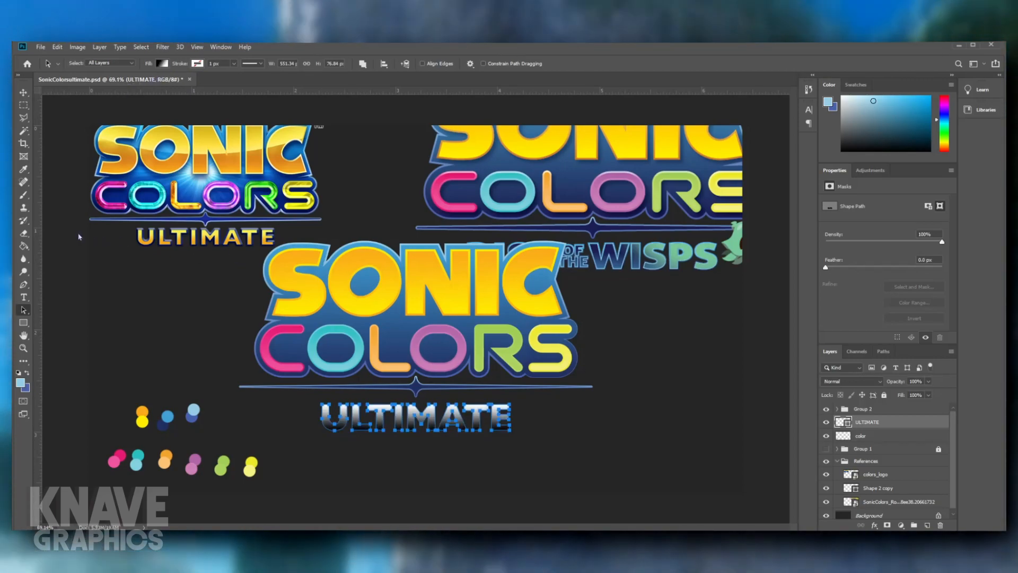
{"action": "double_click", "coordinate": [79, 237]}
{"action": "left_click", "coordinate": [142, 421]}
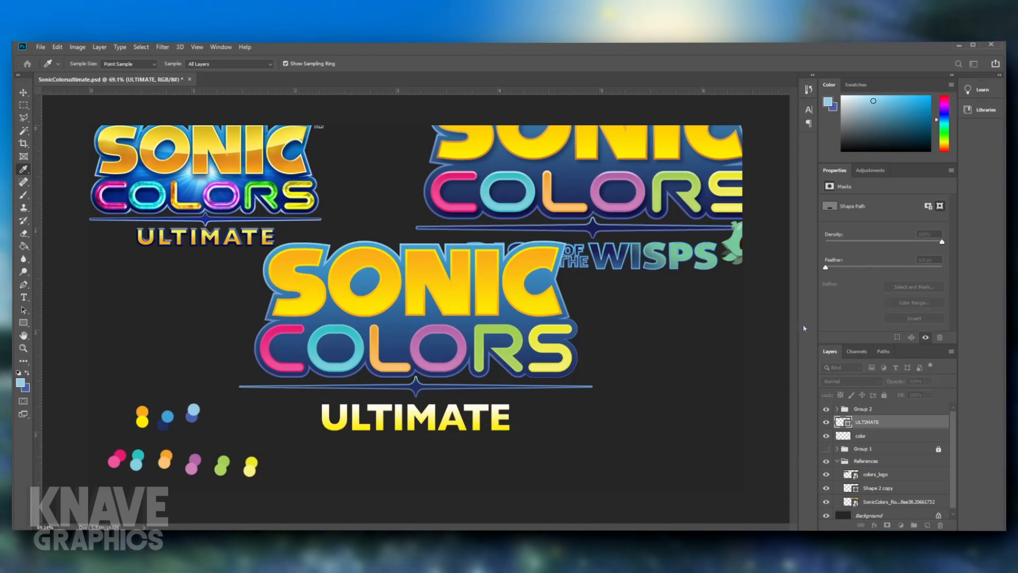
{"action": "left_click", "coordinate": [141, 410]}
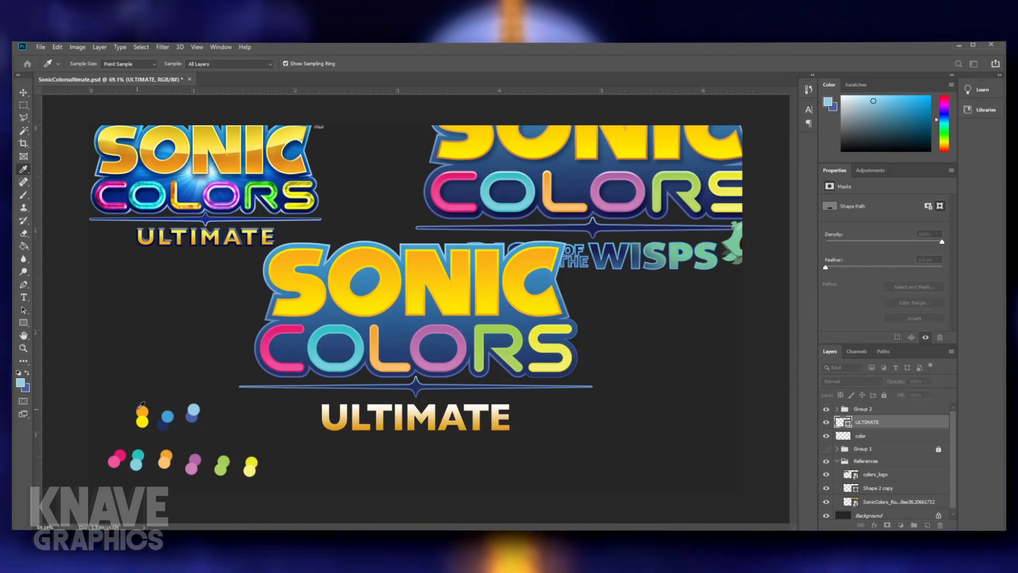
{"action": "left_click", "coordinate": [724, 347]}
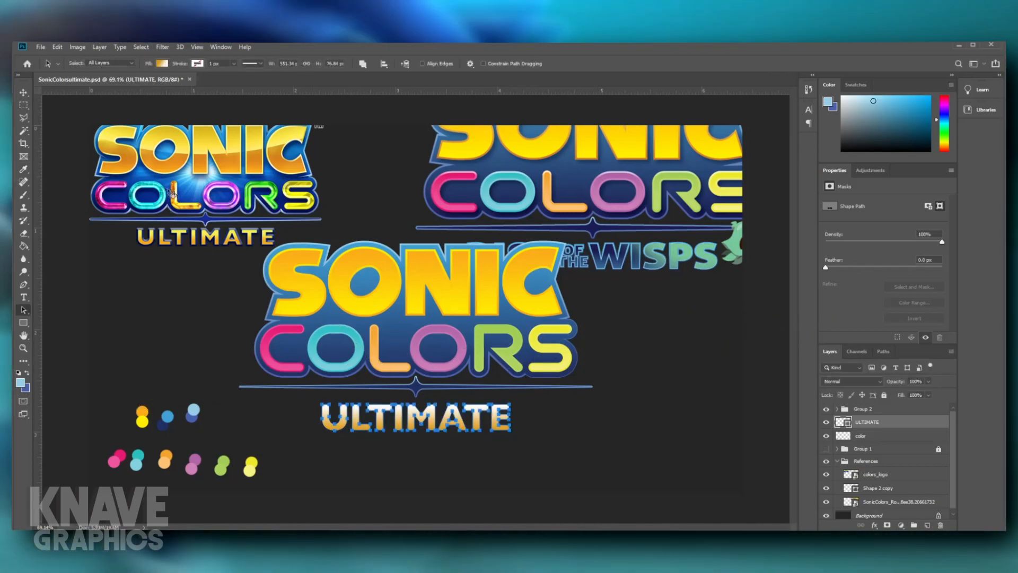
{"action": "double_click", "coordinate": [245, 235]}
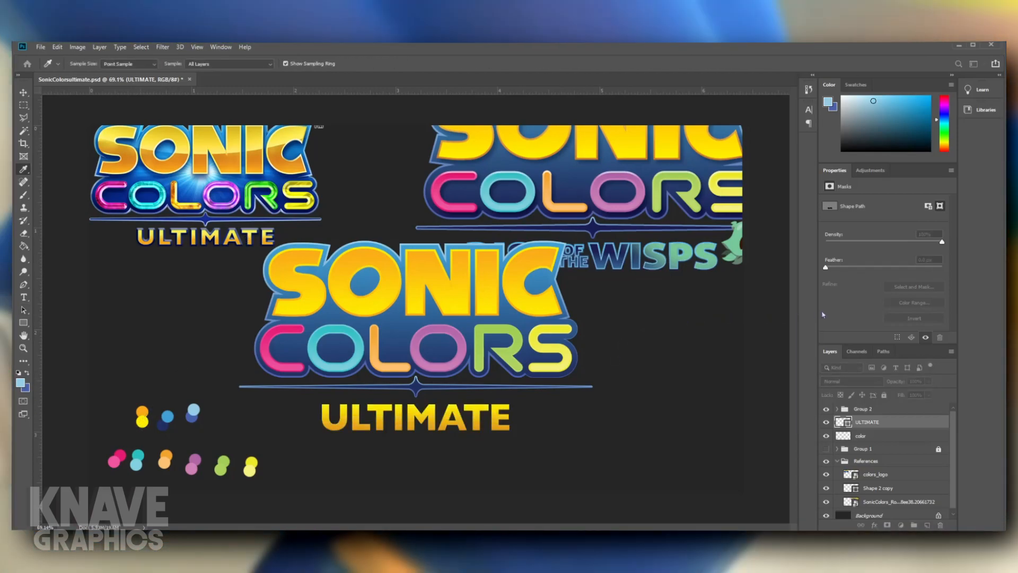
{"action": "left_click", "coordinate": [732, 321]}
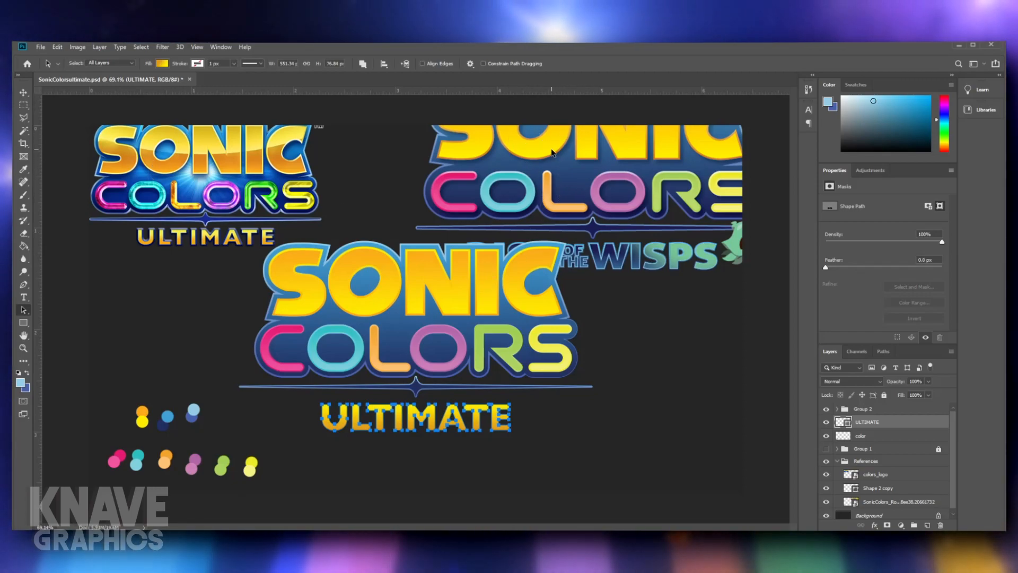
{"action": "left_click", "coordinate": [522, 479]}
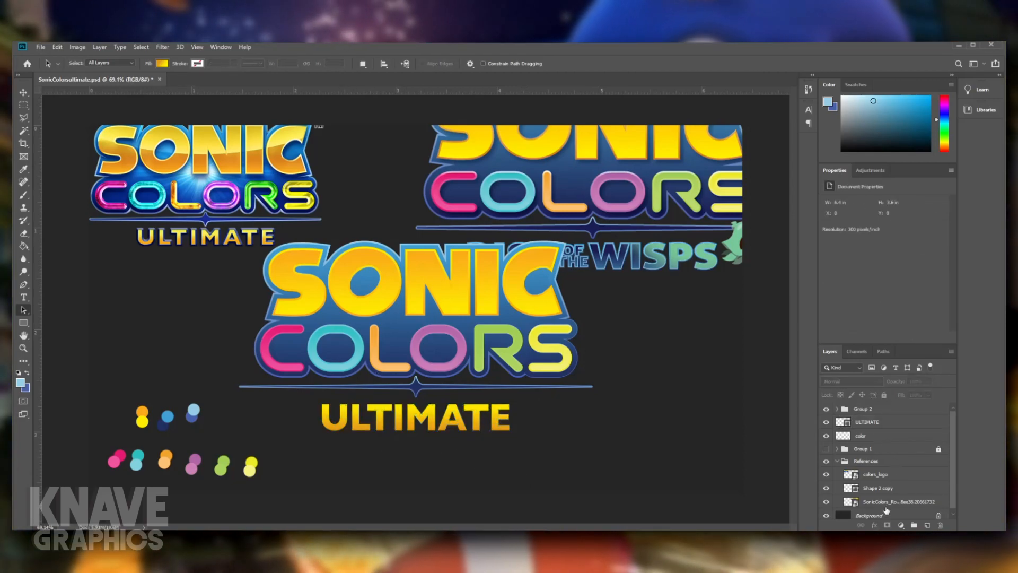
- Reverse the ULTIMATE shape's gradient so it runs from orange at the top to yellow at the bottom
{"action": "left_click", "coordinate": [887, 505]}
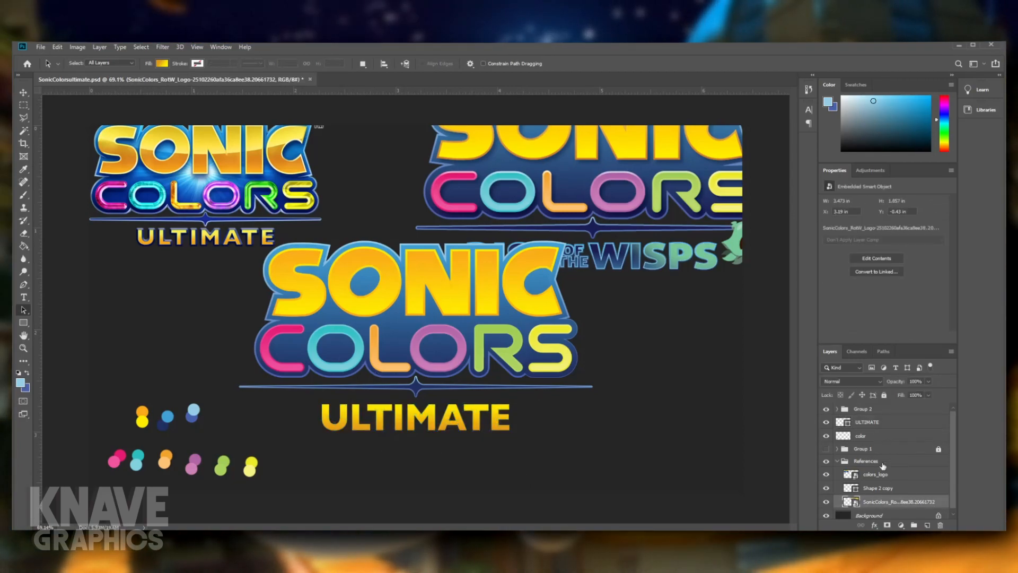
{"action": "left_click", "coordinate": [878, 451]}
{"action": "left_click", "coordinate": [874, 422]}
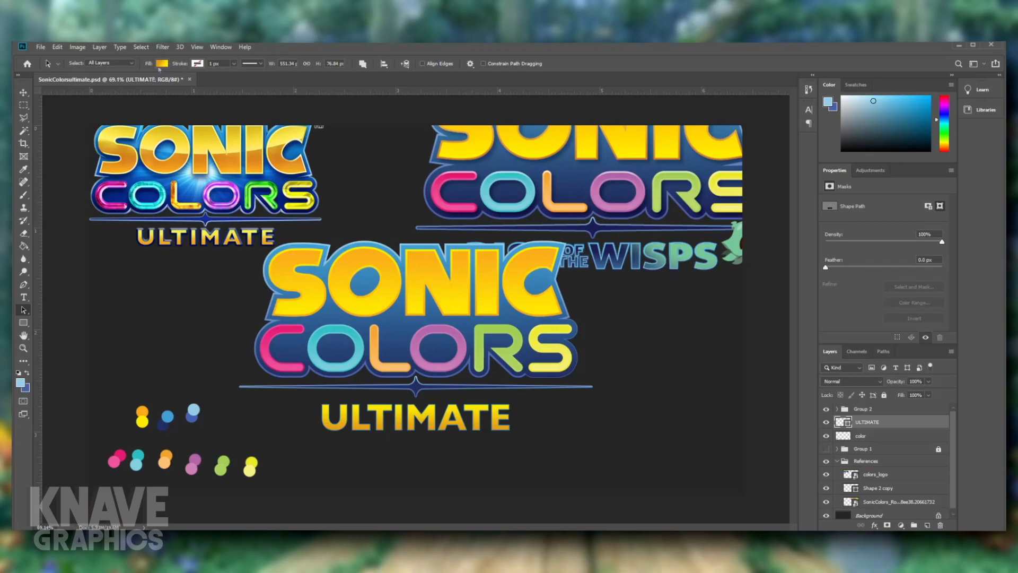
{"action": "left_click", "coordinate": [566, 443]}
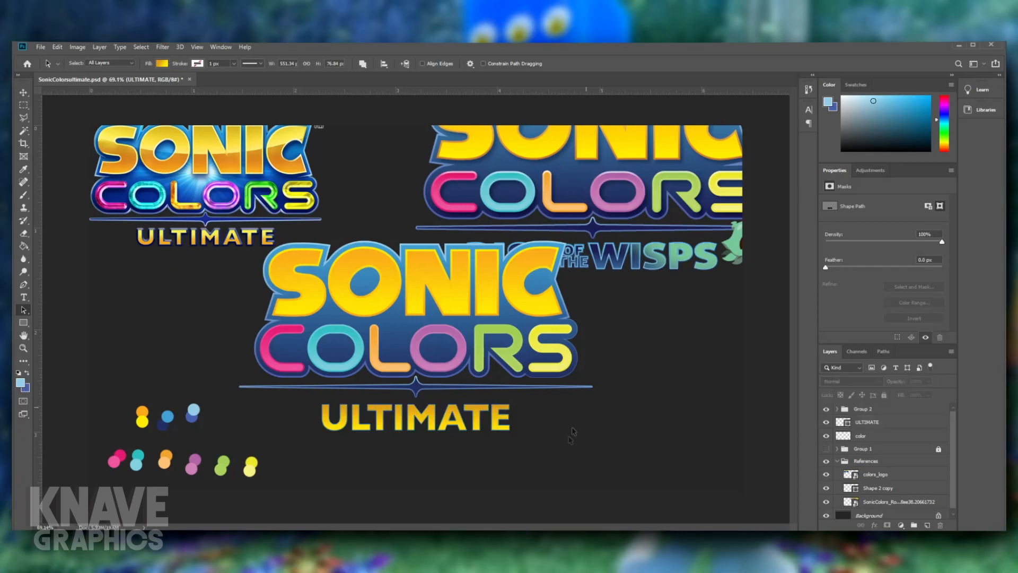
- Place a duplicate of the ULTIMATE shape beneath the original layer and give it a 7 px blue gradient stroke
{"action": "scroll", "coordinate": [555, 443], "scroll_direction": "down", "scroll_amount": 6}
{"action": "scroll", "coordinate": [555, 444], "scroll_direction": "up", "scroll_amount": 6}
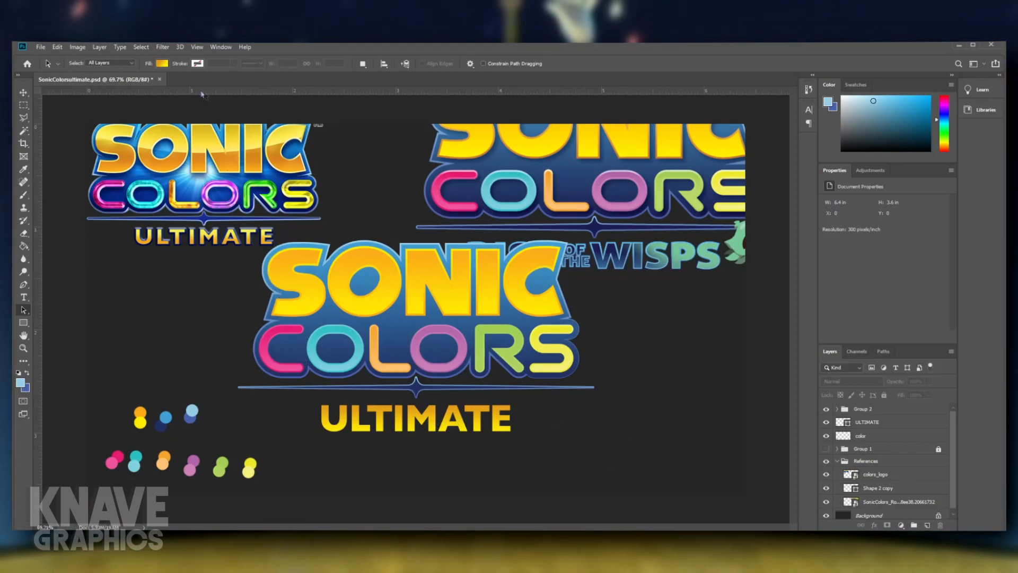
{"action": "left_click", "coordinate": [359, 425]}
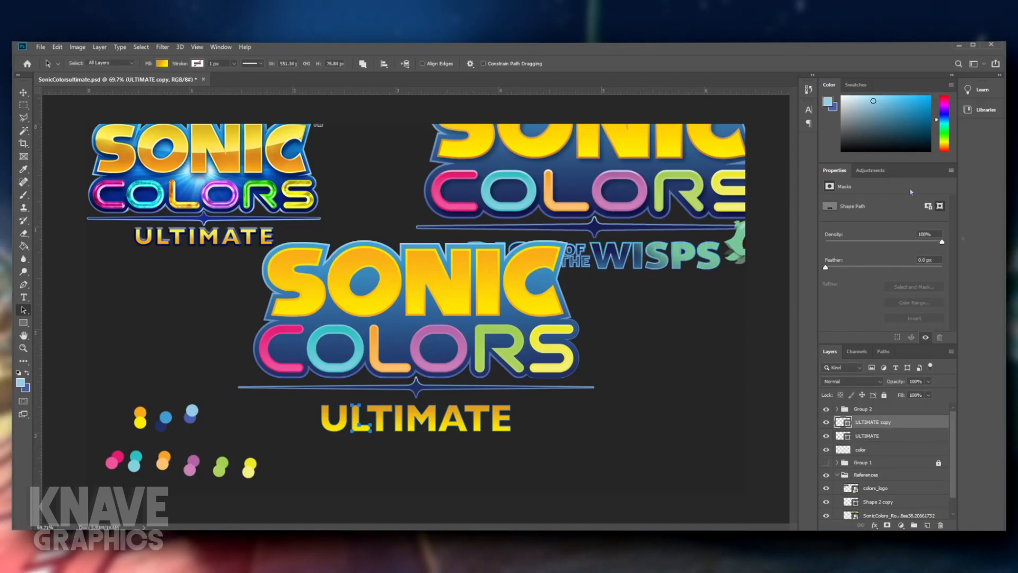
{"action": "left_click_drag", "start_coordinate": [871, 428], "coordinate": [871, 446]}
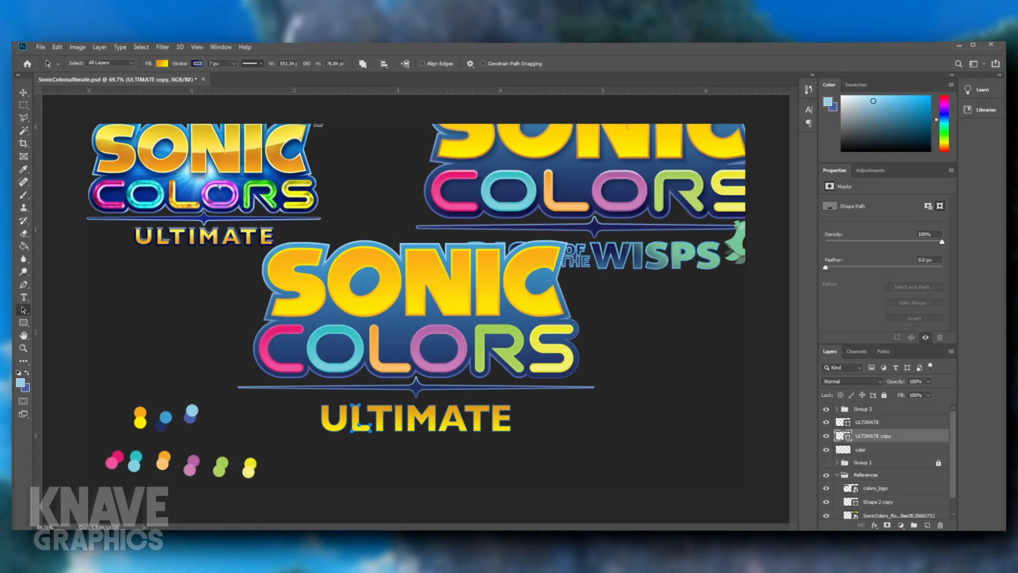
{"action": "left_click", "coordinate": [594, 435]}
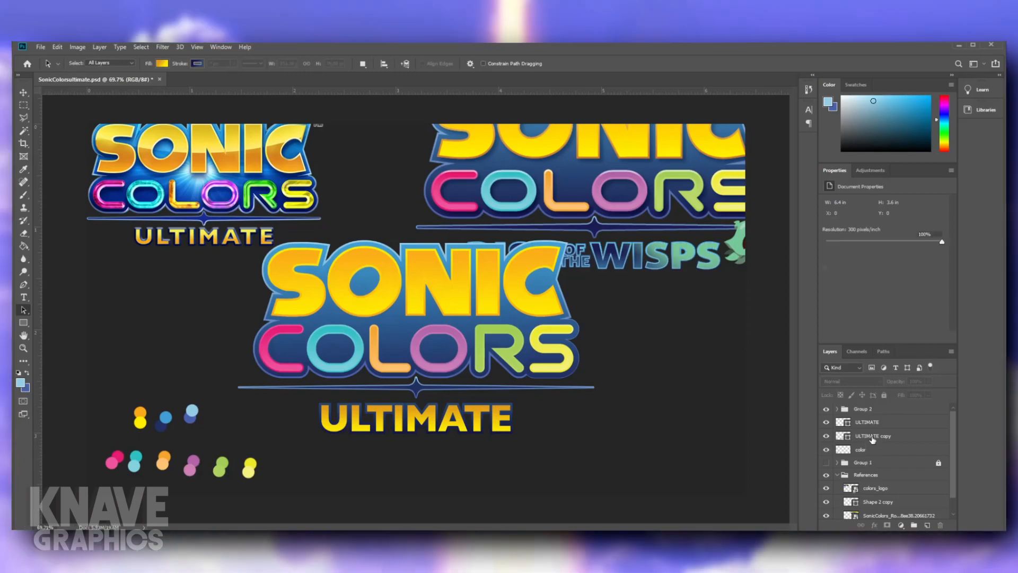
- Reduce the stroke width of the ULTIMATE copy to 5 px
{"action": "left_click", "coordinate": [873, 436]}
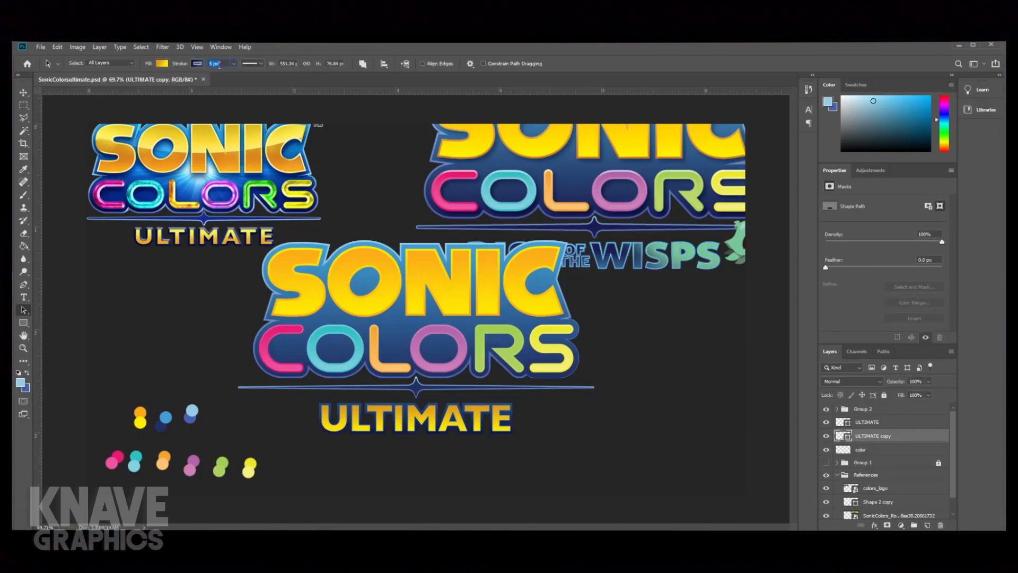
{"action": "type", "text": "5"}
{"action": "key", "text": "Return"}
{"action": "left_click", "coordinate": [554, 426]}
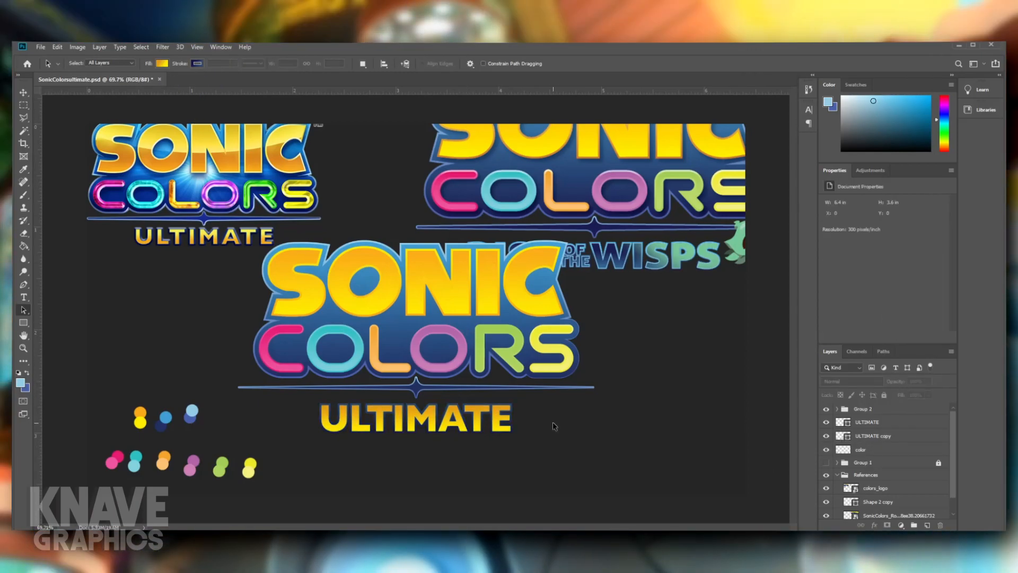
- Nudge the letters IMATE slightly to the right on both ULTIMATE layers to loosen the spacing after ULT
{"action": "scroll", "coordinate": [444, 463], "scroll_direction": "up", "scroll_amount": 9}
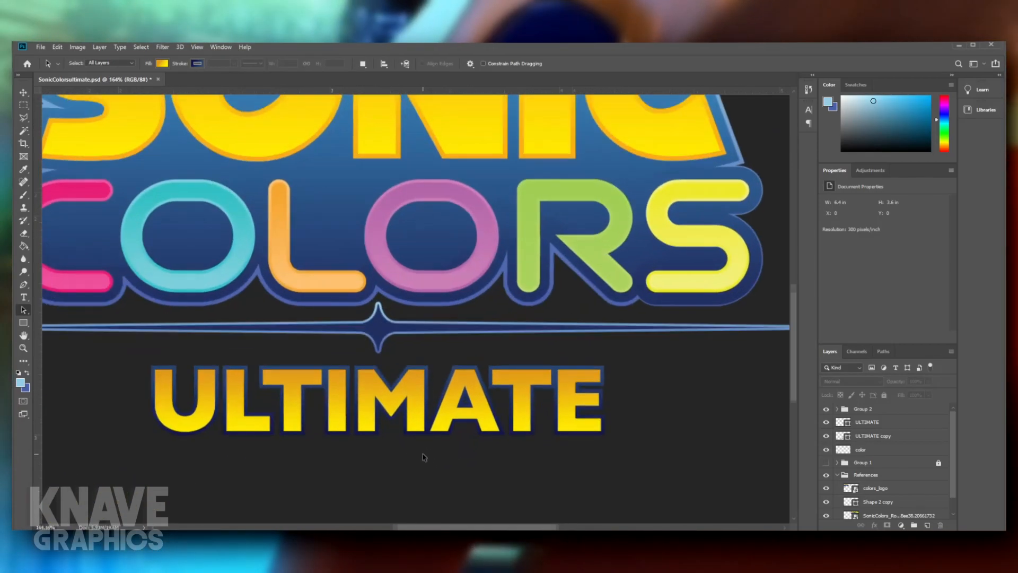
{"action": "scroll", "coordinate": [329, 424], "scroll_direction": "down", "scroll_amount": 8}
{"action": "scroll", "coordinate": [285, 396], "scroll_direction": "up", "scroll_amount": 3}
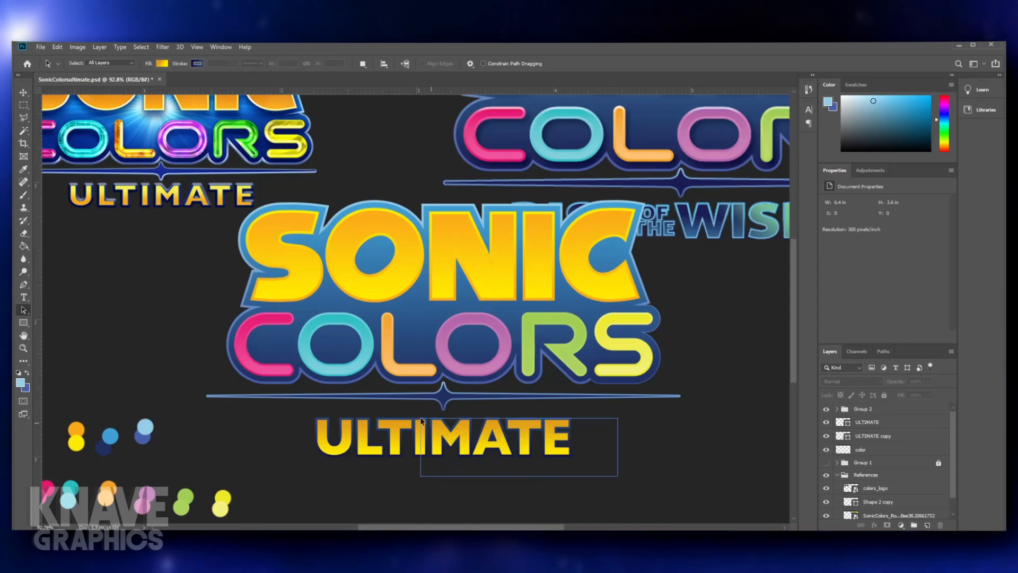
{"action": "left_click_drag", "start_coordinate": [413, 416], "coordinate": [424, 415]}
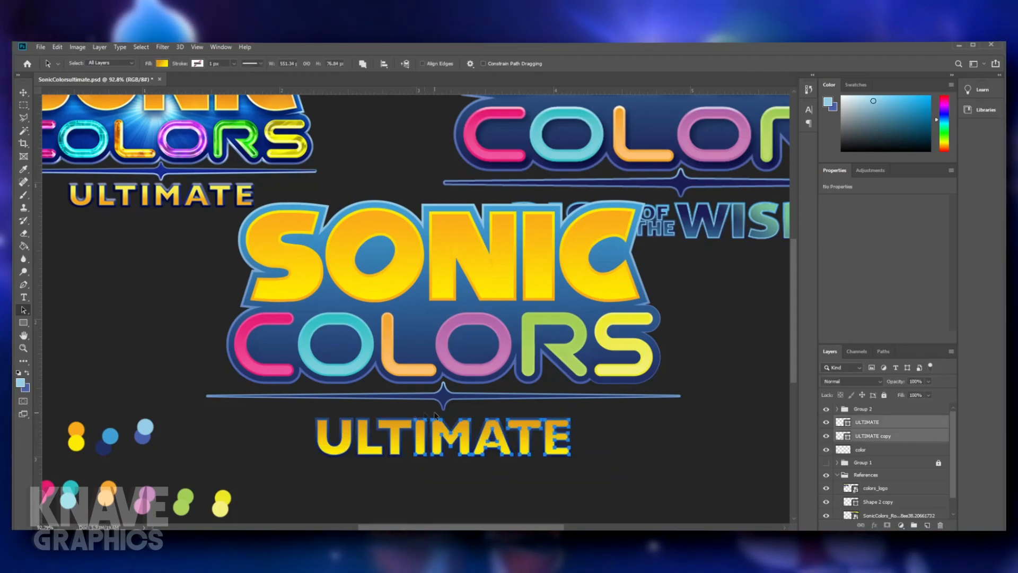
{"action": "key", "text": "ctrl+t"}
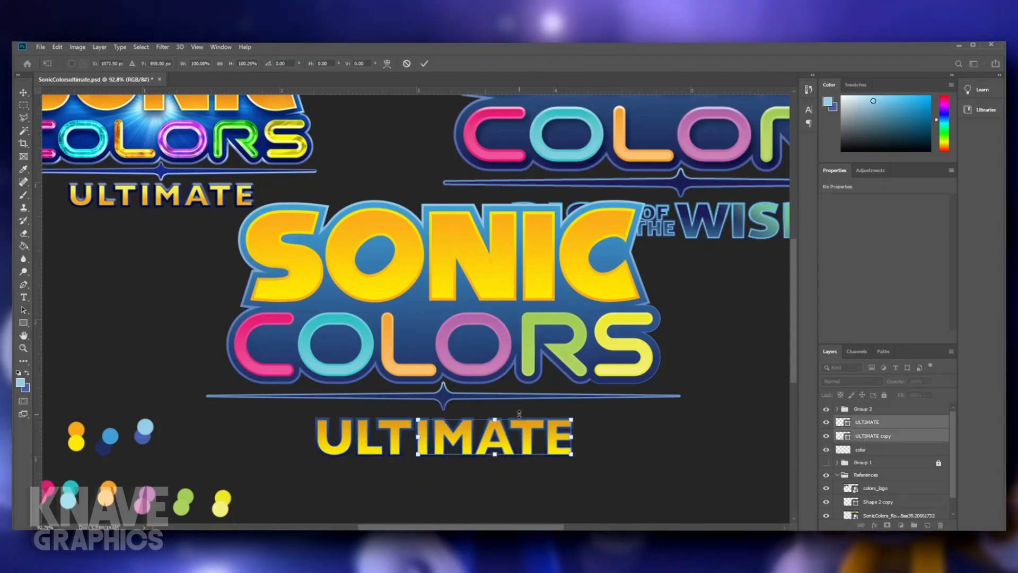
{"action": "key", "text": "Return"}
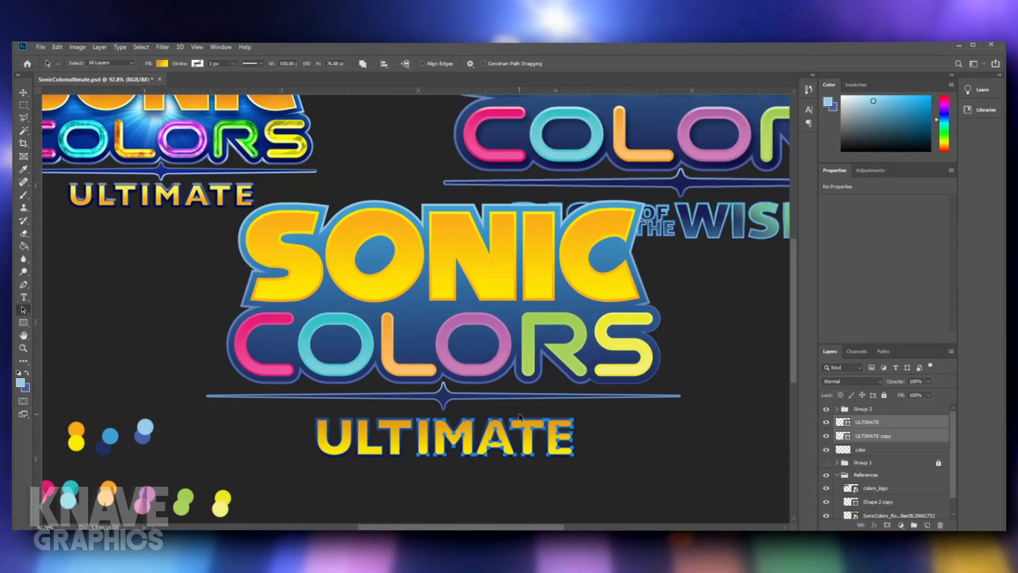
{"action": "left_click", "coordinate": [585, 464]}
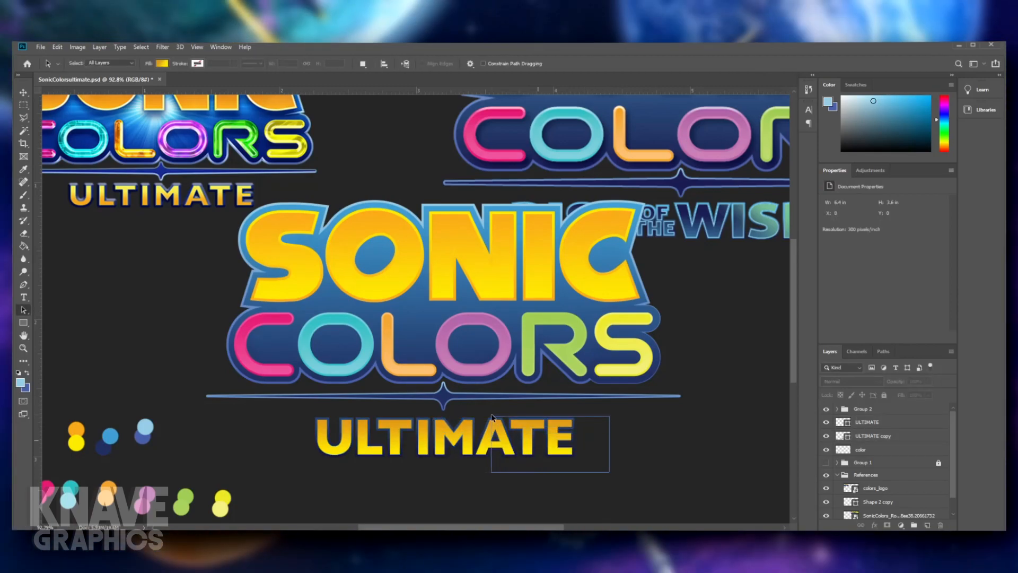
- Nudge the letters ATE slightly to the right on both ULTIMATE layers to open the gap after the M
{"action": "left_click_drag", "start_coordinate": [476, 409], "coordinate": [477, 409]}
{"action": "key", "text": "ctrl+t"}
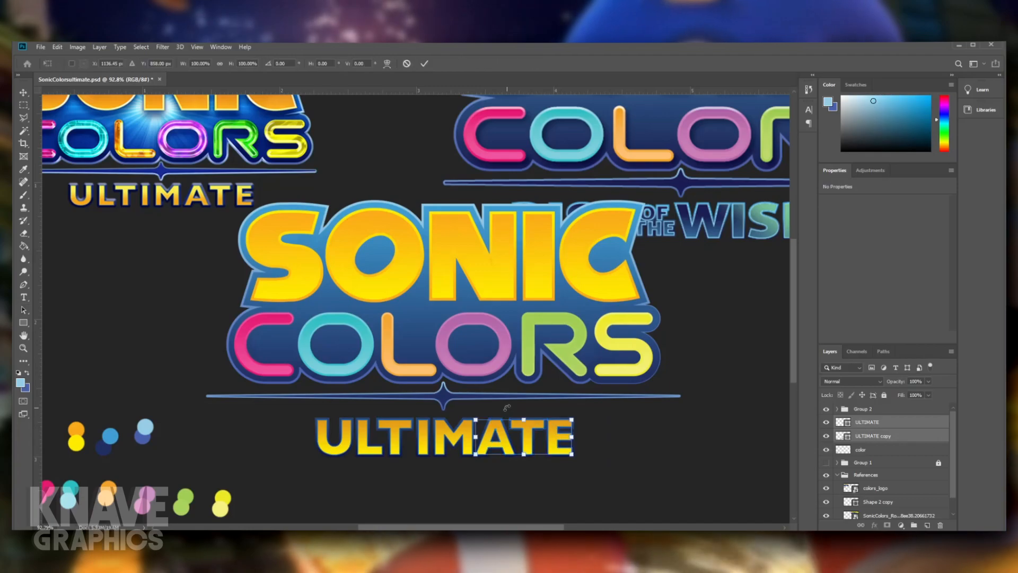
{"action": "key", "text": "Return"}
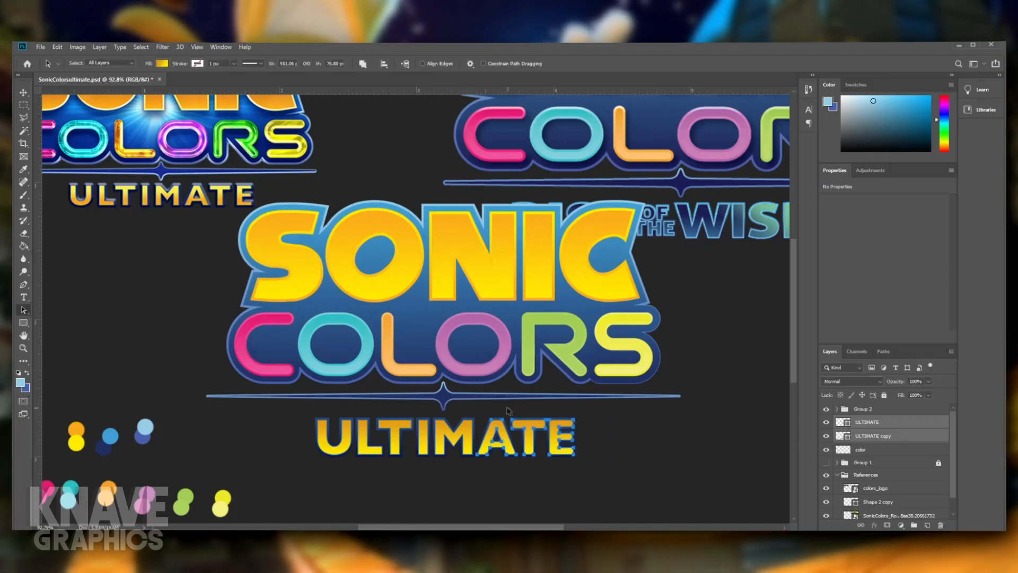
{"action": "left_click", "coordinate": [680, 482]}
{"action": "scroll", "coordinate": [606, 481], "scroll_direction": "down", "scroll_amount": 4}
{"action": "scroll", "coordinate": [579, 470], "scroll_direction": "up", "scroll_amount": 3}
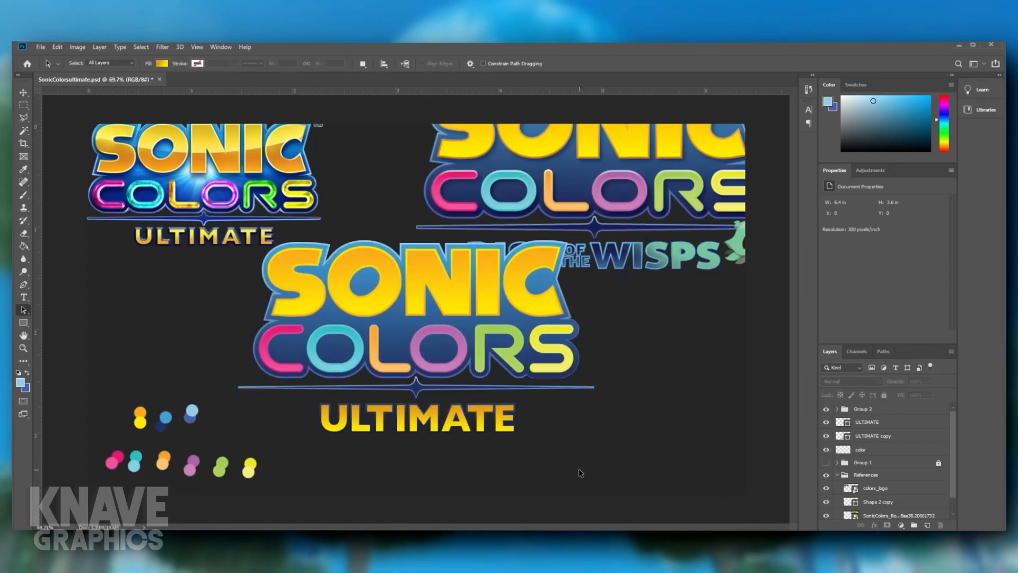
{"action": "scroll", "coordinate": [468, 450], "scroll_direction": "down", "scroll_amount": 3}
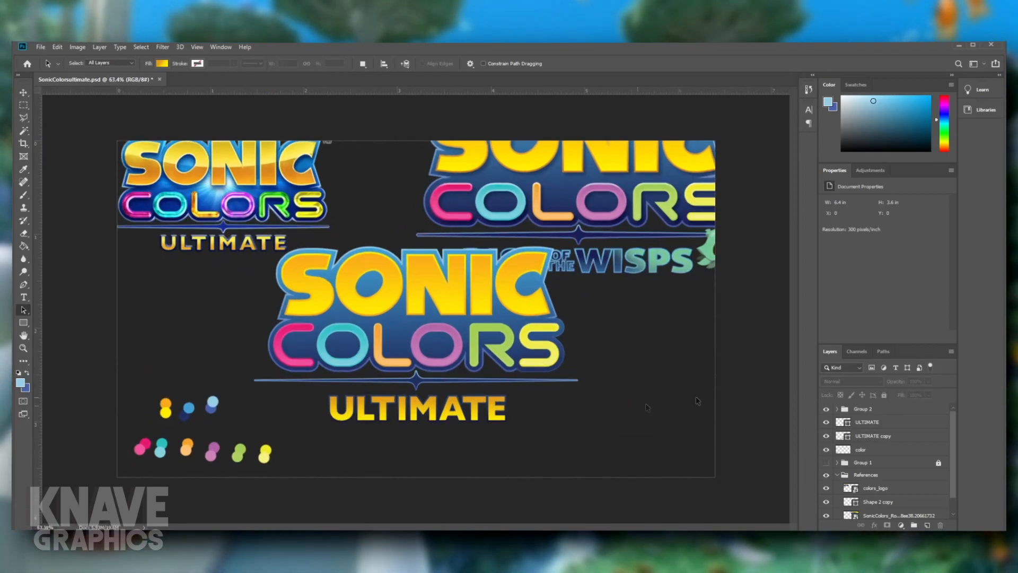
- Apply a Bevel & Emboss layer style to the ULTIMATE copy
{"action": "left_click", "coordinate": [878, 437]}
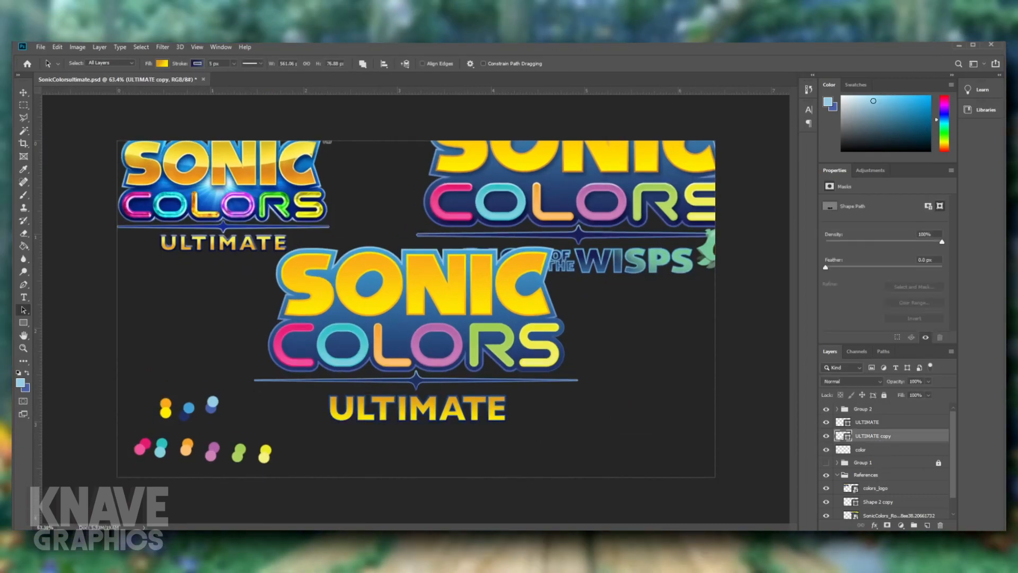
{"action": "double_click", "coordinate": [913, 436]}
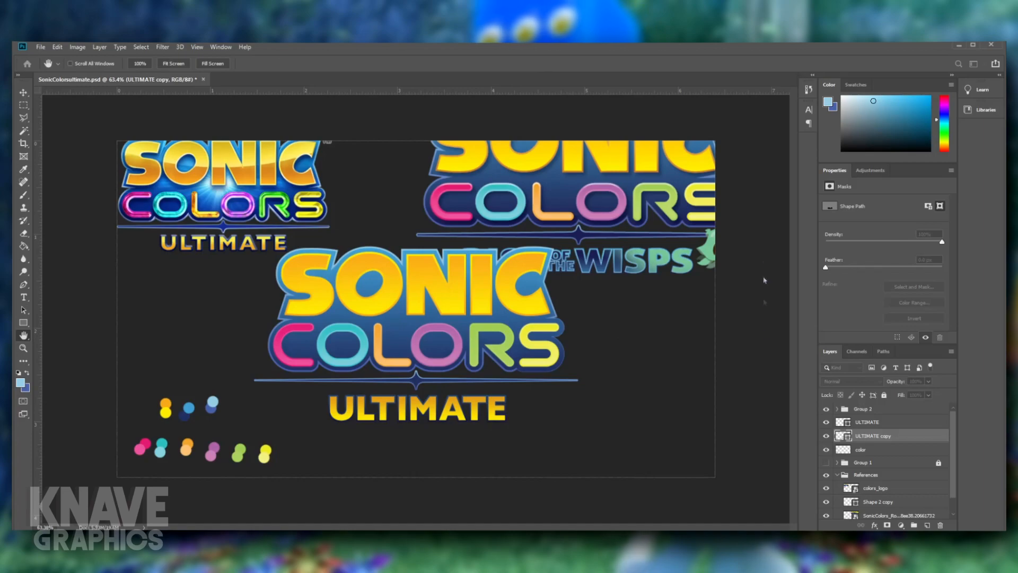
{"action": "left_click", "coordinate": [704, 200]}
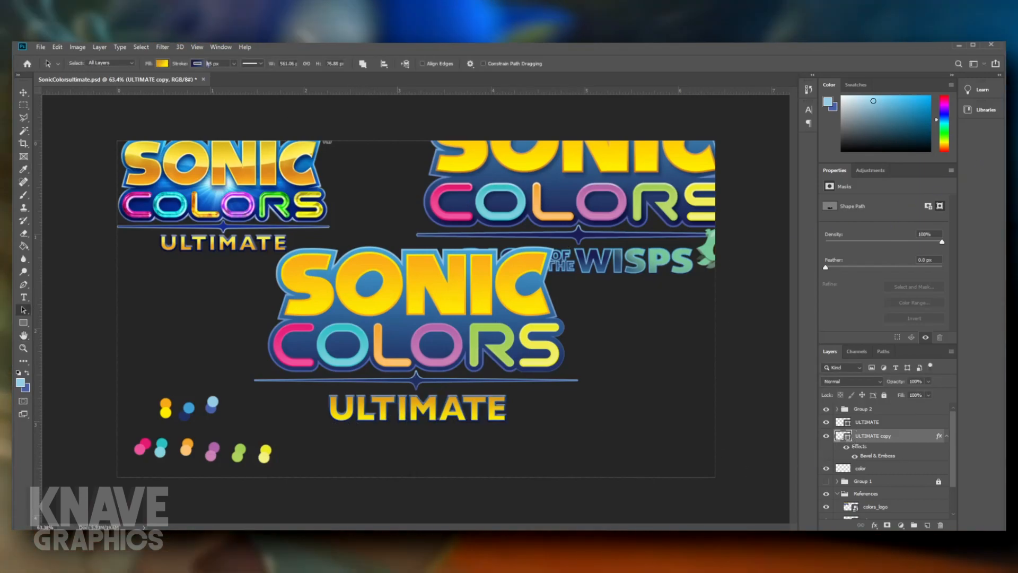
- Try an 8 px stroke on the ULTIMATE copy and return the width to 5 px
{"action": "left_click", "coordinate": [223, 63]}
{"action": "key", "text": "Return"}
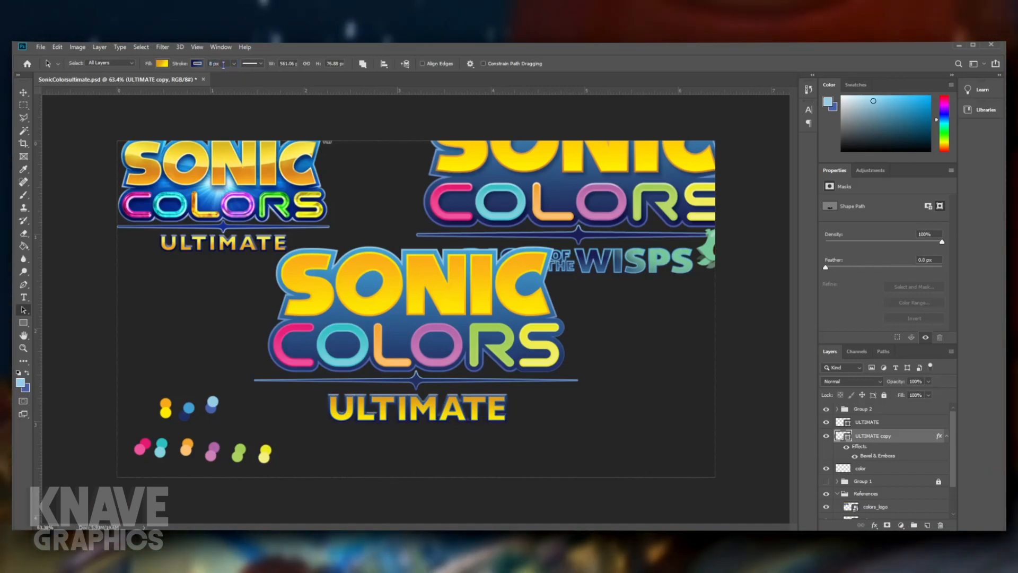
{"action": "left_click", "coordinate": [225, 64]}
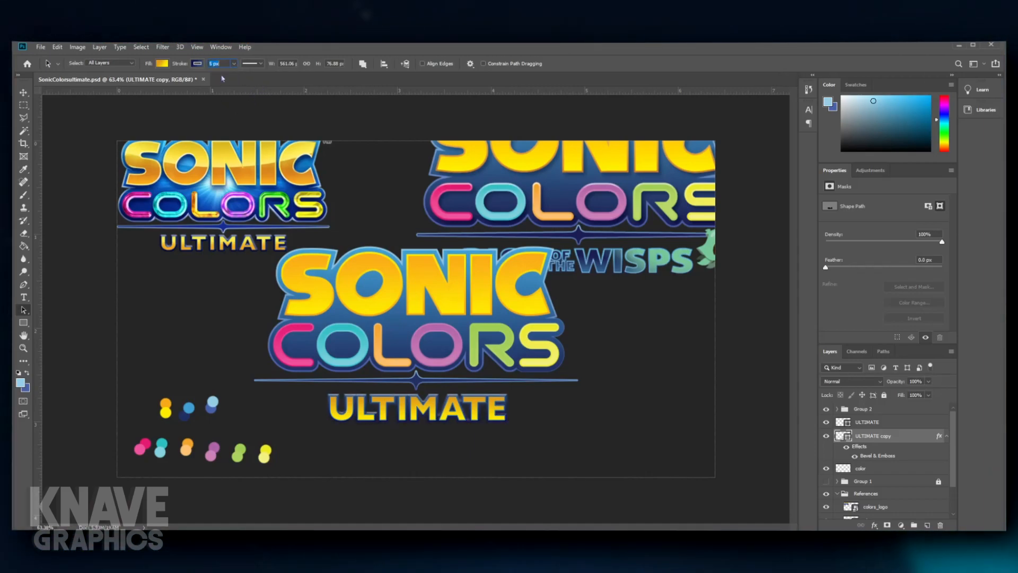
{"action": "left_click", "coordinate": [534, 419]}
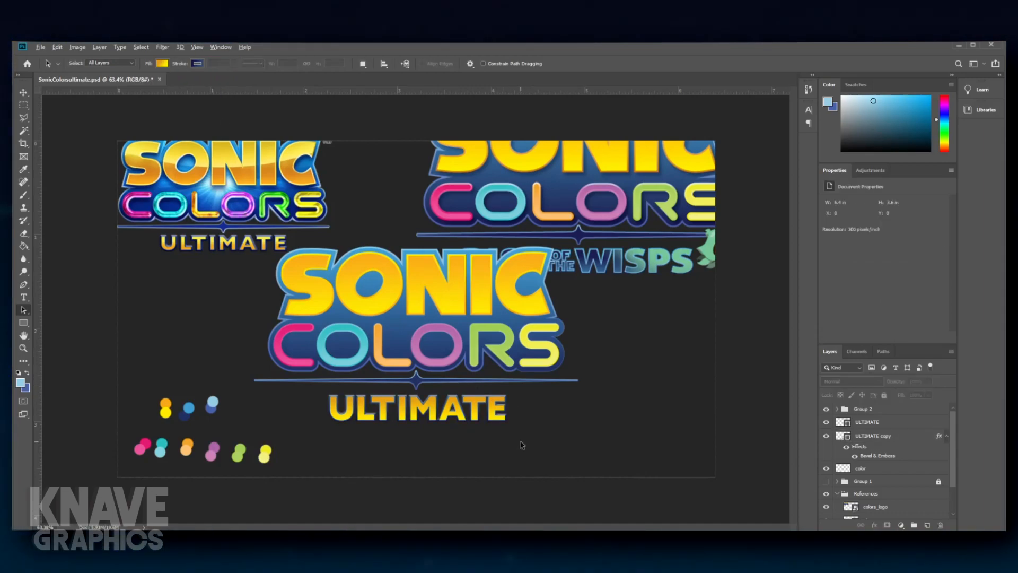
- Shift the letters ATE further right on both ULTIMATE layers so their outline clears the M
{"action": "scroll", "coordinate": [454, 410], "scroll_direction": "up", "scroll_amount": 9}
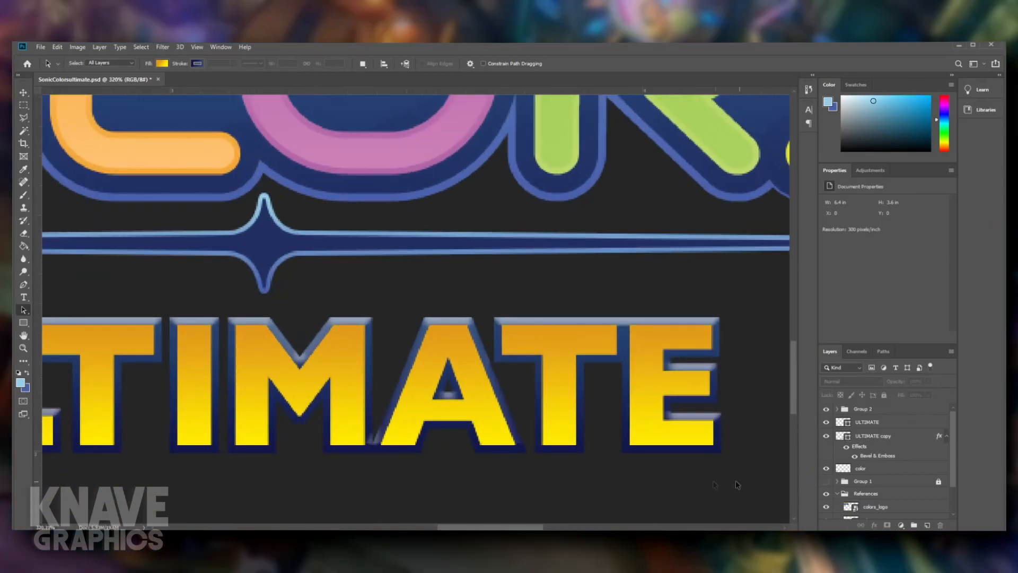
{"action": "left_click_drag", "start_coordinate": [610, 392], "coordinate": [387, 296]}
{"action": "key", "text": "ctrl+t"}
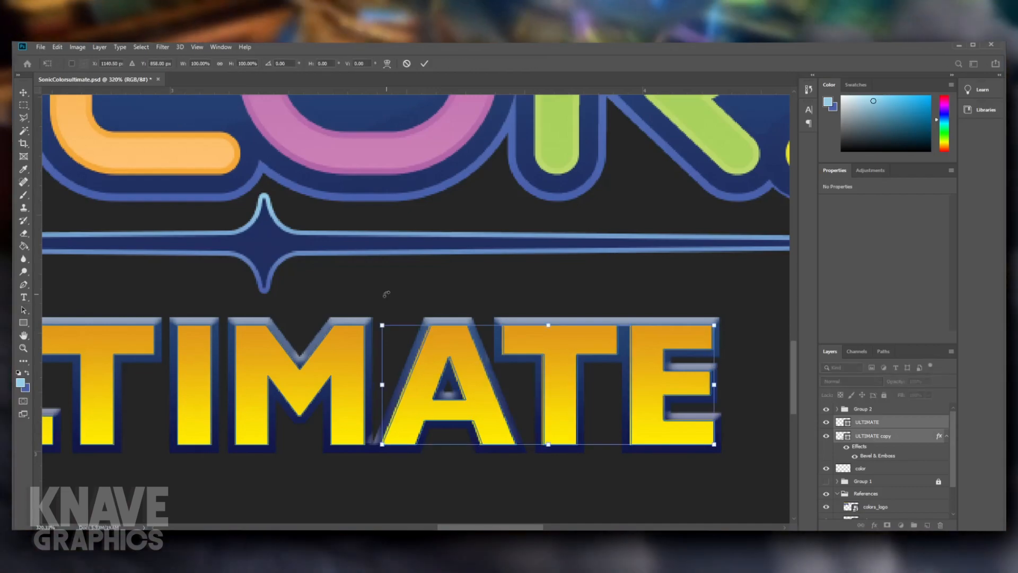
{"action": "key", "text": "Right"}
{"action": "key", "text": "Right"}
{"action": "key", "text": "Right"}
{"action": "key", "text": "Right"}
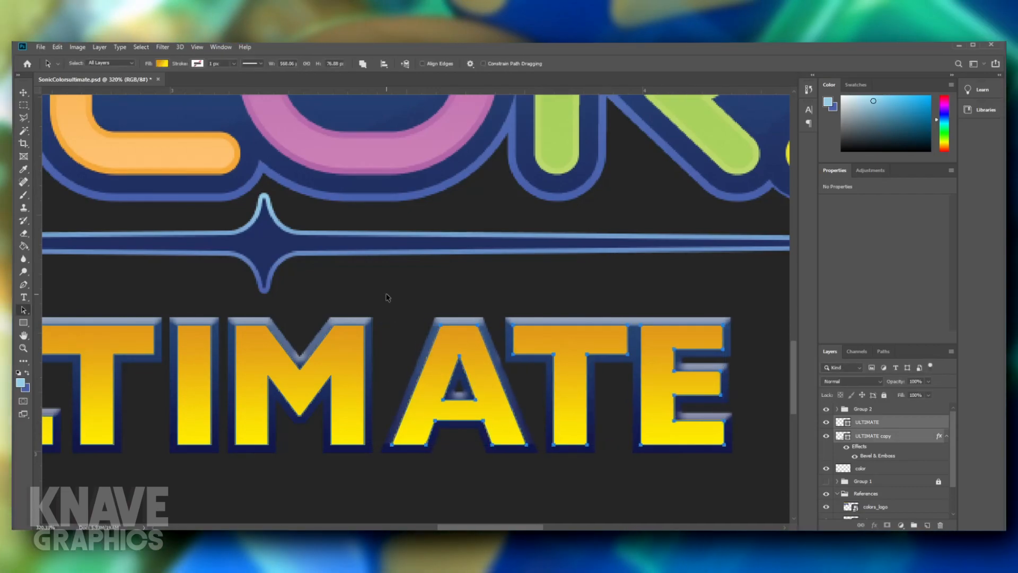
{"action": "scroll", "coordinate": [365, 350], "scroll_direction": "down", "scroll_amount": 4}
{"action": "left_click", "coordinate": [456, 417]}
{"action": "scroll", "coordinate": [427, 417], "scroll_direction": "down", "scroll_amount": 2}
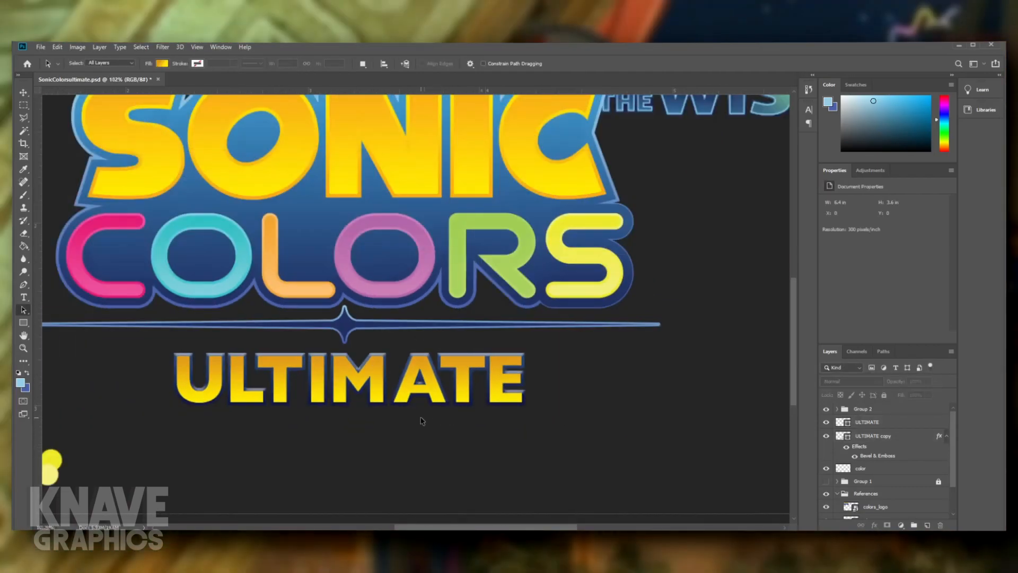
{"action": "scroll", "coordinate": [421, 421], "scroll_direction": "down", "scroll_amount": 3}
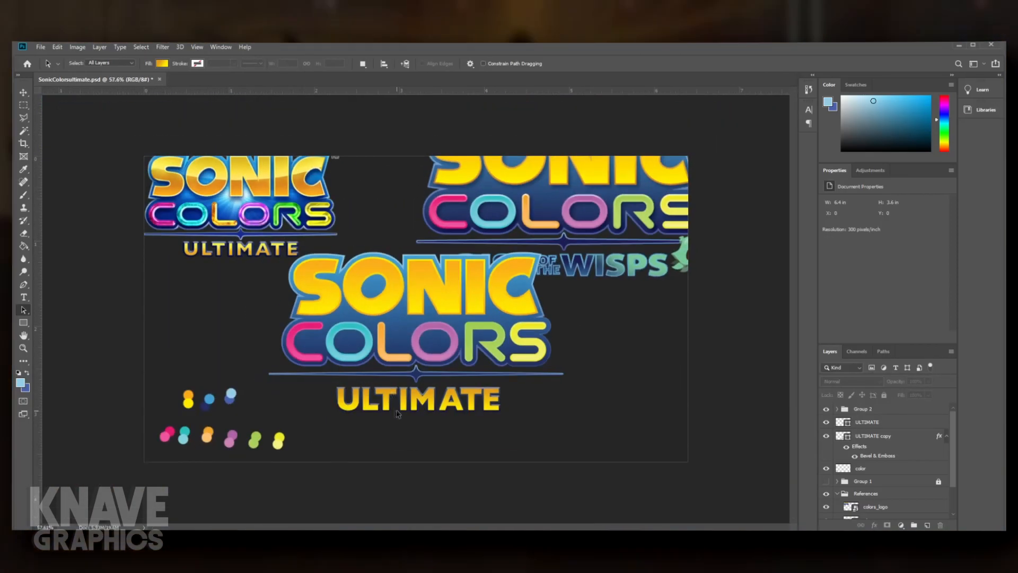
- Move the letters ATE slightly back toward the M on both ULTIMATE layers to even out the letter spacing
{"action": "scroll", "coordinate": [419, 415], "scroll_direction": "up", "scroll_amount": 1}
{"action": "scroll", "coordinate": [419, 415], "scroll_direction": "up", "scroll_amount": 3}
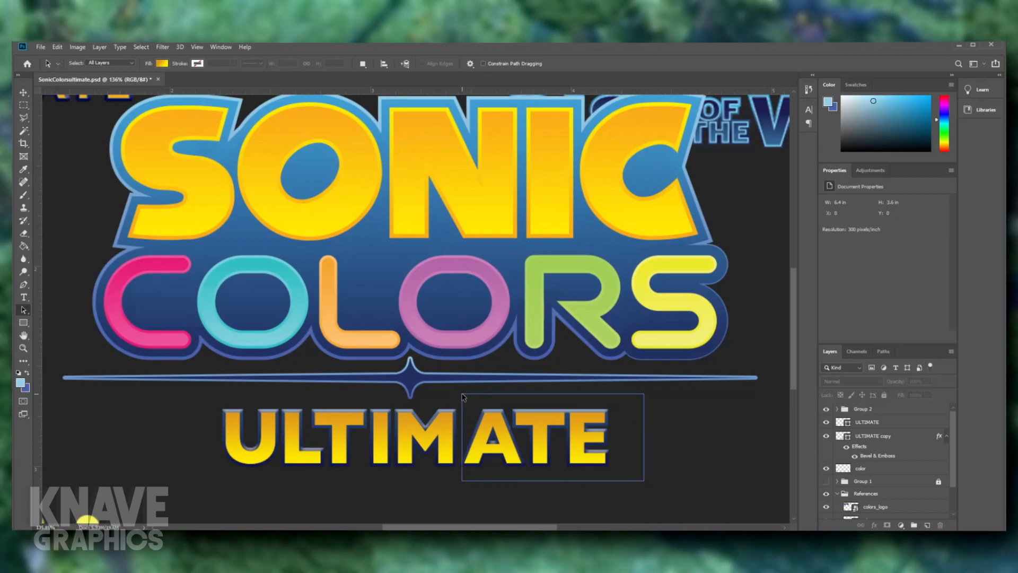
{"action": "left_click_drag", "start_coordinate": [464, 397], "coordinate": [463, 393]}
{"action": "key", "text": "ctrl+t"}
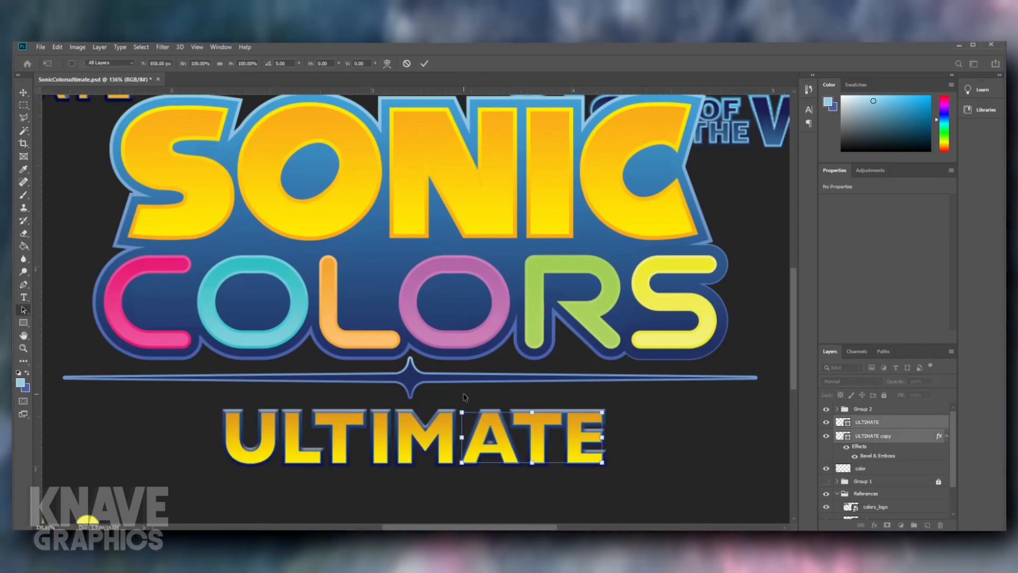
{"action": "left_click", "coordinate": [733, 470]}
{"action": "scroll", "coordinate": [479, 437], "scroll_direction": "down", "scroll_amount": 4}
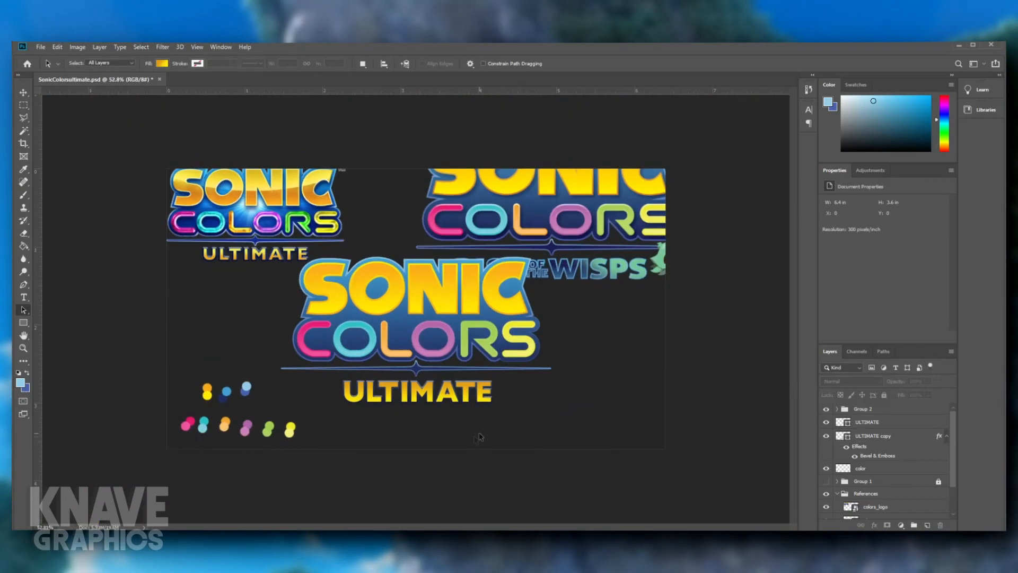
{"action": "scroll", "coordinate": [391, 447], "scroll_direction": "up", "scroll_amount": 1}
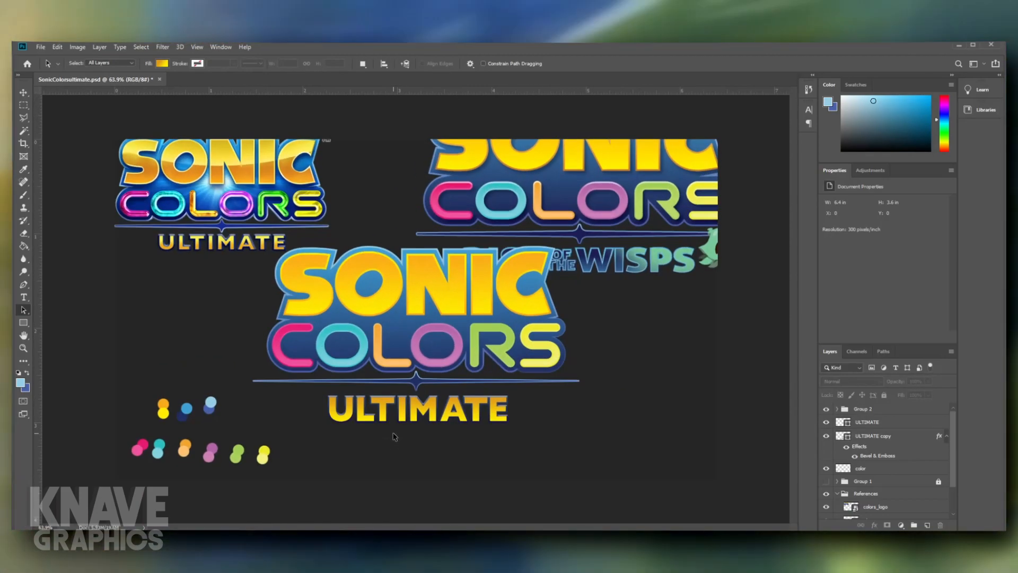
{"action": "scroll", "coordinate": [394, 436], "scroll_direction": "down", "scroll_amount": 2}
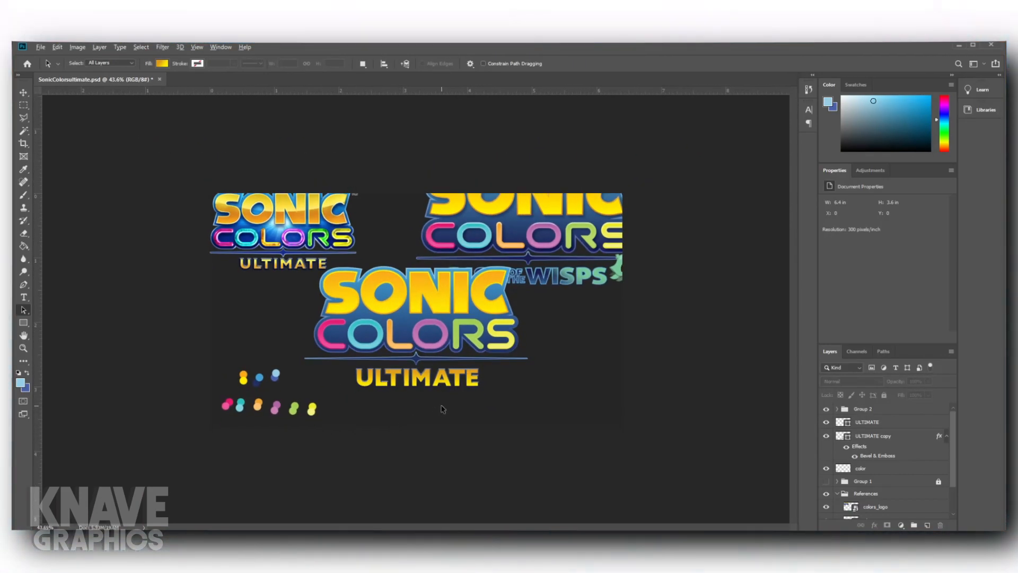
- Group the SONIC layer and the Colors group together inside Group 2
{"action": "scroll", "coordinate": [418, 309], "scroll_direction": "up", "scroll_amount": 2}
{"action": "scroll", "coordinate": [382, 403], "scroll_direction": "up", "scroll_amount": 1}
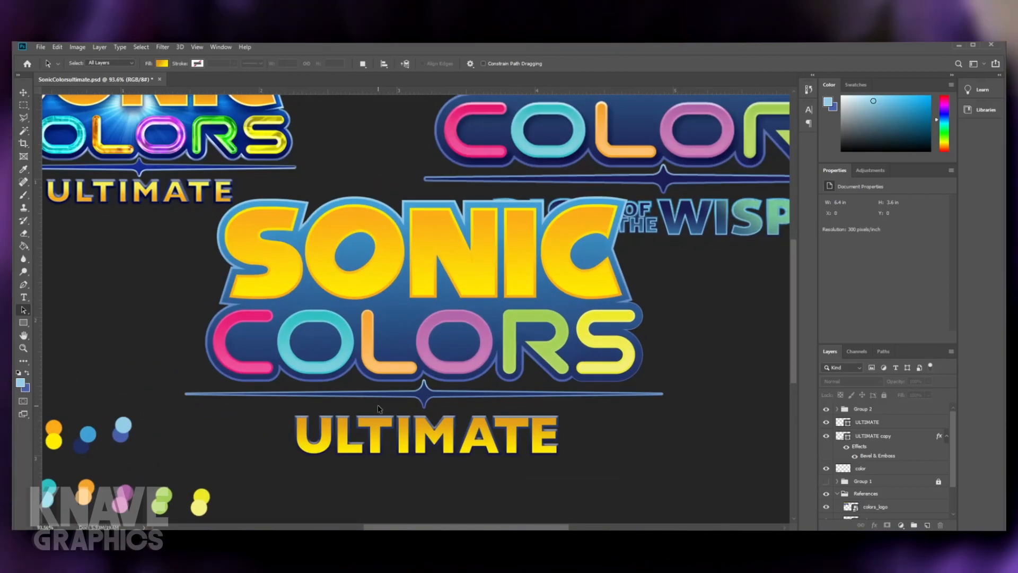
{"action": "scroll", "coordinate": [387, 400], "scroll_direction": "down", "scroll_amount": 2}
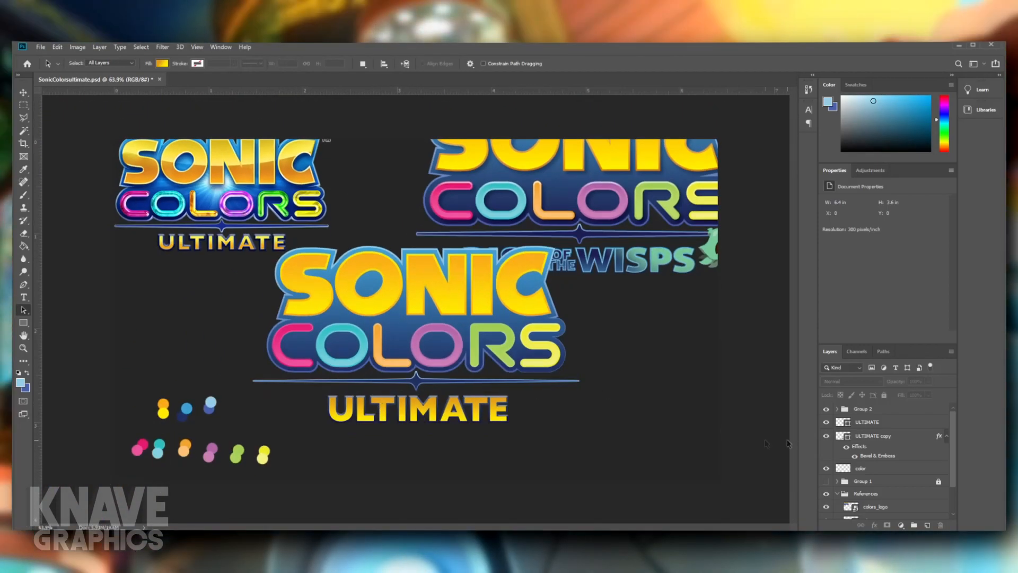
{"action": "left_click", "coordinate": [838, 409]}
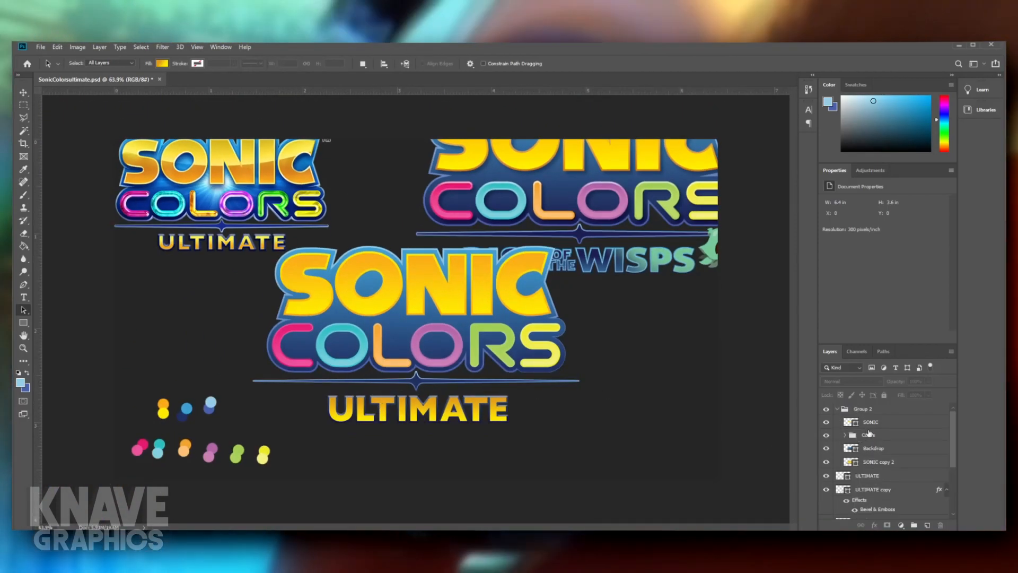
{"action": "left_click", "coordinate": [873, 435]}
{"action": "left_click", "coordinate": [874, 424], "text": "shift"}
{"action": "key", "text": "ctrl+g"}
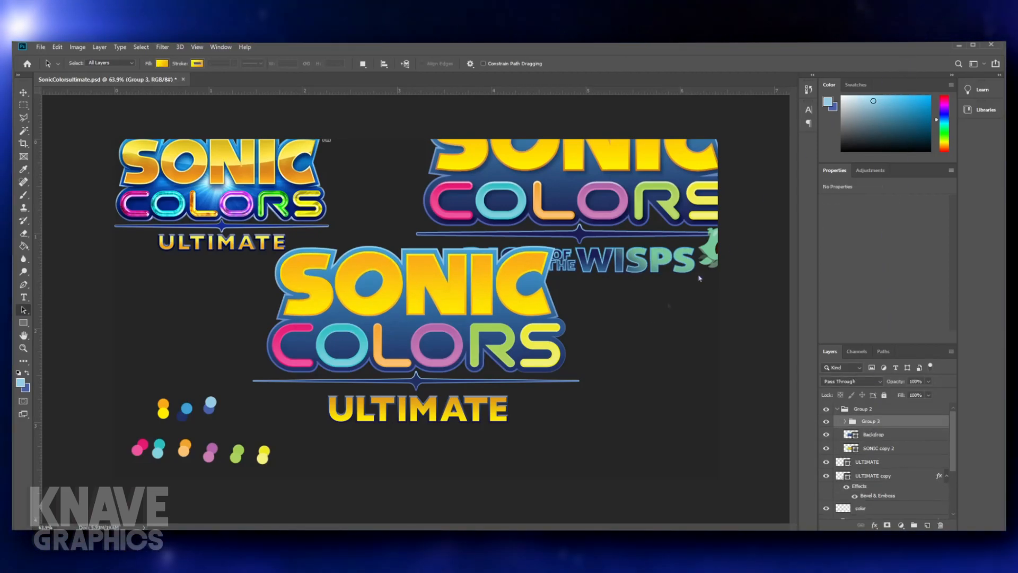
{"action": "left_click", "coordinate": [672, 368]}
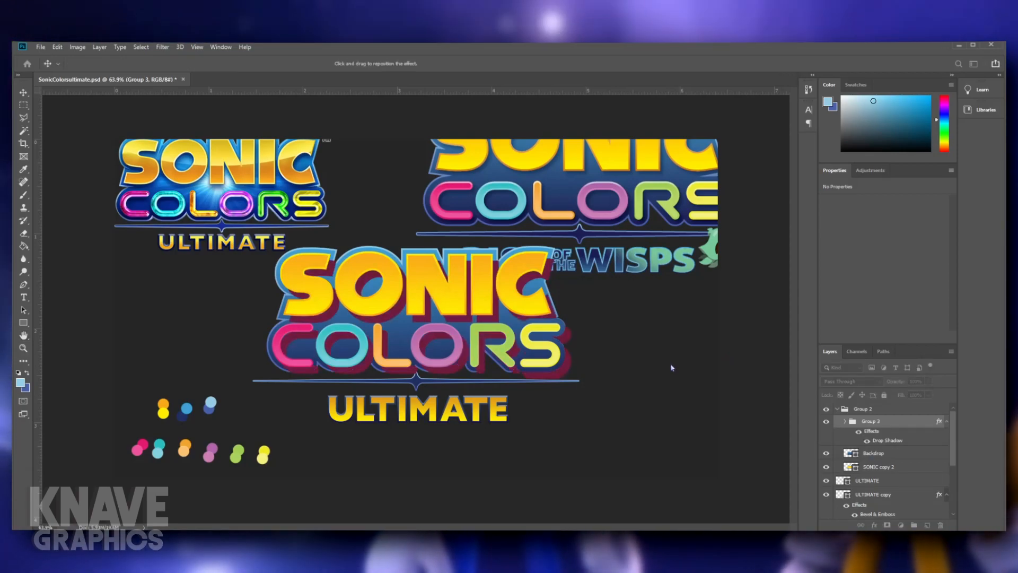
{"action": "left_click_drag", "start_coordinate": [567, 310], "coordinate": [577, 319]}
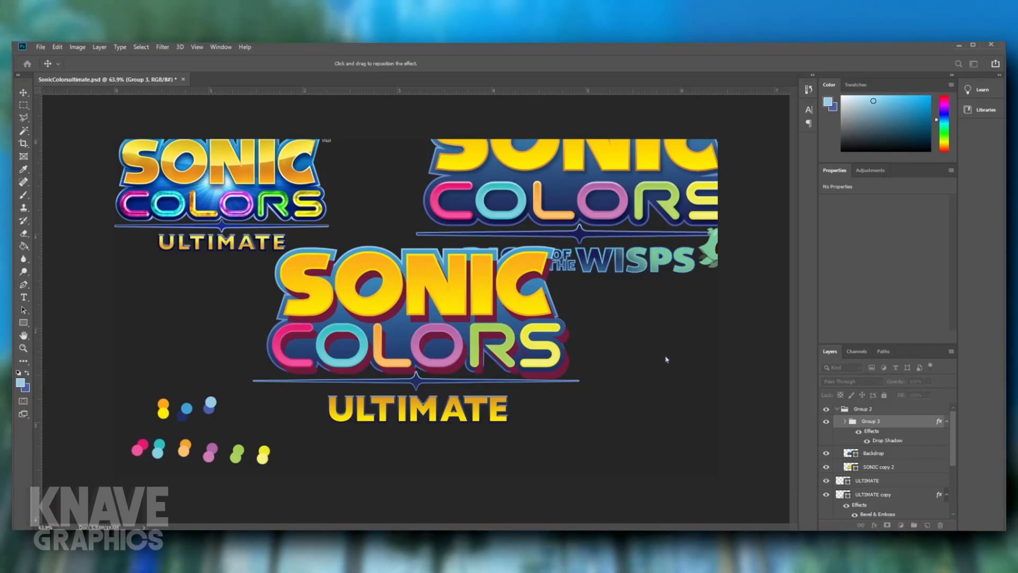
{"action": "left_click", "coordinate": [667, 360]}
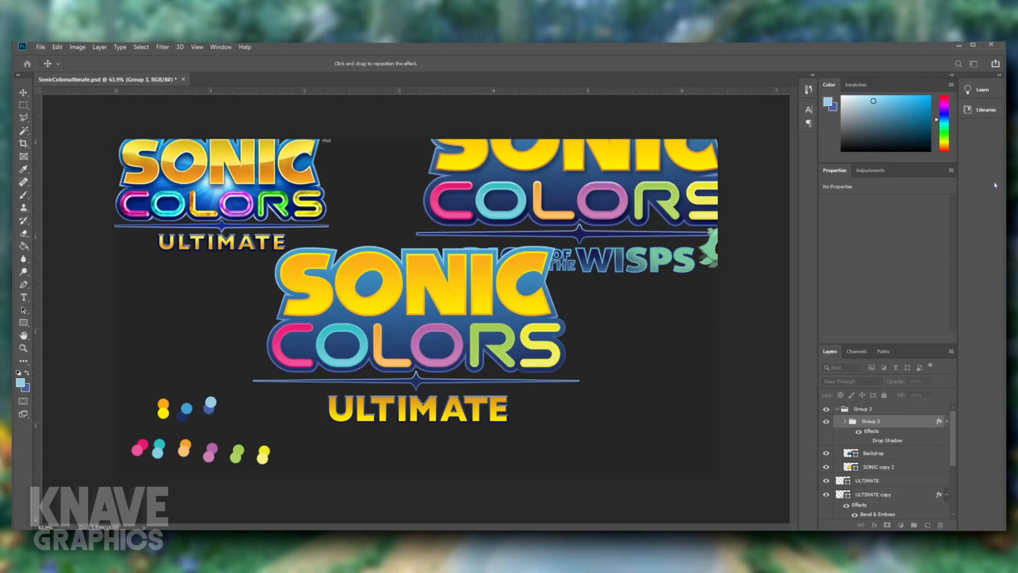
{"action": "left_click", "coordinate": [957, 254]}
- Apply a soft Drop Shadow layer style to the SONIC layer inside the new group
{"action": "left_click", "coordinate": [845, 423]}
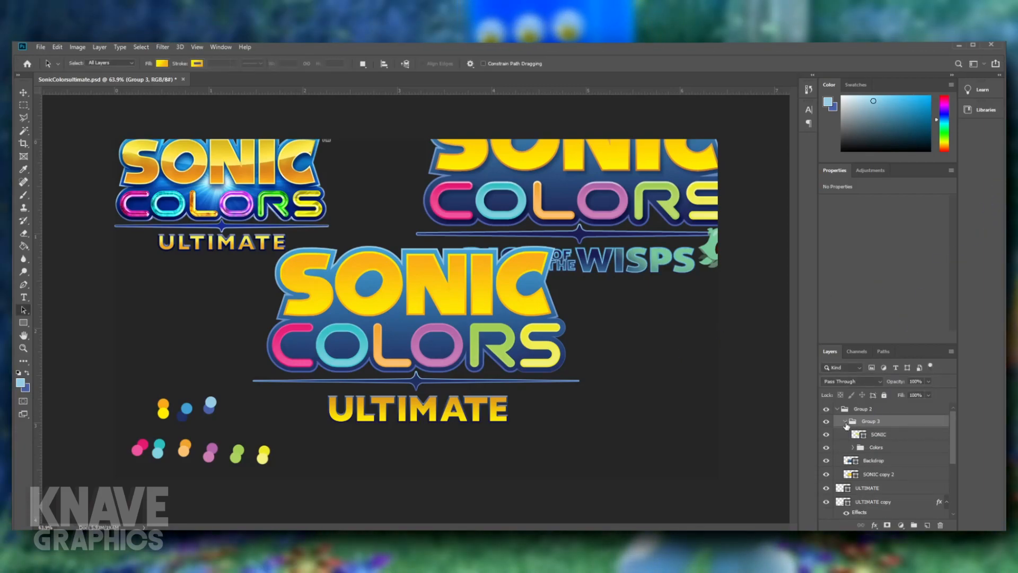
{"action": "left_click", "coordinate": [862, 437]}
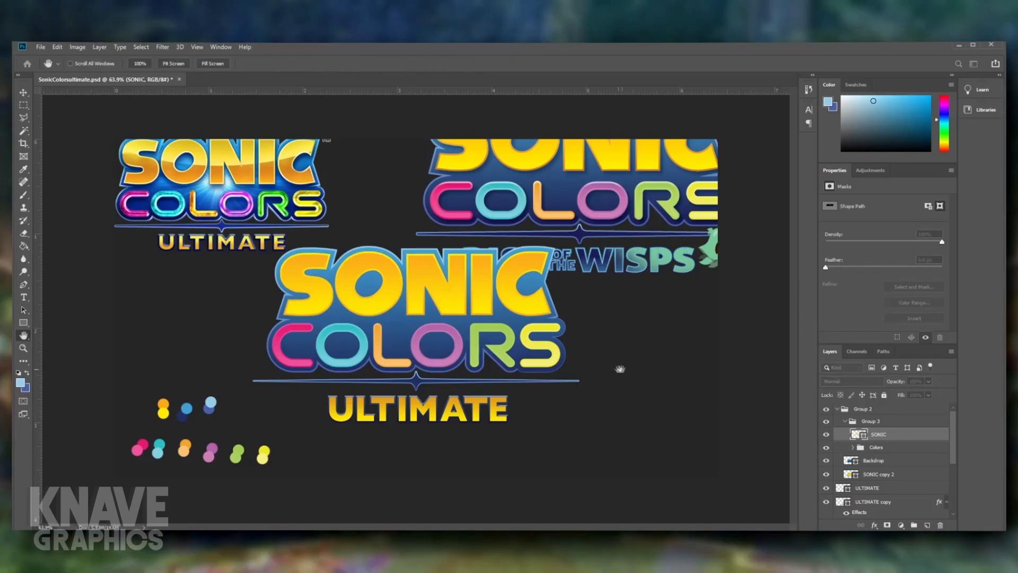
{"action": "left_click", "coordinate": [686, 363]}
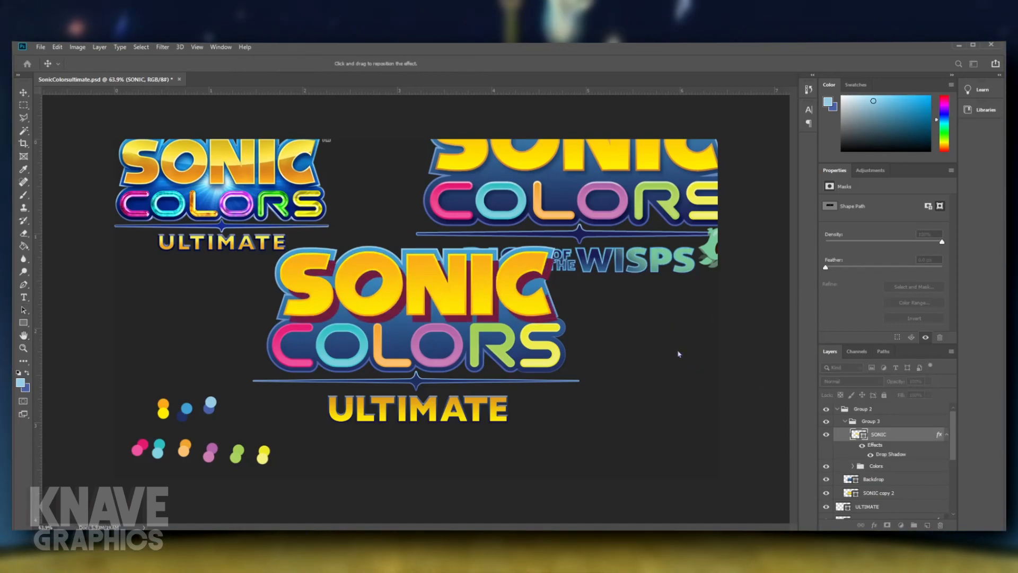
{"action": "left_click", "coordinate": [667, 359]}
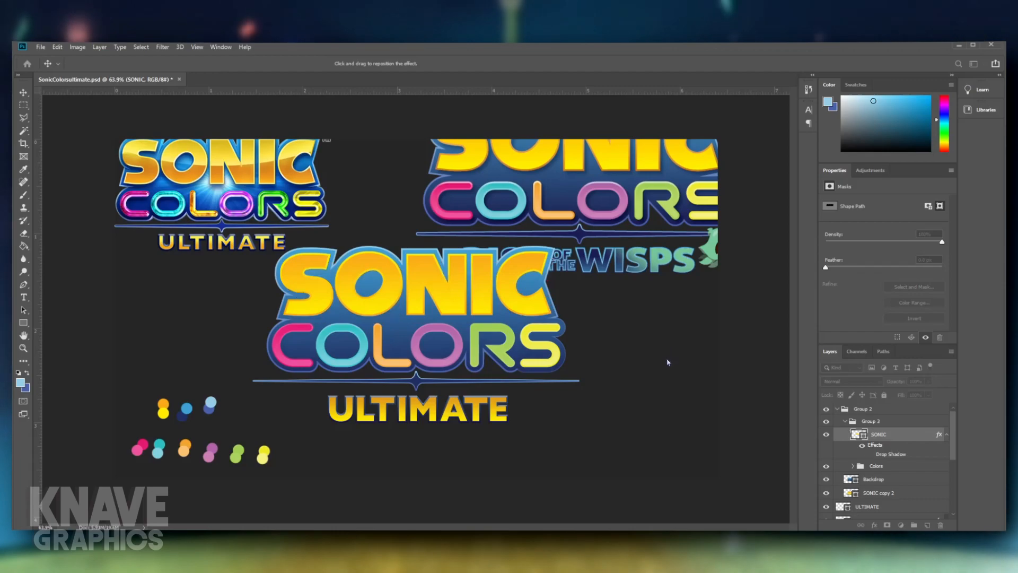
{"action": "left_click", "coordinate": [667, 359]}
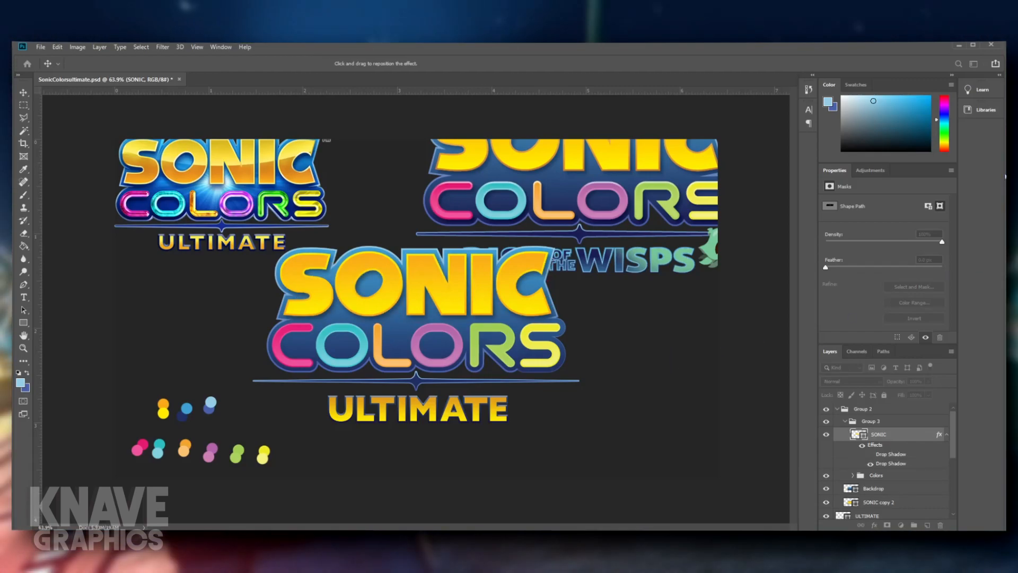
{"action": "left_click", "coordinate": [1005, 176]}
{"action": "scroll", "coordinate": [870, 448], "scroll_direction": "down", "scroll_amount": 2}
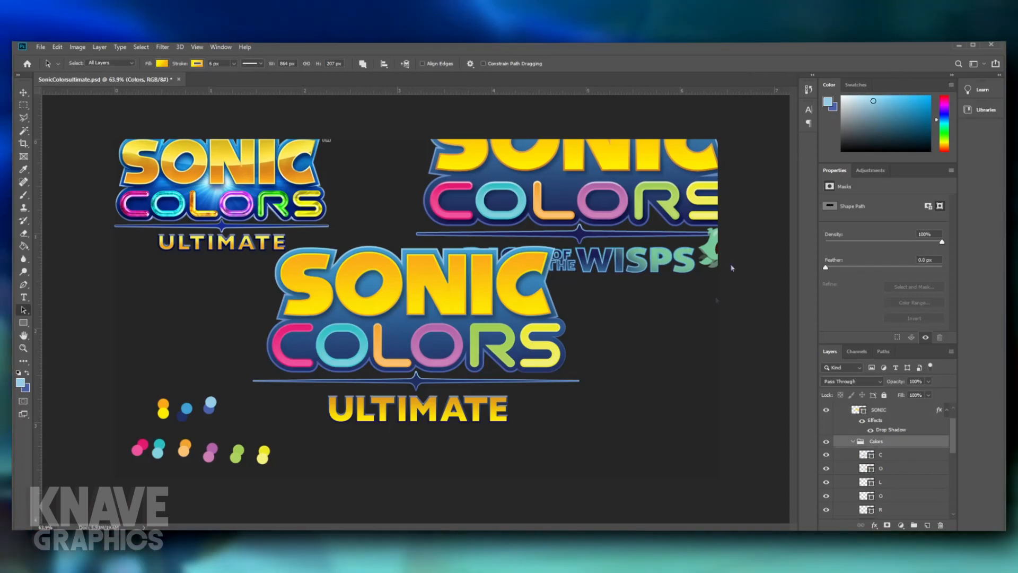
{"action": "key", "text": "space"}
{"action": "double_click", "coordinate": [910, 441]}
{"action": "left_click", "coordinate": [674, 360]}
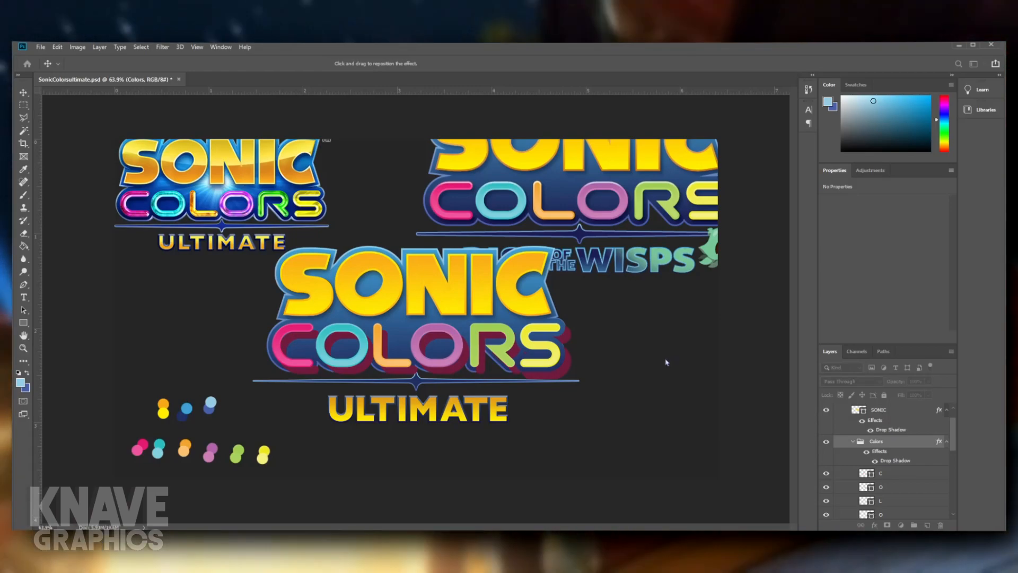
{"action": "left_click", "coordinate": [670, 359]}
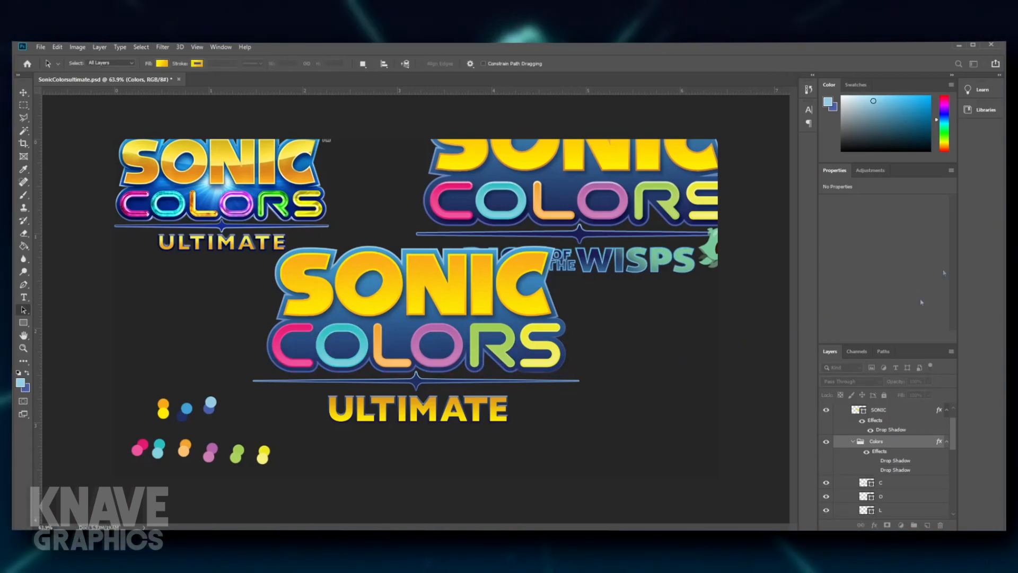
- Group the letter layers C through S inside the Colors group, leaving out the S copy layer
{"action": "scroll", "coordinate": [872, 450], "scroll_direction": "down", "scroll_amount": 3}
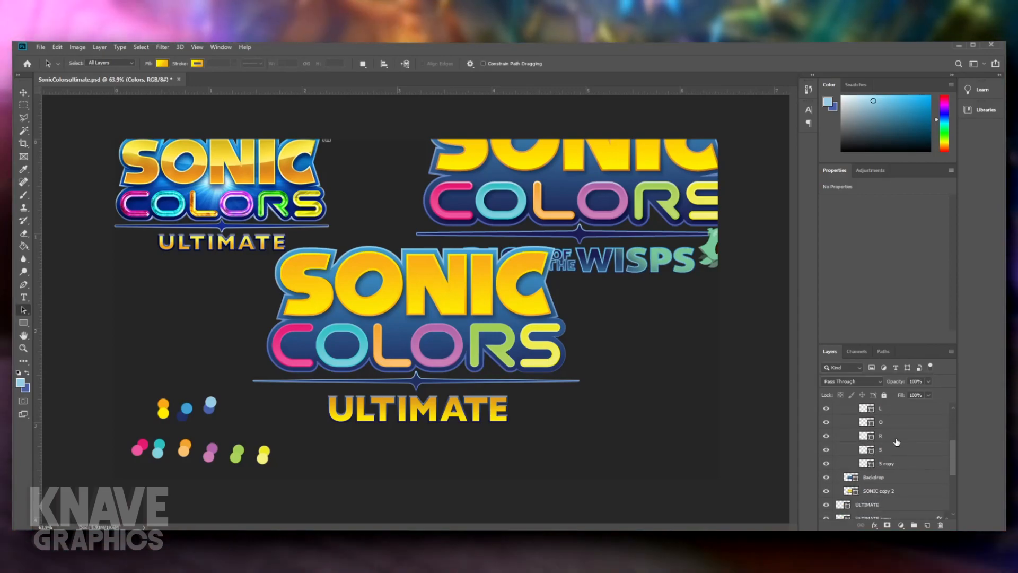
{"action": "left_click", "coordinate": [892, 449]}
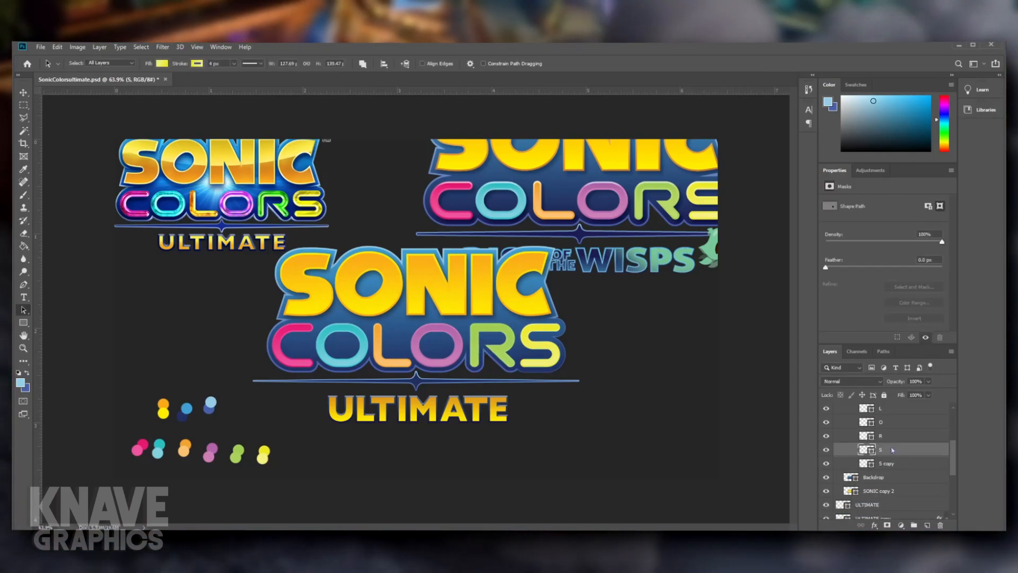
{"action": "scroll", "coordinate": [892, 450], "scroll_direction": "up", "scroll_amount": 3}
{"action": "left_click", "coordinate": [891, 447]}
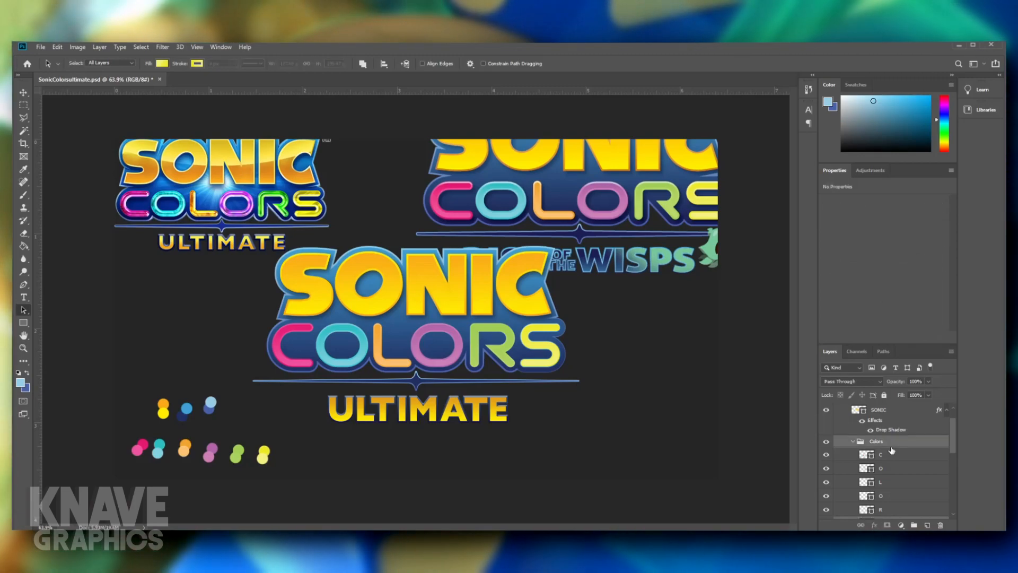
{"action": "left_click", "coordinate": [892, 455]}
{"action": "scroll", "coordinate": [890, 464], "scroll_direction": "down", "scroll_amount": 2}
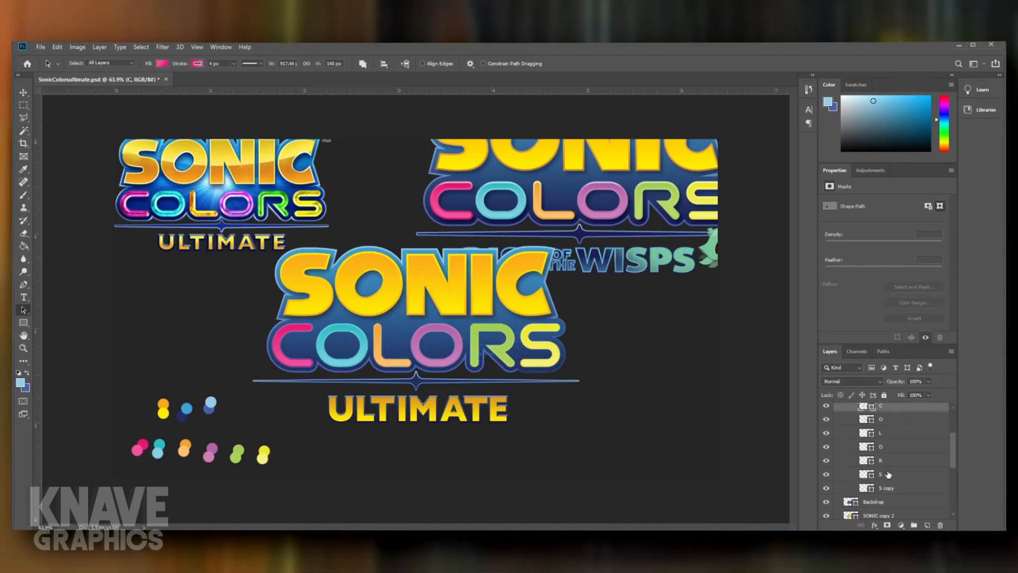
{"action": "left_click", "coordinate": [889, 474], "text": "shift"}
{"action": "key", "text": "ctrl+g"}
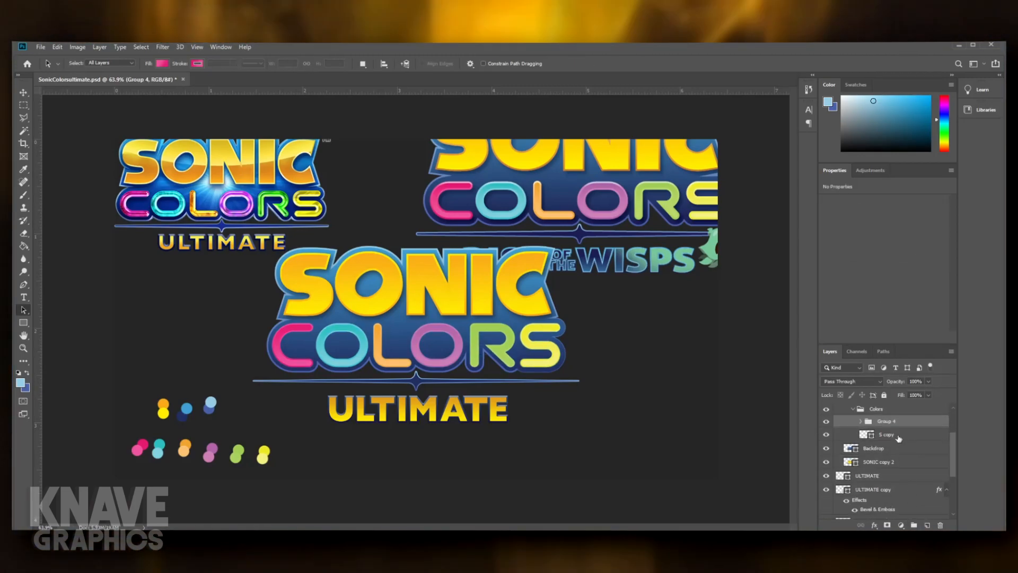
- Apply a Drop Shadow layer style to the new letters group inside Colors and check it against the reference logos
{"action": "scroll", "coordinate": [887, 438], "scroll_direction": "up", "scroll_amount": 1}
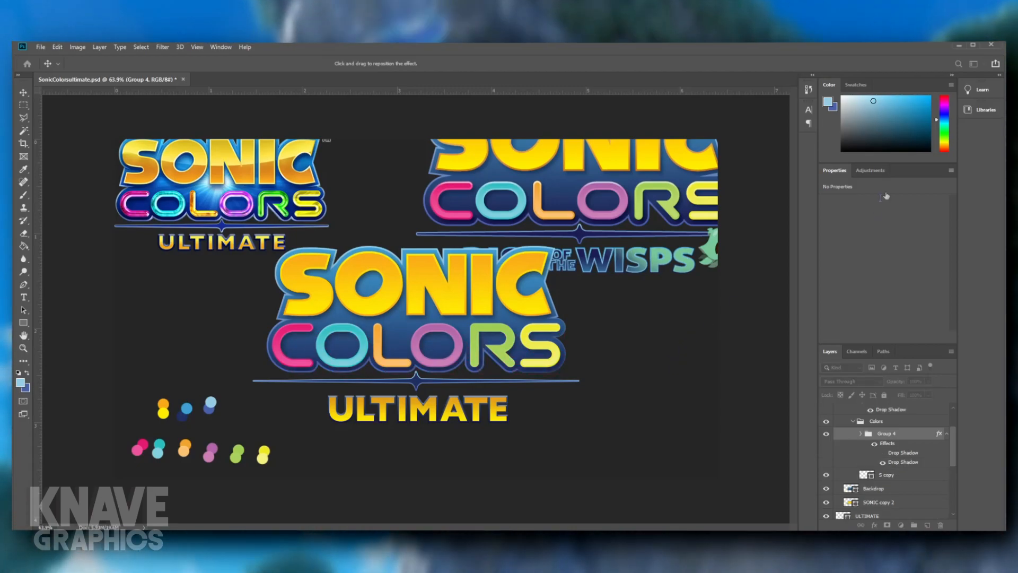
{"action": "scroll", "coordinate": [511, 361], "scroll_direction": "up", "scroll_amount": 4}
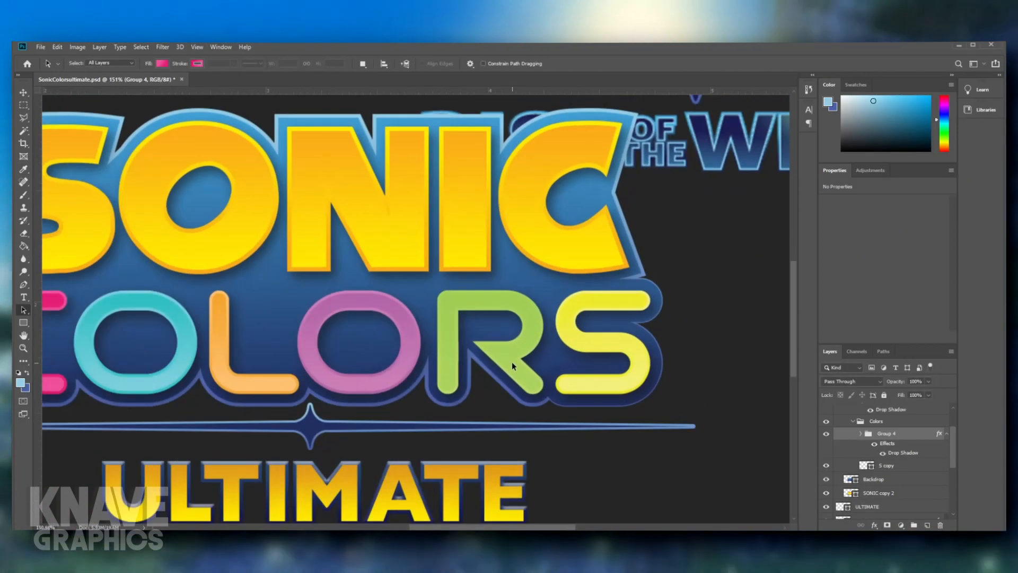
{"action": "scroll", "coordinate": [512, 362], "scroll_direction": "down", "scroll_amount": 18}
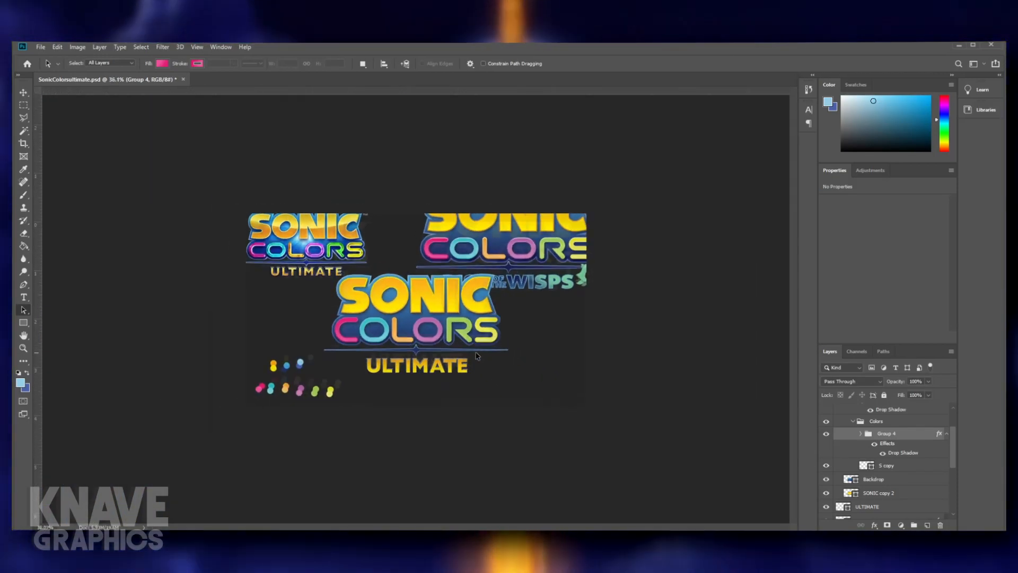
{"action": "scroll", "coordinate": [452, 343], "scroll_direction": "up", "scroll_amount": 7}
{"action": "scroll", "coordinate": [453, 344], "scroll_direction": "down", "scroll_amount": 1}
{"action": "scroll", "coordinate": [846, 423], "scroll_direction": "up", "scroll_amount": 2}
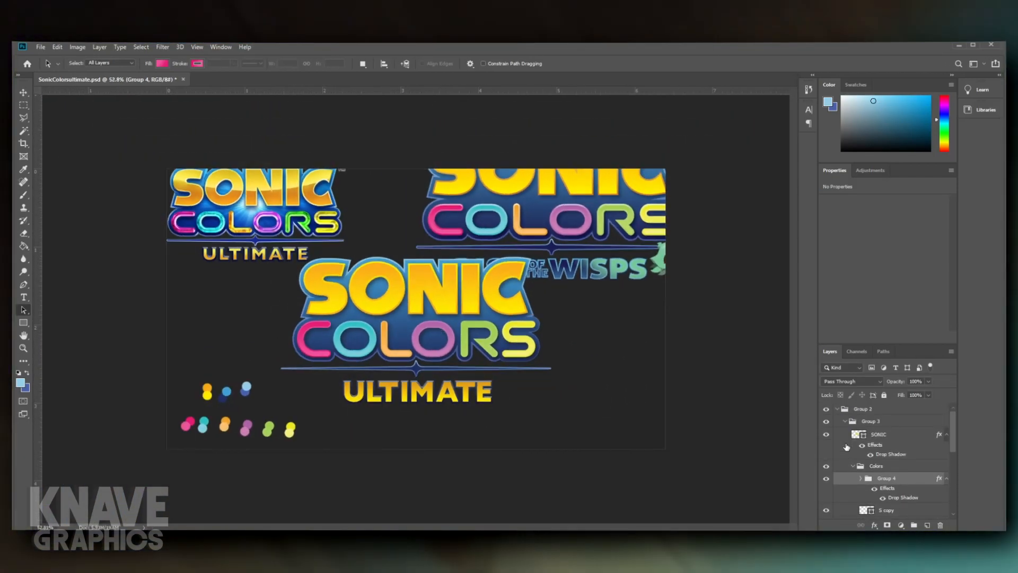
- Combine Group 2 and both ULTIMATE layers into one group named LOGO
{"action": "left_click", "coordinate": [847, 423]}
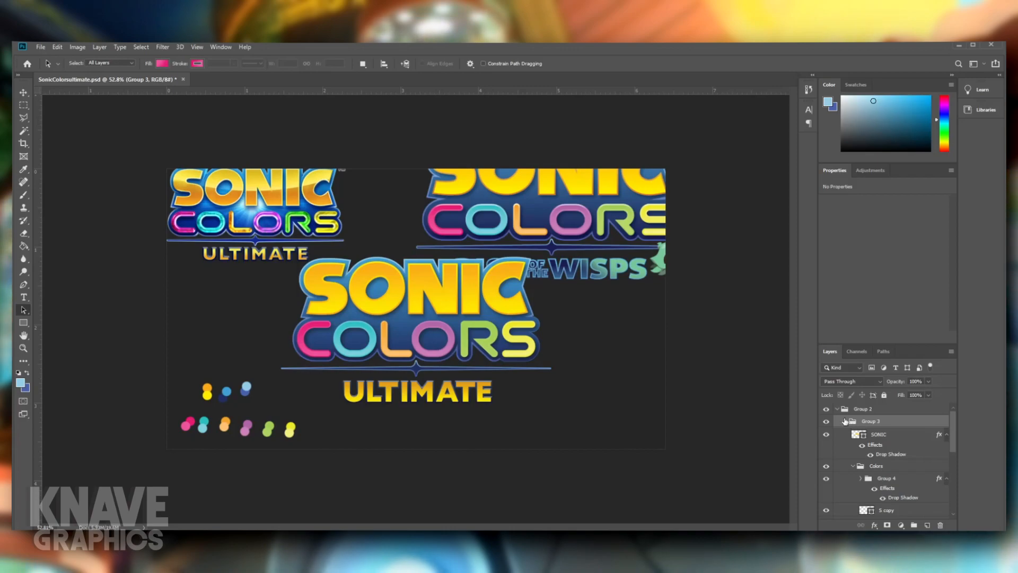
{"action": "left_click", "coordinate": [837, 409]}
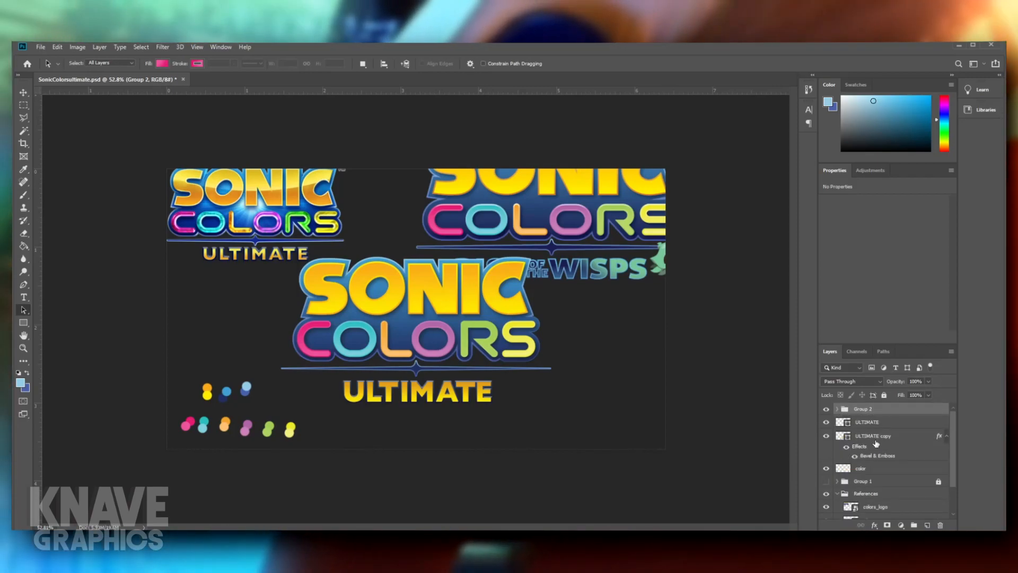
{"action": "left_click", "coordinate": [876, 440], "text": "ctrl"}
{"action": "left_click", "coordinate": [879, 411]}
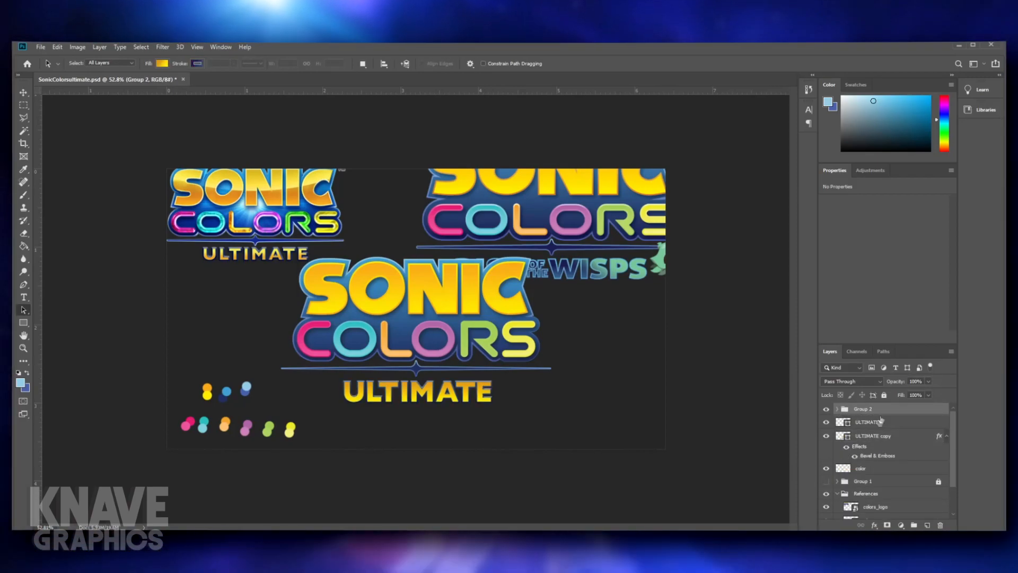
{"action": "left_click", "coordinate": [876, 437], "text": "shift"}
{"action": "left_click", "coordinate": [917, 525]}
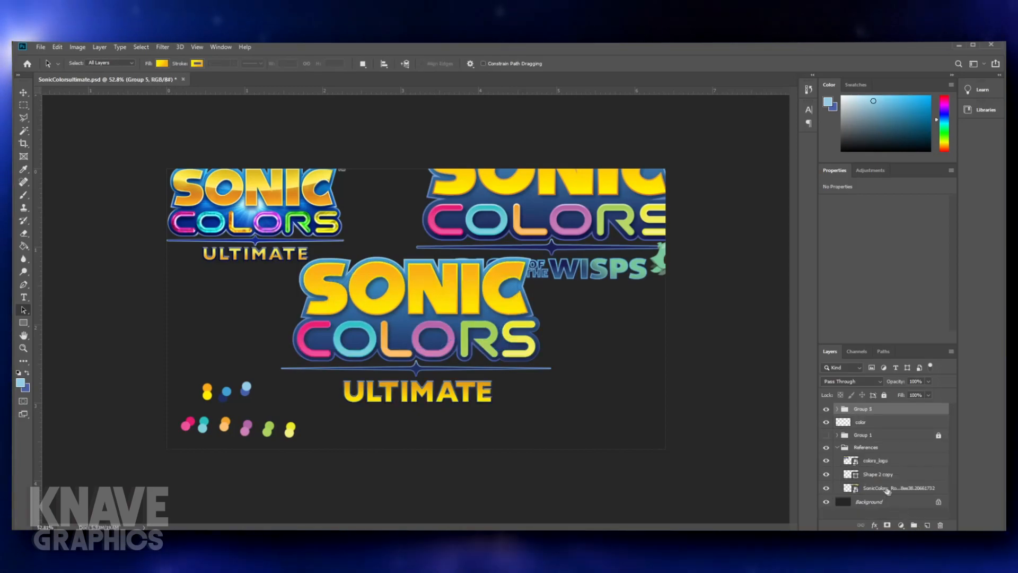
{"action": "type", "text": "LO"}
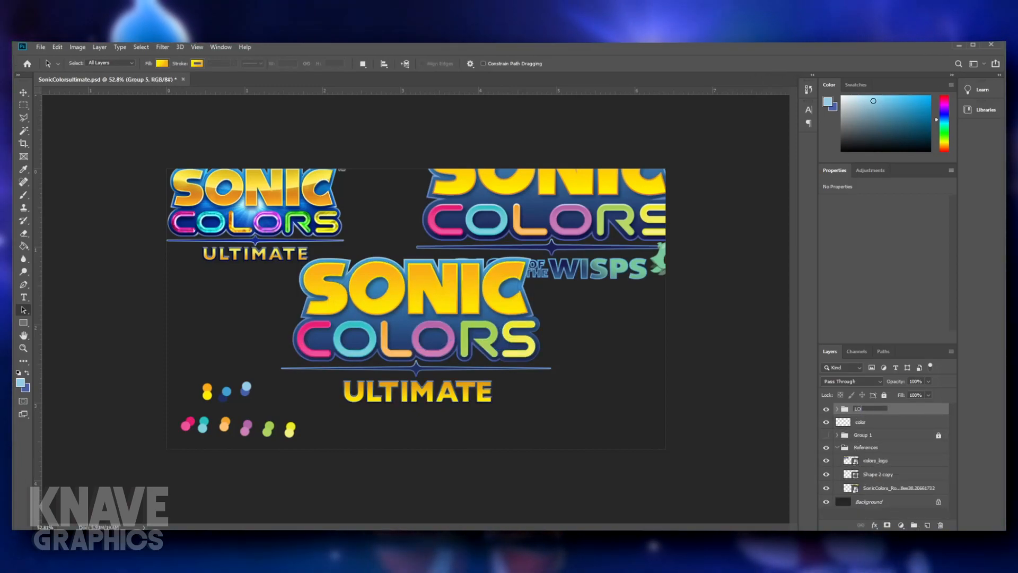
{"action": "type", "text": "v"}
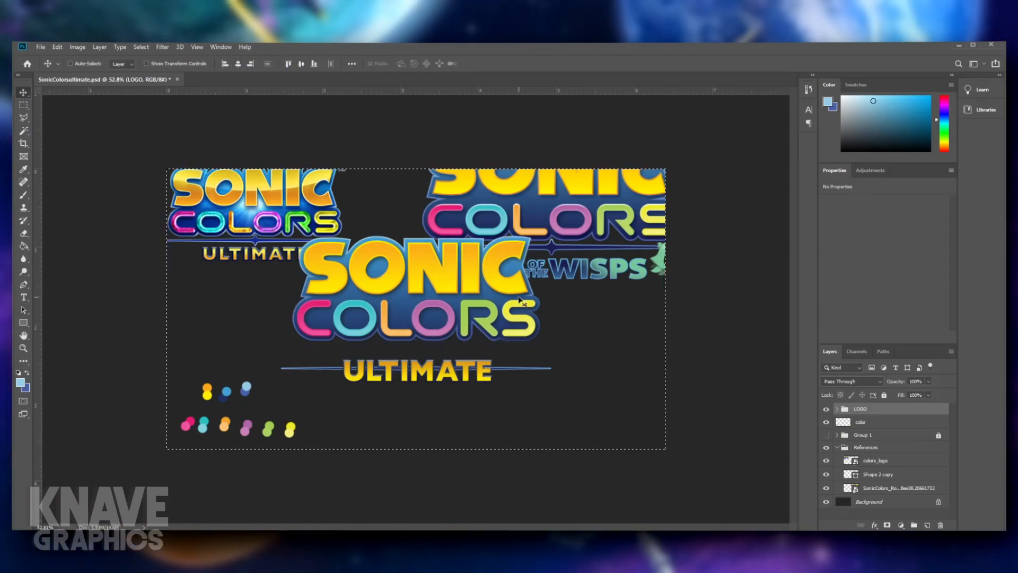
- Try to center the LOGO group vertically on the canvas and restore its previous position
{"action": "left_click_drag", "start_coordinate": [520, 304], "coordinate": [520, 324]}
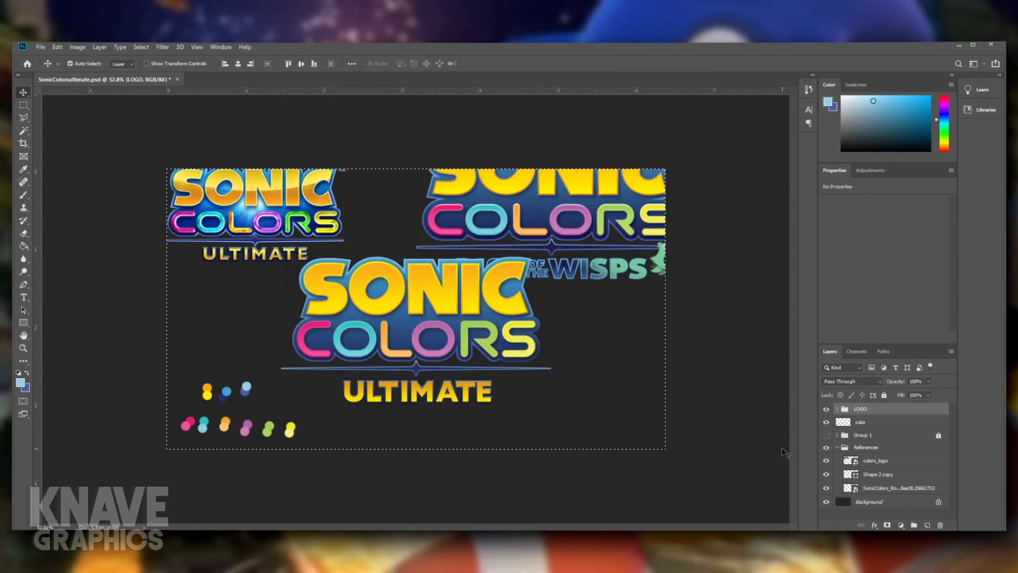
- Move the divider layer Shape 2 copy from References into the LOGO group, placing it between Group 2 and ULTIMATE
{"action": "left_click", "coordinate": [886, 479]}
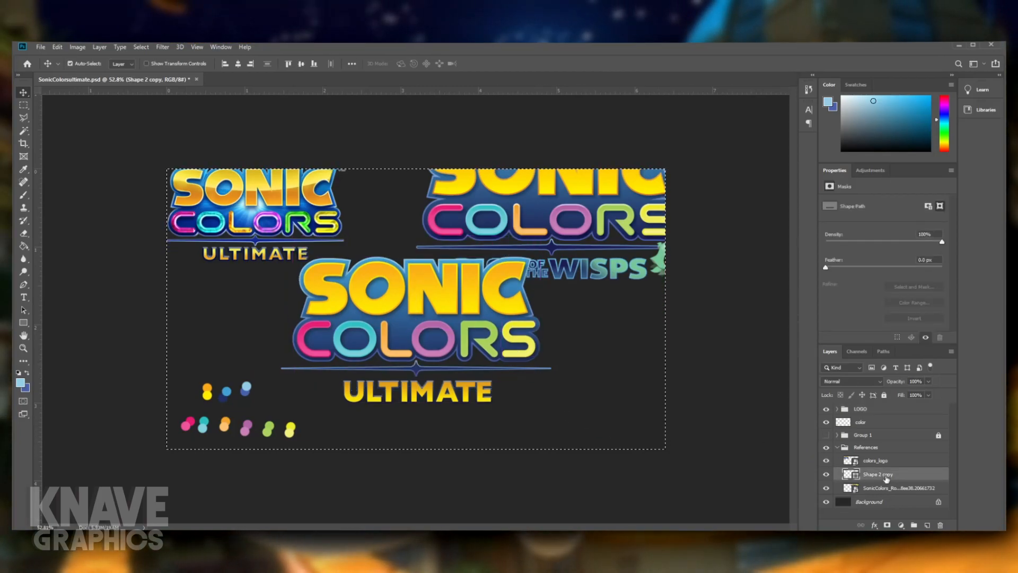
{"action": "left_click_drag", "start_coordinate": [886, 479], "coordinate": [895, 409]}
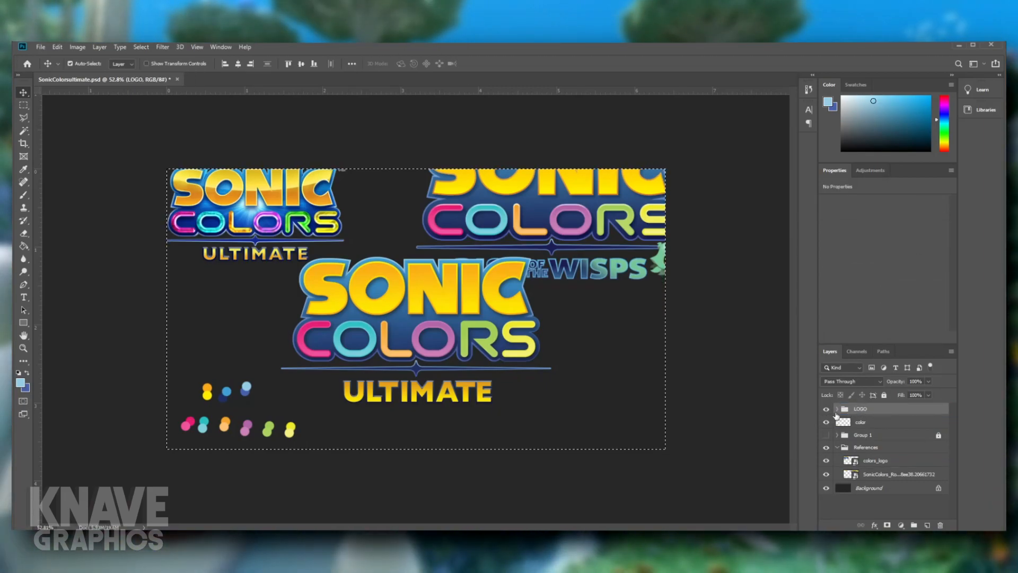
{"action": "left_click", "coordinate": [837, 410]}
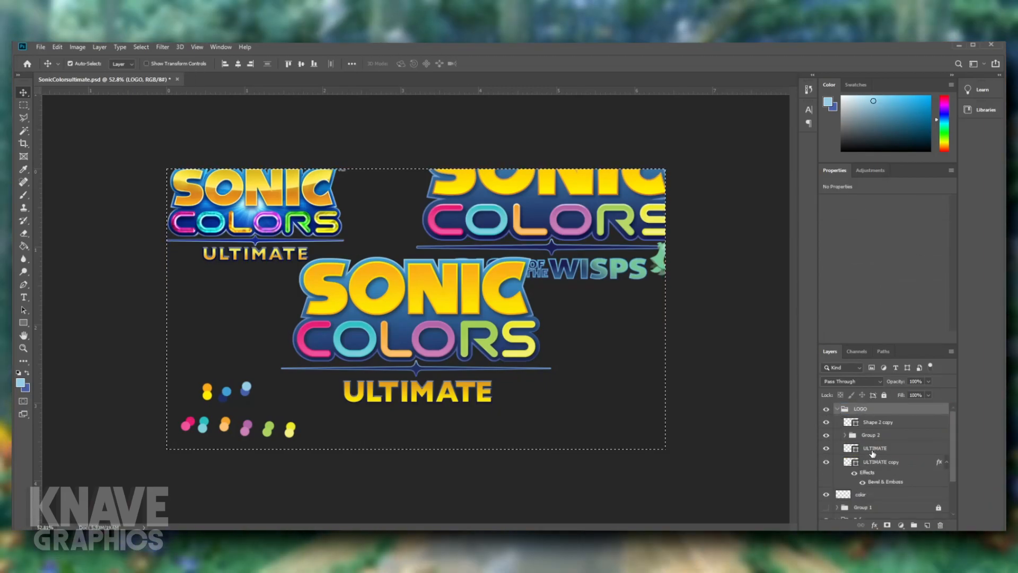
{"action": "left_click_drag", "start_coordinate": [876, 450], "coordinate": [876, 444]}
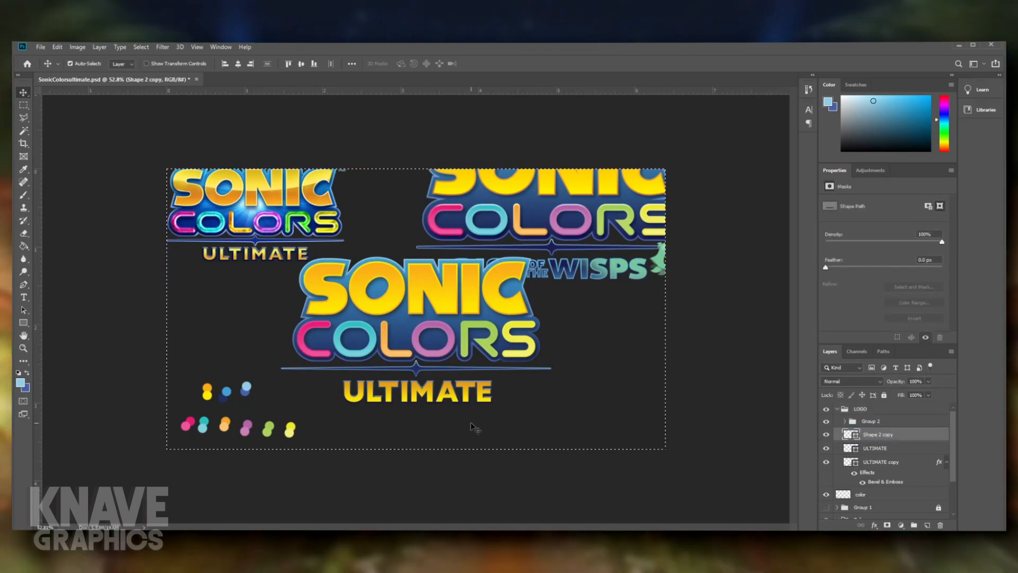
- Center the LOGO group vertically on the canvas, clear the selection, and hide the color layer and References group
{"action": "left_click", "coordinate": [839, 409]}
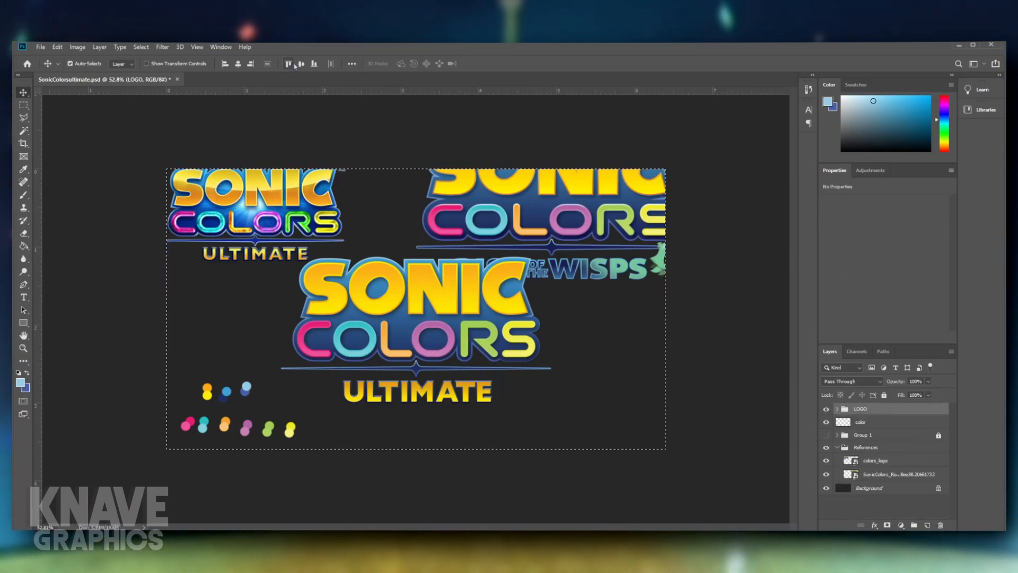
{"action": "left_click", "coordinate": [301, 64]}
{"action": "key", "text": "ctrl+d"}
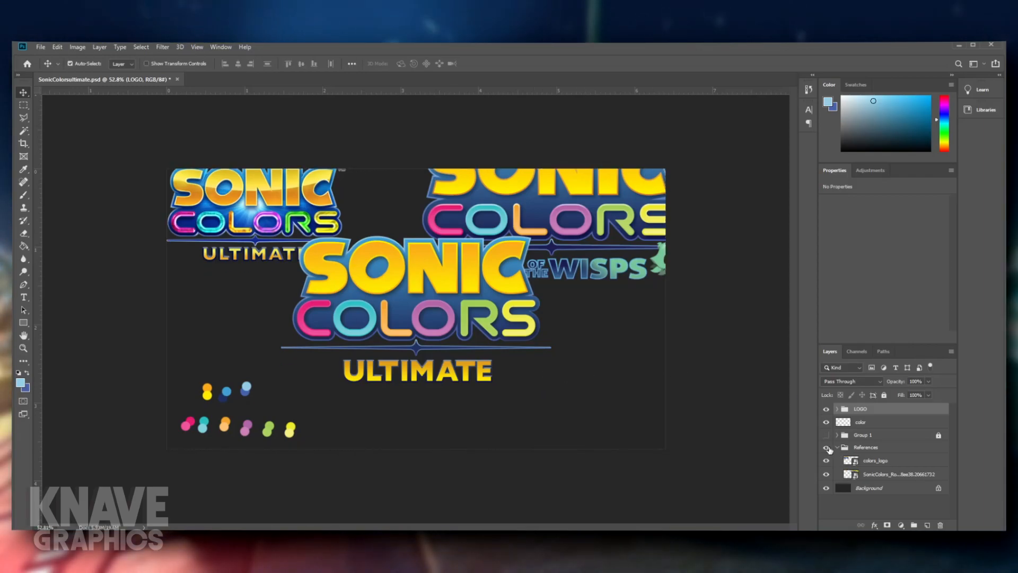
{"action": "left_click", "coordinate": [826, 448]}
{"action": "left_click", "coordinate": [827, 422]}
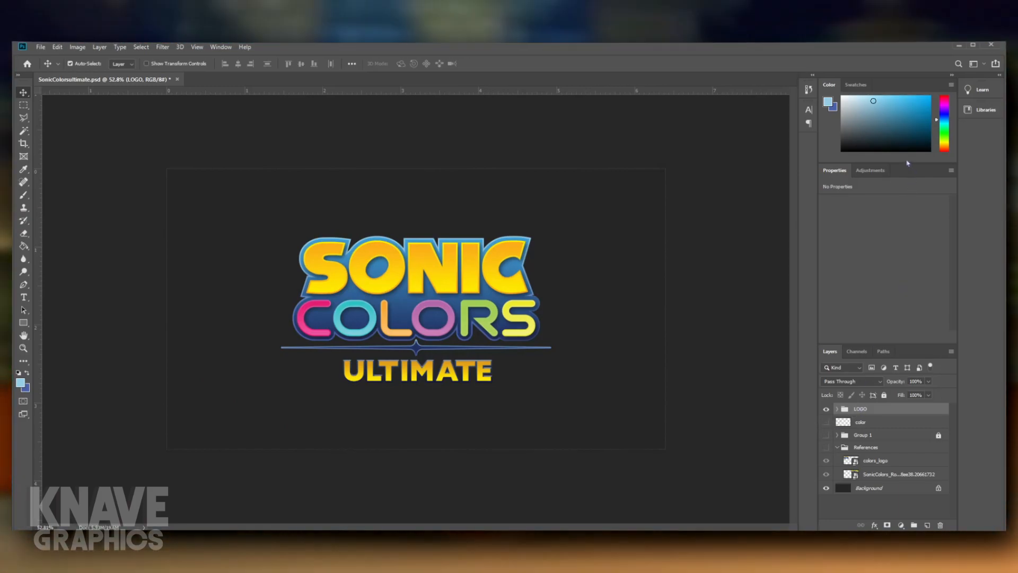
{"action": "key", "text": "space"}
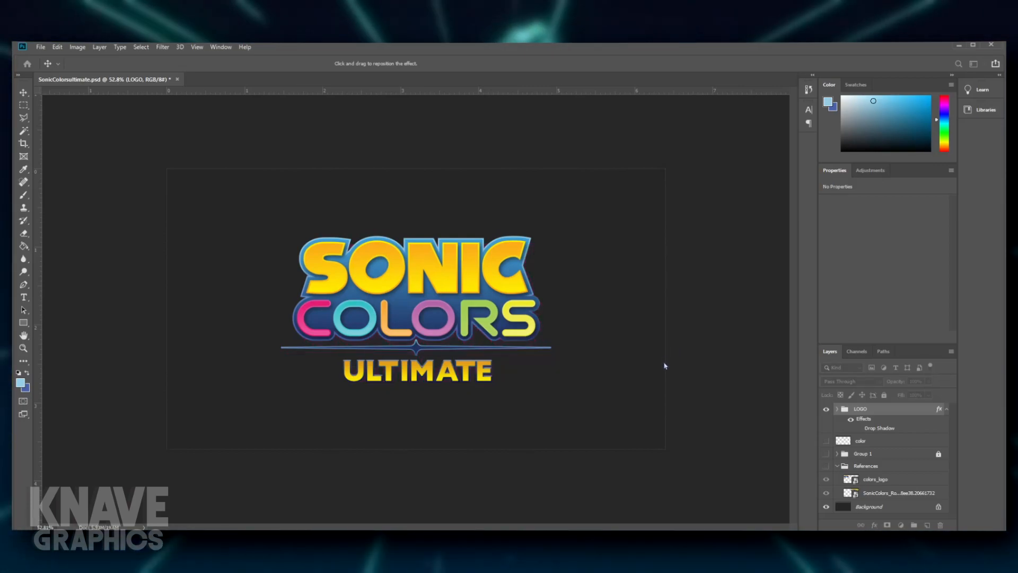
{"action": "left_click", "coordinate": [665, 366]}
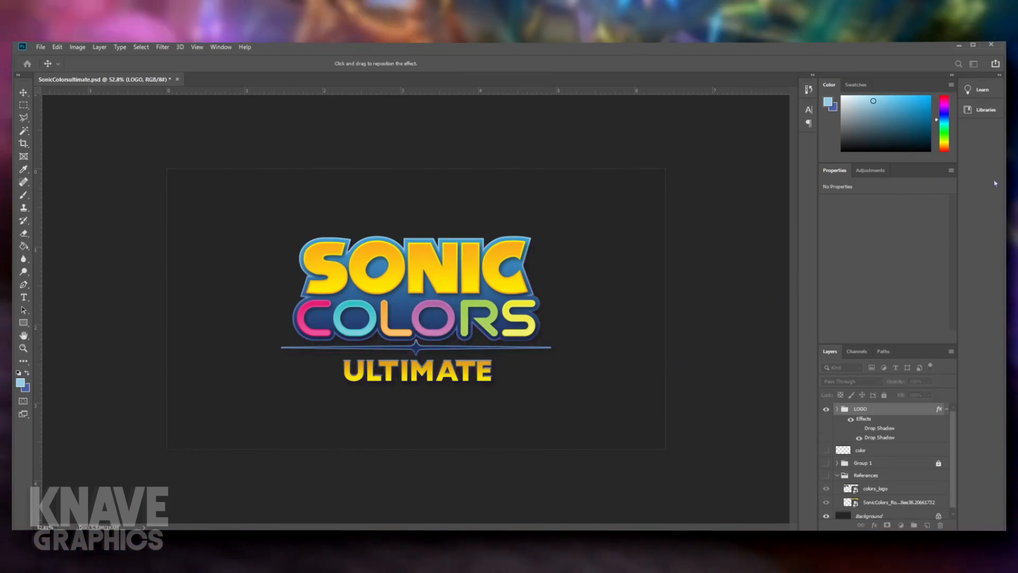
{"action": "left_click", "coordinate": [994, 181]}
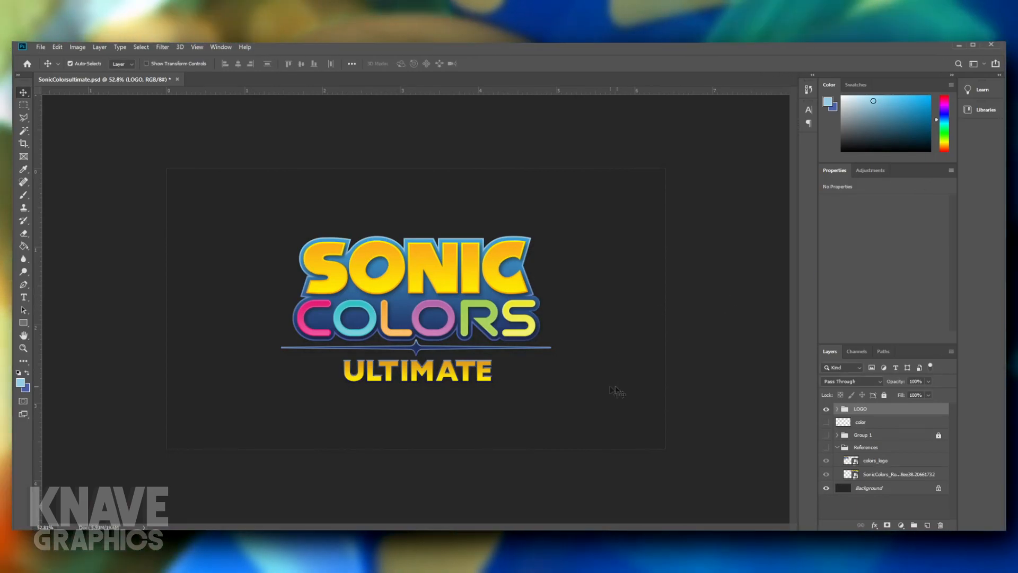
- Shorten the orange L in COLORS from its top edge to a height of 129 px
{"action": "scroll", "coordinate": [370, 305], "scroll_direction": "up", "scroll_amount": 3}
{"action": "left_click", "coordinate": [371, 308]}
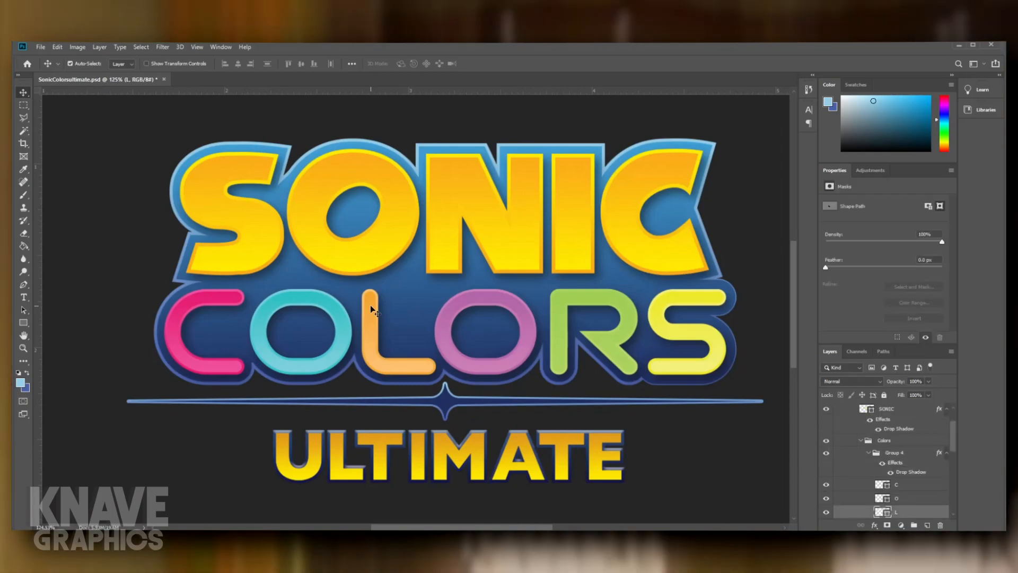
{"action": "key", "text": "t"}
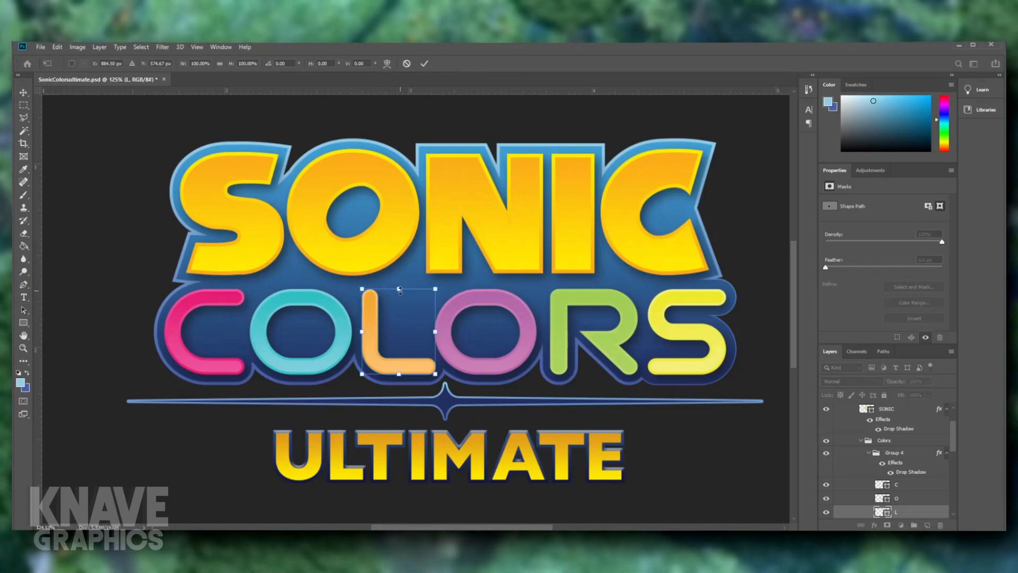
{"action": "key", "text": "Return"}
{"action": "key", "text": "a"}
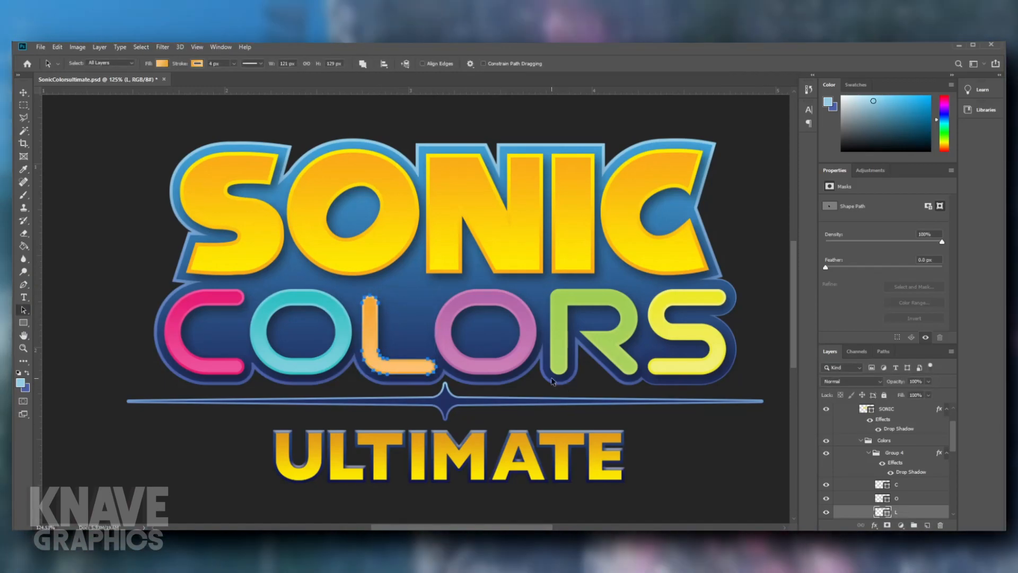
- Compare the orange L with the neighbouring purple O and lower the L's top edge slightly further
{"action": "left_click", "coordinate": [519, 357]}
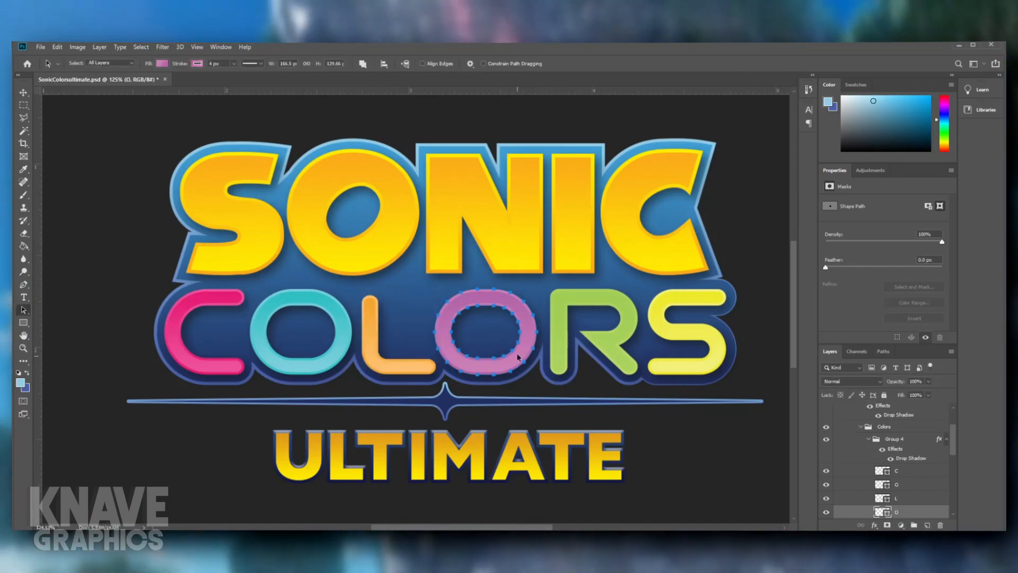
{"action": "left_click", "coordinate": [755, 280]}
{"action": "scroll", "coordinate": [750, 281], "scroll_direction": "down", "scroll_amount": 10}
{"action": "scroll", "coordinate": [531, 335], "scroll_direction": "up", "scroll_amount": 4}
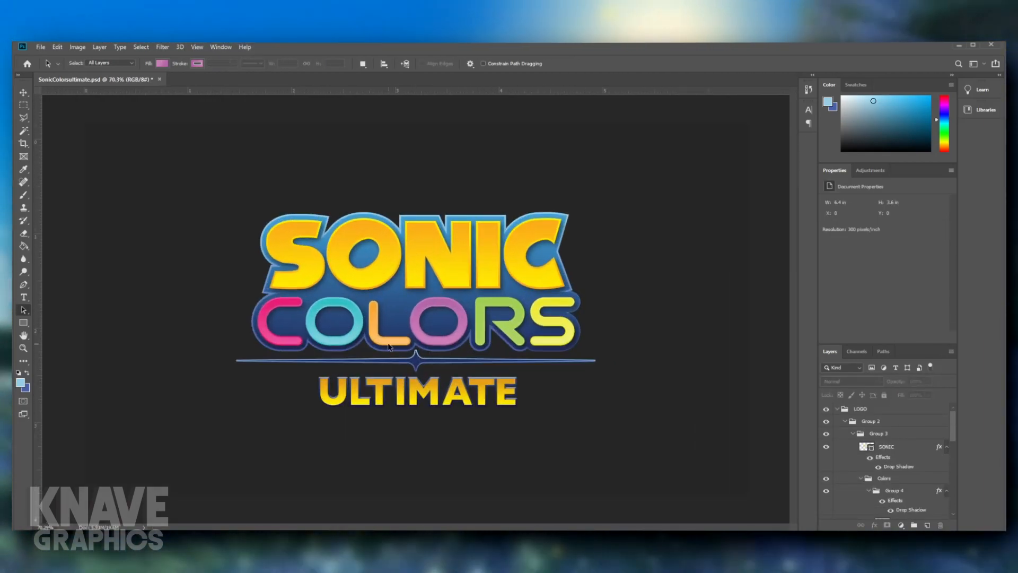
{"action": "scroll", "coordinate": [389, 347], "scroll_direction": "up", "scroll_amount": 2}
{"action": "scroll", "coordinate": [387, 344], "scroll_direction": "down", "scroll_amount": 4}
{"action": "scroll", "coordinate": [382, 339], "scroll_direction": "up", "scroll_amount": 3}
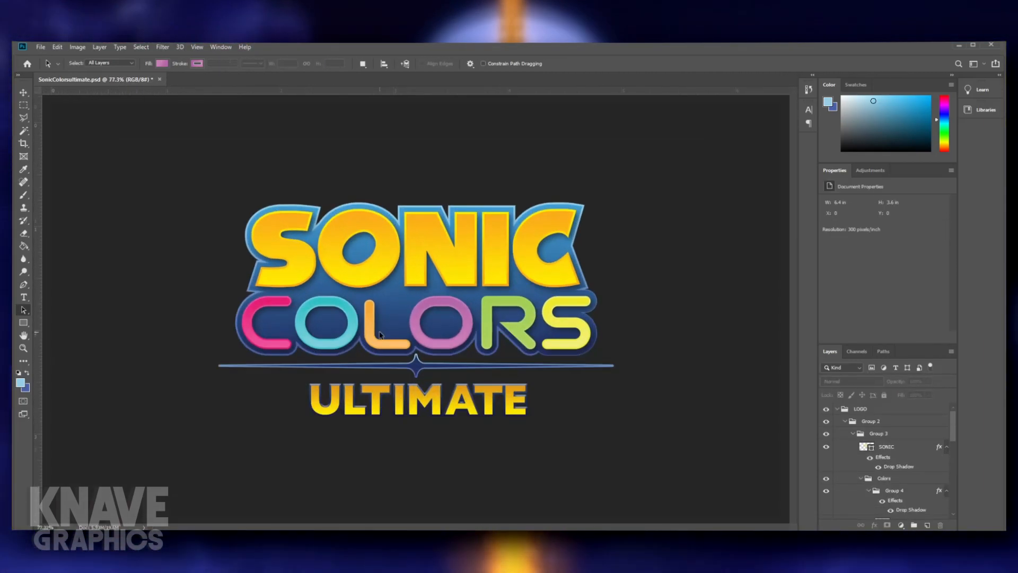
{"action": "scroll", "coordinate": [379, 334], "scroll_direction": "up", "scroll_amount": 3}
{"action": "left_click", "coordinate": [367, 319]}
{"action": "key", "text": "ctrl+t"}
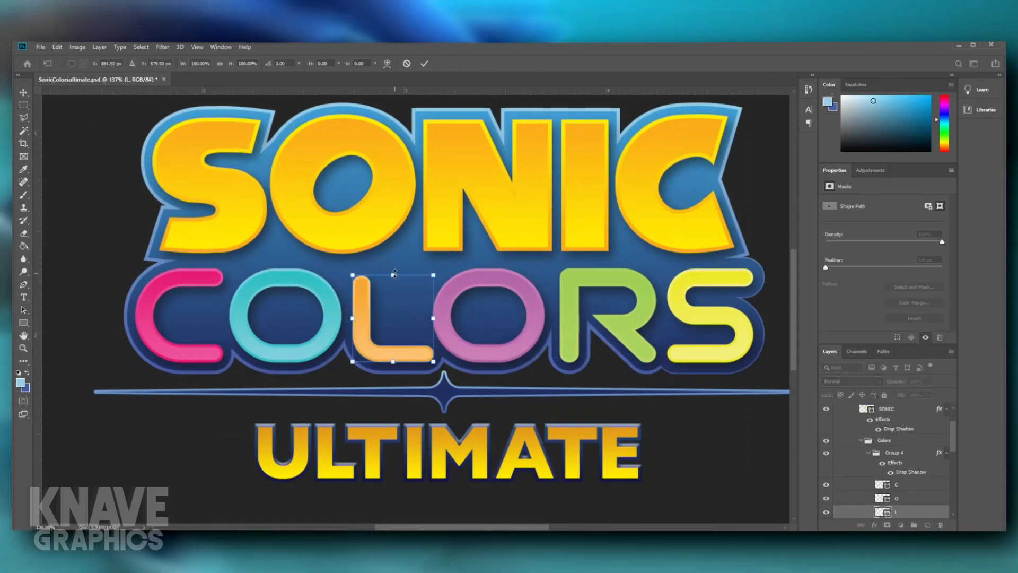
{"action": "left_click_drag", "start_coordinate": [394, 273], "coordinate": [393, 278]}
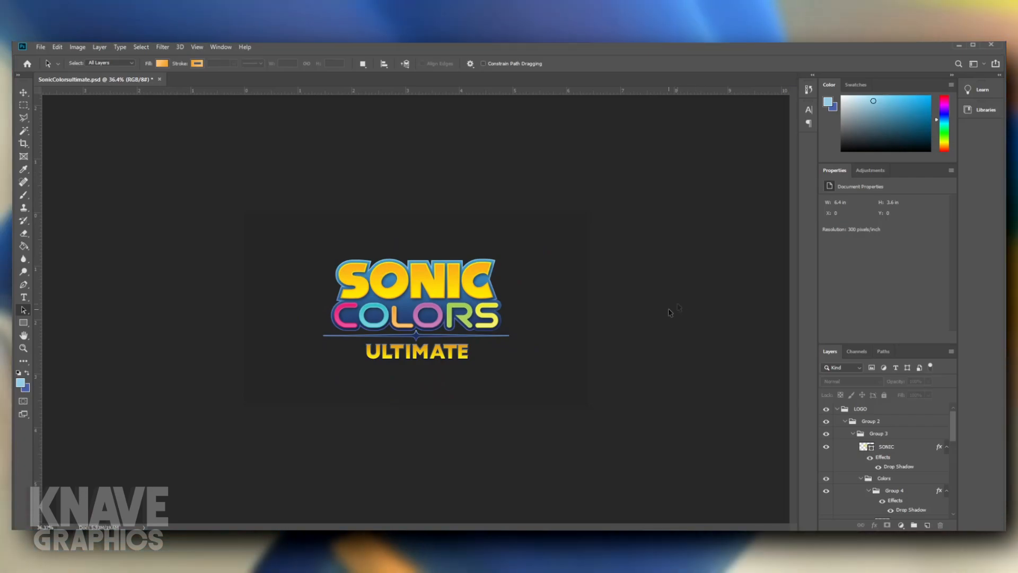
{"action": "scroll", "coordinate": [678, 305], "scroll_direction": "up", "scroll_amount": 3}
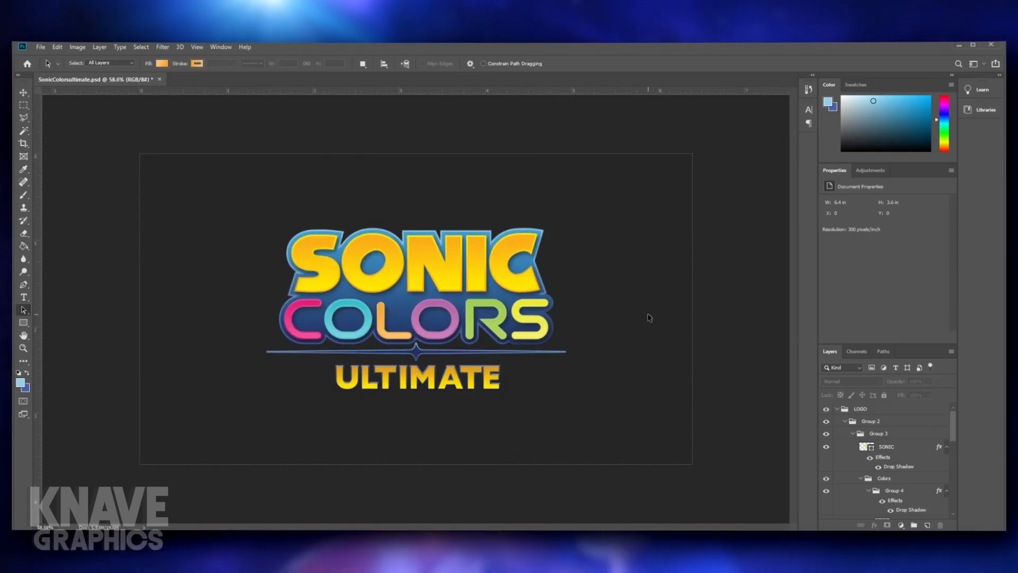
{"action": "scroll", "coordinate": [663, 379], "scroll_direction": "down", "scroll_amount": 3}
{"action": "scroll", "coordinate": [664, 379], "scroll_direction": "up", "scroll_amount": 4}
{"action": "scroll", "coordinate": [663, 378], "scroll_direction": "down", "scroll_amount": 8}
{"action": "scroll", "coordinate": [629, 411], "scroll_direction": "up", "scroll_amount": 8}
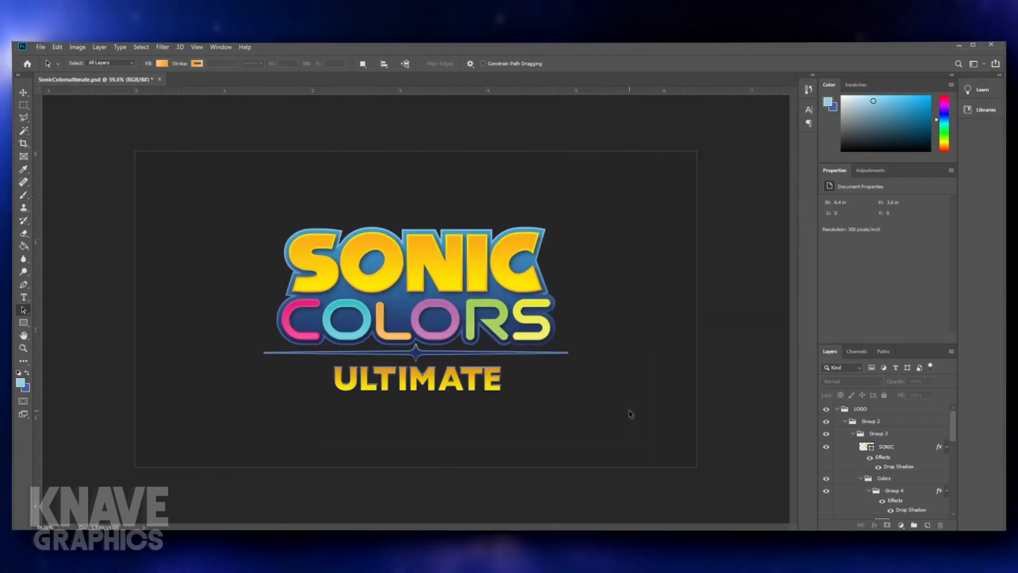